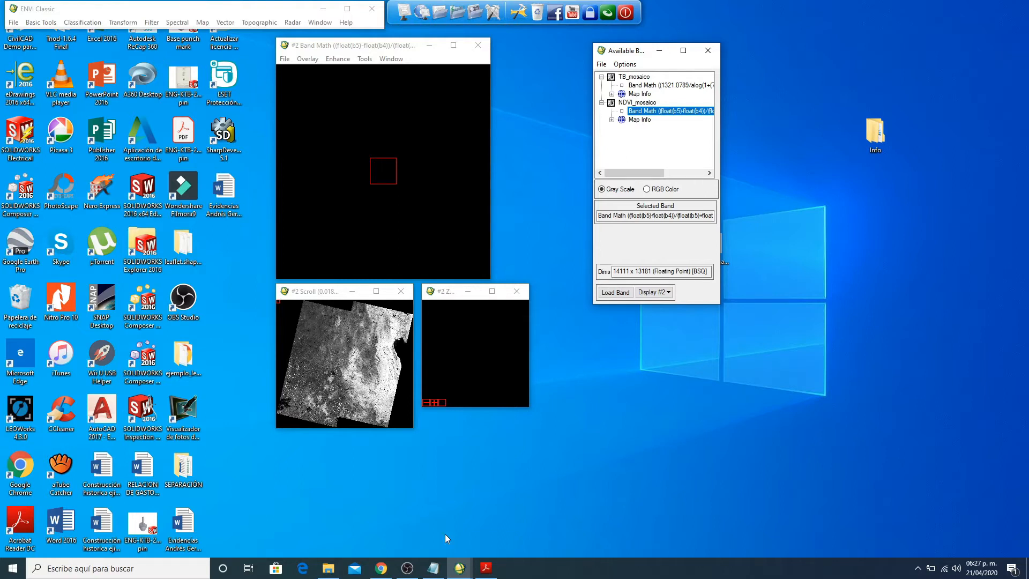
- Review the proportion of vegetation (Pv) equation in the PDF article open in Acrobat Reader, and return to ENVI
click(487, 569)
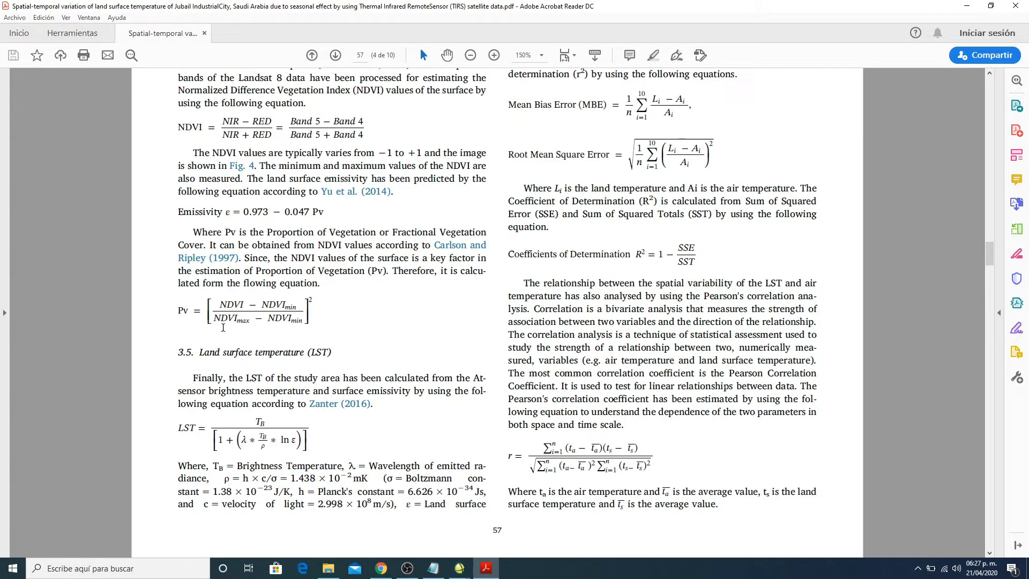
mouse_move(218, 304)
mouse_down()
mouse_move(302, 307)
mouse_move(219, 322)
mouse_up()
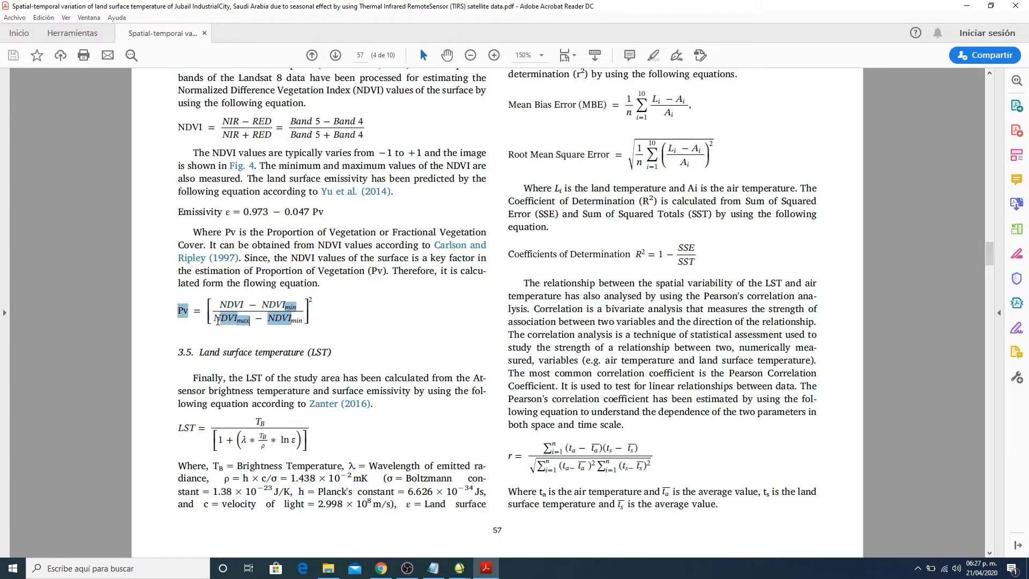
click(335, 315)
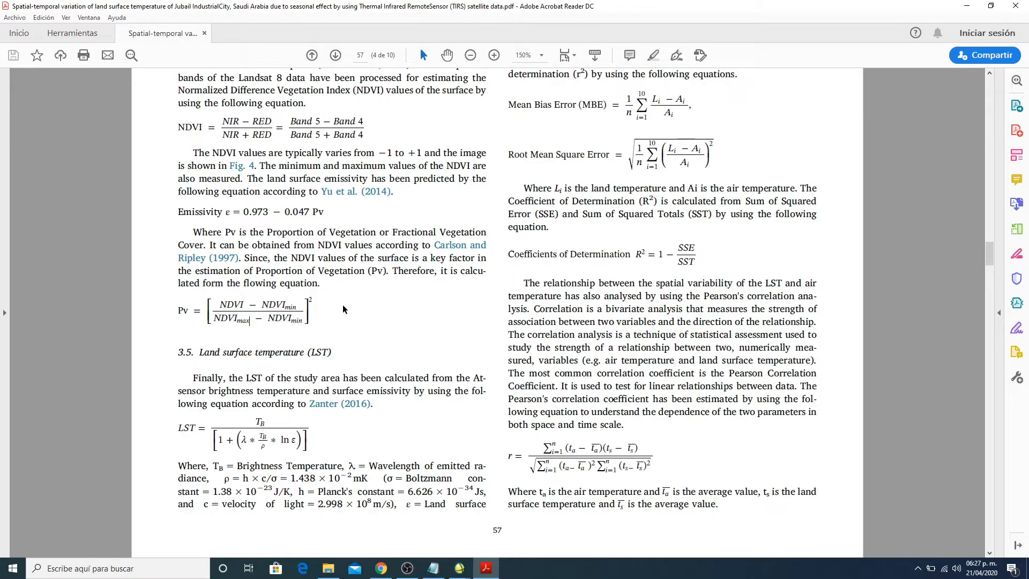
click(967, 6)
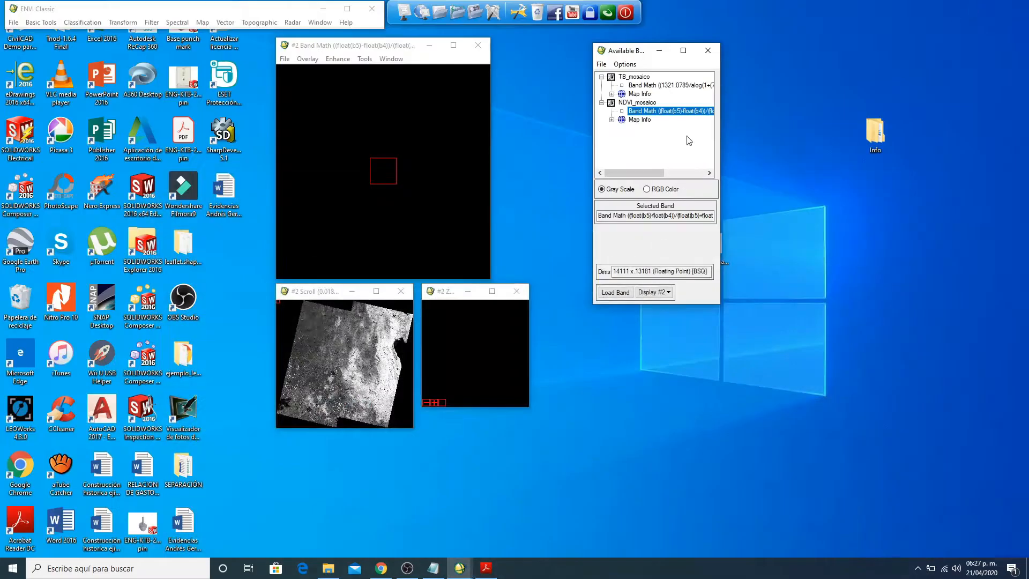
- Inspect the cursor location and pixel value on the NDVI mosaic's scroll image, and close the readout
right_click(290, 322)
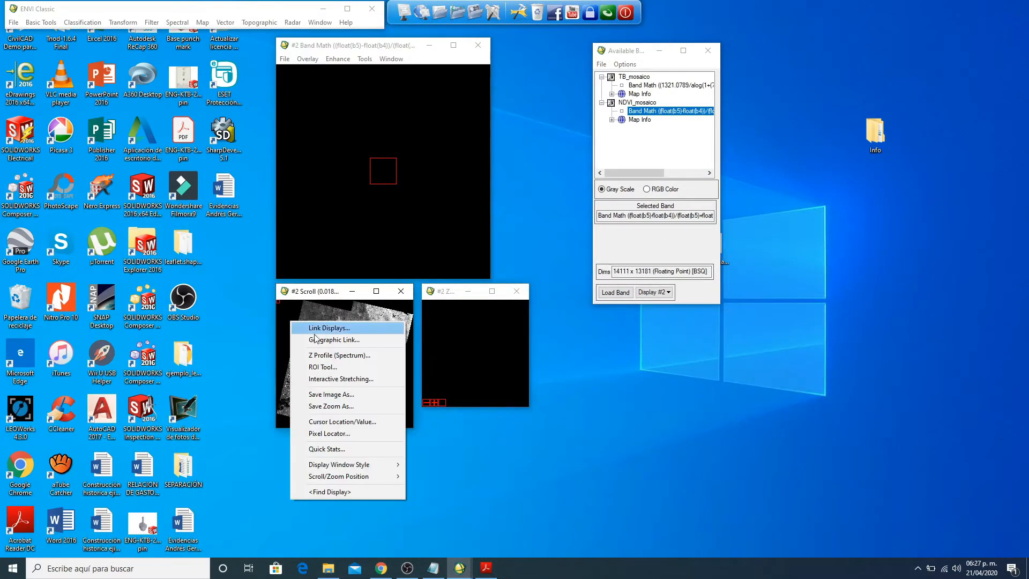
click(342, 421)
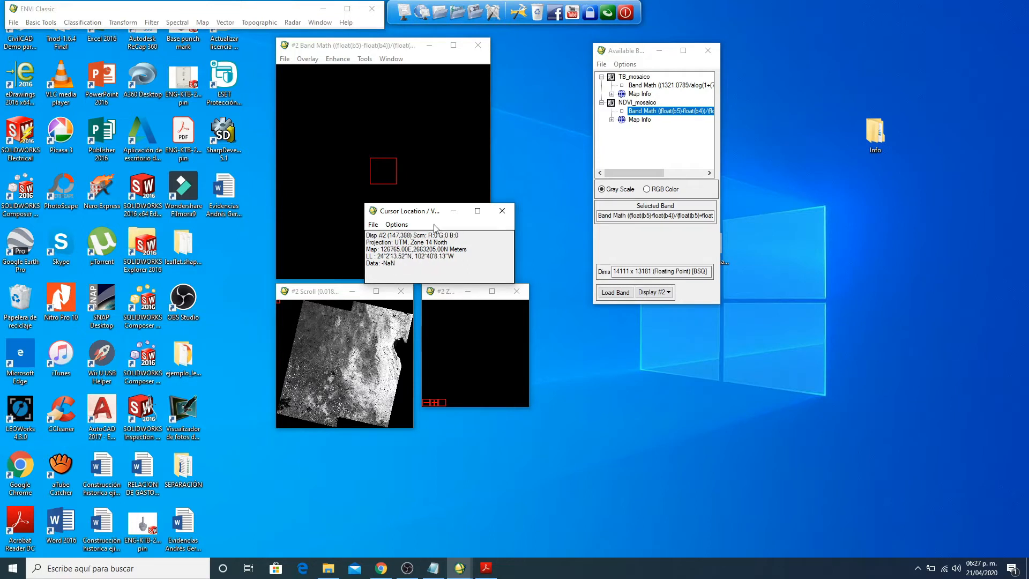
click(501, 214)
- Reposition the NDVI display windows and select the Band Math band of TB_mosaico among the available bands
drag(395, 46, 450, 53)
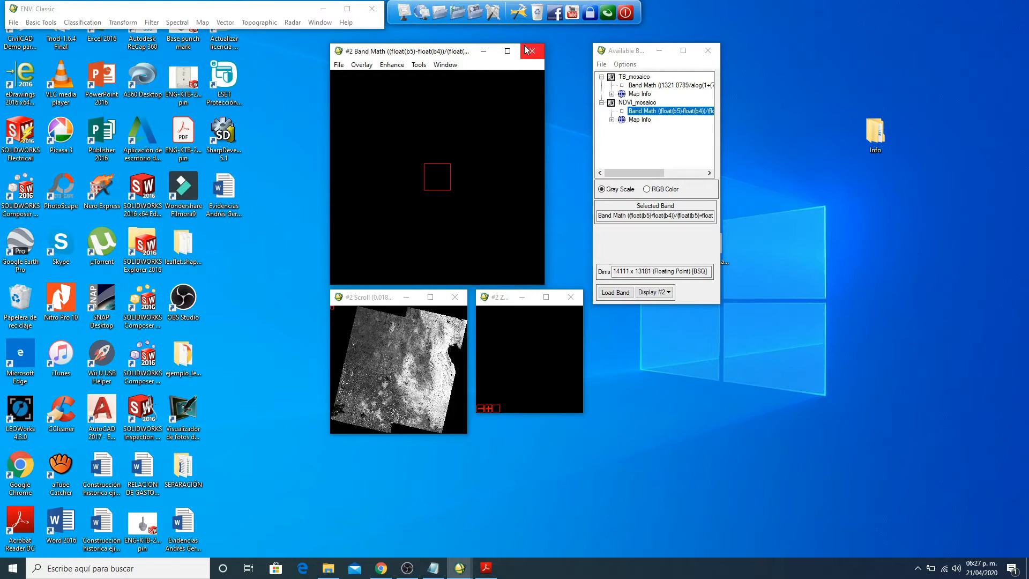
click(643, 85)
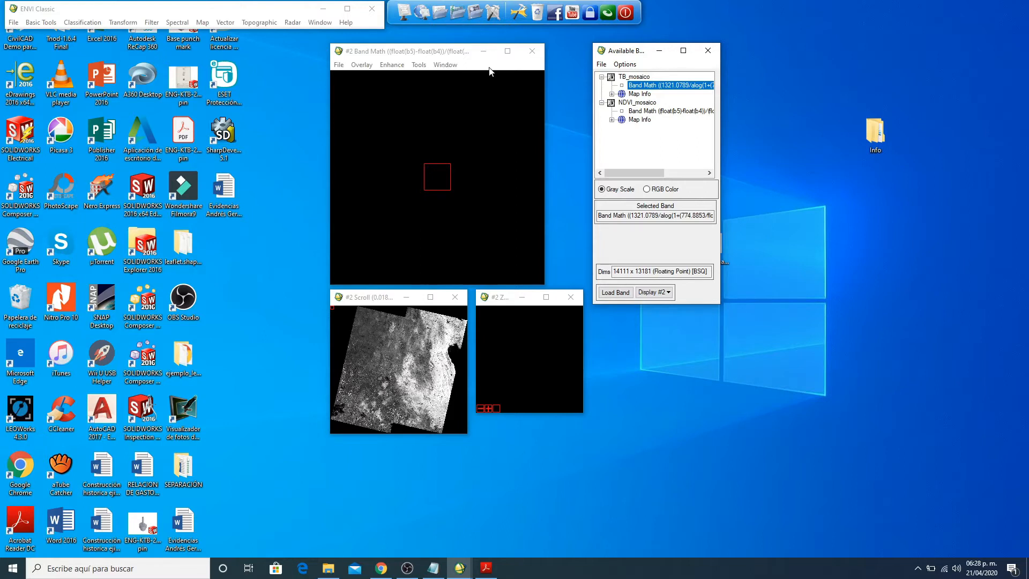
click(417, 54)
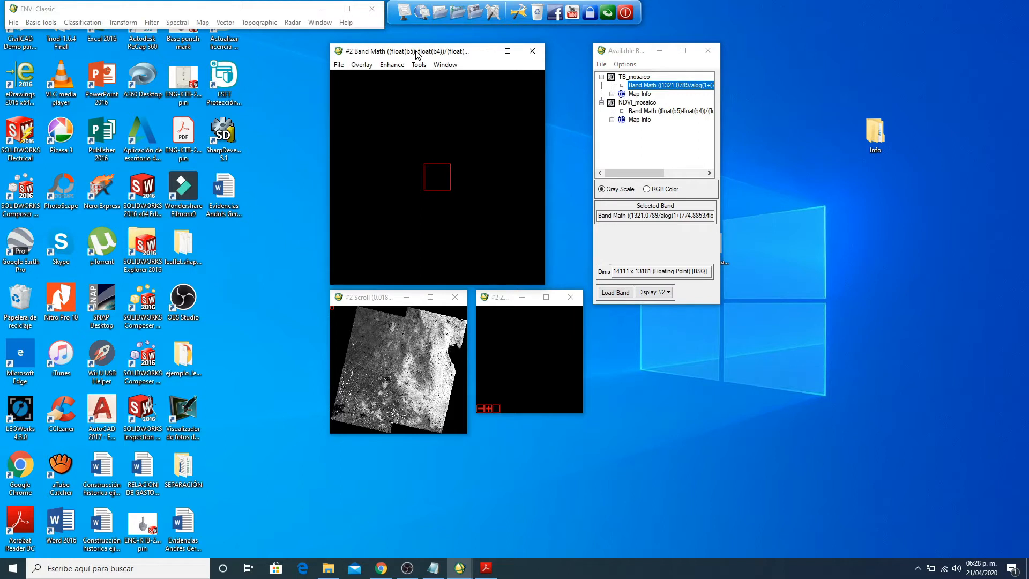
drag(417, 54, 408, 54)
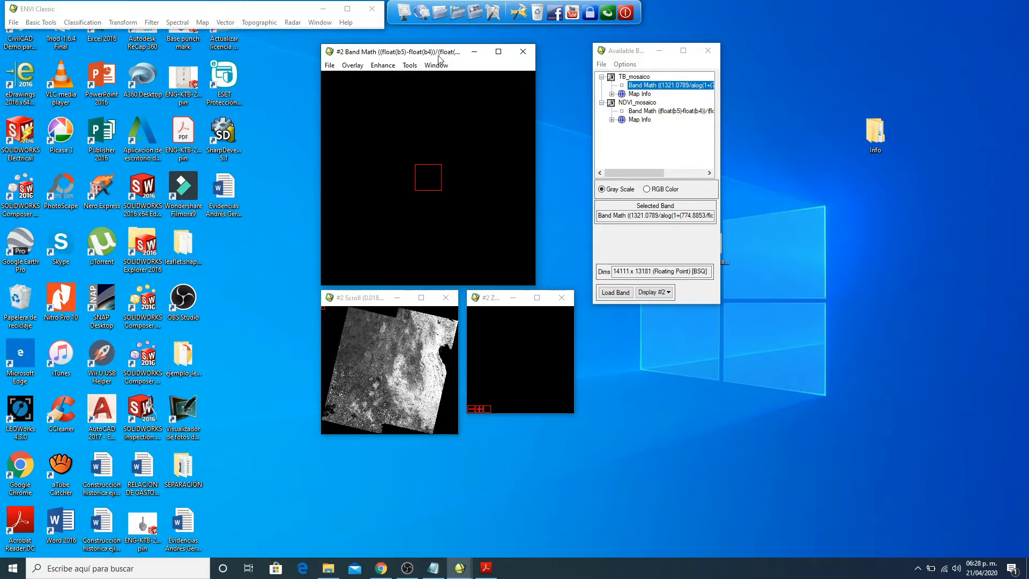
- Look through the 2019-2020-II > AEMA > P2 folder on drive D for the available shapefiles in File Explorer, and return to ENVI
click(338, 569)
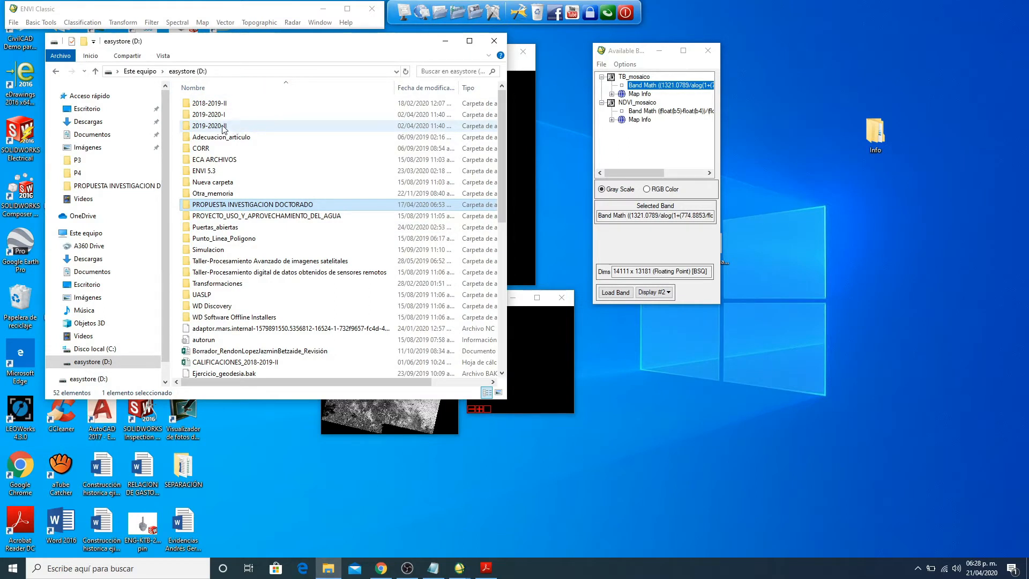
double_click(230, 128)
click(204, 108)
double_click(203, 105)
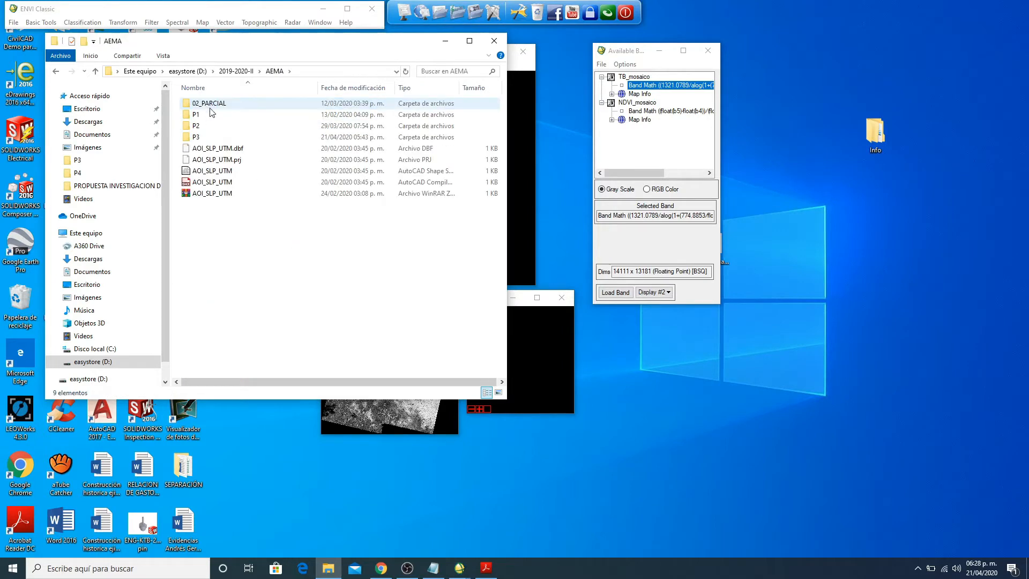
double_click(215, 127)
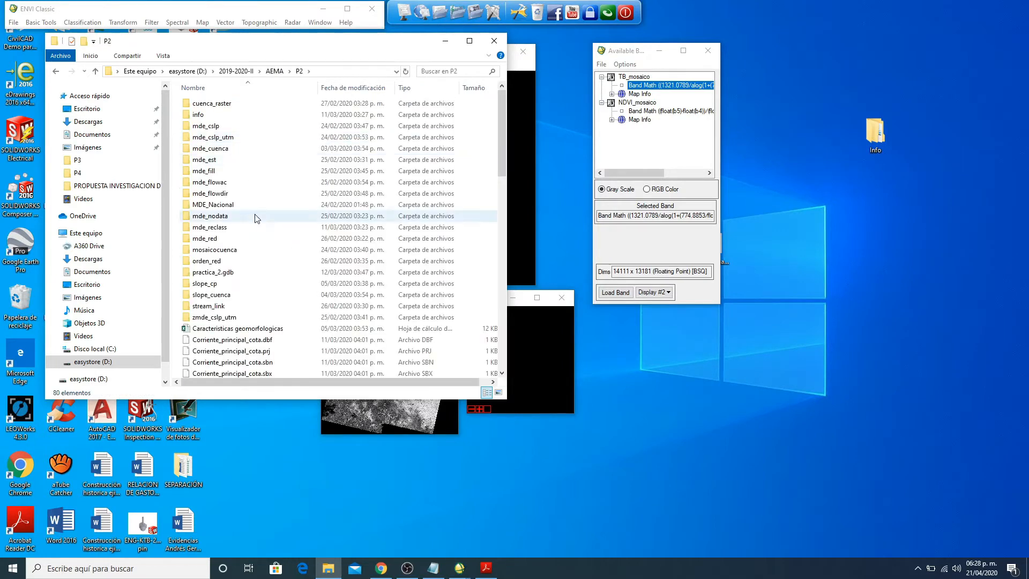
scroll(252, 215, down, 7)
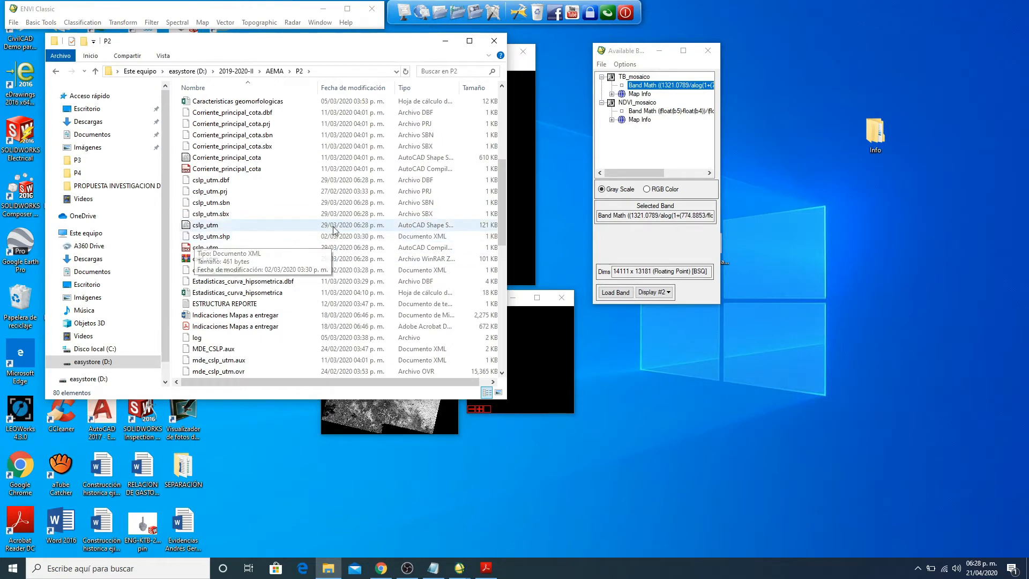
click(445, 42)
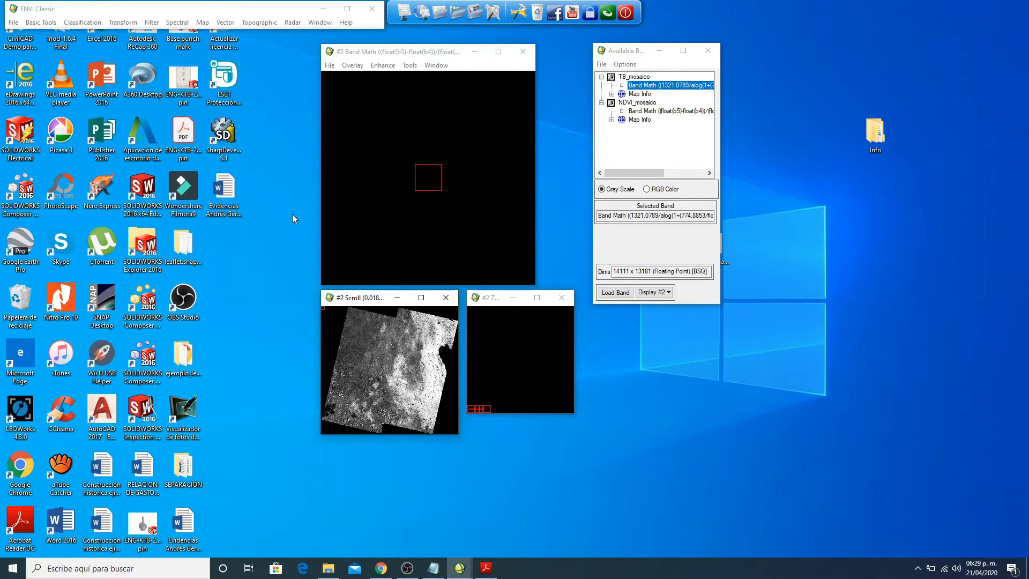
- Restore the minimized ENVI main, Available Bands, scroll and zoom windows, and realign the NDVI display
drag(401, 54, 416, 57)
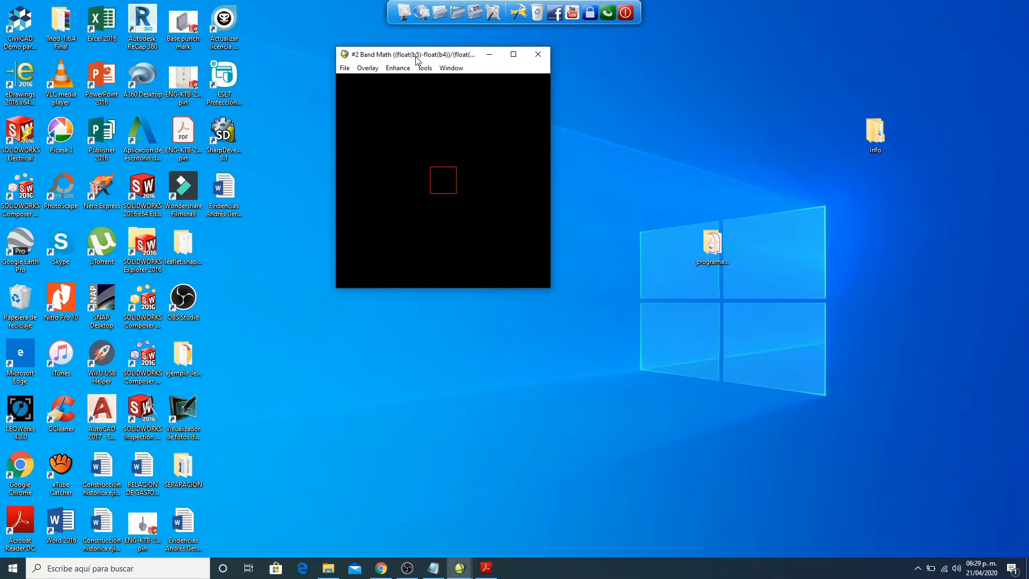
click(460, 569)
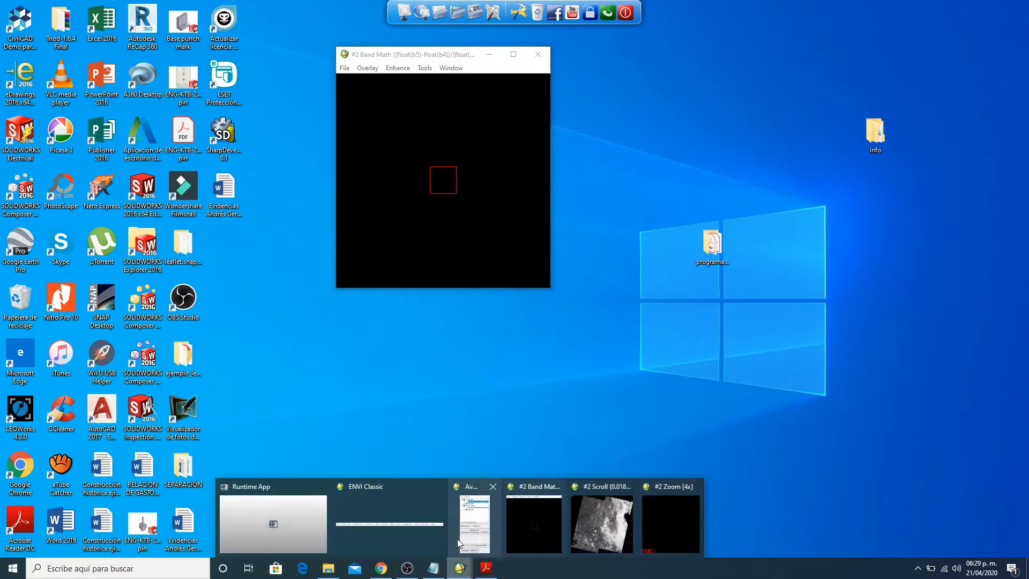
click(410, 520)
mouse_move(460, 568)
click(483, 490)
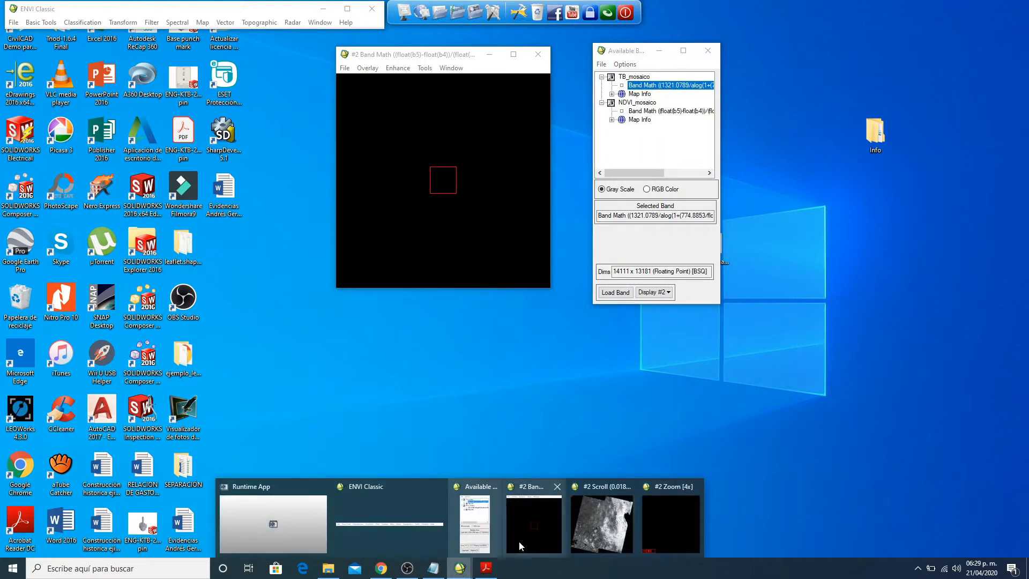
click(601, 523)
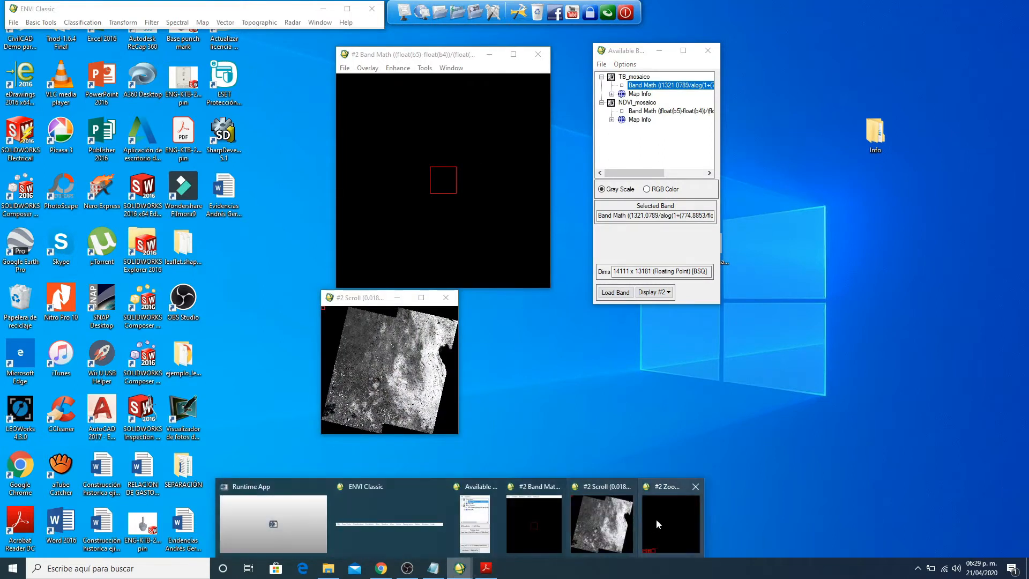
click(658, 523)
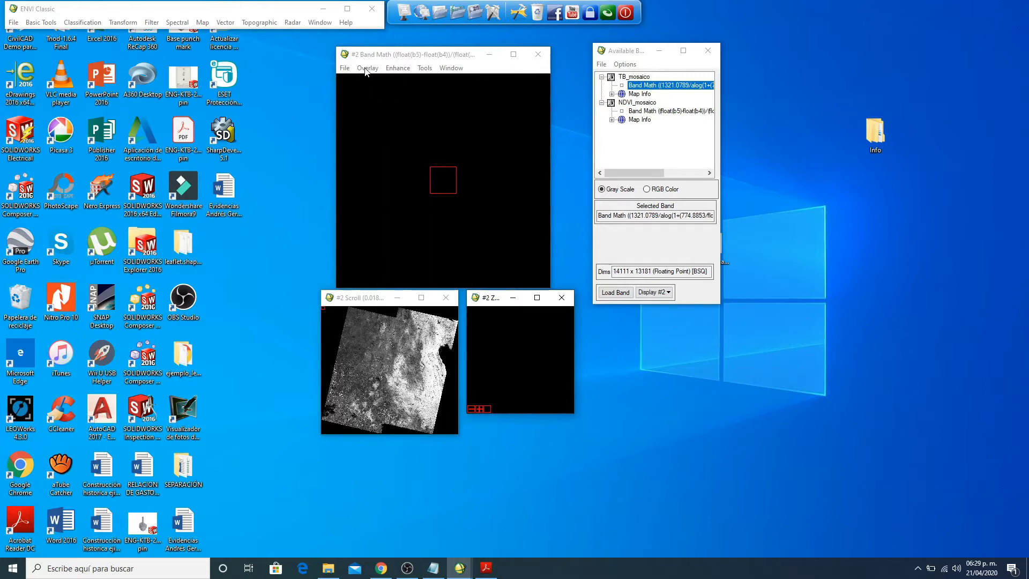
drag(375, 54, 362, 50)
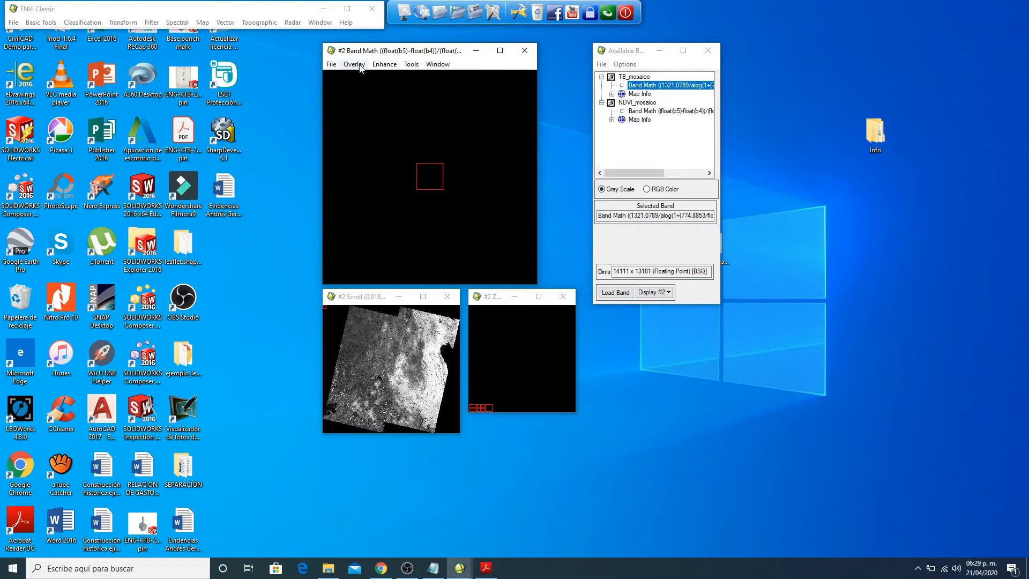
- Open the vector overlay parameters for the NDVI display and start opening a vector file
click(355, 65)
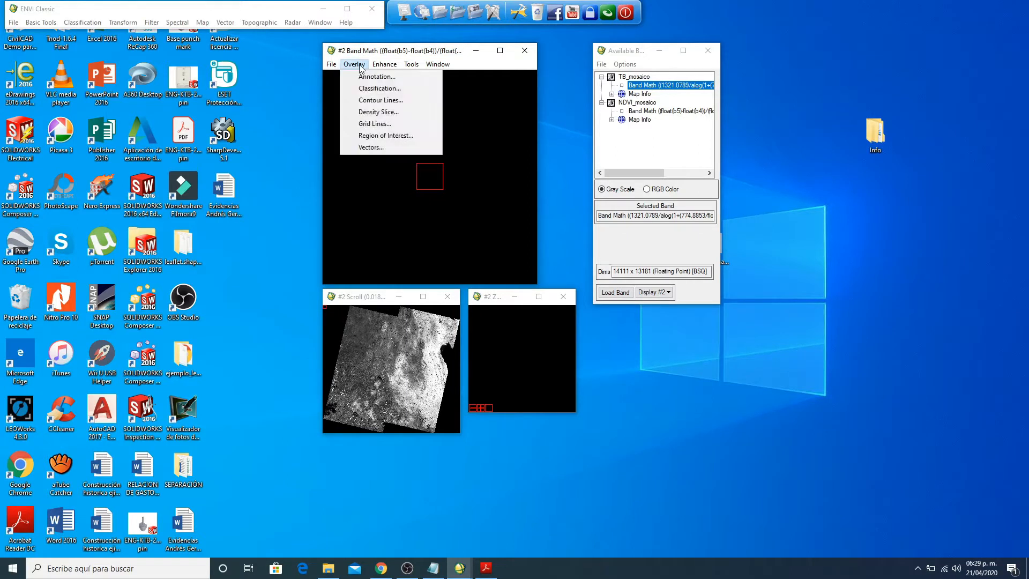
click(378, 148)
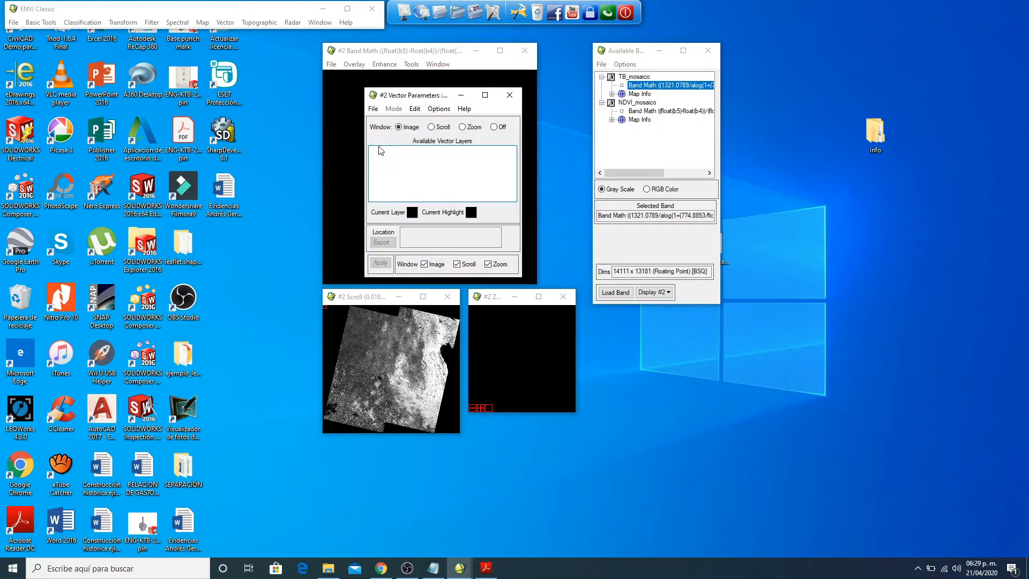
drag(398, 96, 599, 101)
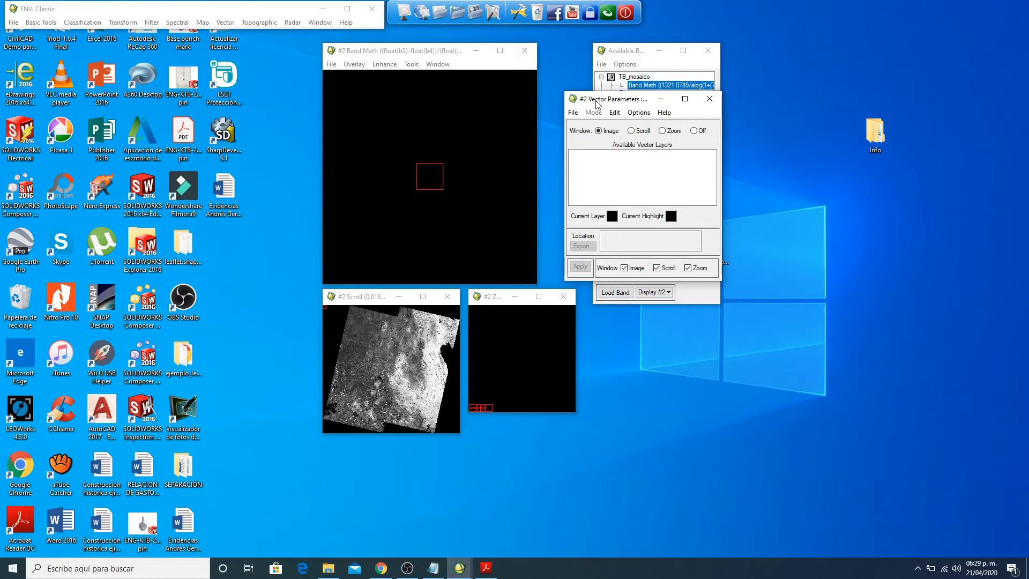
click(574, 112)
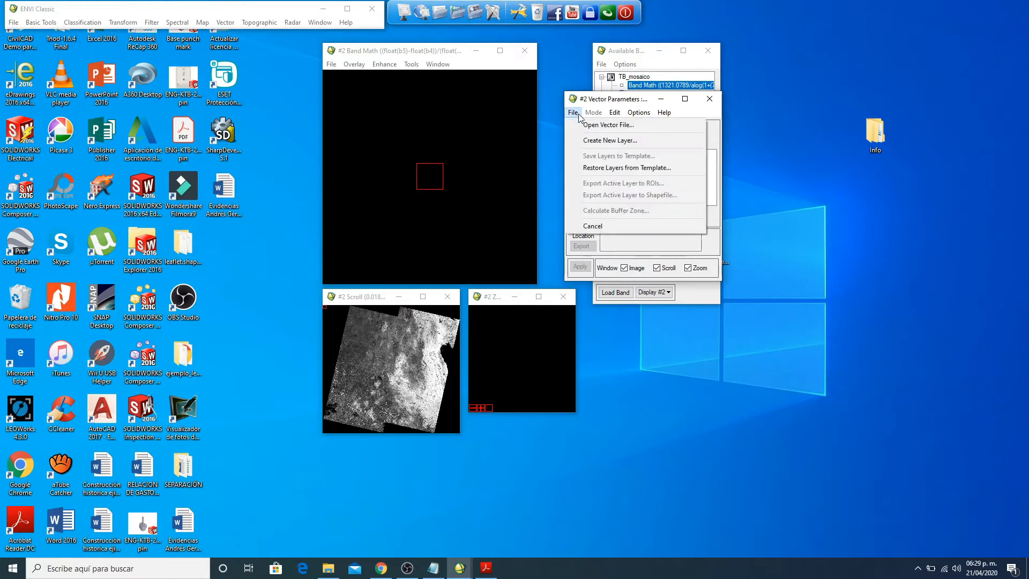
click(658, 124)
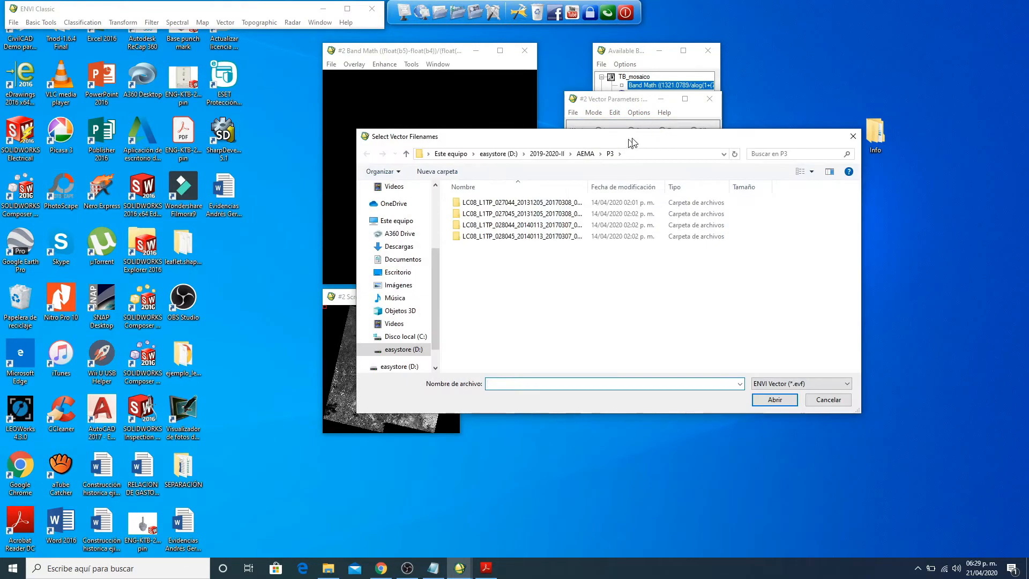
- Browse to the 2019-2020-II > AEMA > P2 folder on drive D as the source of the vector file
drag(632, 142, 784, 53)
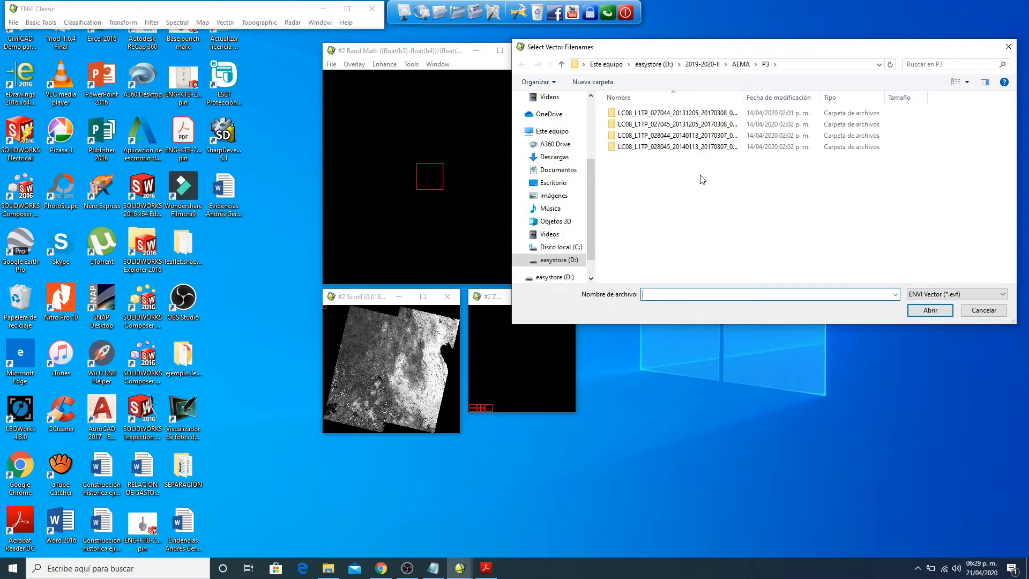
click(703, 65)
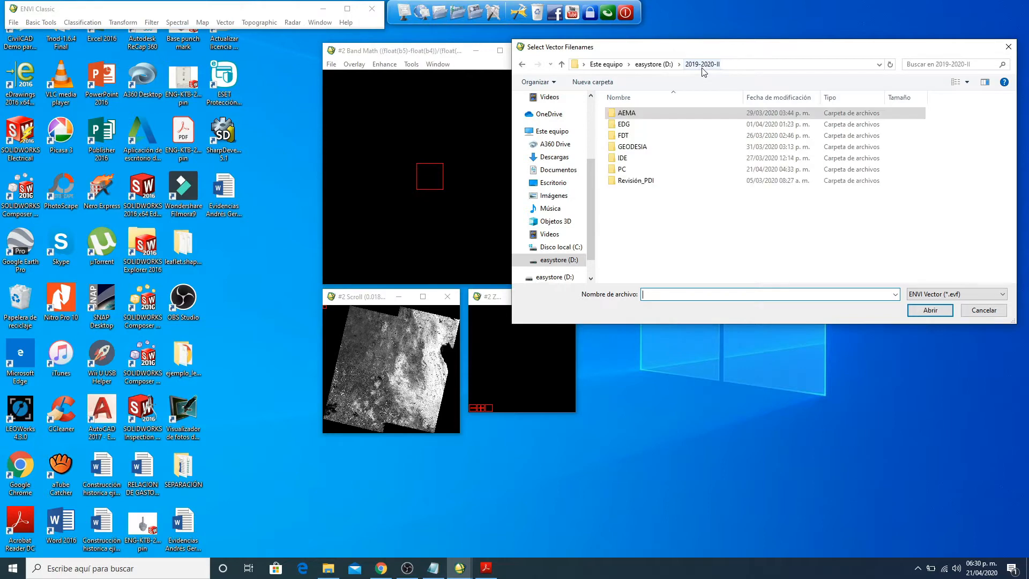
double_click(628, 113)
double_click(622, 136)
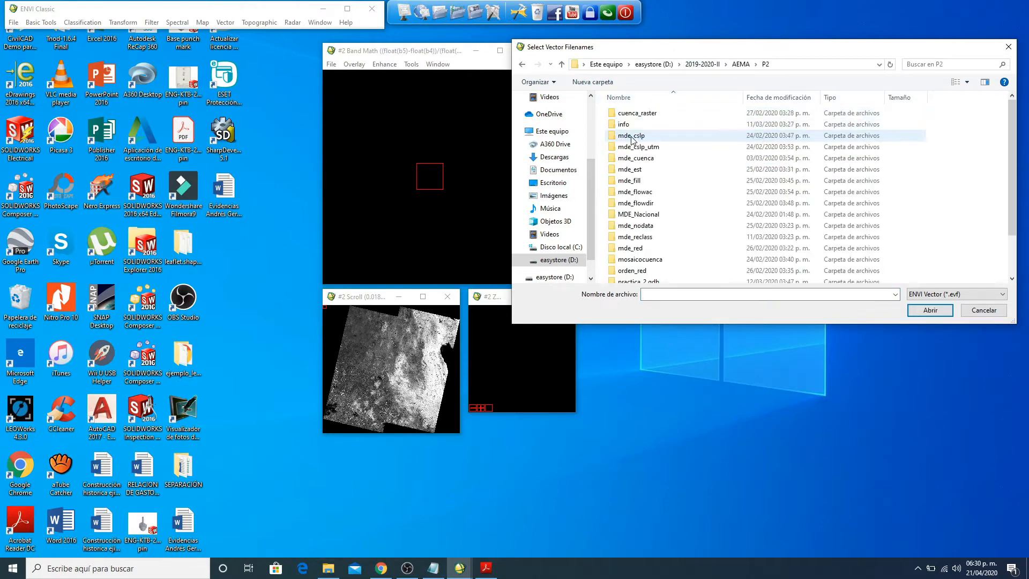
scroll(655, 214, down, 1)
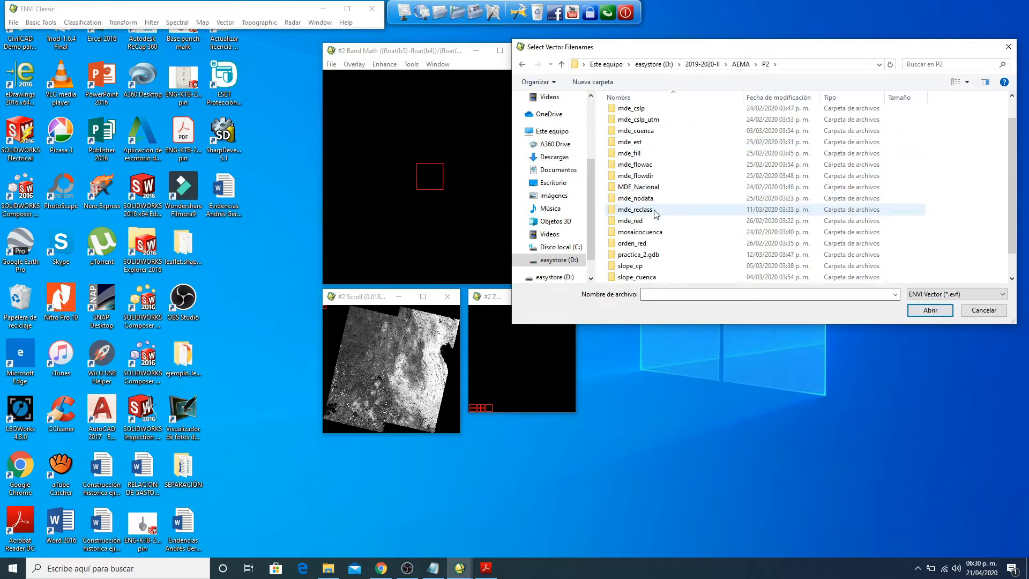
scroll(655, 215, down, 1)
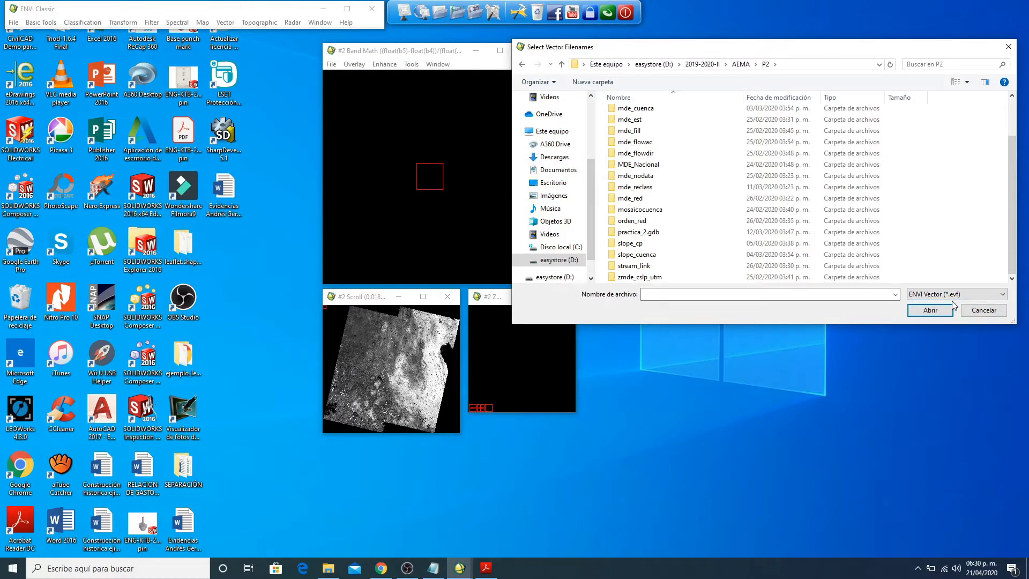
- Filter the vector files to Shapefile (*.shp) and open cslp_utm from the P2 folder
click(1002, 295)
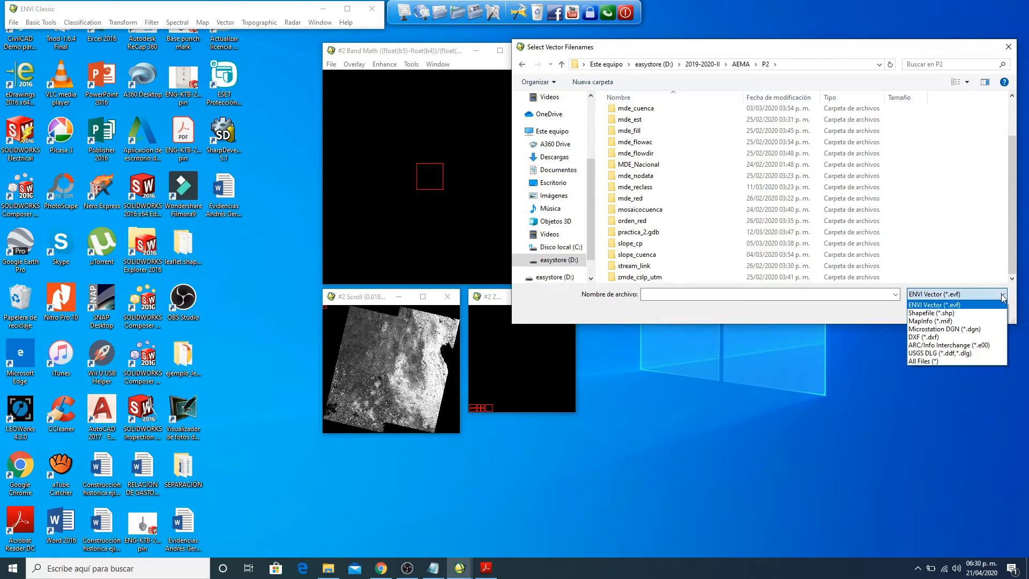
click(953, 313)
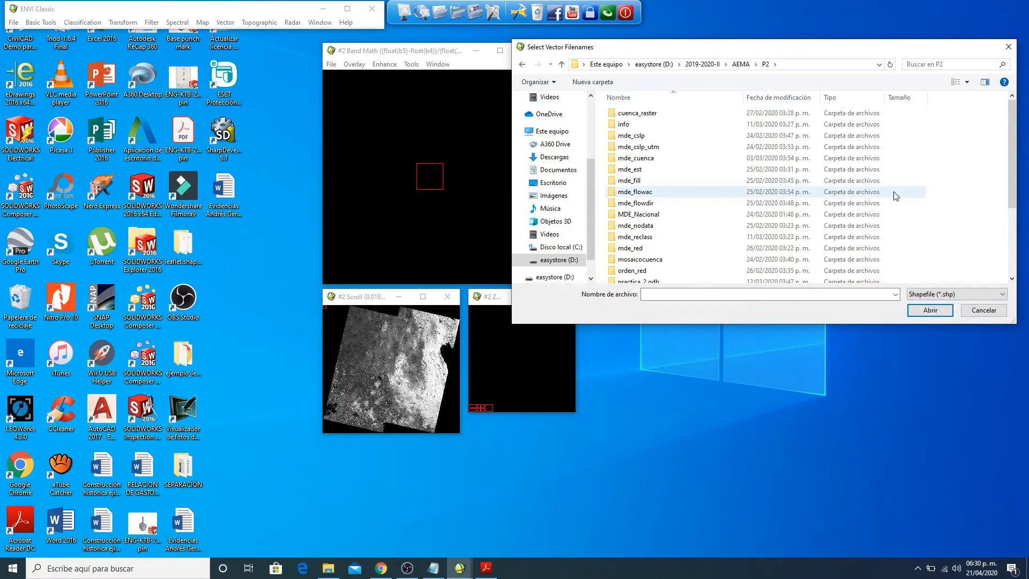
scroll(896, 196, down, 3)
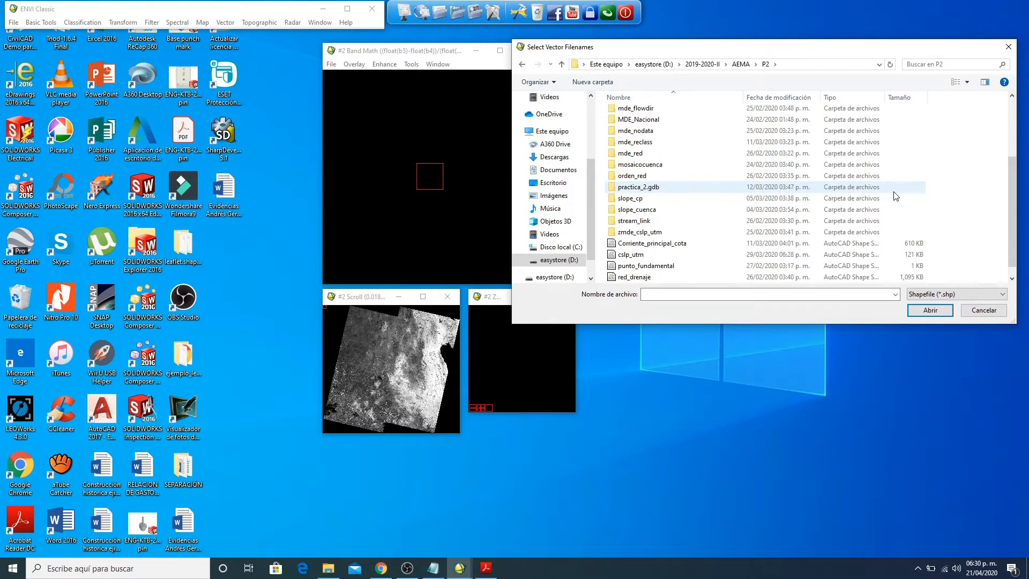
scroll(895, 195, down, 1)
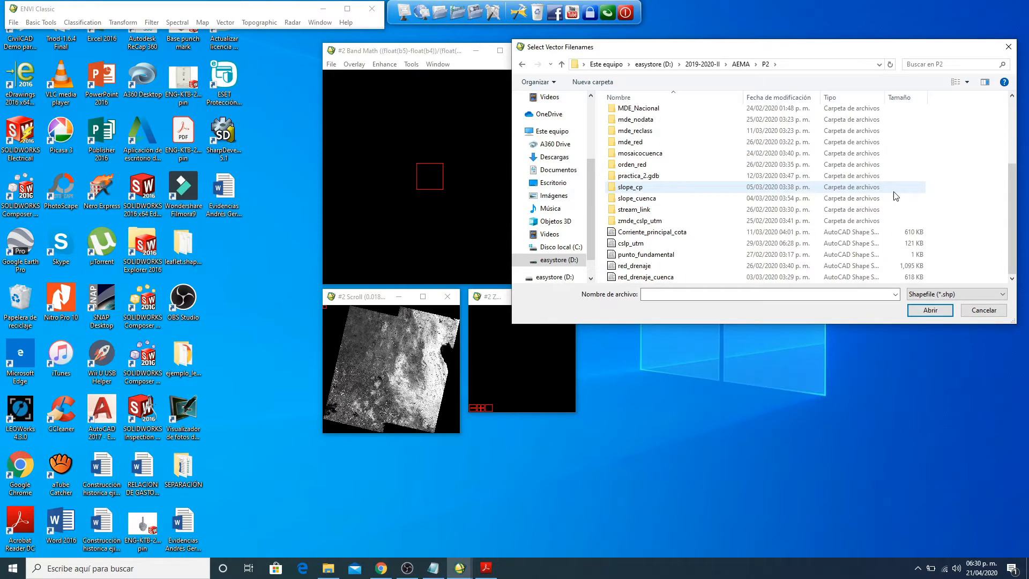
click(641, 247)
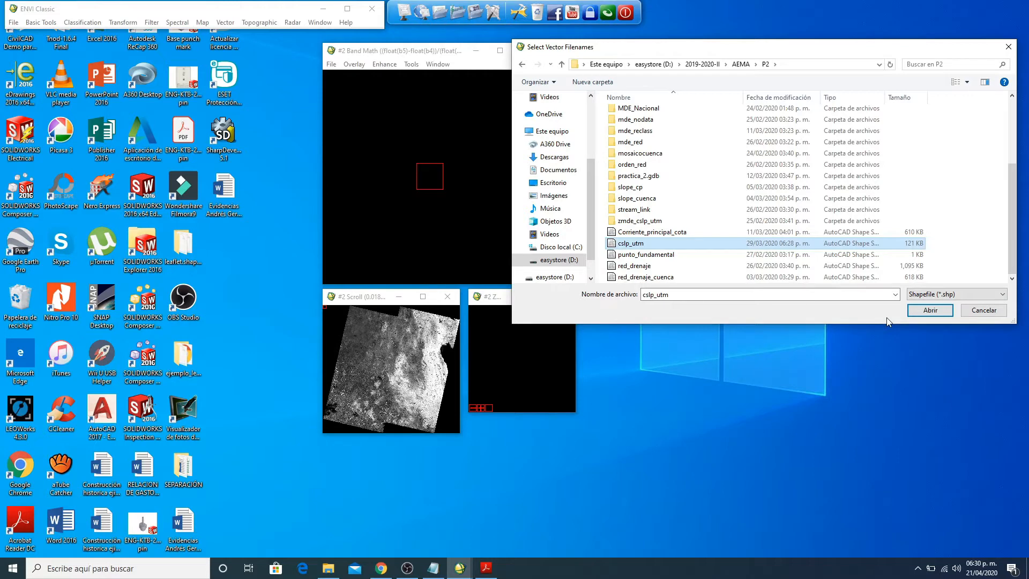
click(931, 311)
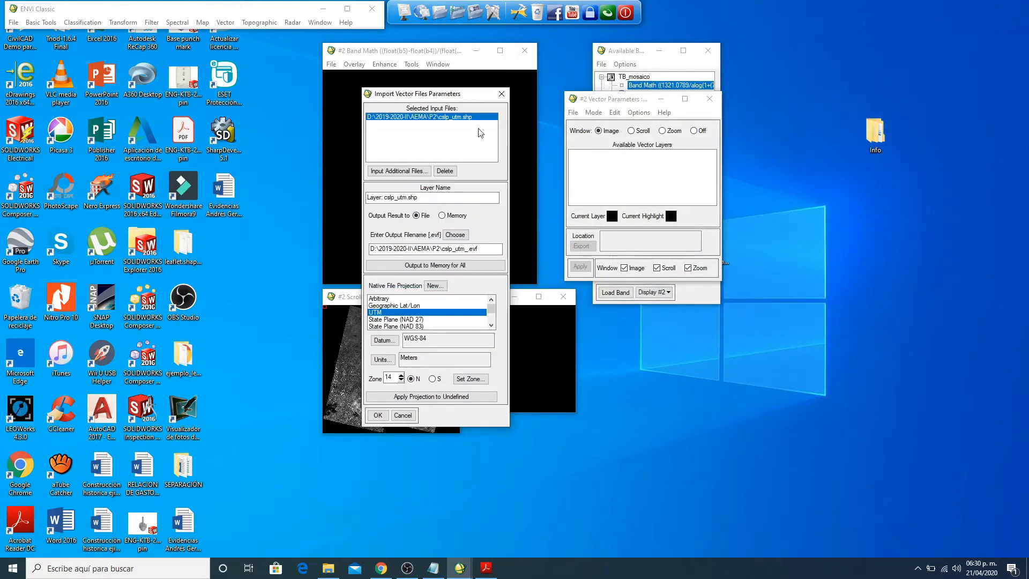
- Name the layer cuenca and import it as an EVF file, keeping the proposed output path and UTM projection
drag(439, 96, 495, 91)
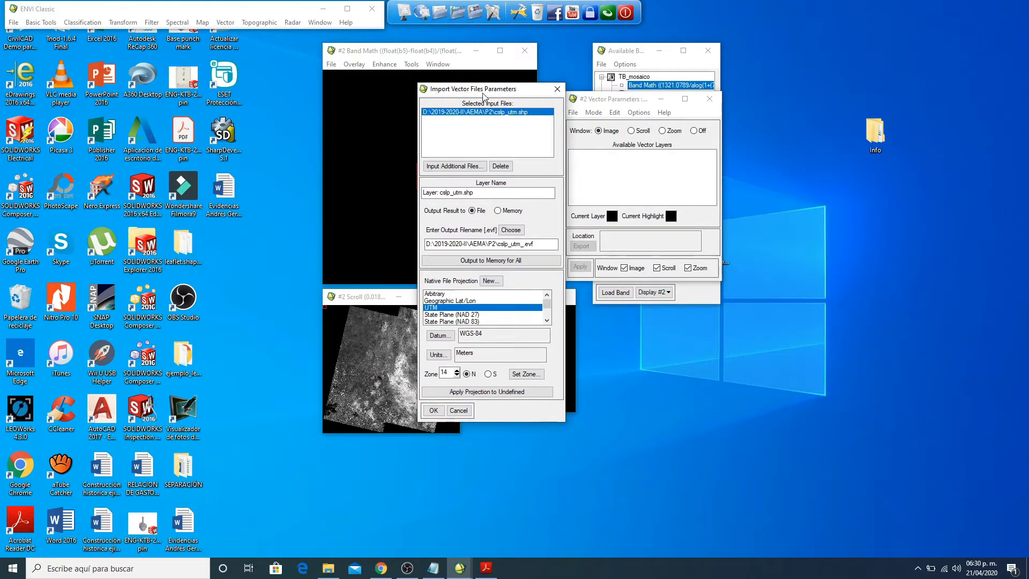
drag(483, 93, 467, 92)
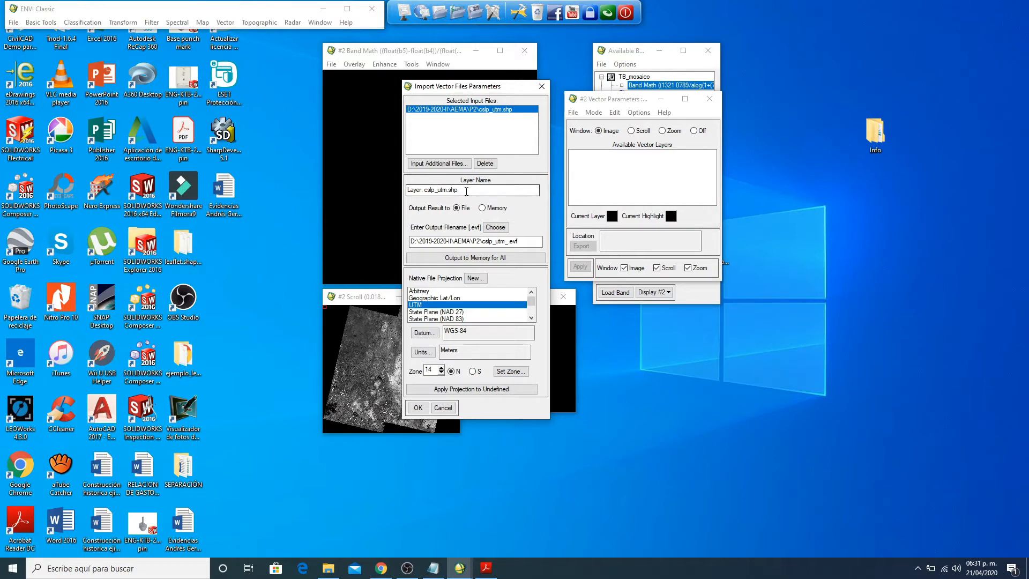
drag(466, 191, 408, 191)
text(cue)
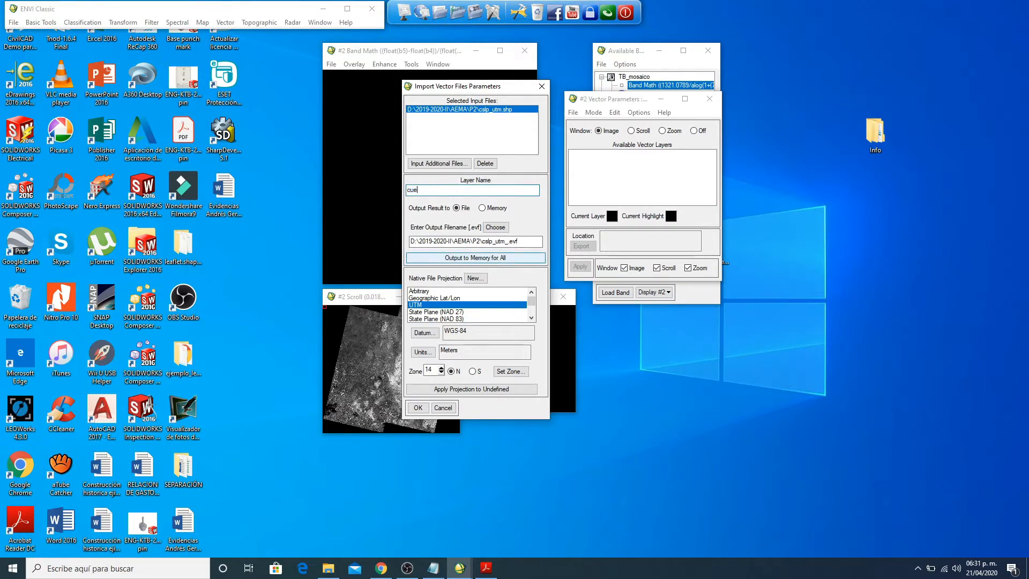
text(nca)
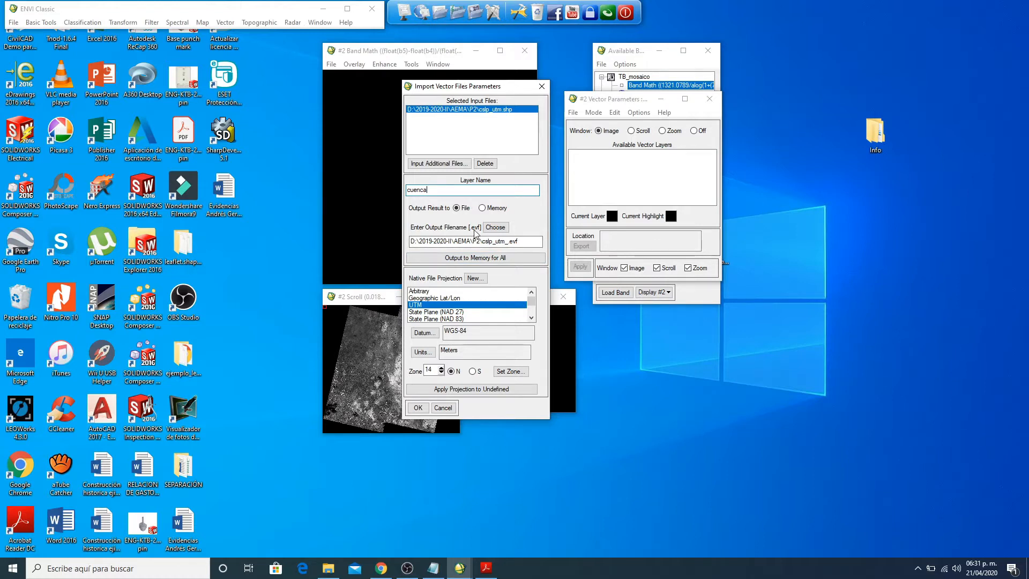
drag(523, 244, 410, 243)
click(528, 245)
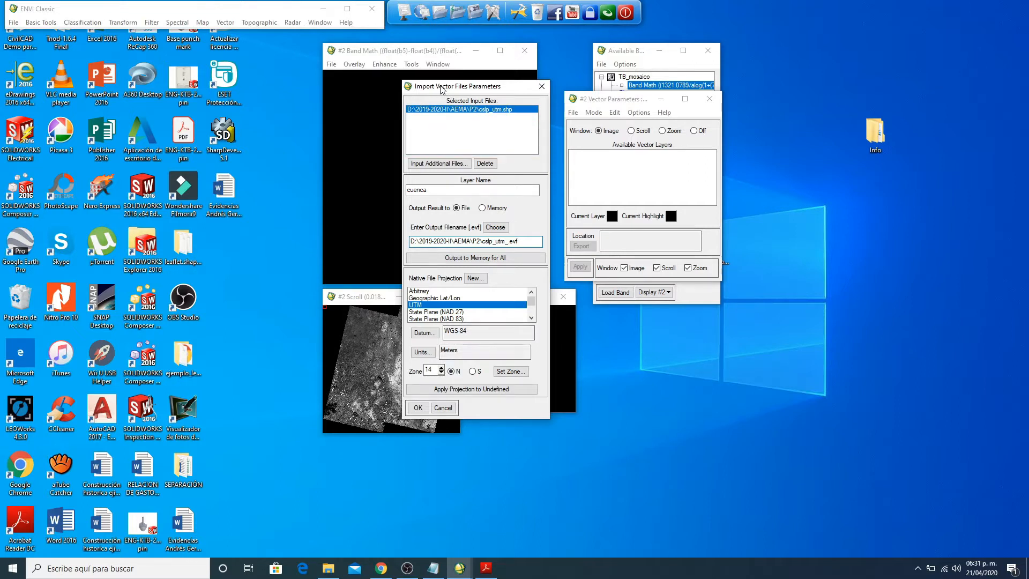
drag(444, 89, 687, 67)
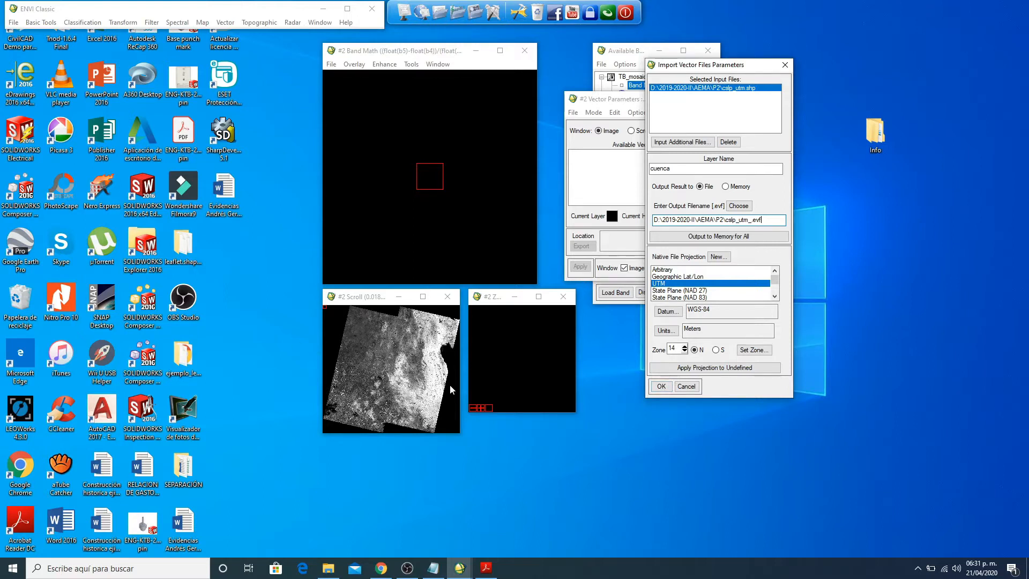
click(662, 386)
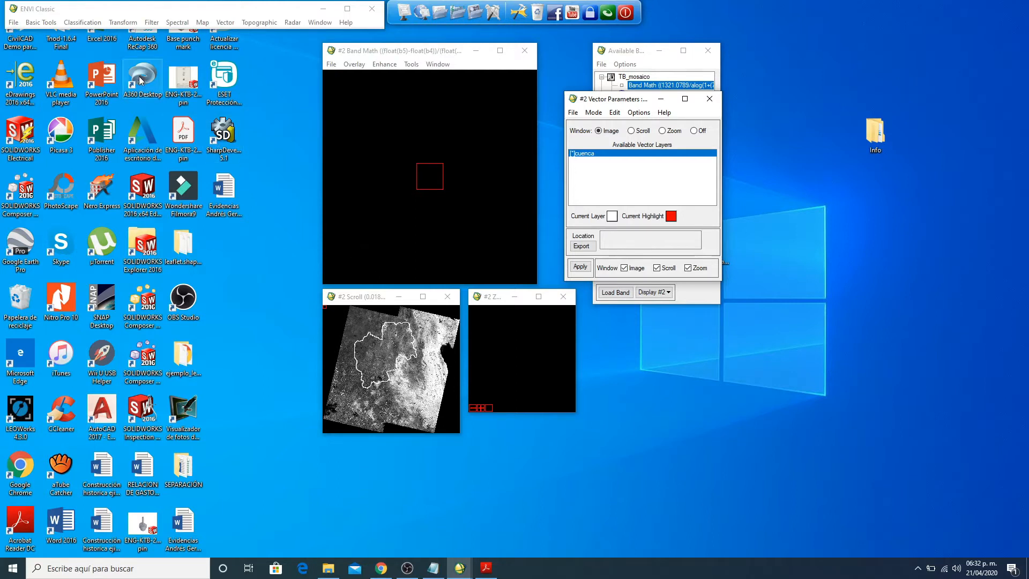
- Start Apply Mask with NDVI_mosaico as the input file and open the definition of a new mask
click(42, 24)
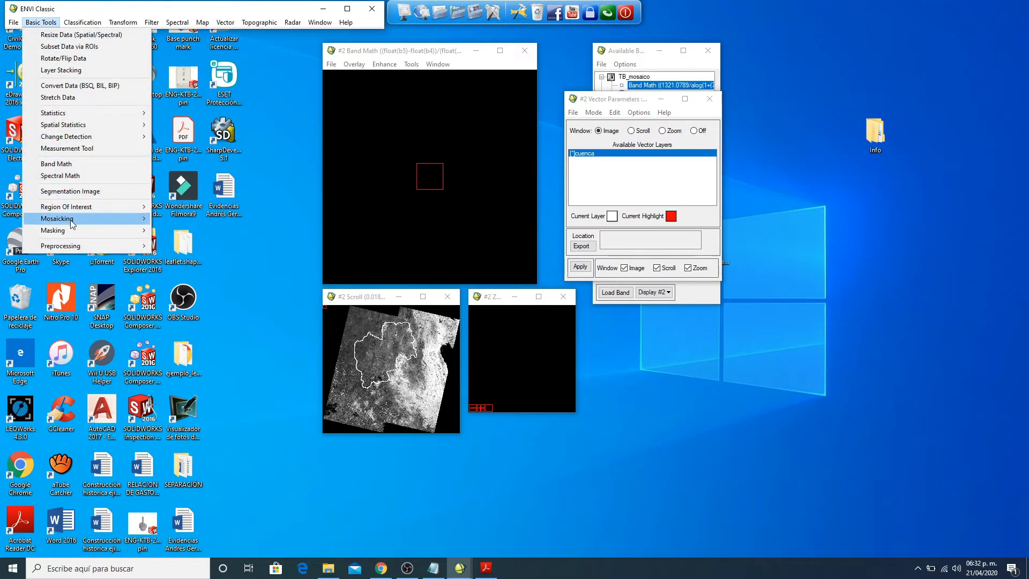
mouse_move(85, 224)
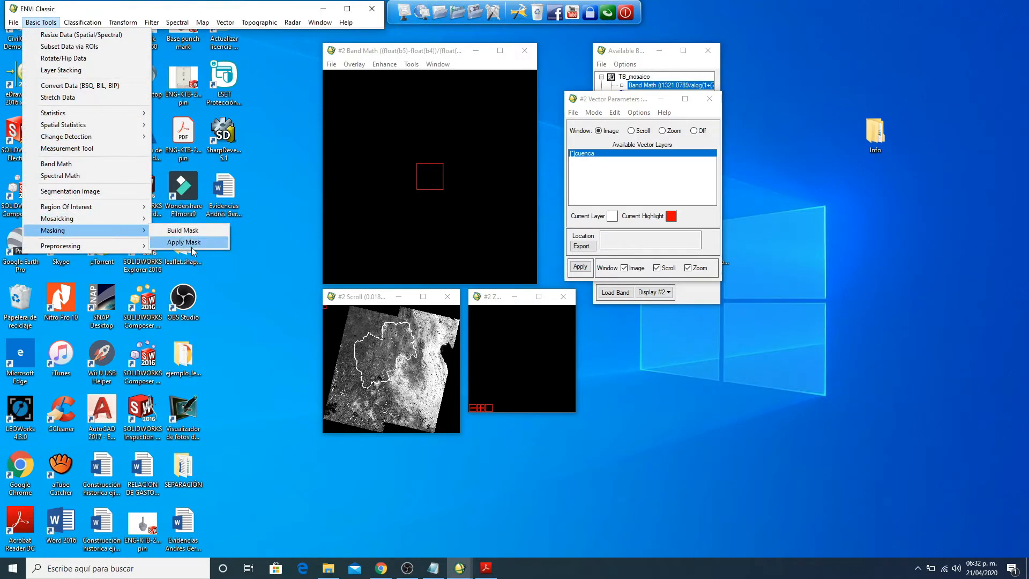
click(213, 246)
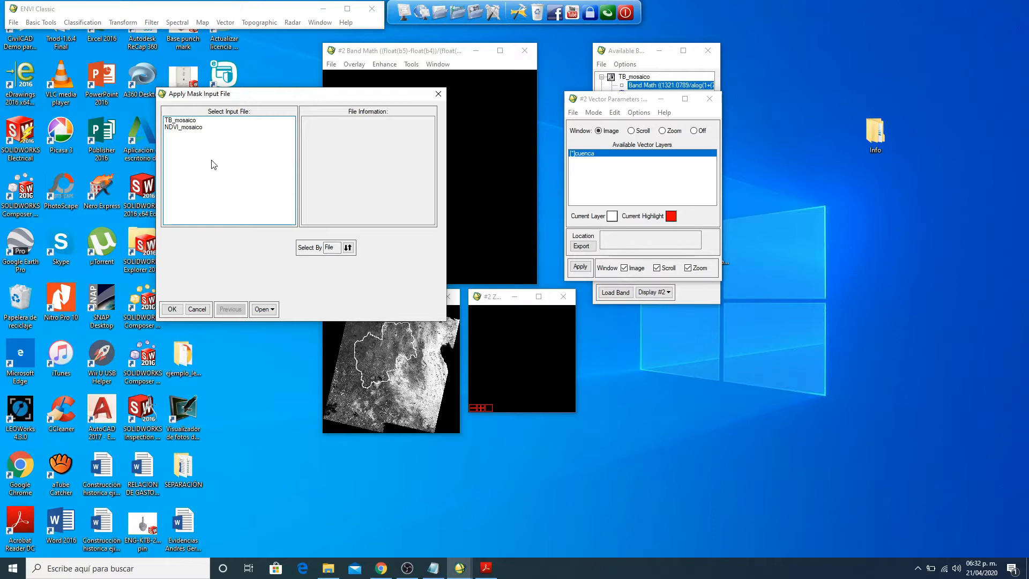
click(184, 128)
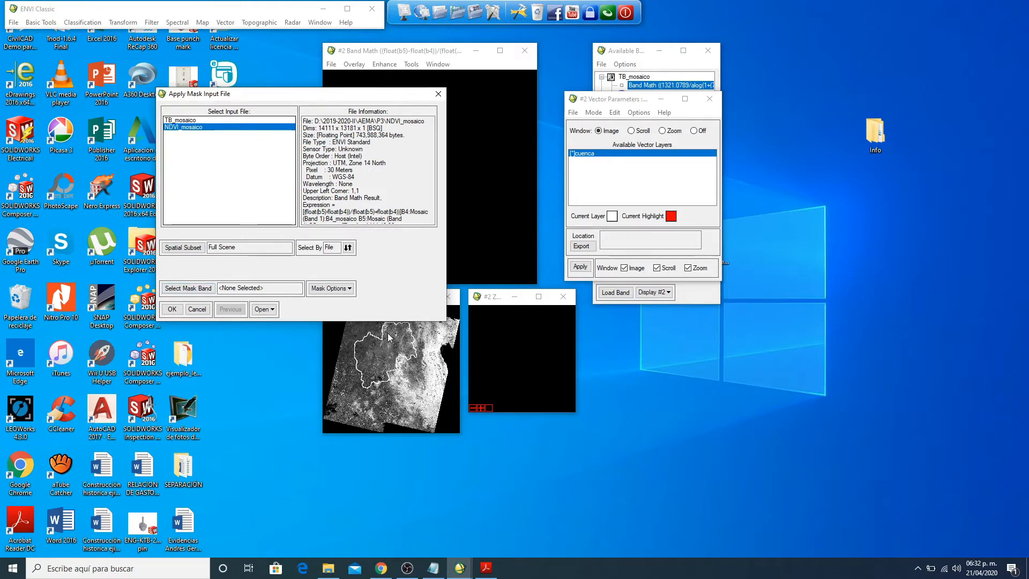
click(351, 293)
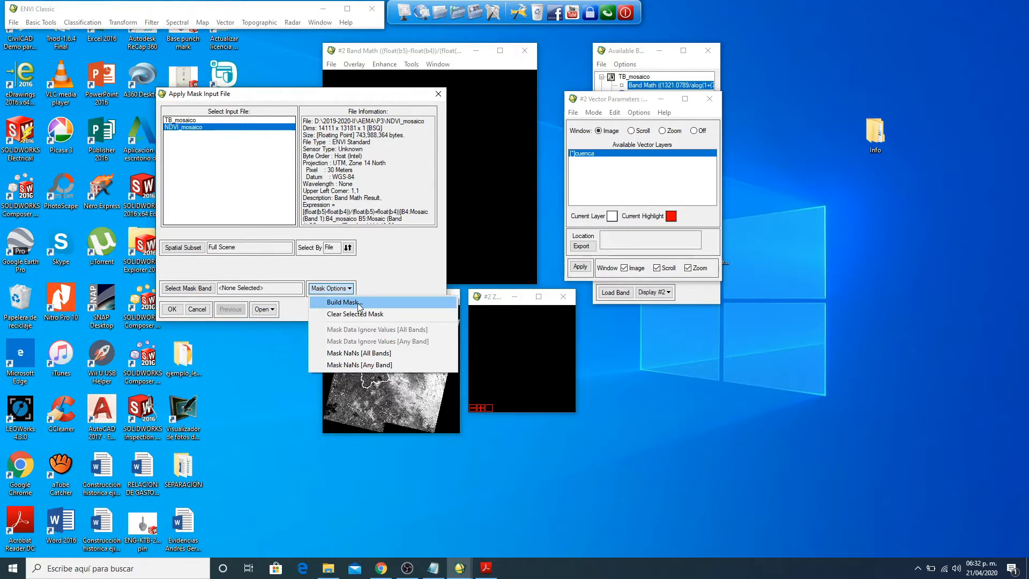
click(358, 303)
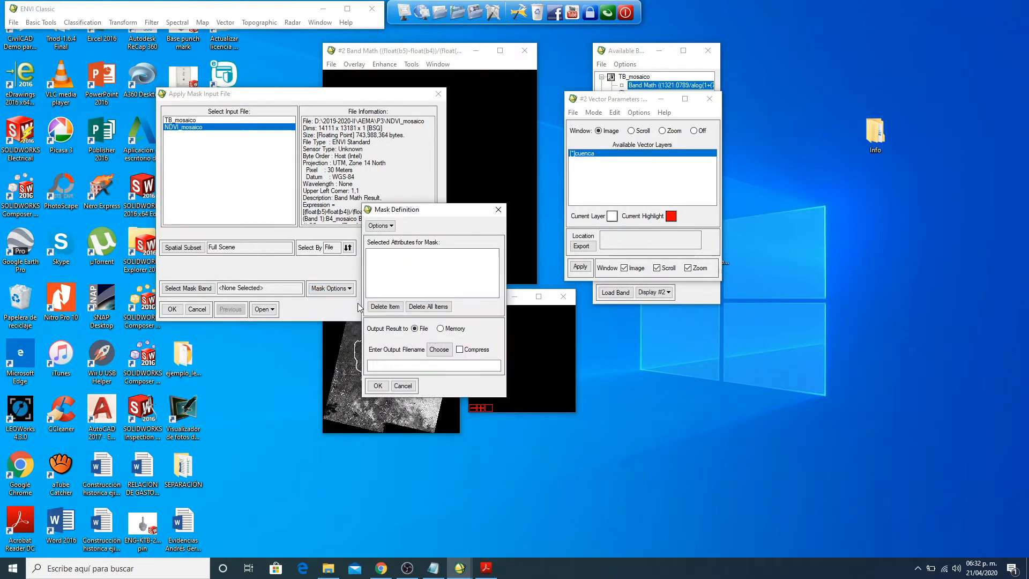
- Import the cuenca EVF as the mask's attribute and associate it with the NDVI_mosaico data file
click(391, 227)
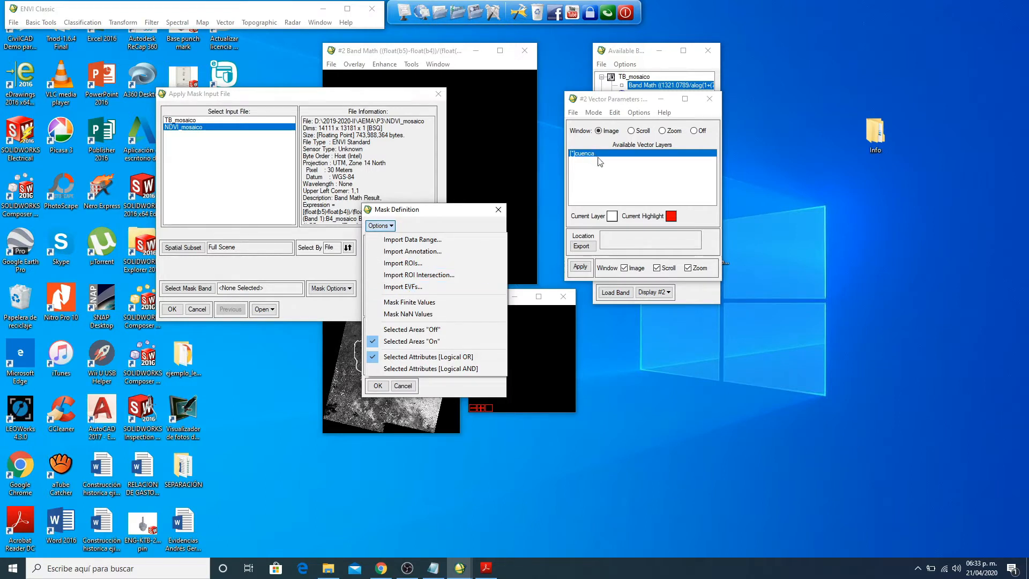
click(404, 287)
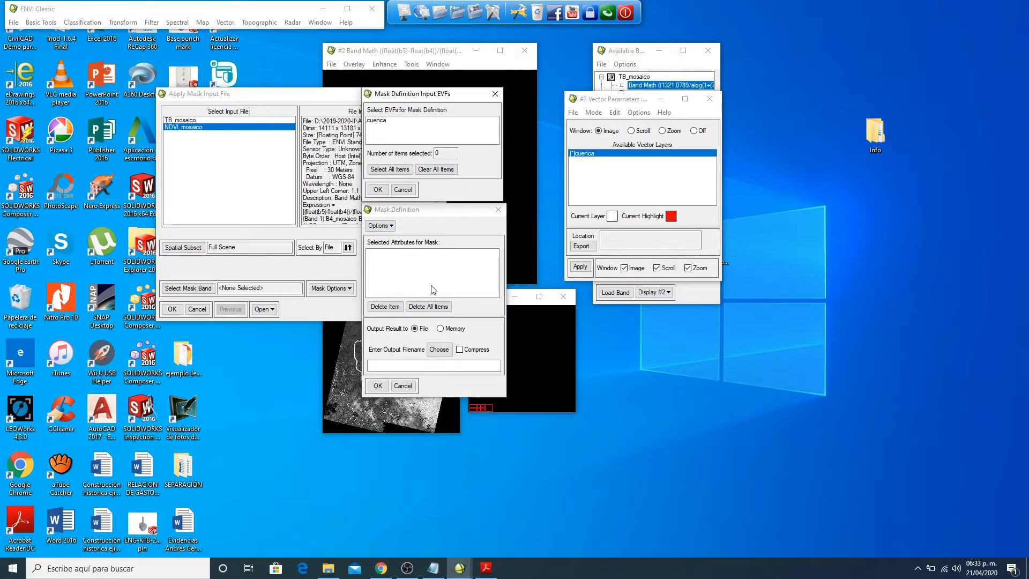
click(384, 121)
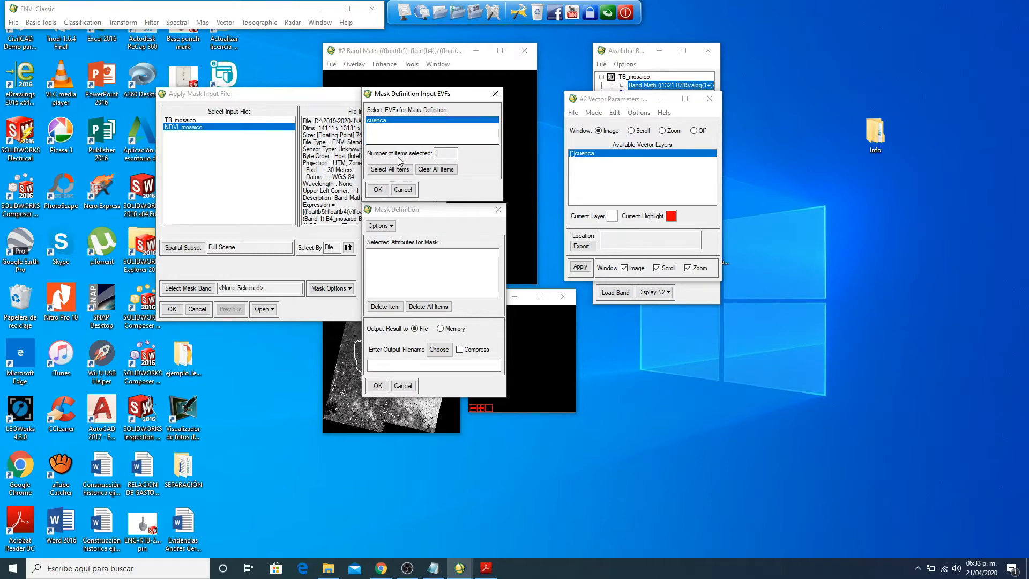
click(381, 189)
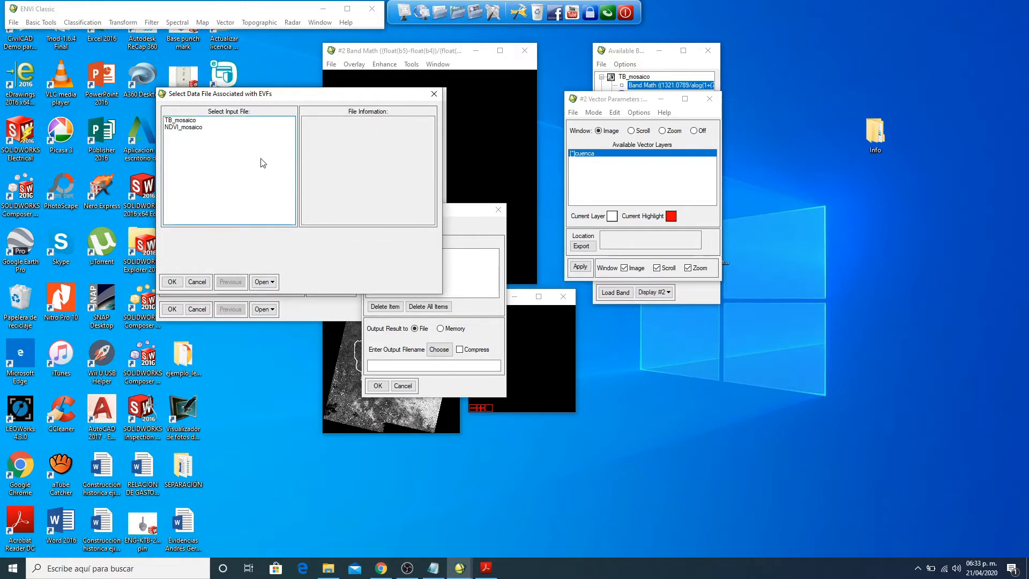
click(182, 128)
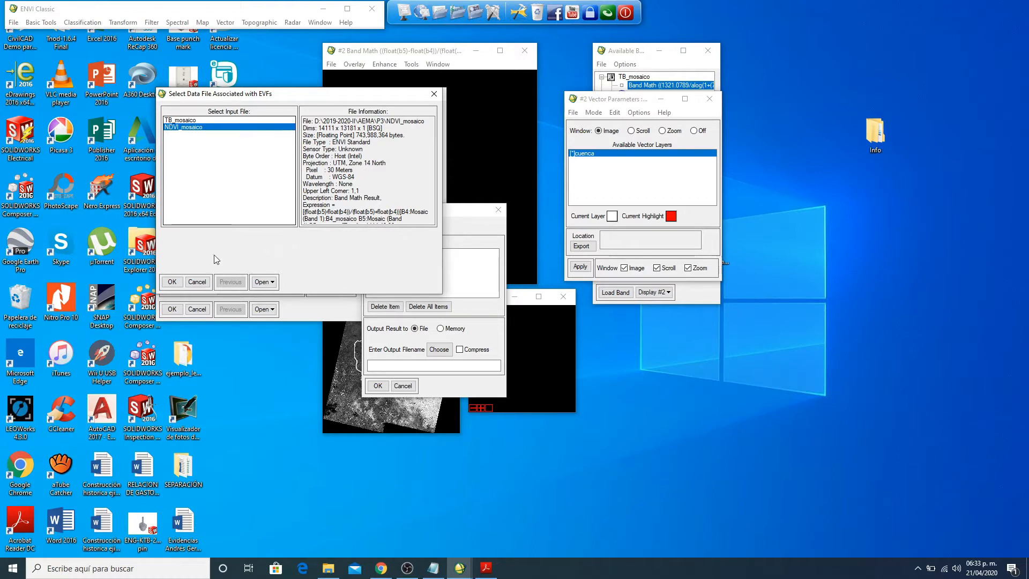
click(170, 282)
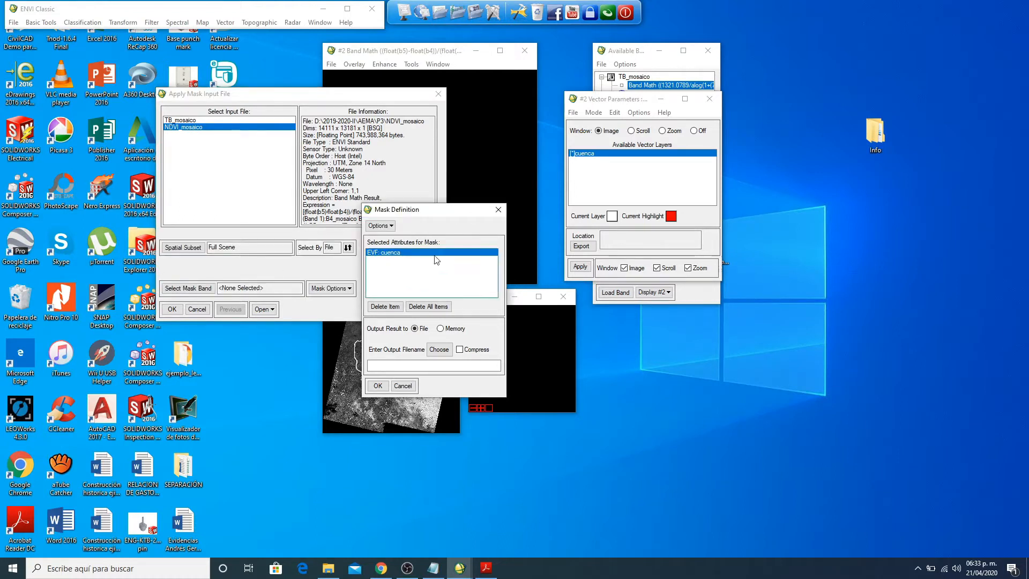
- Build the mask and save it as cuenca_mask in the 2019-2020-II > AEMA > P3 folder
drag(420, 215, 515, 174)
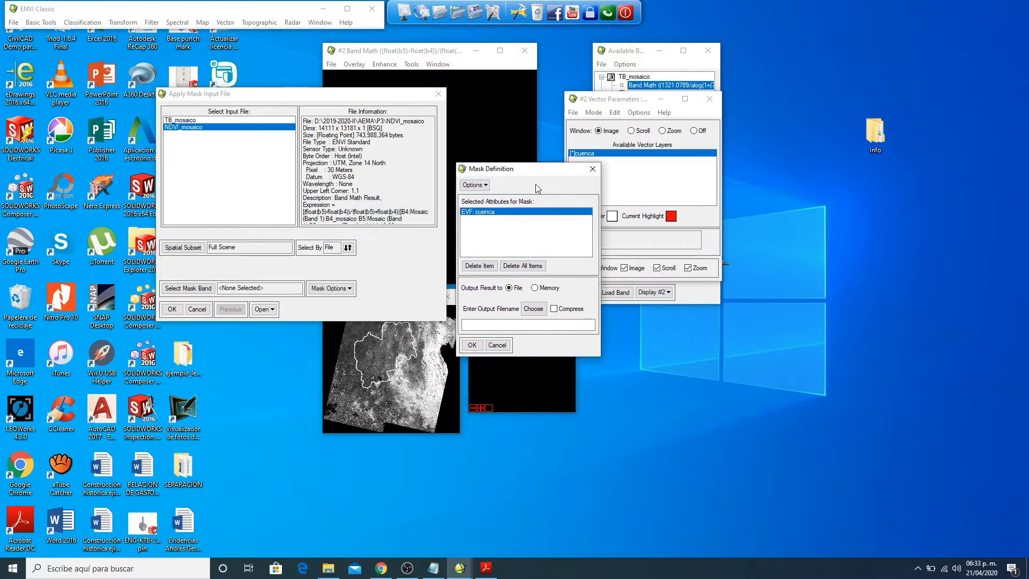
click(534, 309)
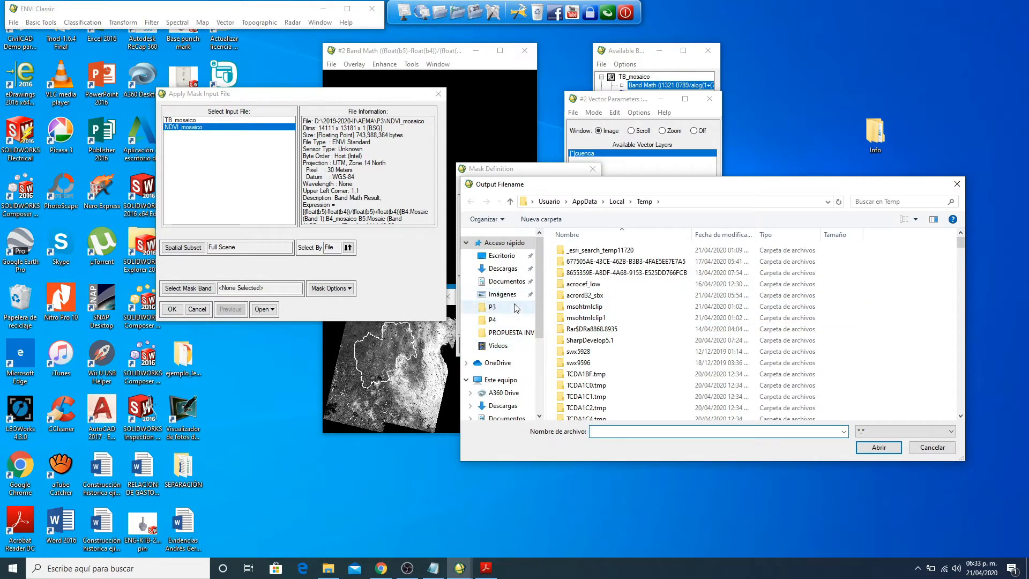
click(495, 306)
scroll(664, 315, down, 15)
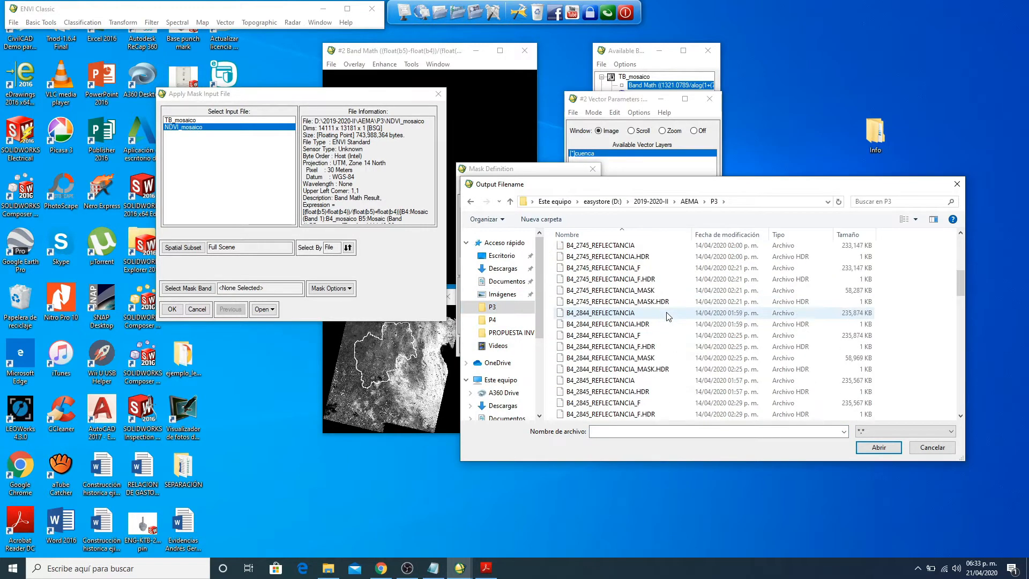
scroll(667, 317, down, 5)
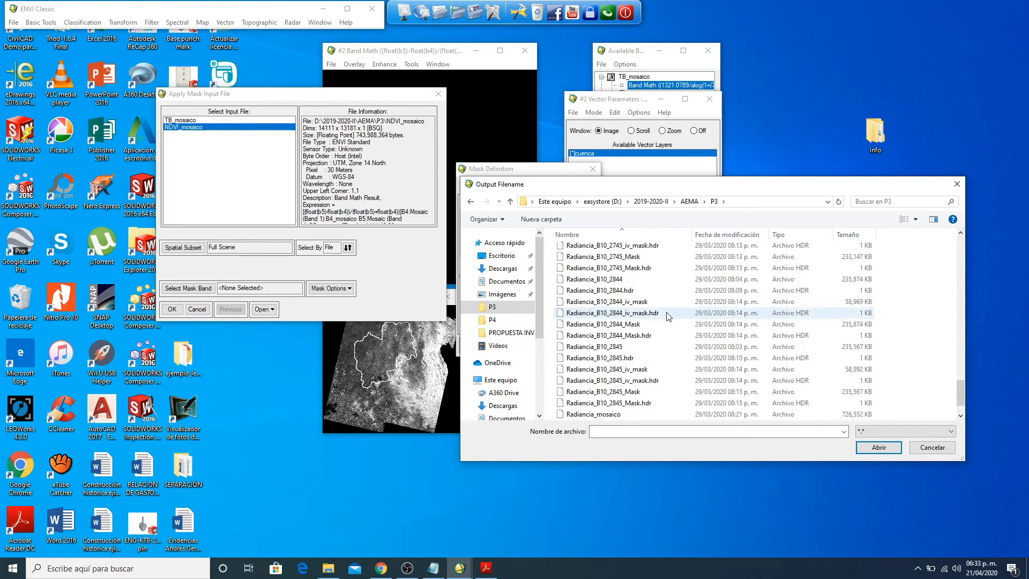
click(650, 432)
text(cue)
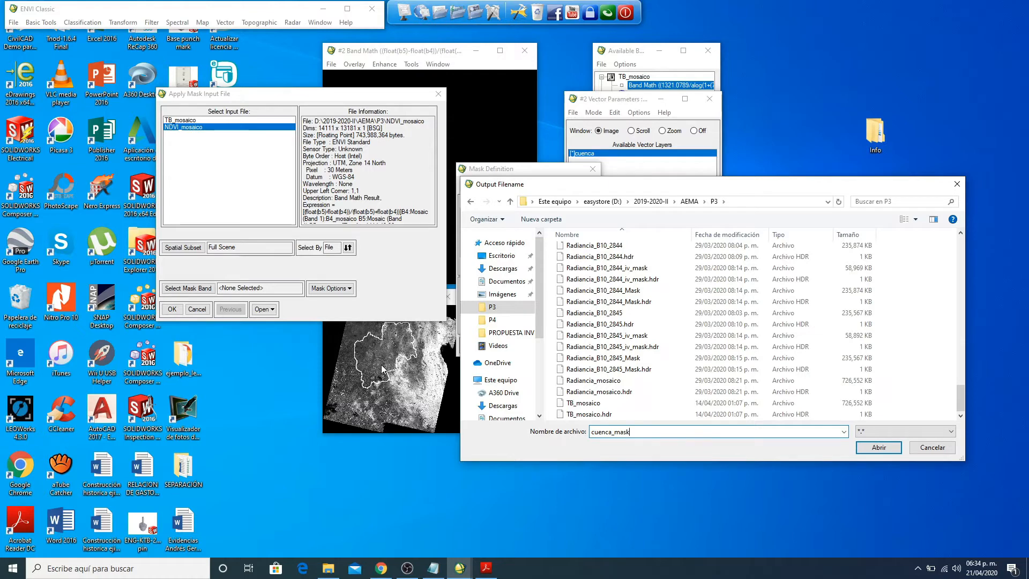
click(884, 452)
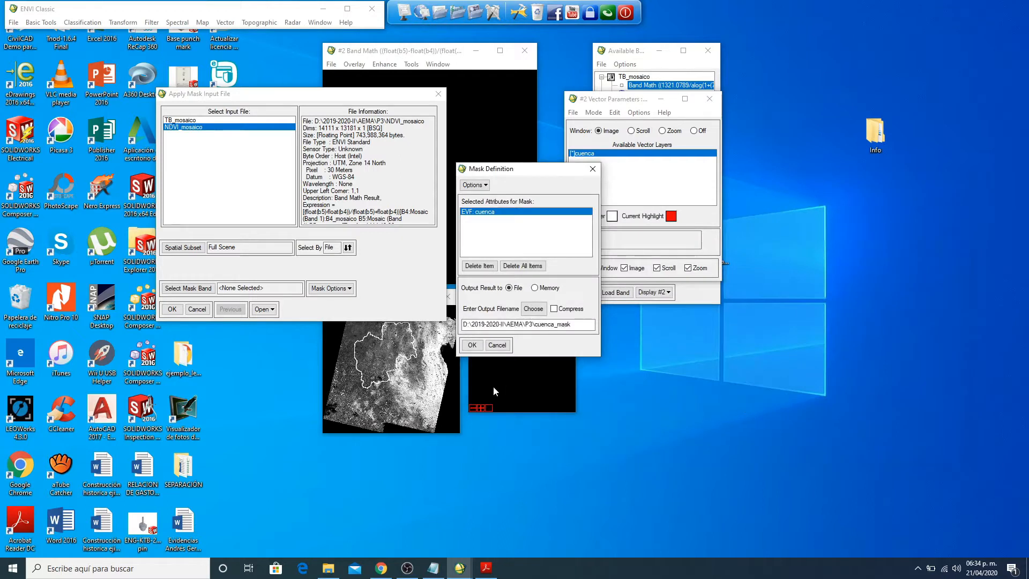
click(477, 348)
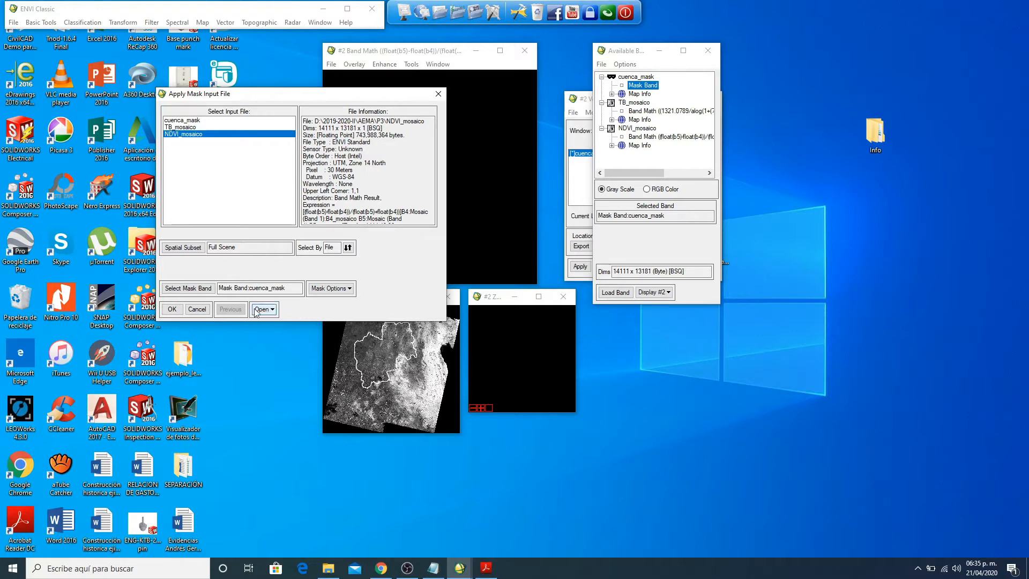
- Apply the cuenca_mask to NDVI_mosaico with mask value 0 and save the result as NDVI_CUENCA in the P3 folder
click(179, 311)
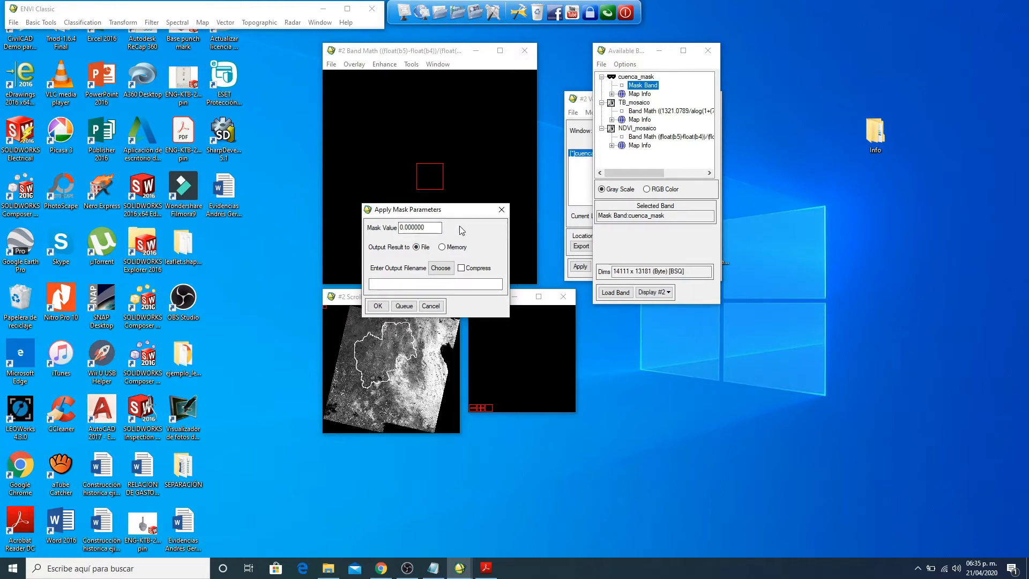
click(441, 269)
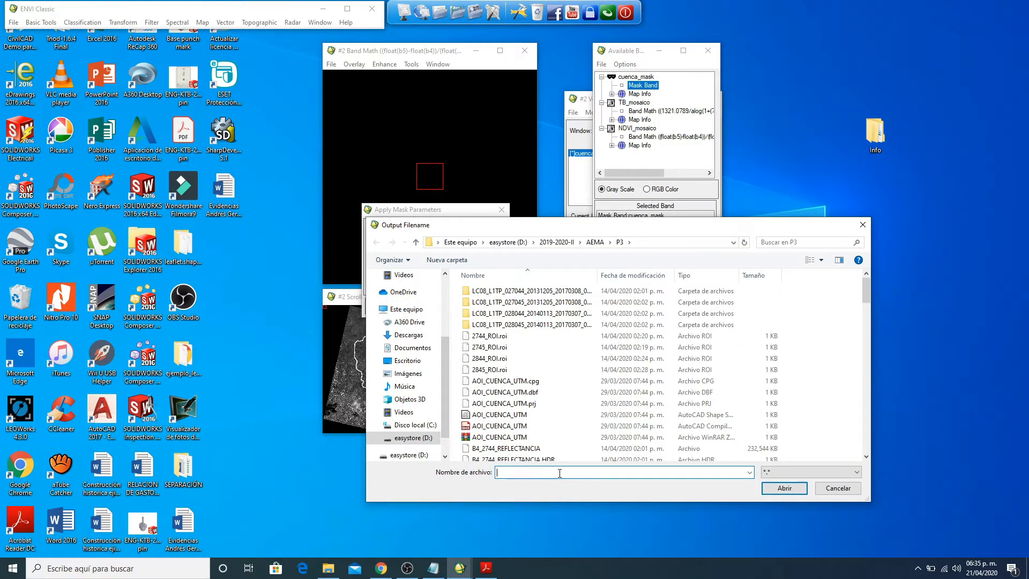
text(NDVI_CUENCA)
drag(633, 230, 659, 72)
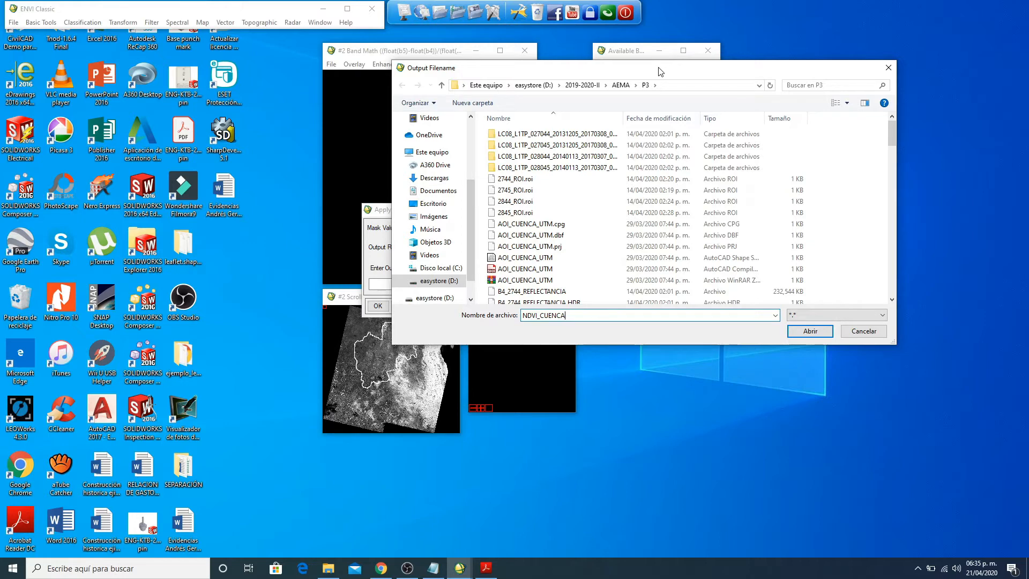
click(810, 334)
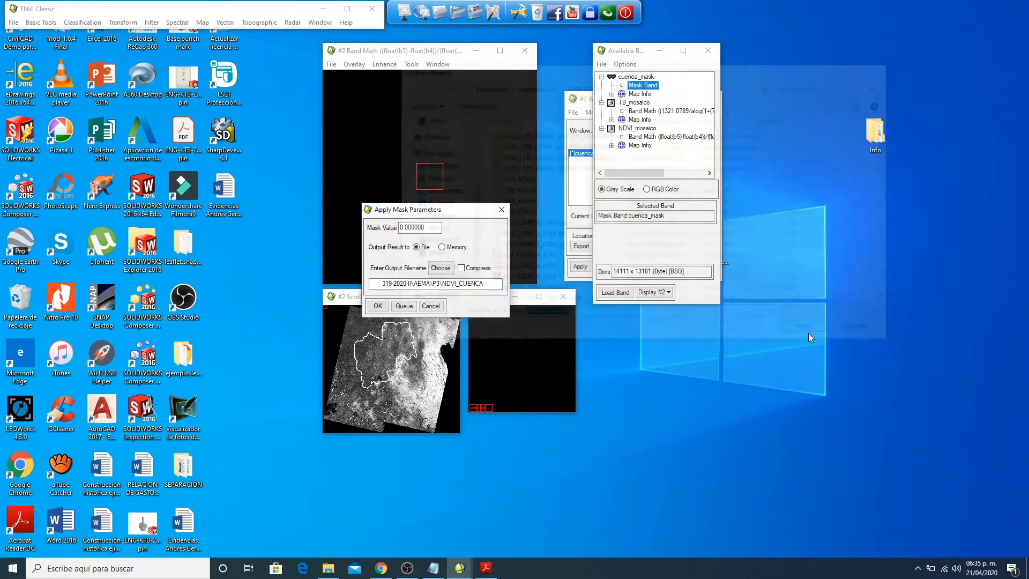
click(378, 306)
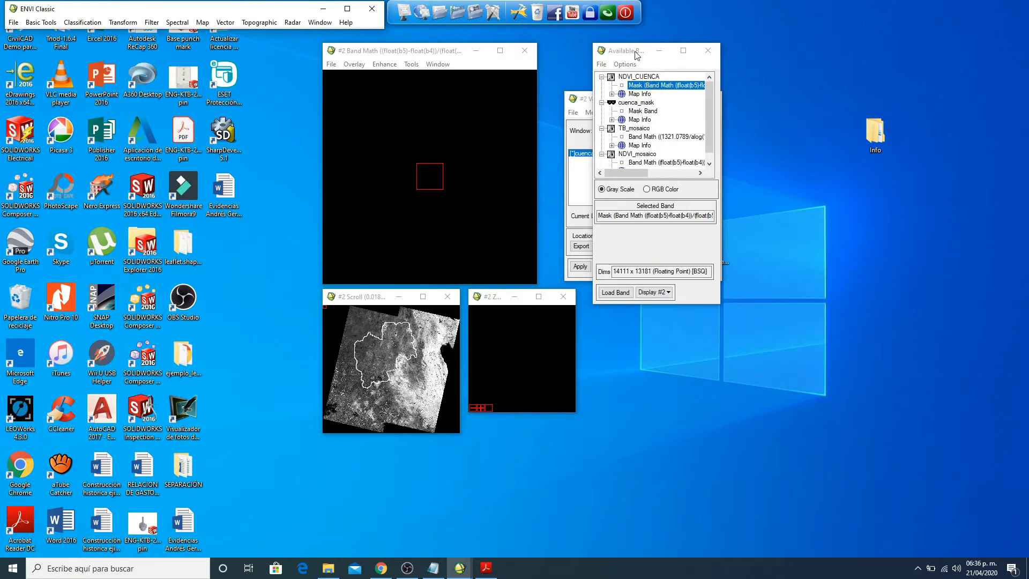
- Separate the Available Bands List and the display #2 windows so the vector parameters window between them is uncovered
drag(637, 54, 796, 52)
click(446, 63)
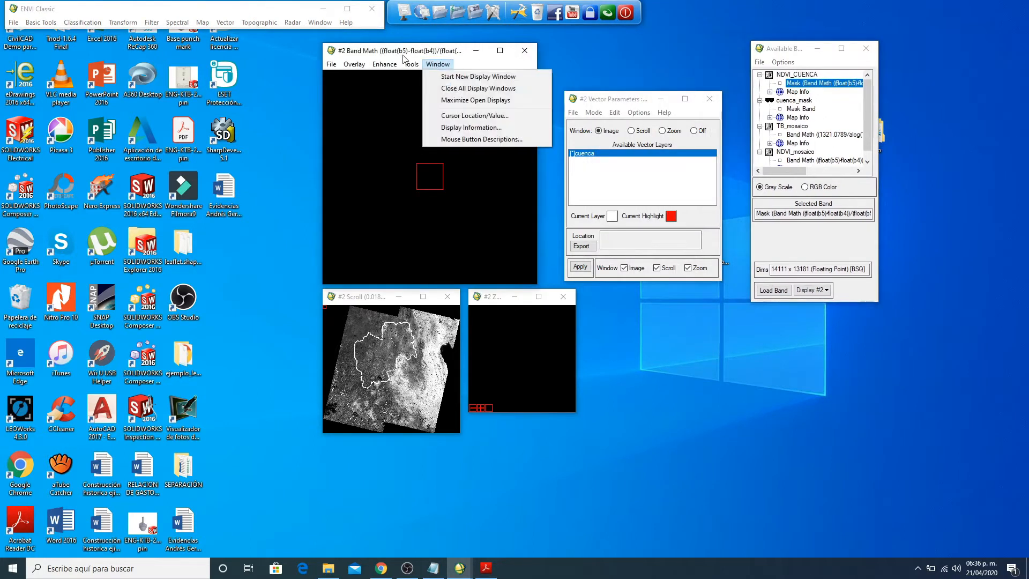
drag(432, 49, 278, 44)
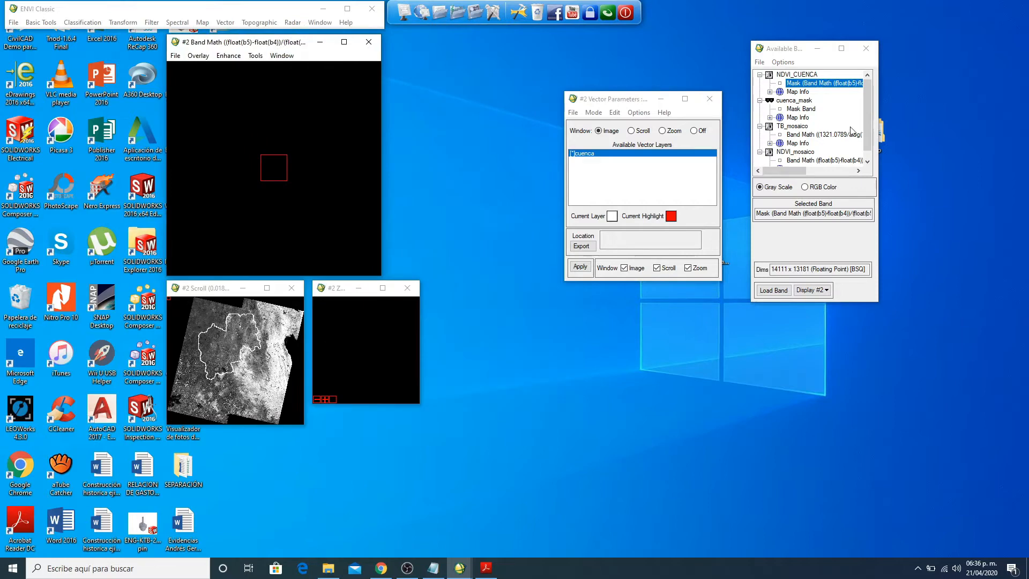
right_click(792, 103)
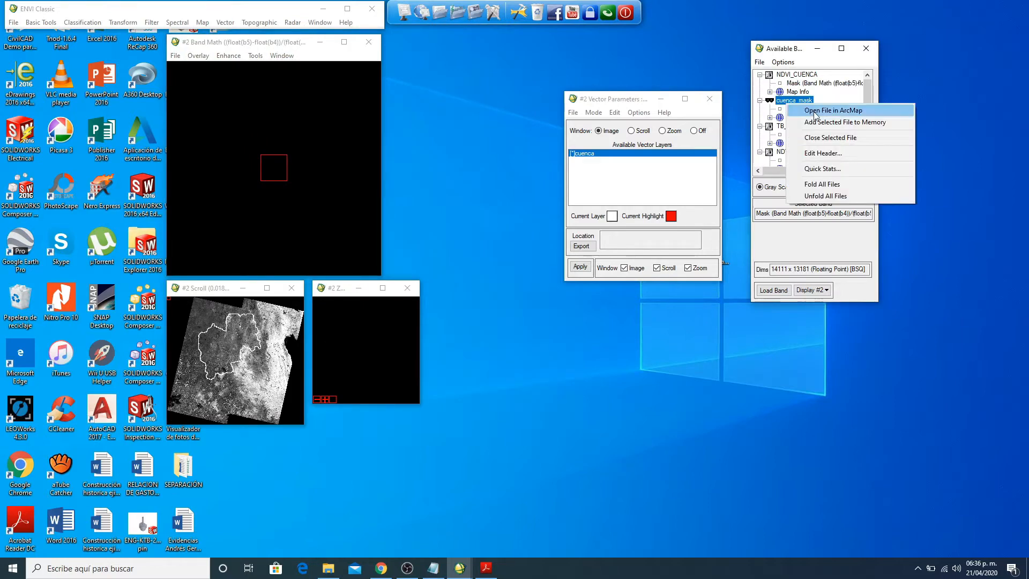
click(815, 111)
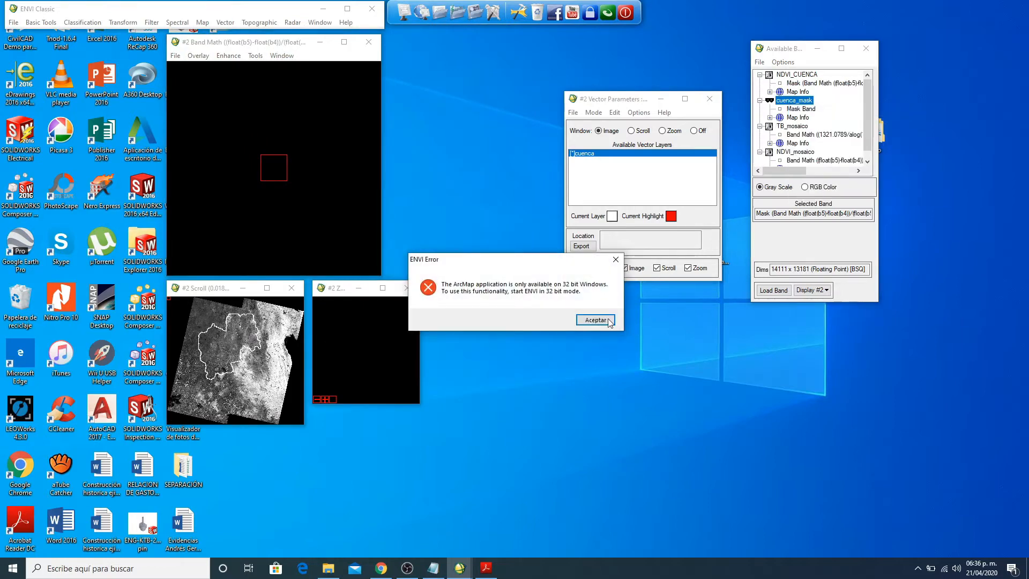
click(596, 320)
- Load the Mask Band of cuenca_mask into a new display and place it beside the NDVI mosaic display
right_click(808, 111)
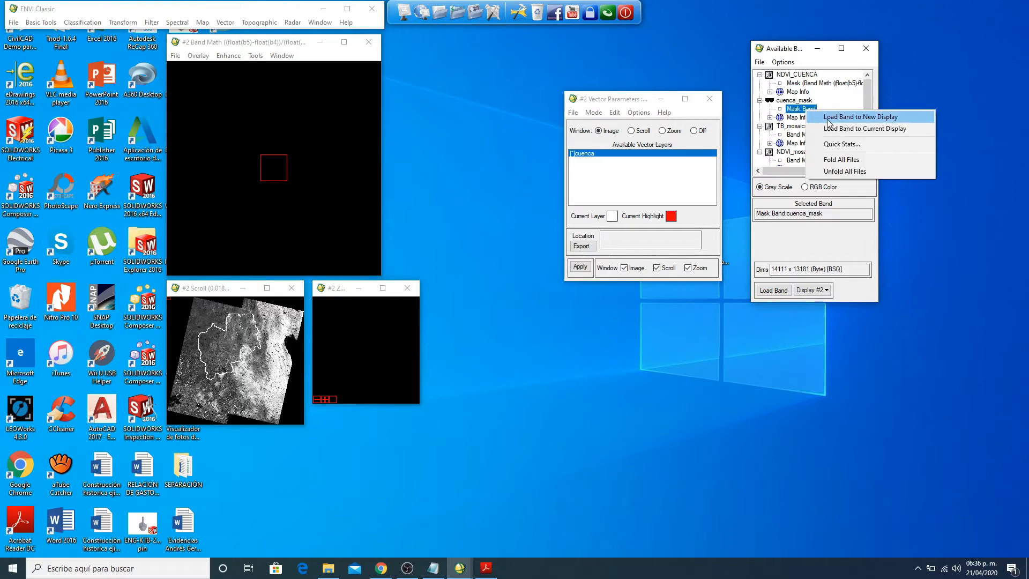
click(855, 120)
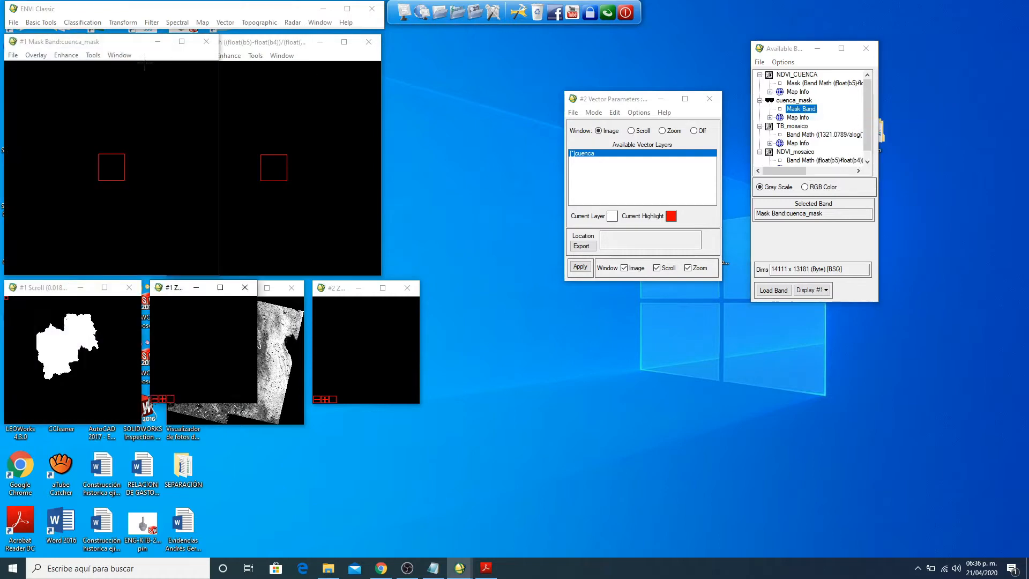
drag(118, 42, 538, 43)
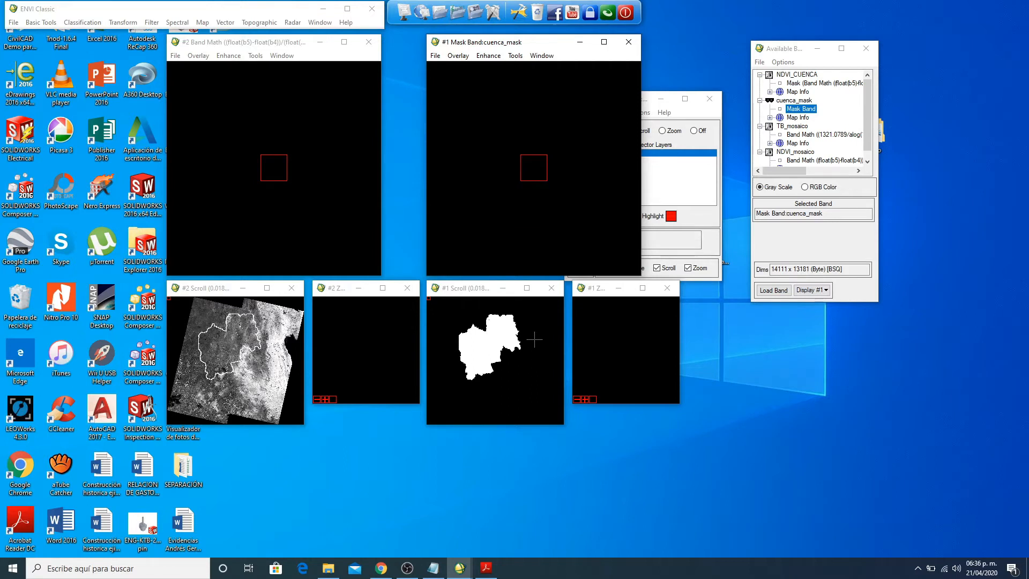
- Open the cursor location and value read-out for the cuenca_mask display and shift both display groups slightly
right_click(539, 380)
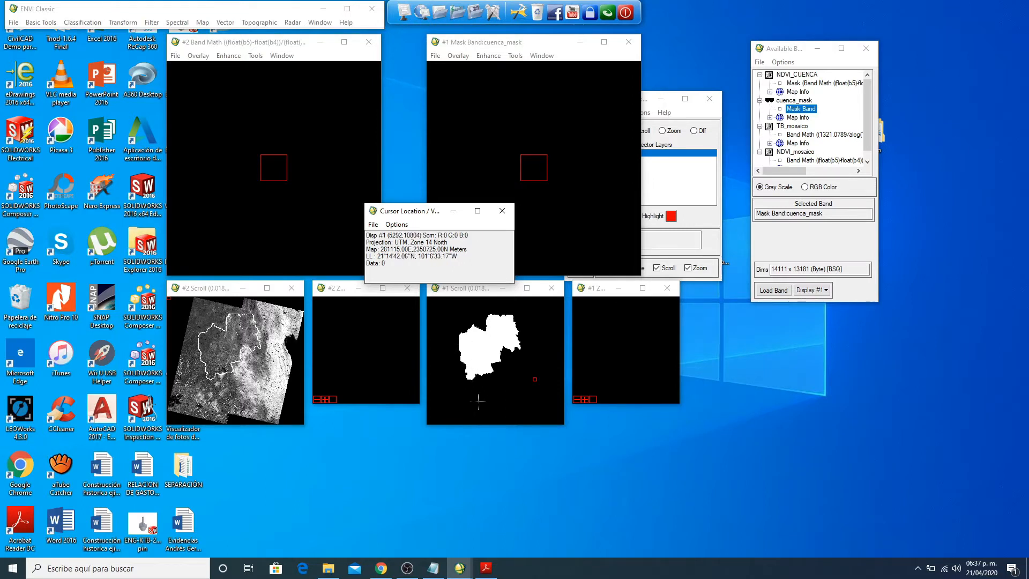
drag(487, 48, 514, 55)
mouse_move(279, 47)
mouse_down()
mouse_move(268, 46)
mouse_move(287, 50)
mouse_up()
- Bring back the hidden ENVI Classic main window and the image, scroll and zoom windows of displays #1 and #2
mouse_move(460, 568)
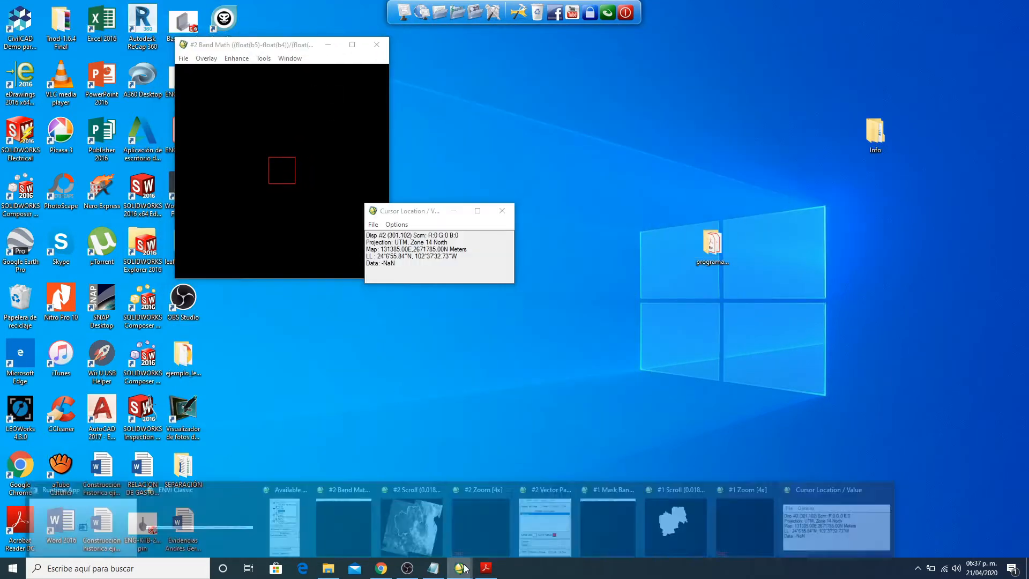
click(420, 514)
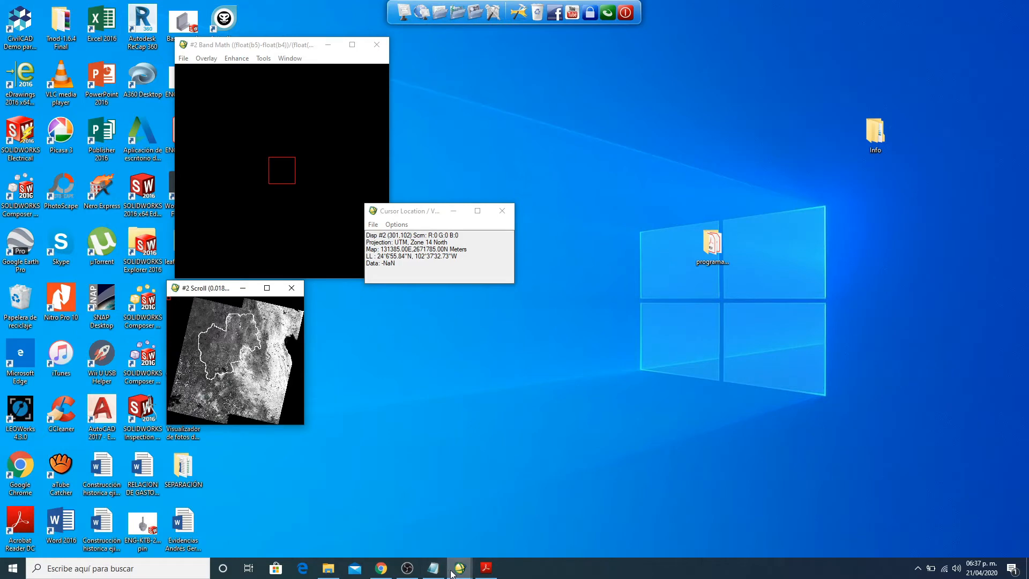
mouse_move(457, 570)
click(471, 523)
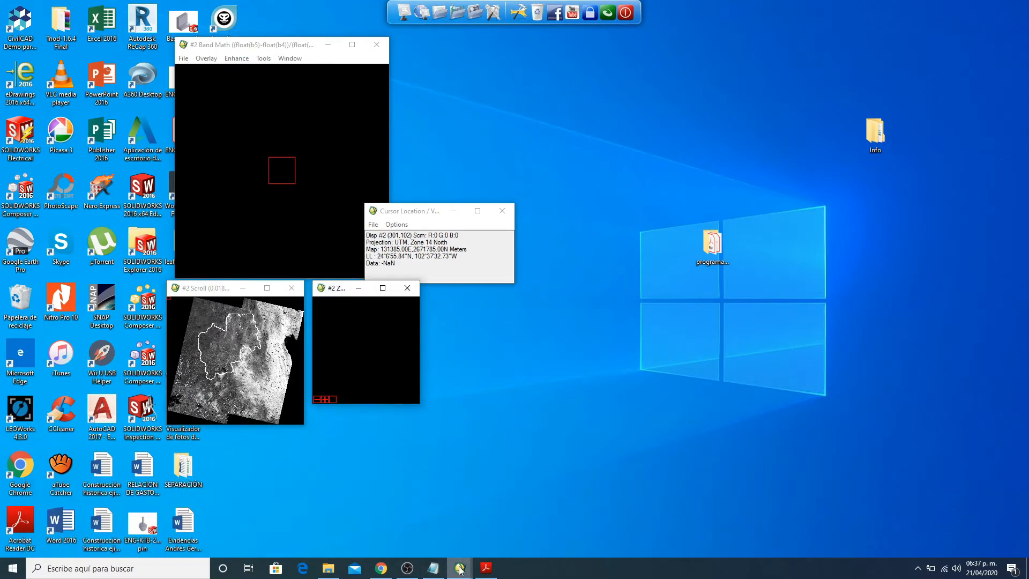
click(198, 523)
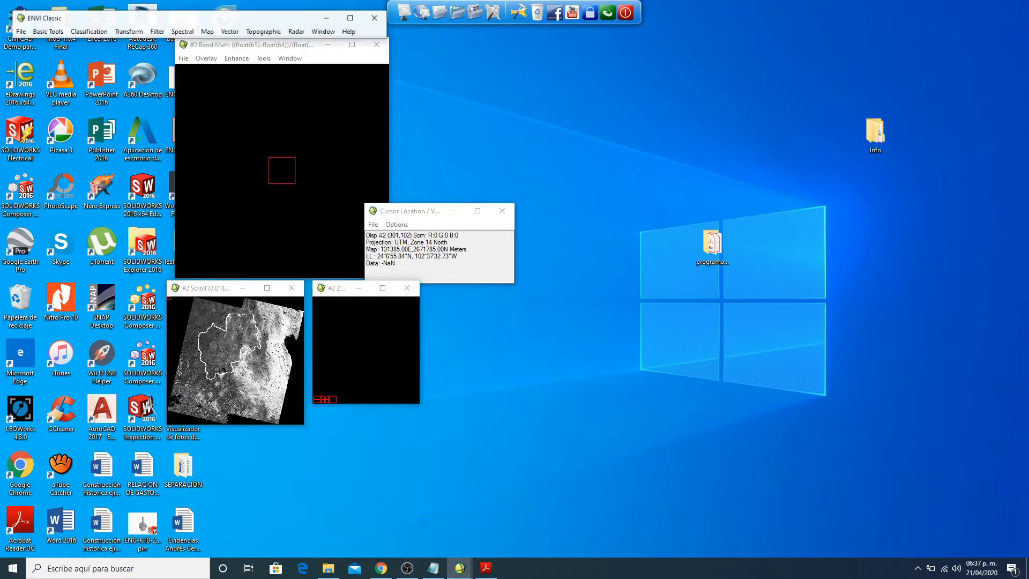
mouse_move(460, 569)
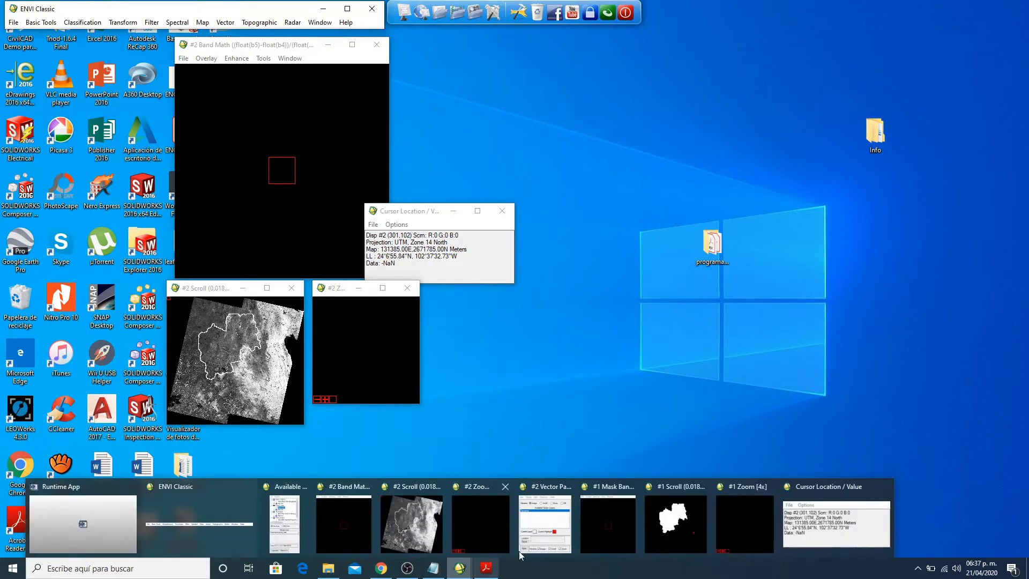
click(631, 523)
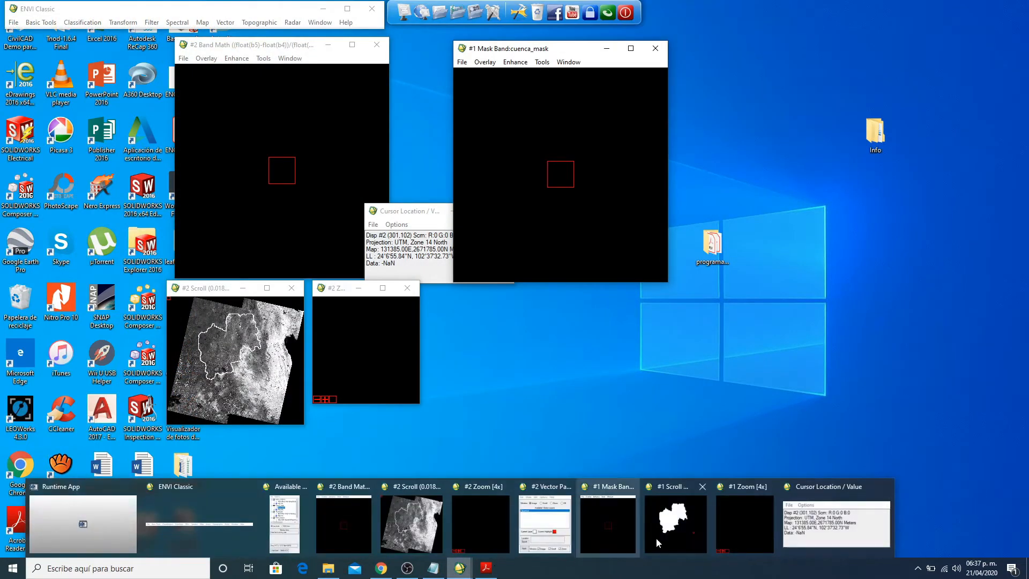
click(658, 536)
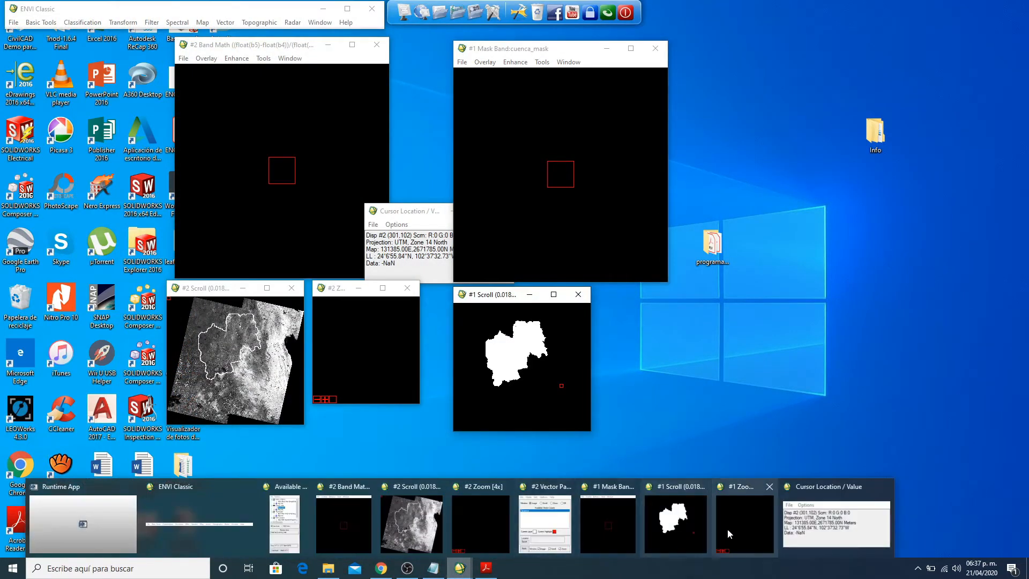
click(728, 529)
click(423, 220)
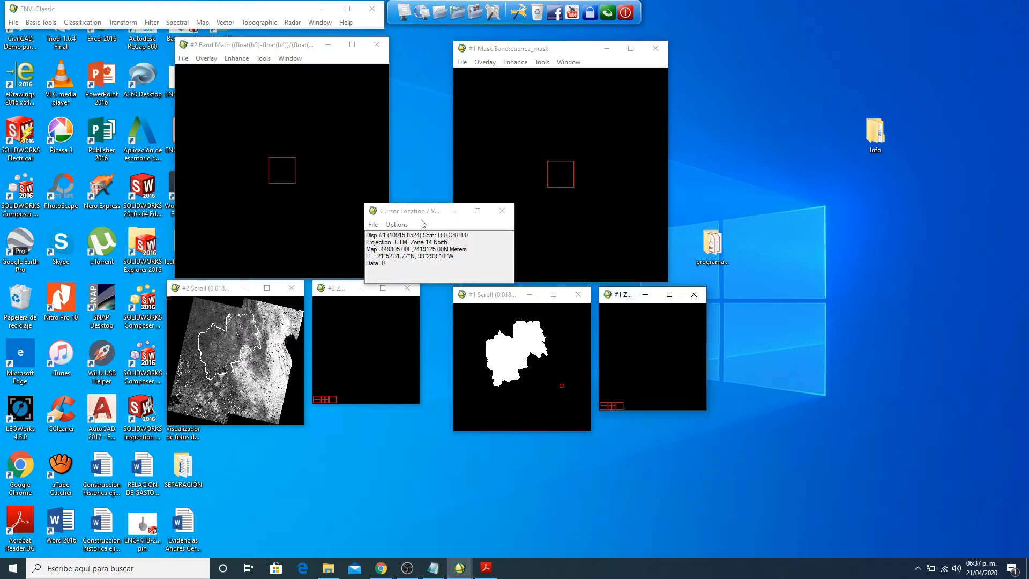
- Examine the pixel values inside and outside the basin in the cuenca_mask display and in the NDVI mosaic display
click(279, 49)
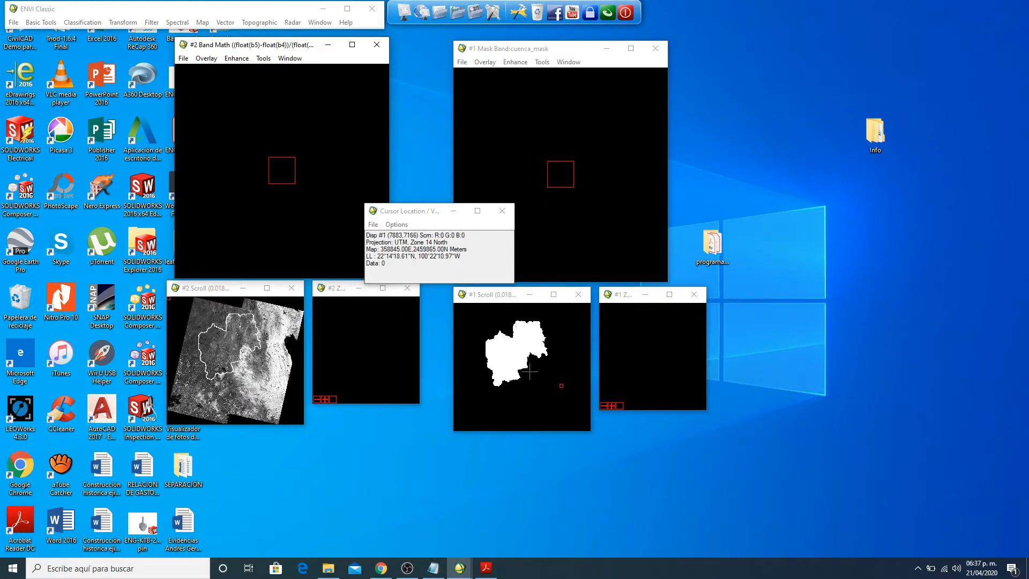
click(510, 357)
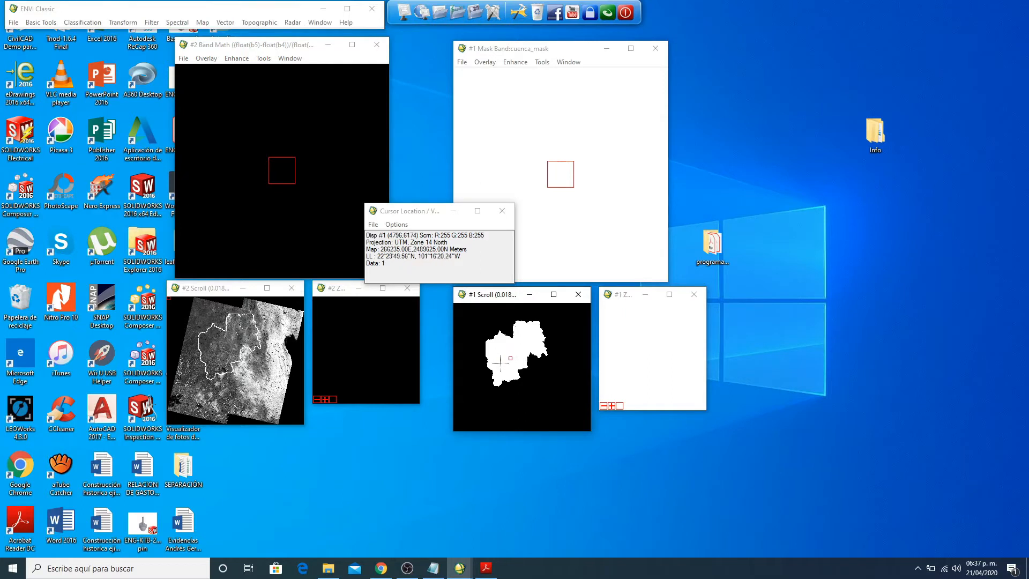
click(216, 344)
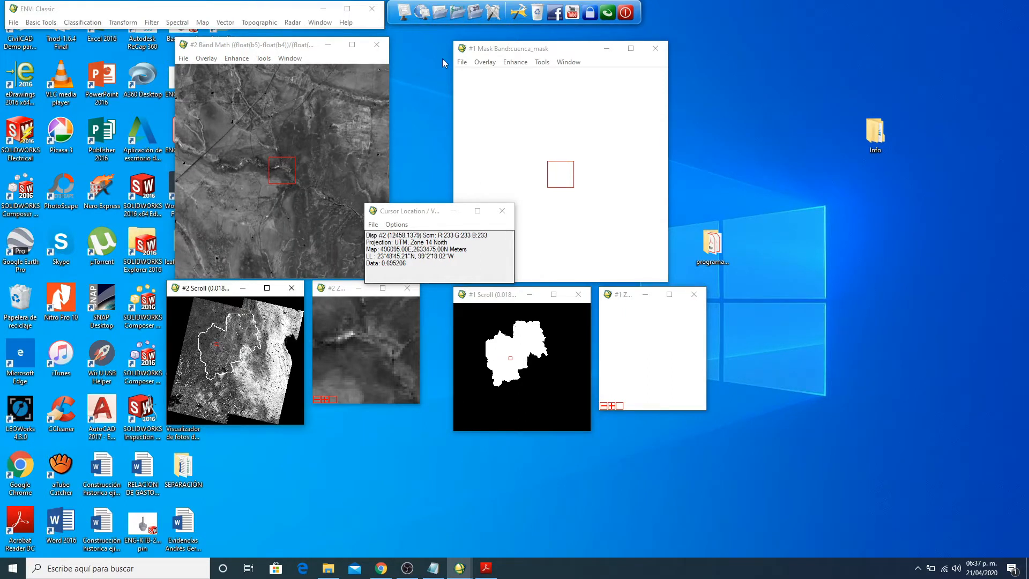
drag(518, 46, 500, 43)
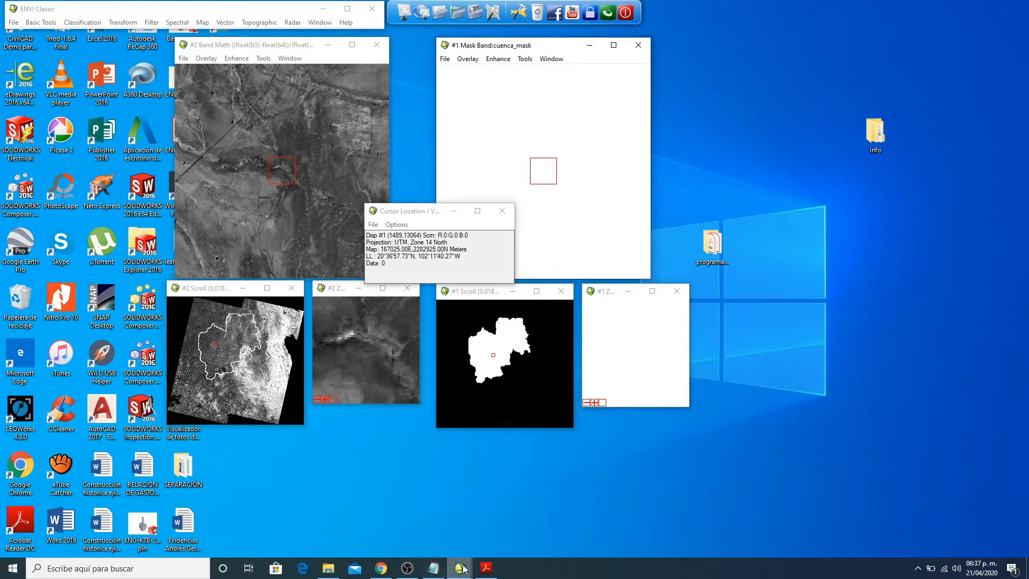
- Load the masked NDVI_CUENCA band into a new display and place it beside the cuenca_mask display
mouse_move(460, 569)
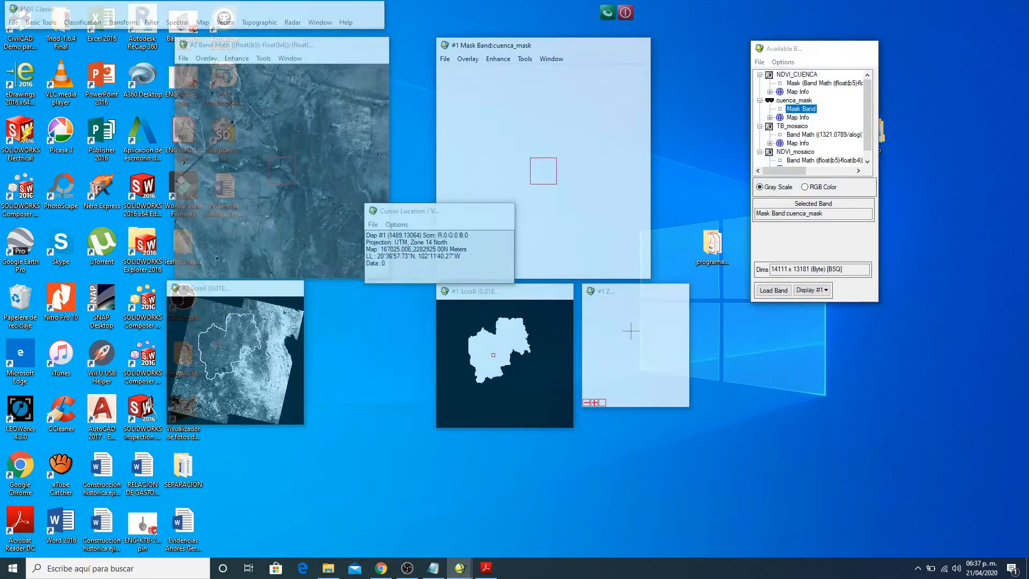
click(284, 523)
right_click(815, 84)
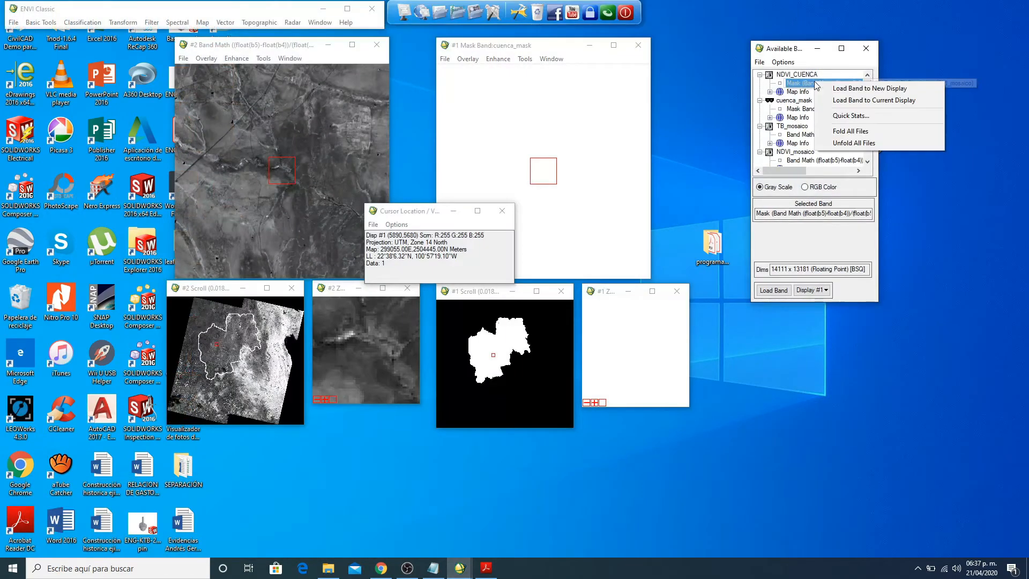
click(842, 88)
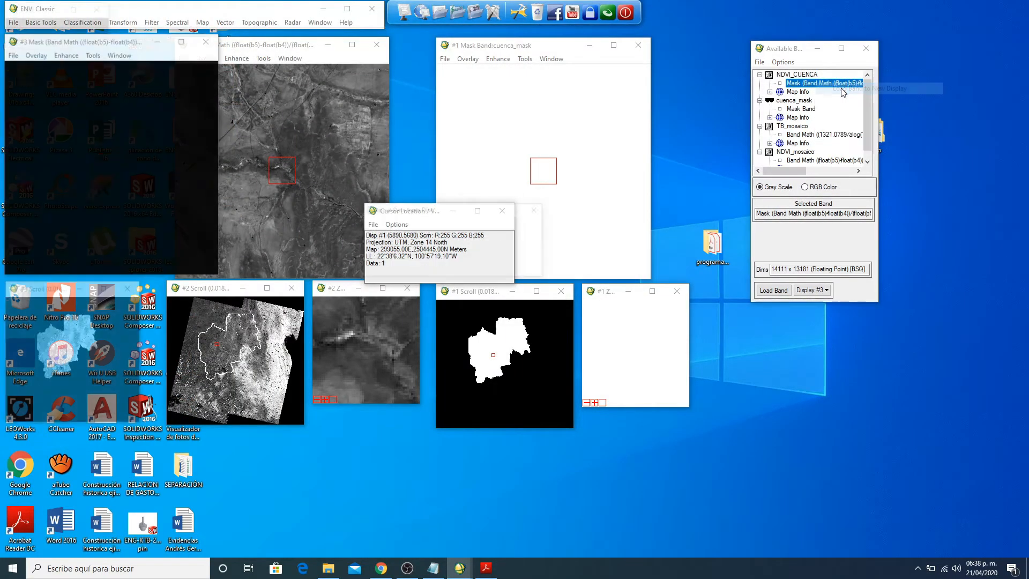
drag(128, 22, 788, 52)
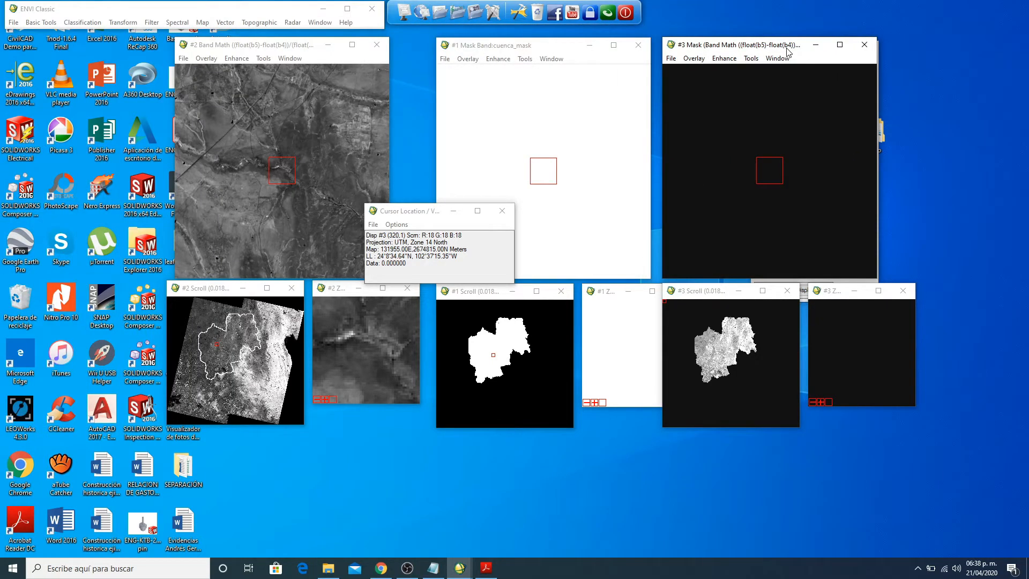
- Close the NDVI mosaic display, the cuenca_mask display and the cursor location and value window
click(387, 49)
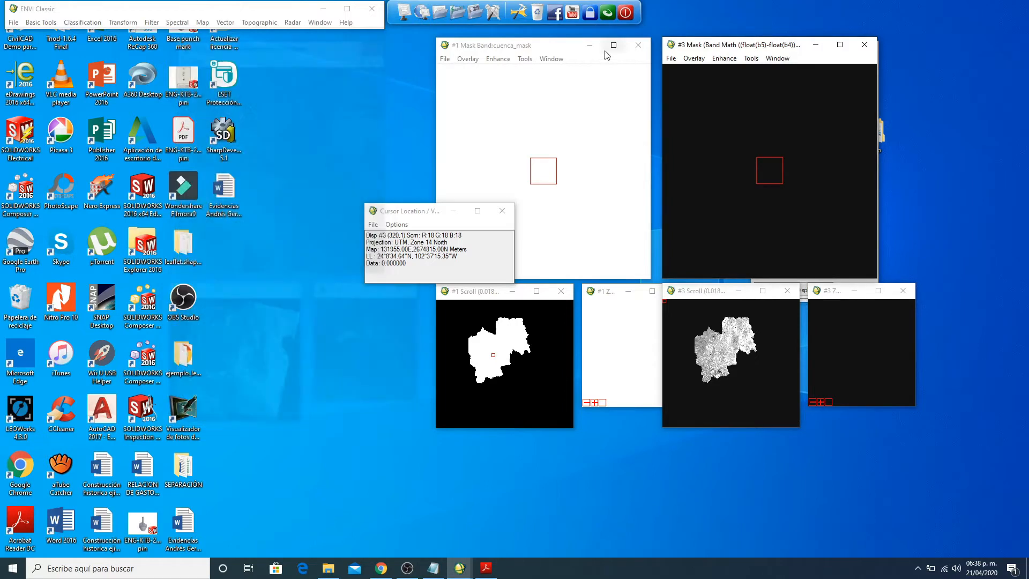
click(639, 46)
drag(455, 215, 368, 201)
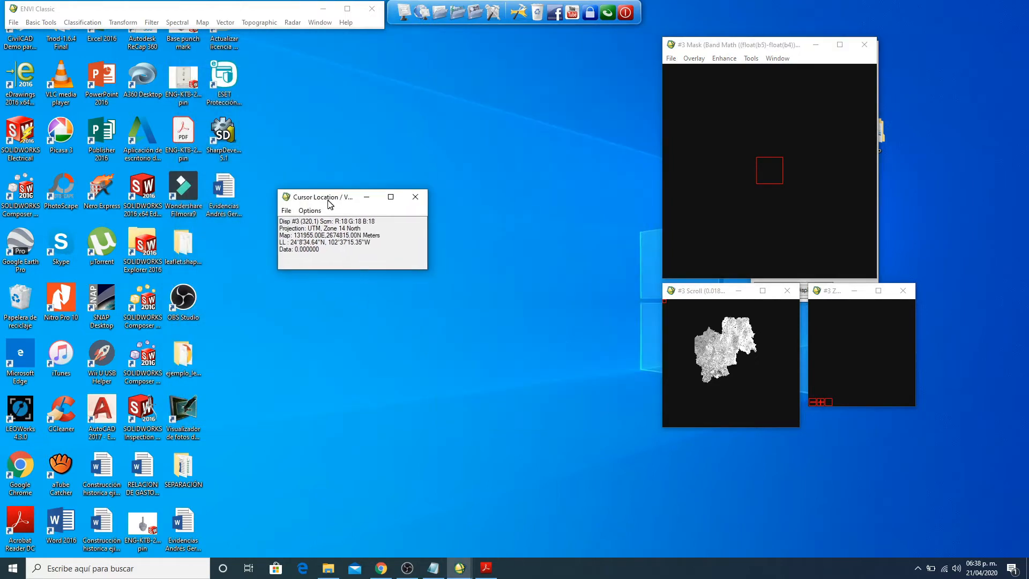
click(415, 200)
- Arrange the NDVI_CUENCA display beside the Available Bands List and open its cursor location and value read-out to examine pixels
drag(693, 45, 355, 84)
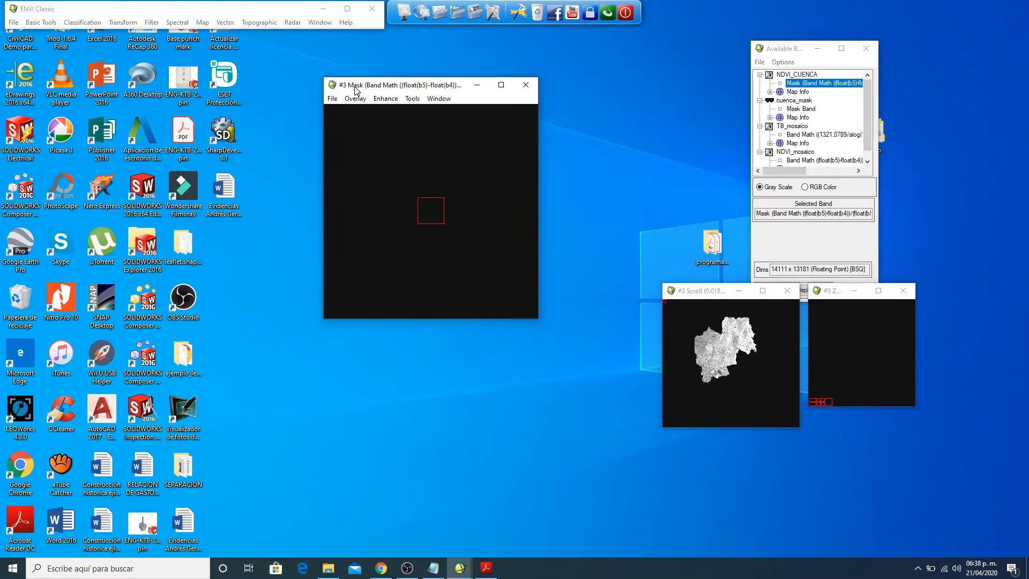
click(779, 51)
drag(779, 51, 698, 88)
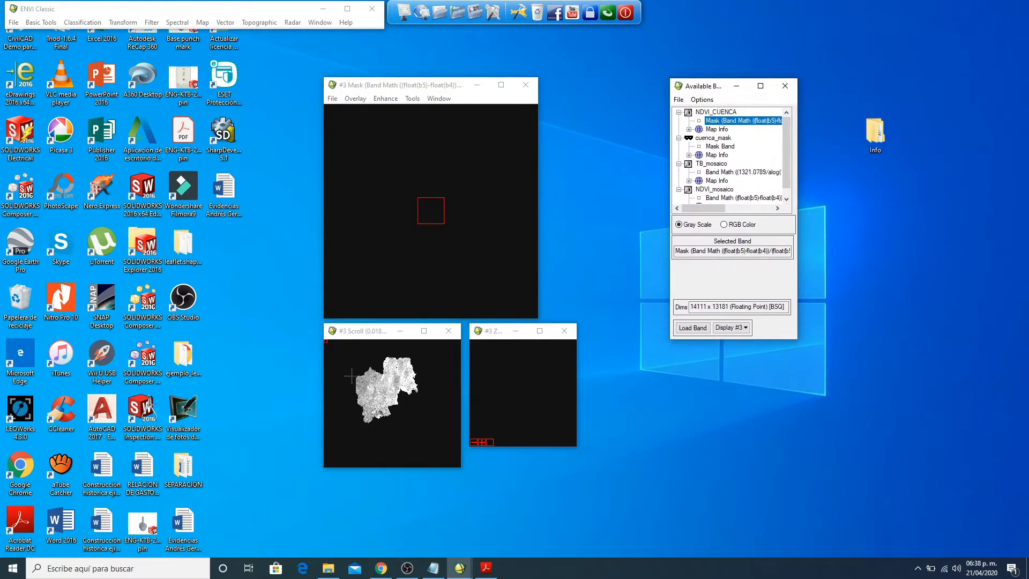
right_click(410, 425)
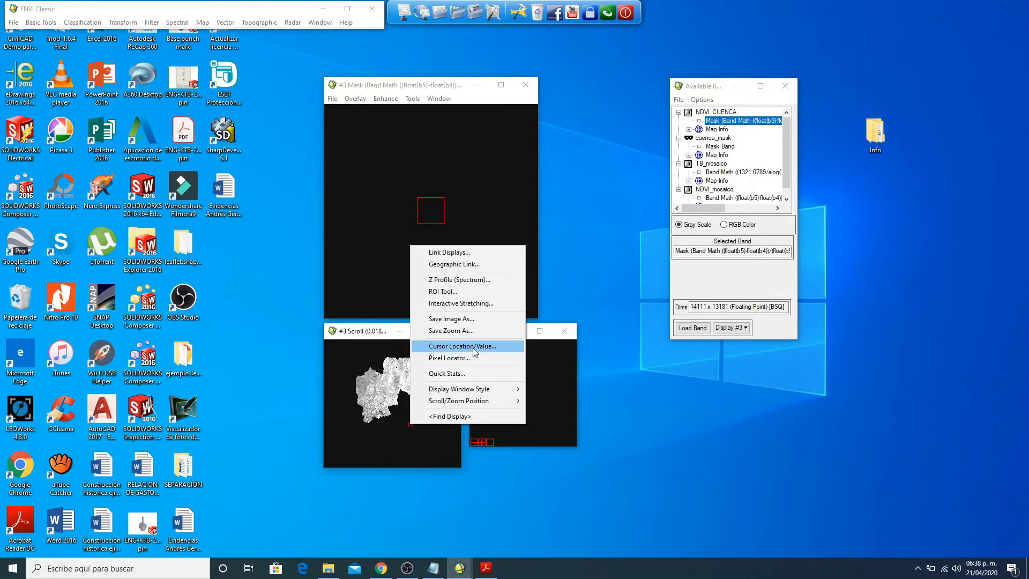
click(462, 346)
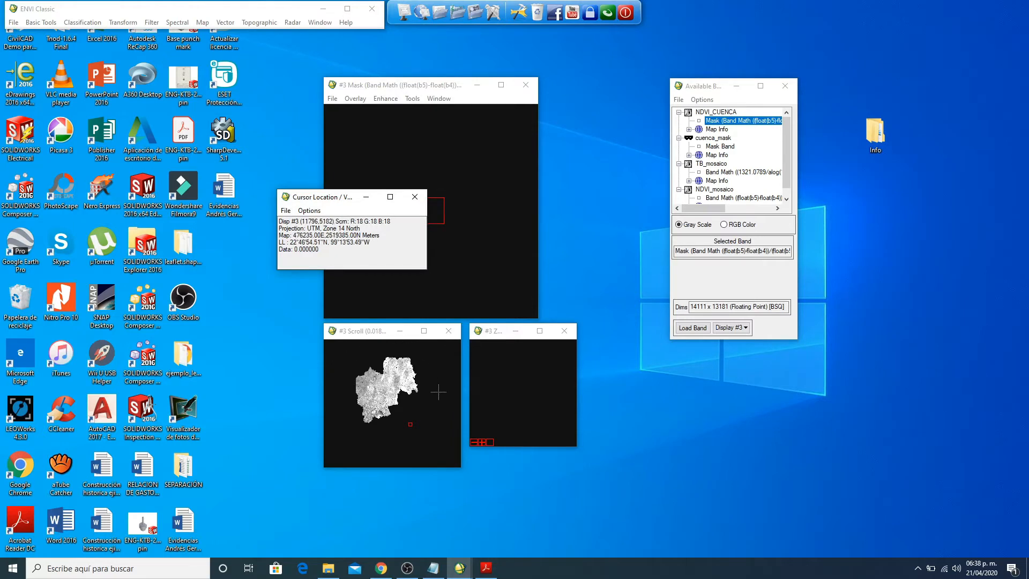
- Examine pixel values in different parts of the basin in the NDVI_CUENCA display, including its dark area, and close the value read-out and display
click(369, 397)
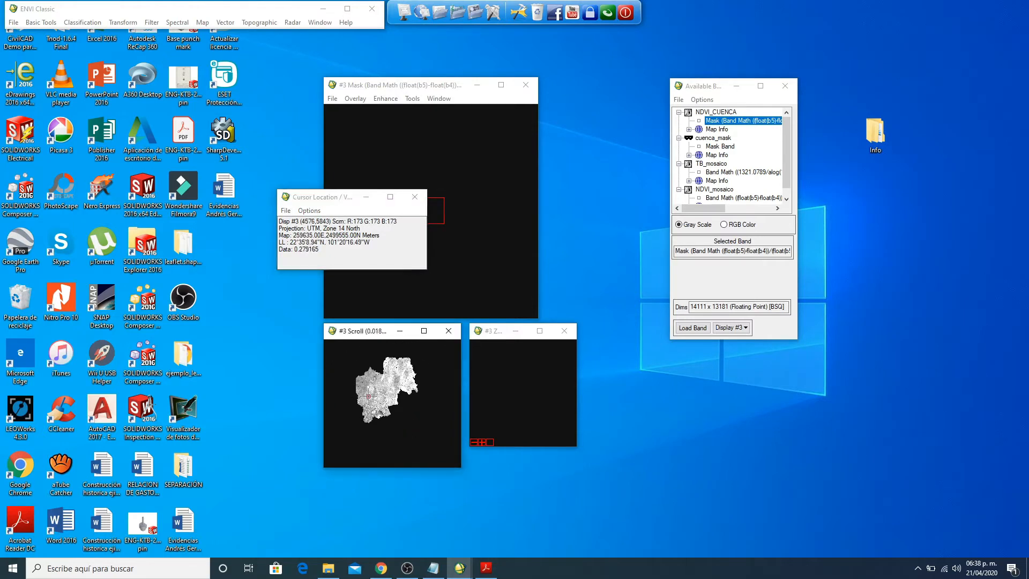
click(397, 370)
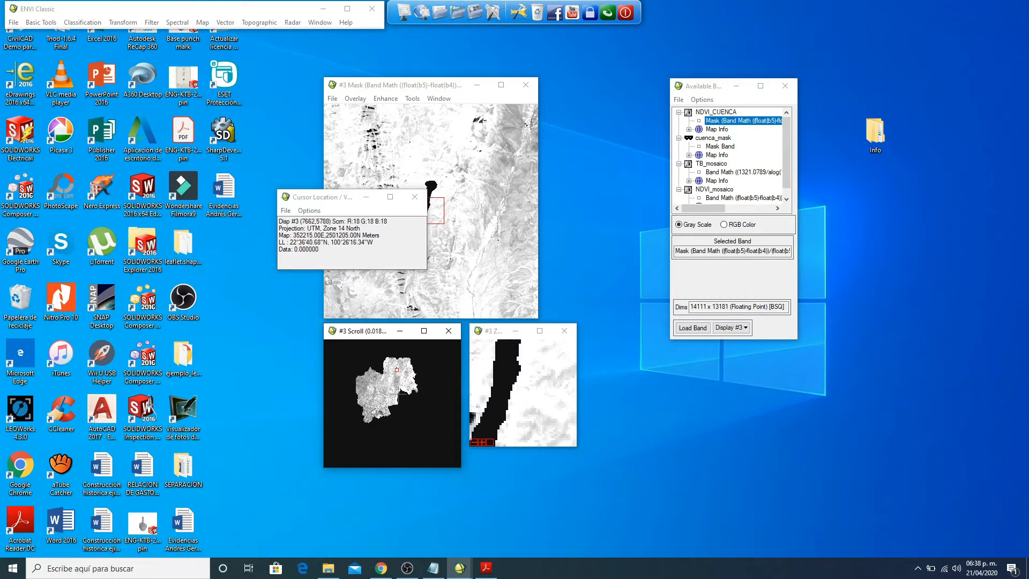
click(397, 368)
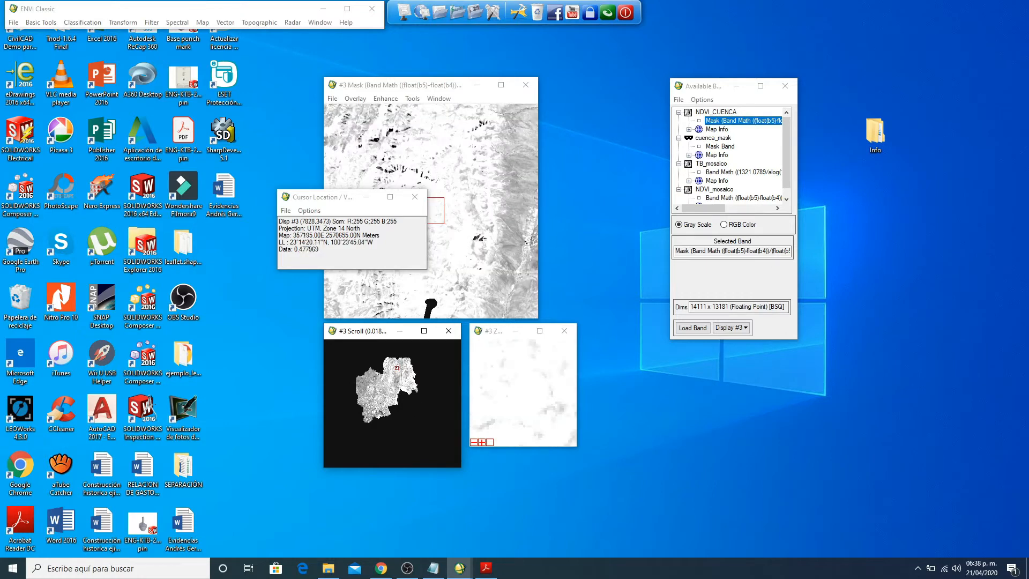
click(396, 368)
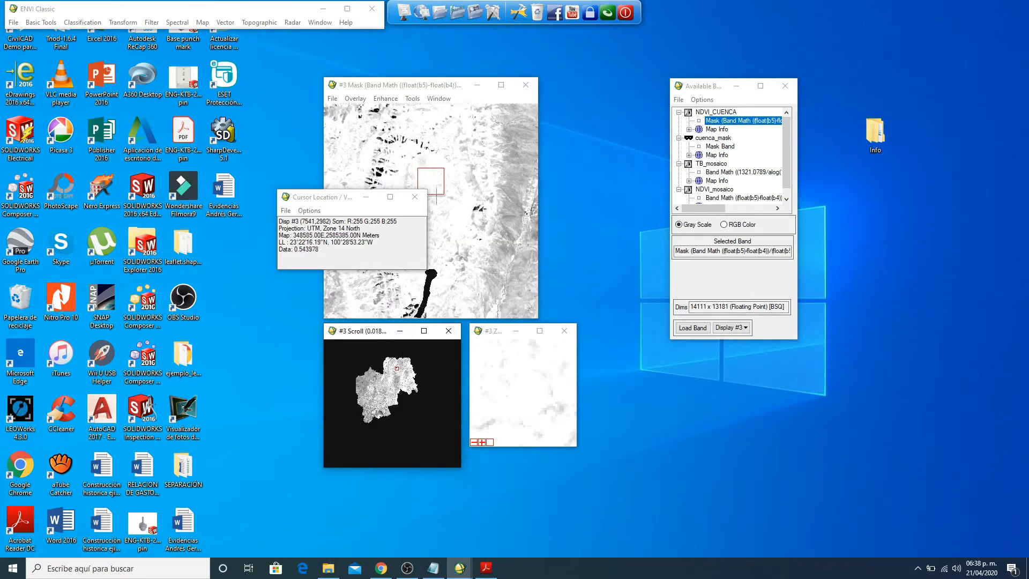
drag(435, 206, 427, 283)
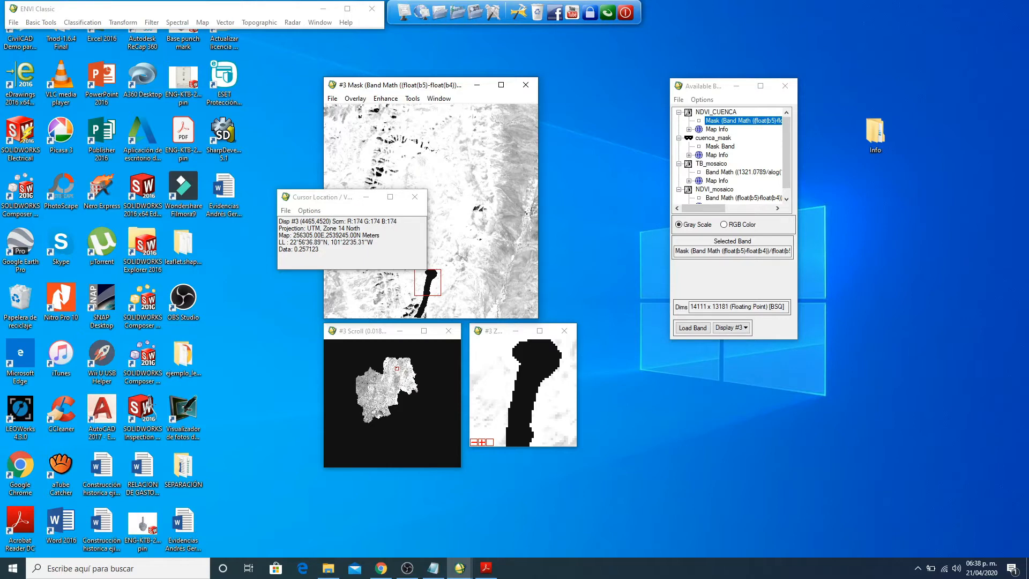
click(364, 383)
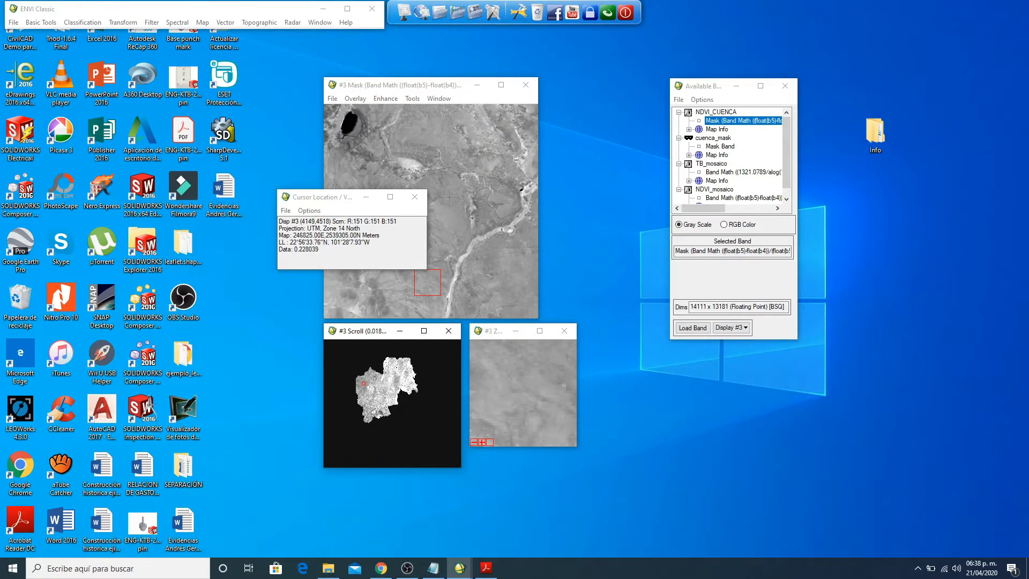
click(415, 197)
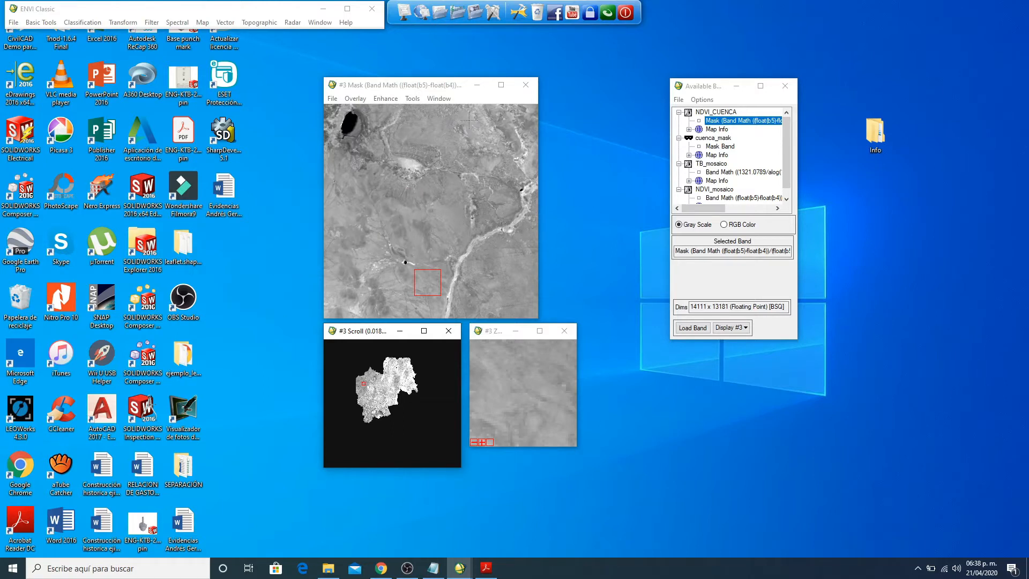
click(525, 84)
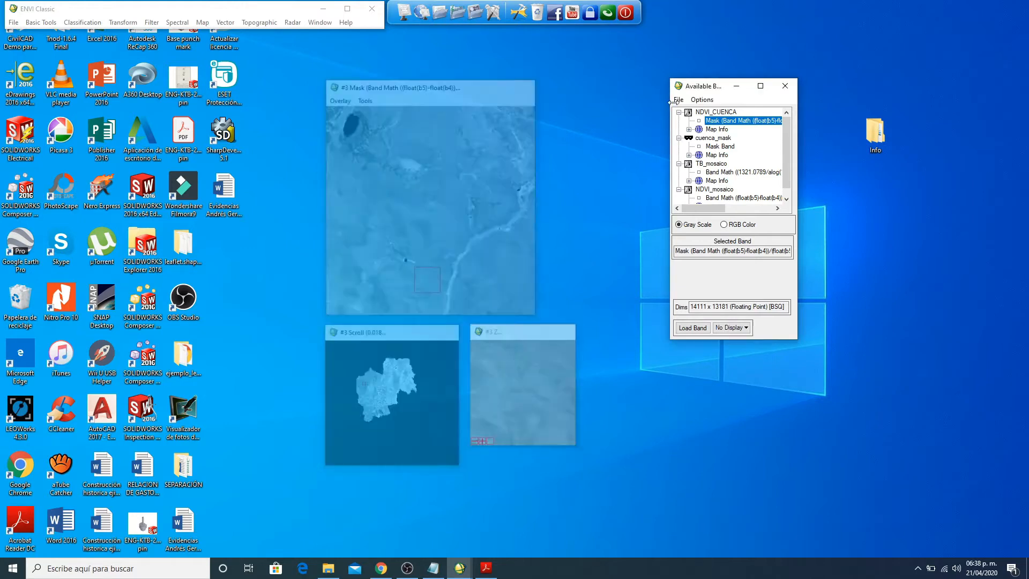
- Set up Apply Mask with TB_mosaico as the input file and the Mask Band of cuenca_mask as the mask band
click(723, 172)
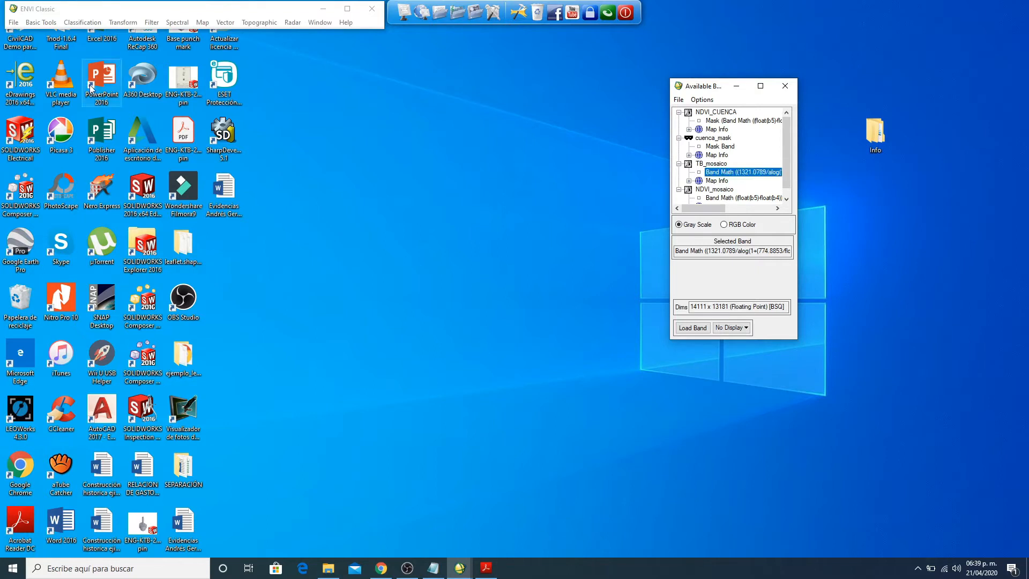
click(35, 24)
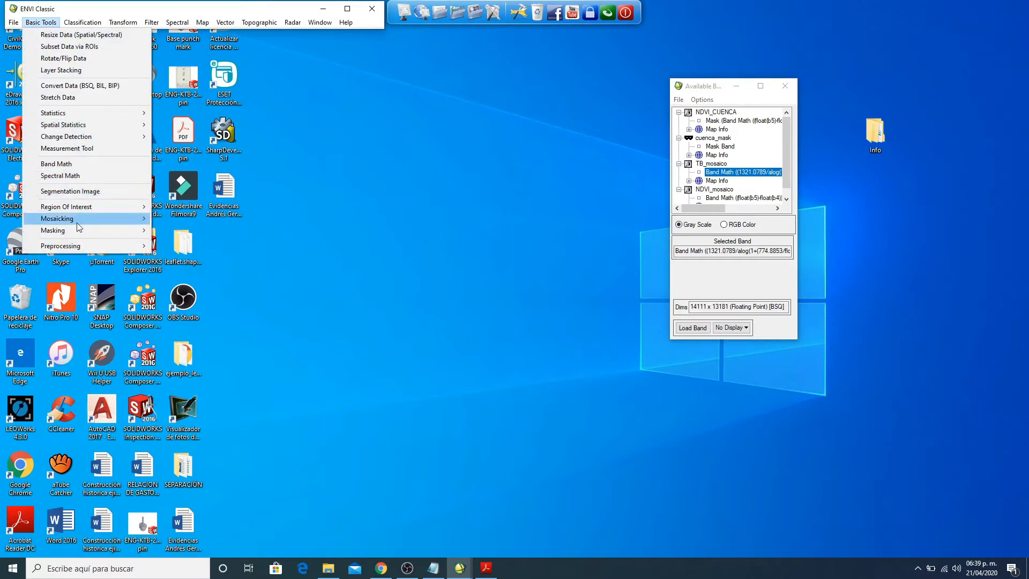
mouse_move(80, 232)
click(199, 243)
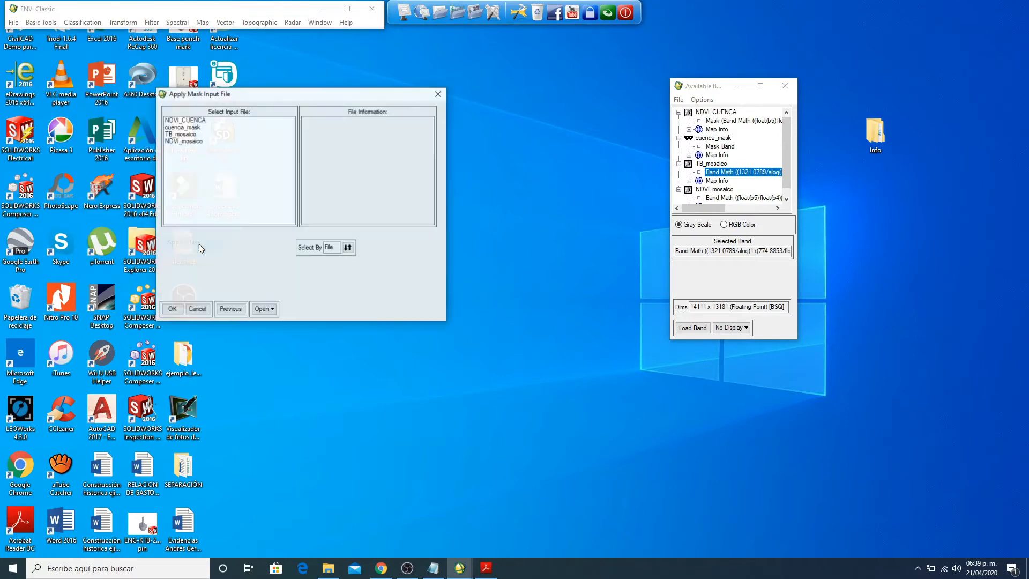
drag(272, 99, 375, 98)
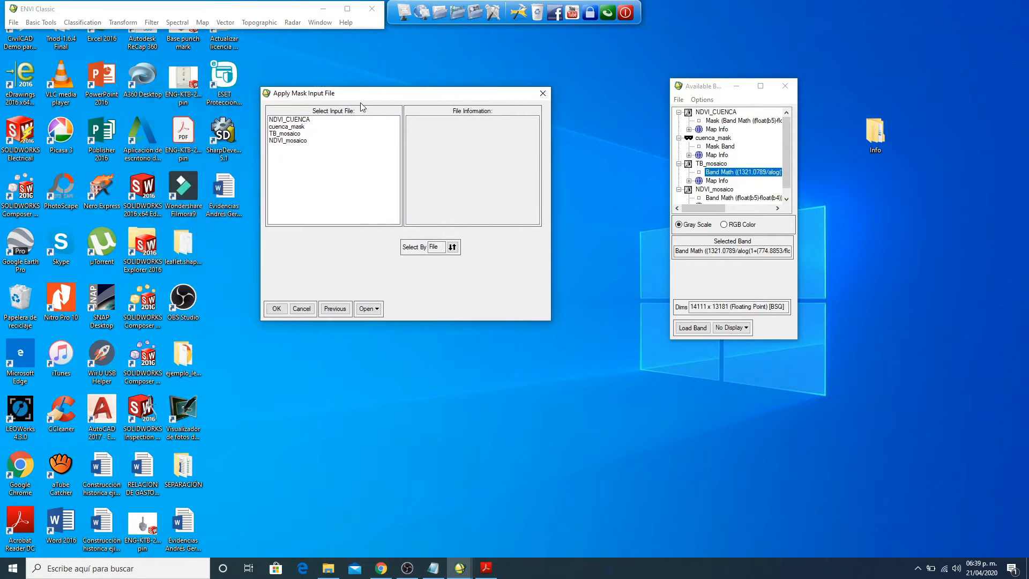
click(284, 134)
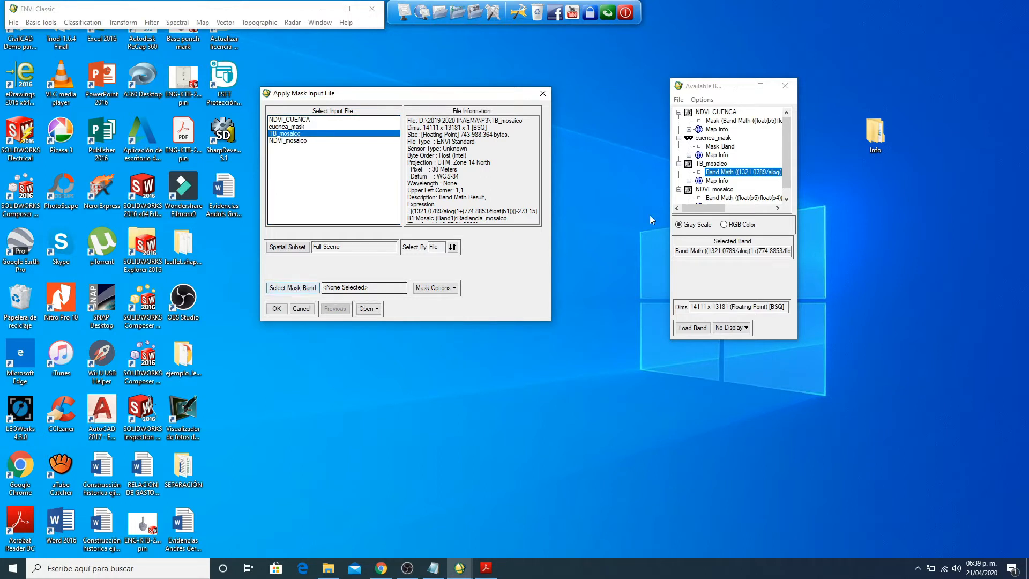
click(286, 293)
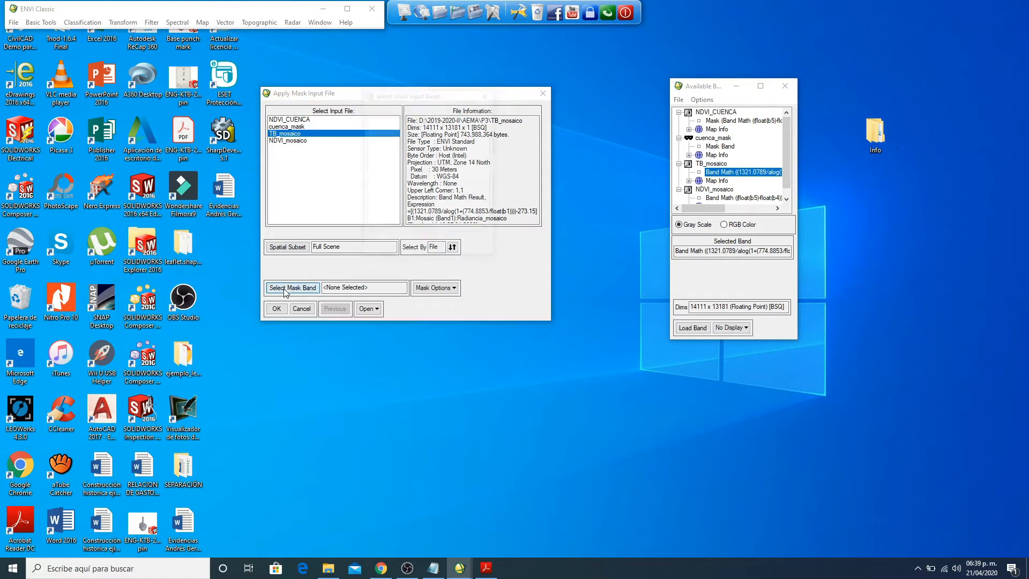
click(418, 155)
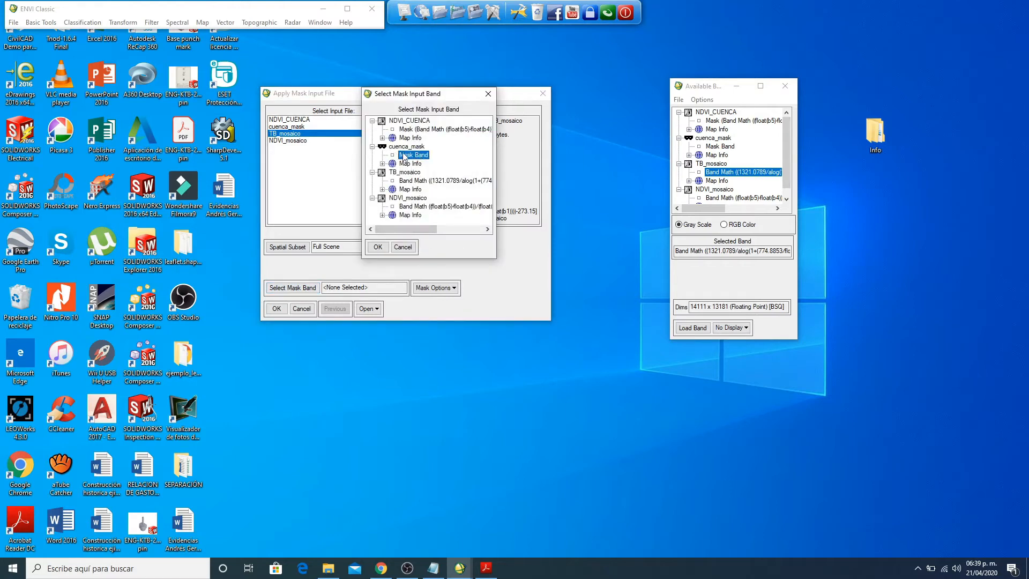
click(377, 247)
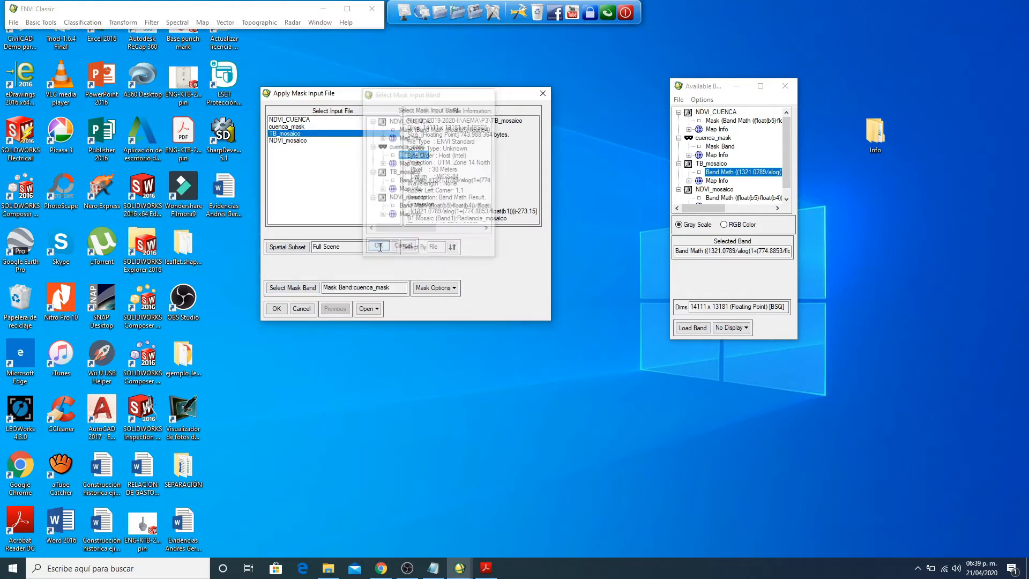
- Apply the mask to the brightness temperature mosaic, writing the output to a file named TB_CUENCA in the P3 folder
click(277, 310)
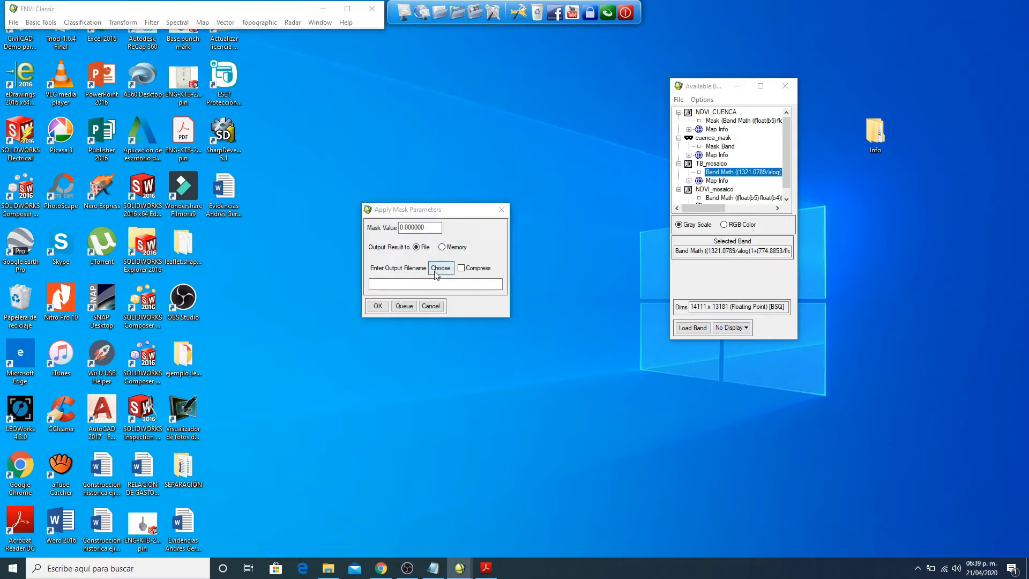
click(440, 268)
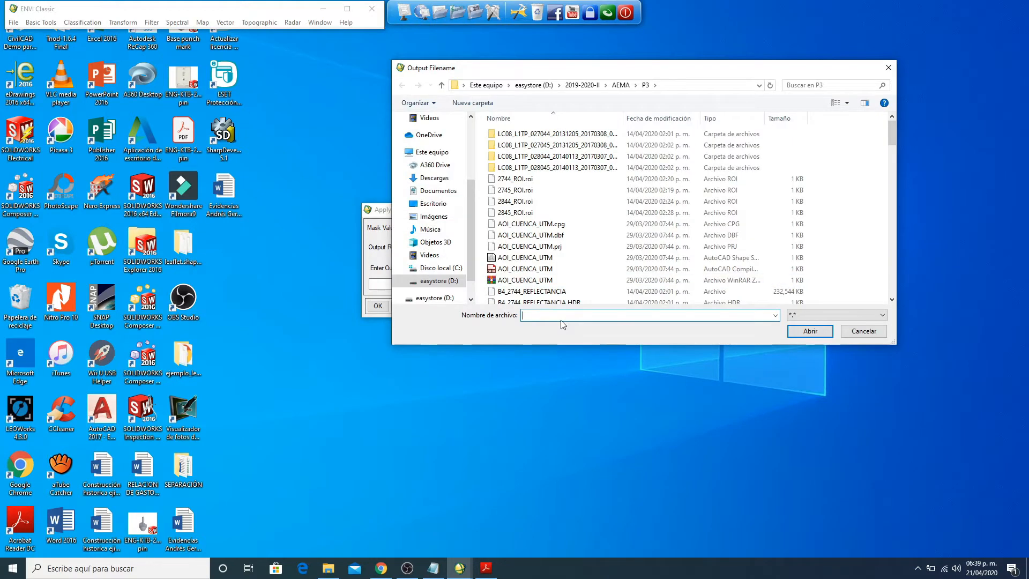
text(TB_CUENCAQ)
key(Return)
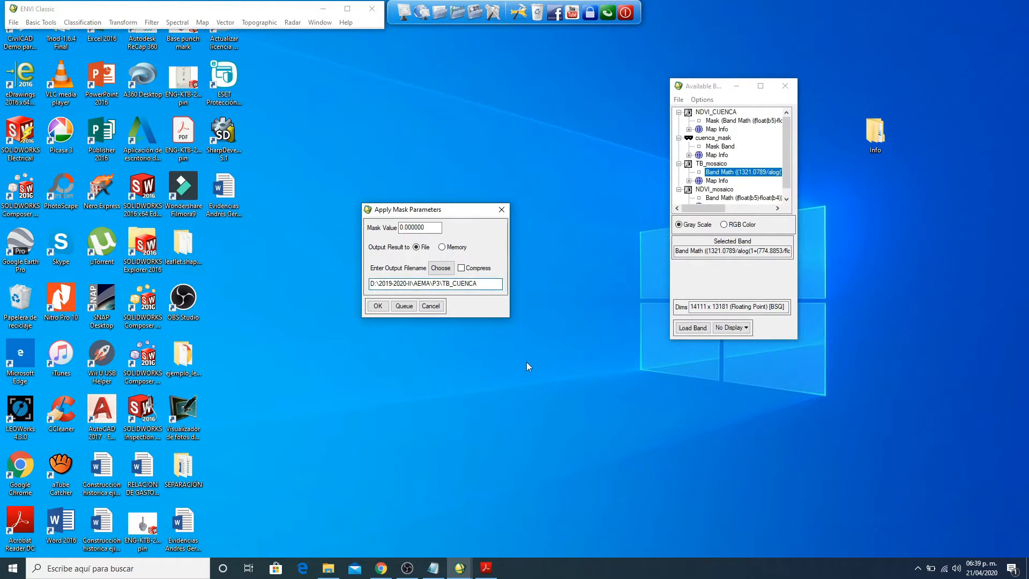
click(371, 307)
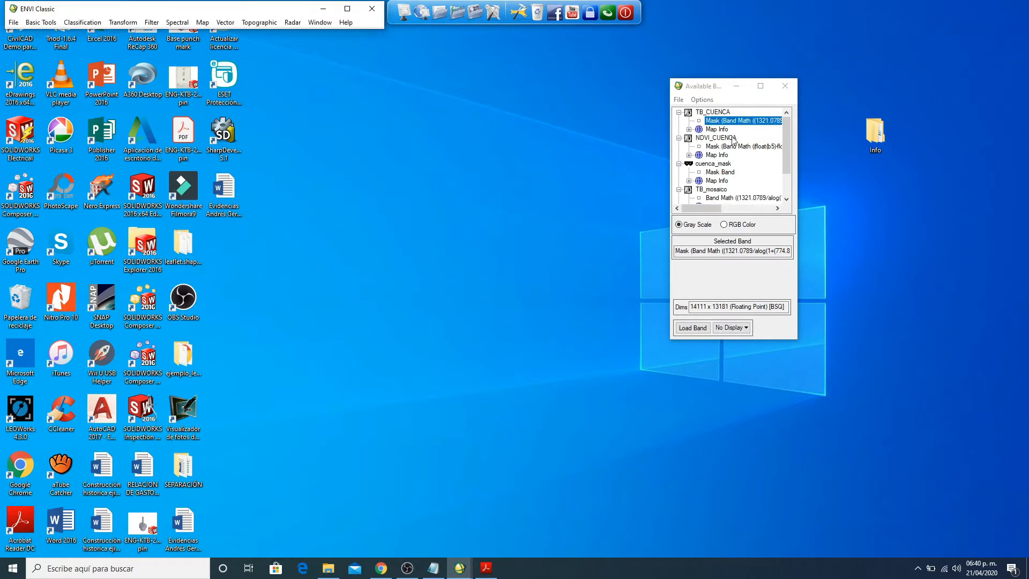
- Load the masked TB_CUENCA band into a new display and place it beside the Available Bands List
right_click(739, 120)
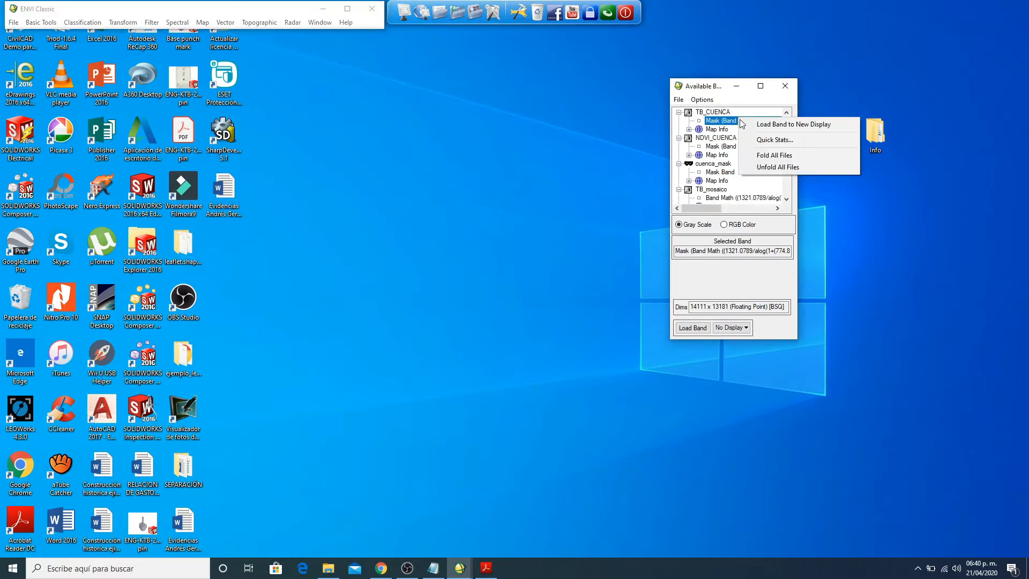
click(749, 125)
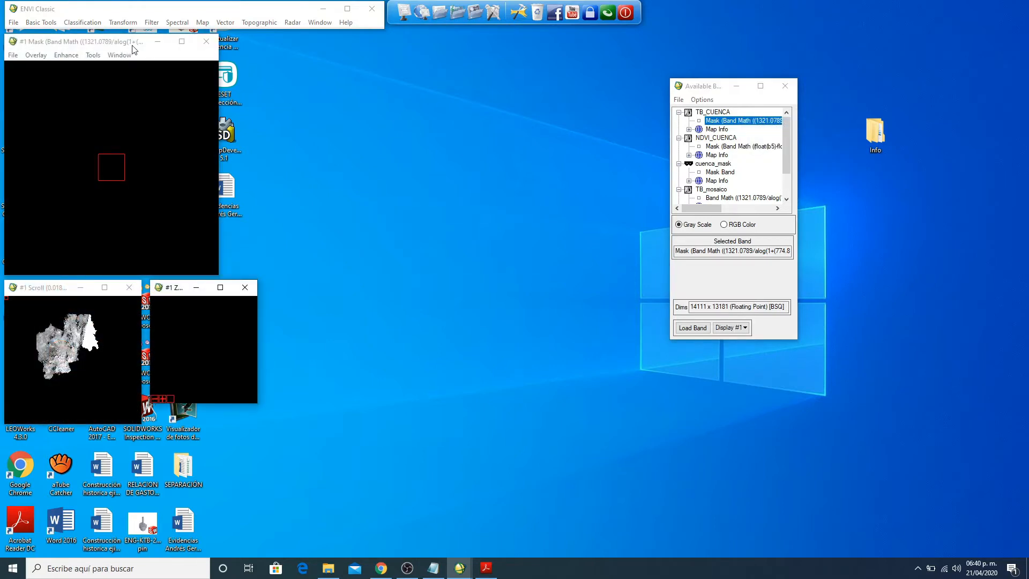
drag(134, 43, 515, 81)
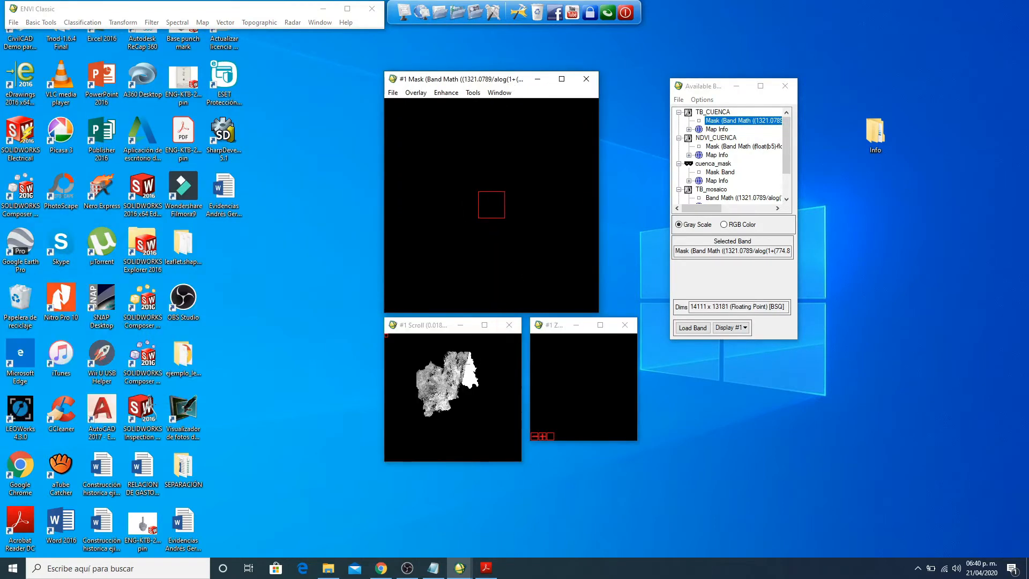
- Examine the cursor location and values across the bright eastern part of the basin in the TB_CUENCA display, and close the read-out
click(473, 374)
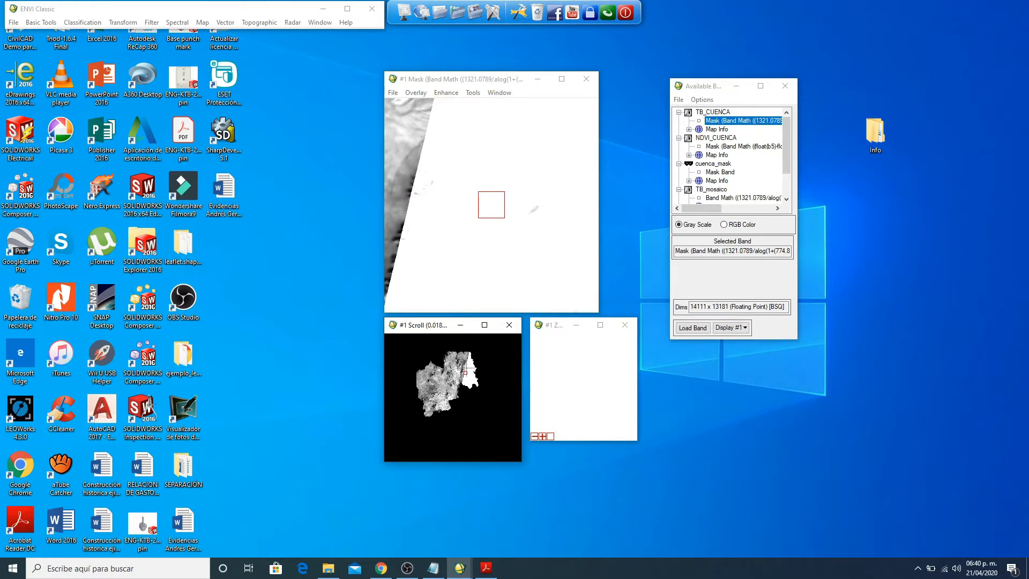
right_click(467, 371)
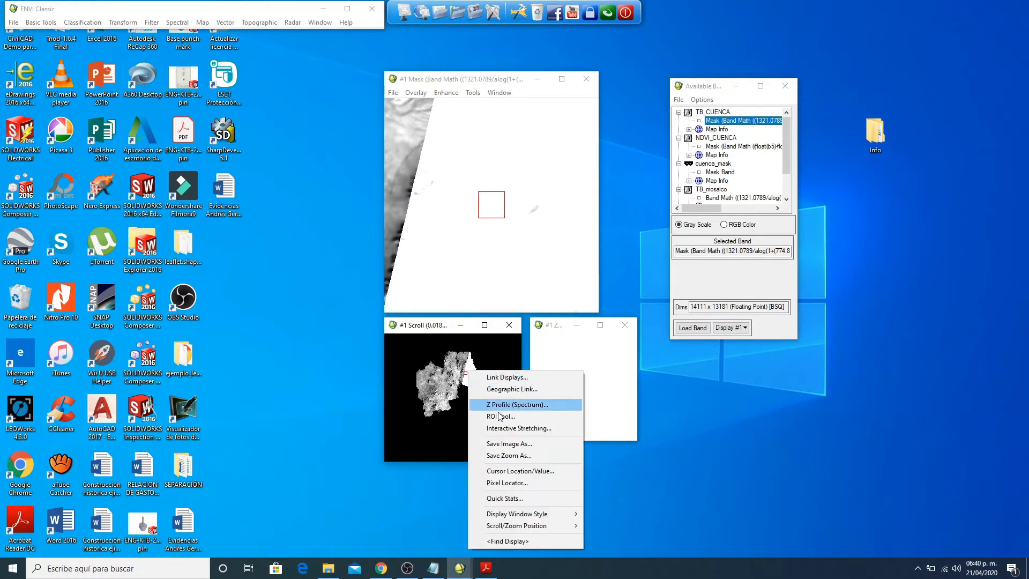
click(520, 470)
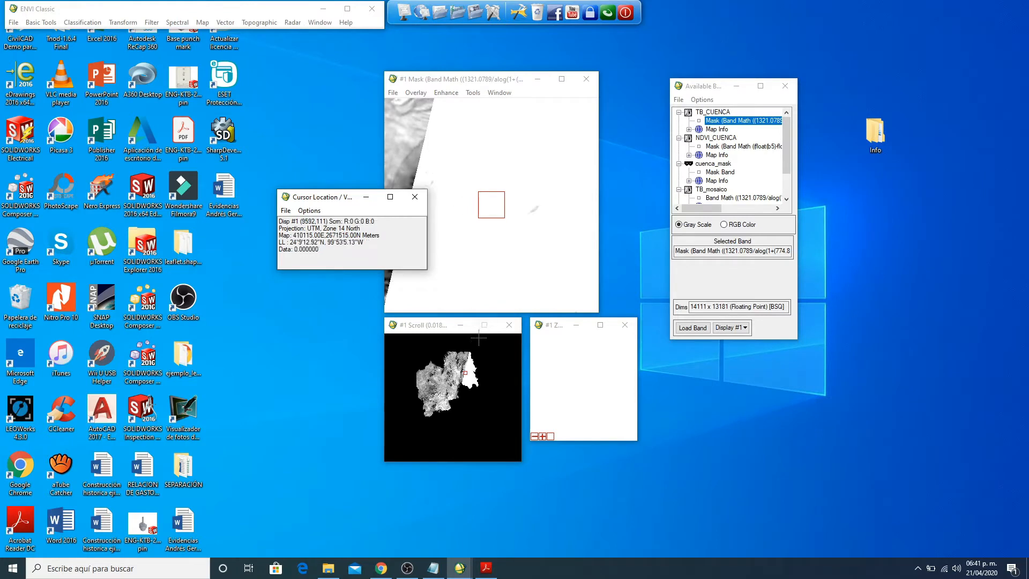
click(468, 375)
click(468, 382)
click(468, 368)
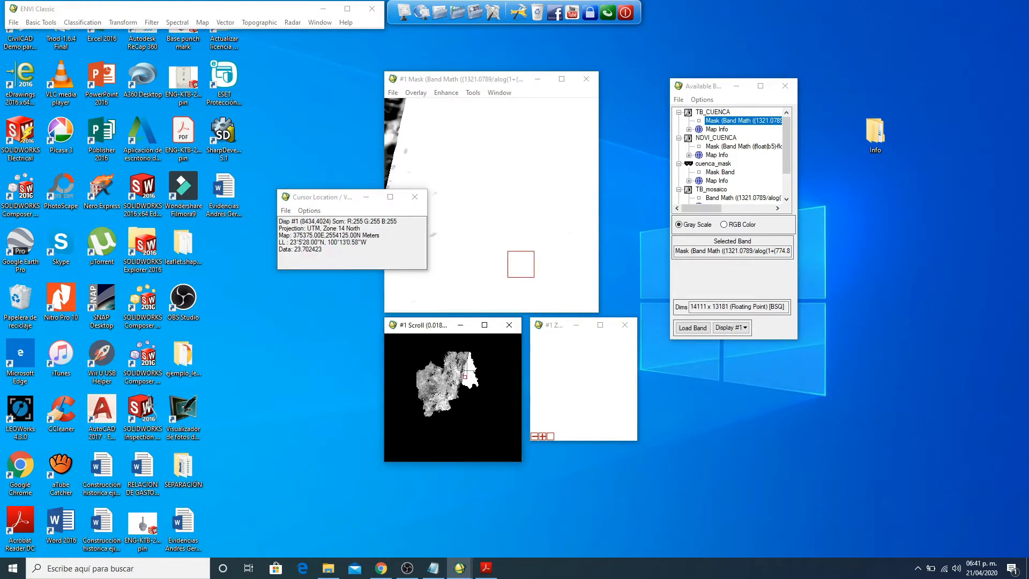
click(471, 366)
click(472, 376)
click(472, 382)
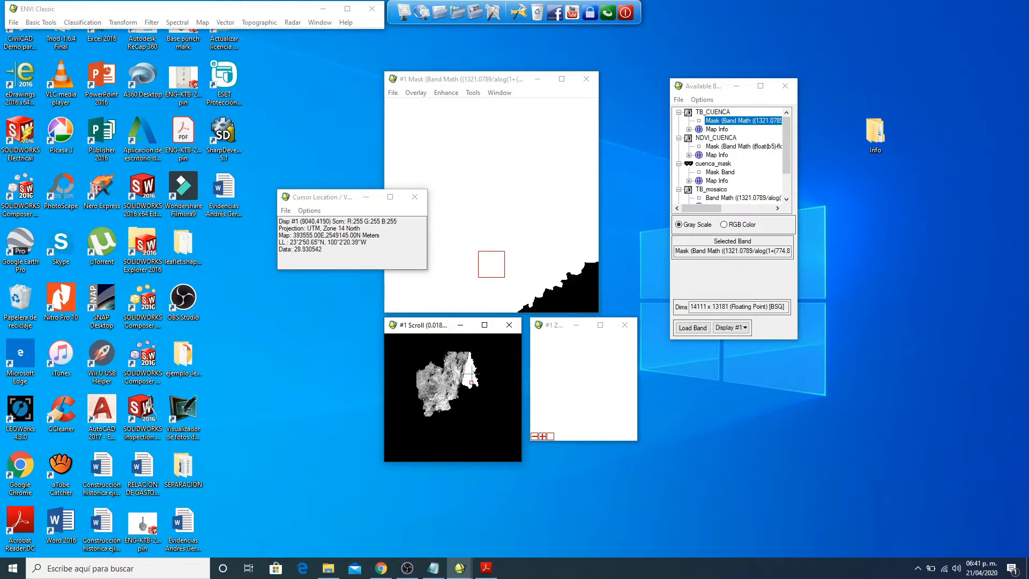
click(415, 197)
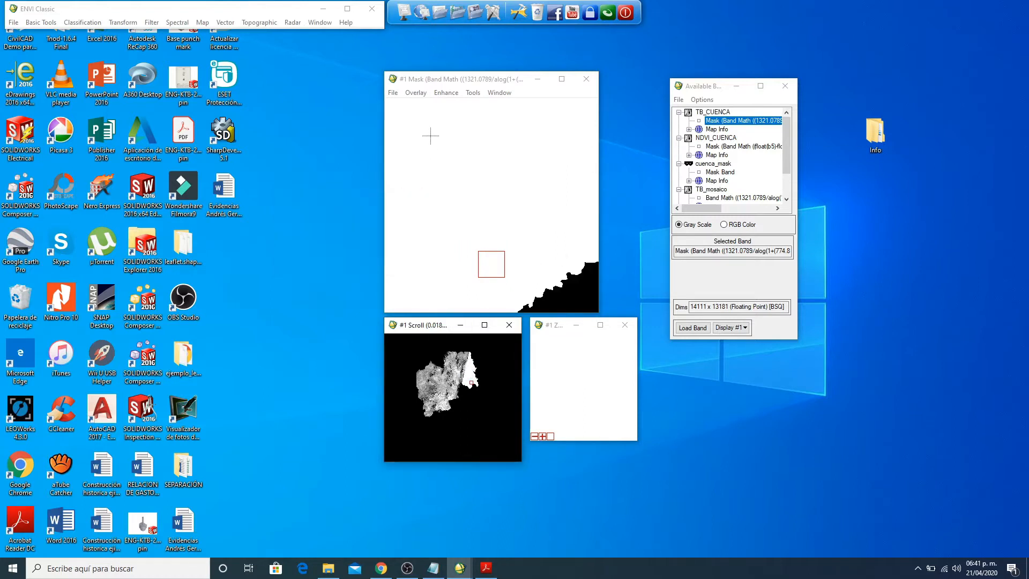
- Try the Linear 2% and Gaussian image stretches on the TB_CUENCA display to compare the contrast, and close the display
click(445, 93)
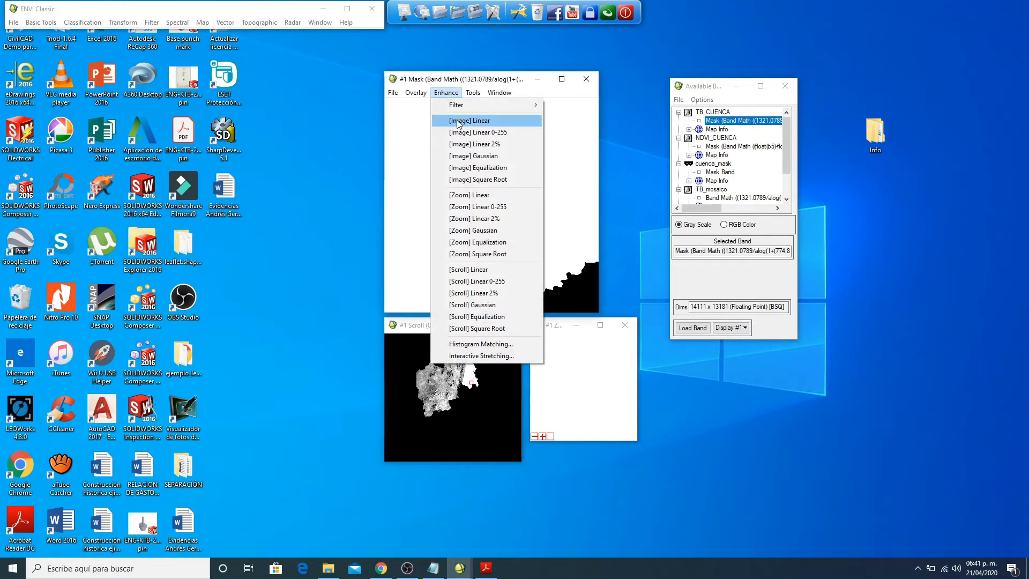
click(474, 145)
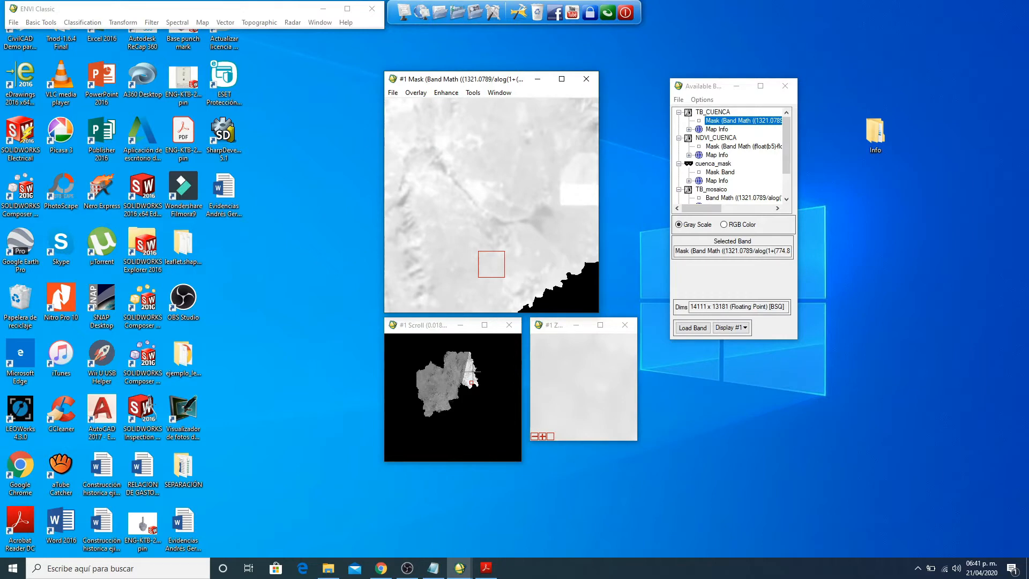
click(445, 93)
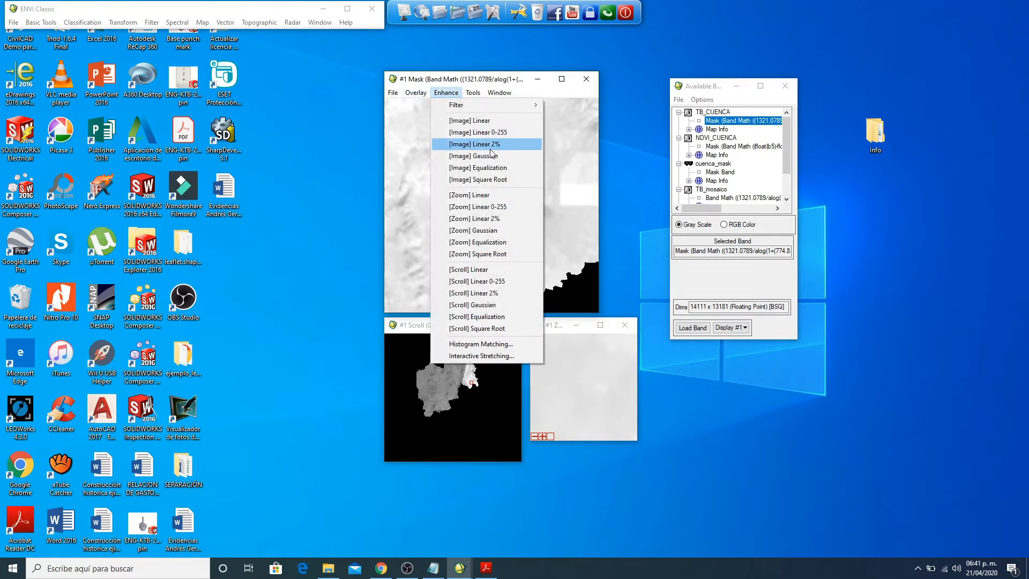
click(441, 167)
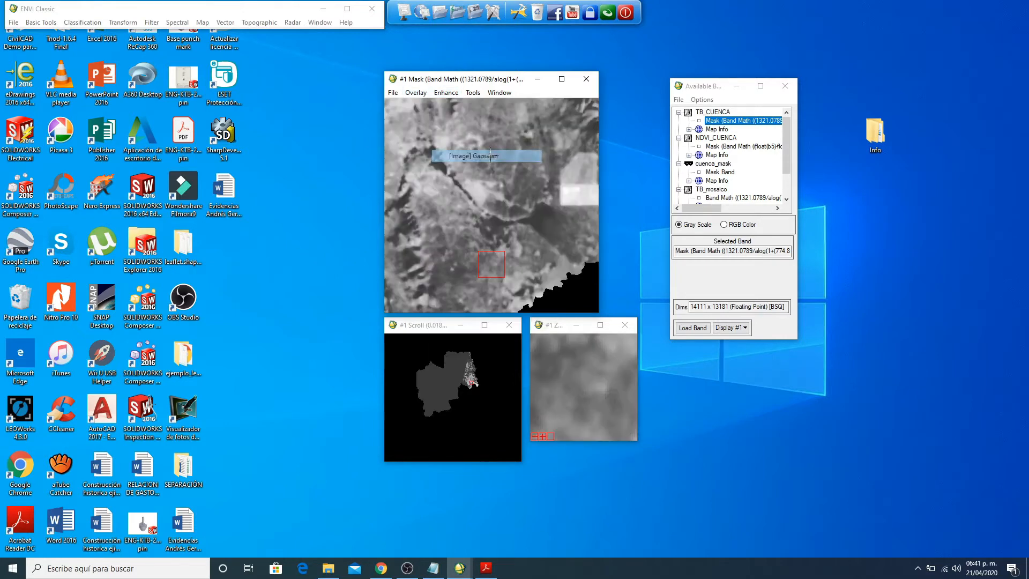
click(586, 79)
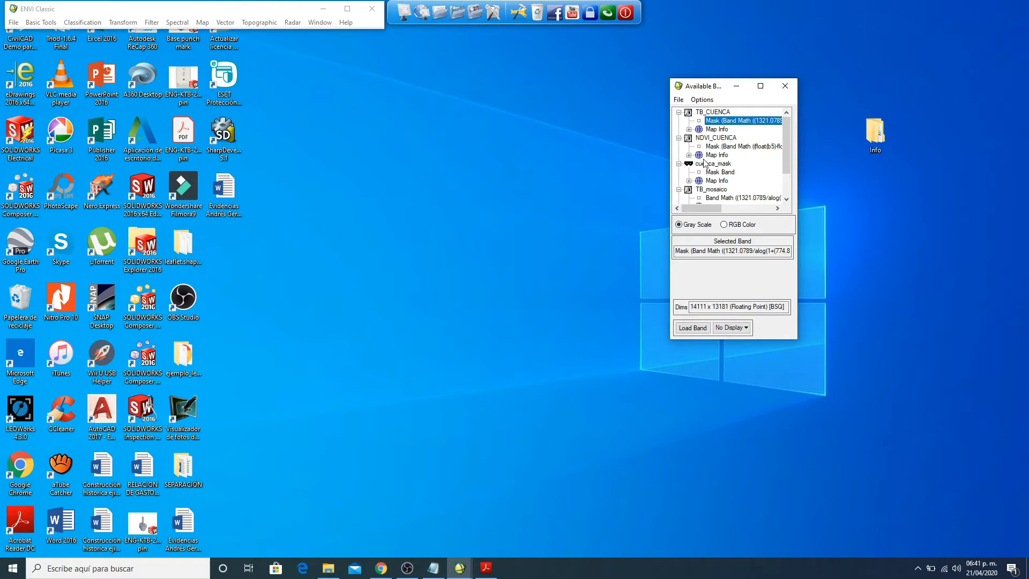
- Switch to the land surface temperature paper in Adobe Acrobat Reader to read the proportion of vegetation (Pv) equation
click(485, 569)
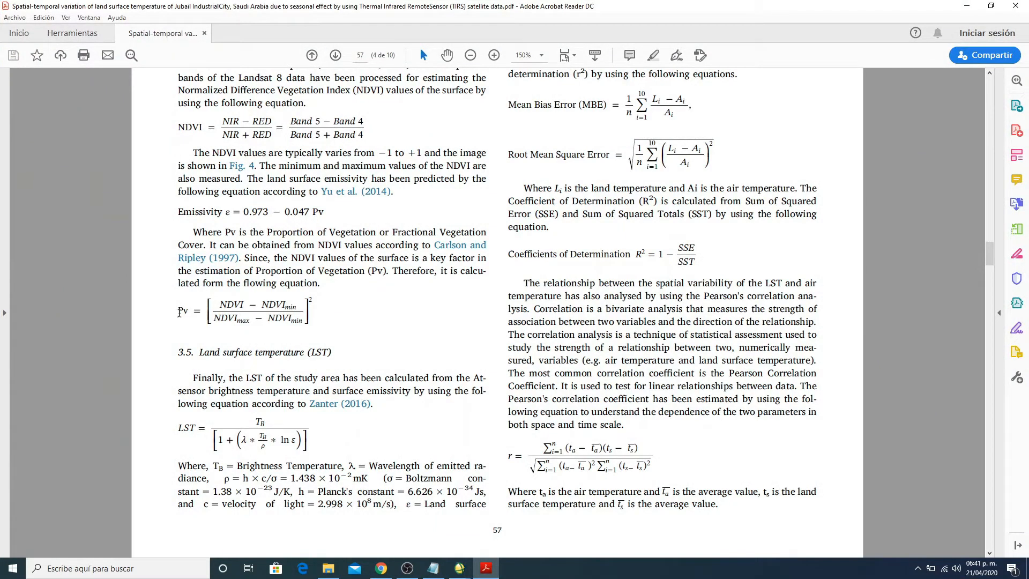
- Read the NDVI, minimum and maximum terms of the Pv equation in the paper, and minimize the reader
drag(179, 312, 189, 312)
click(222, 321)
drag(238, 323, 275, 319)
click(309, 324)
click(971, 6)
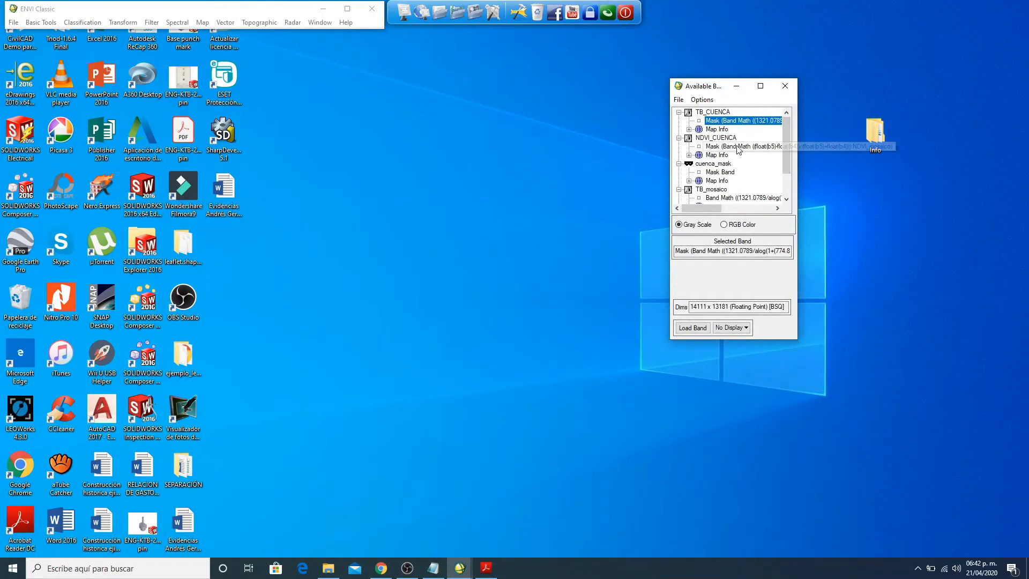
- Load the masked NDVI_CUENCA band in a new display, examine cursor values in the basin's west and north, and close the read-out
double_click(738, 146)
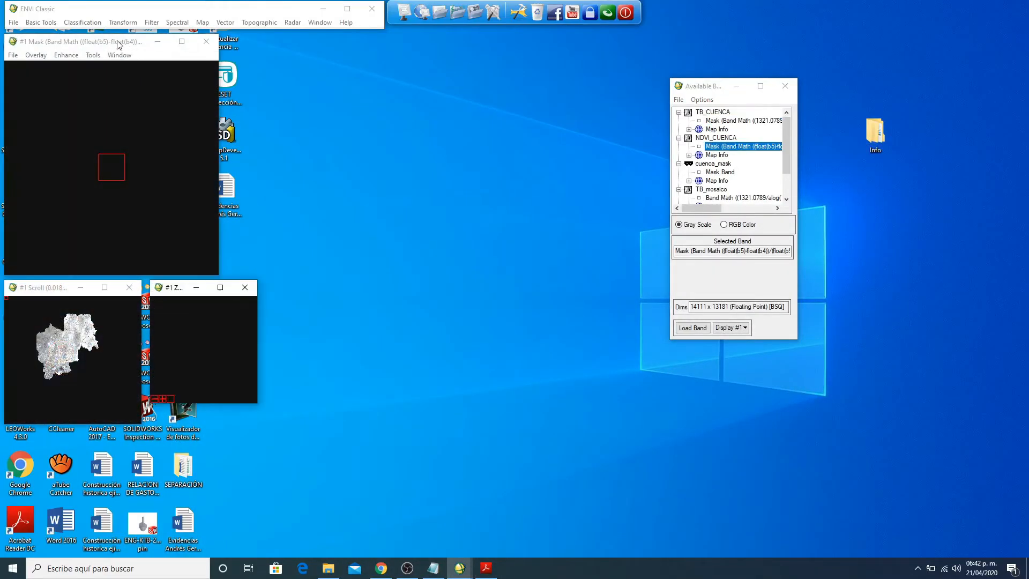
drag(119, 45, 490, 63)
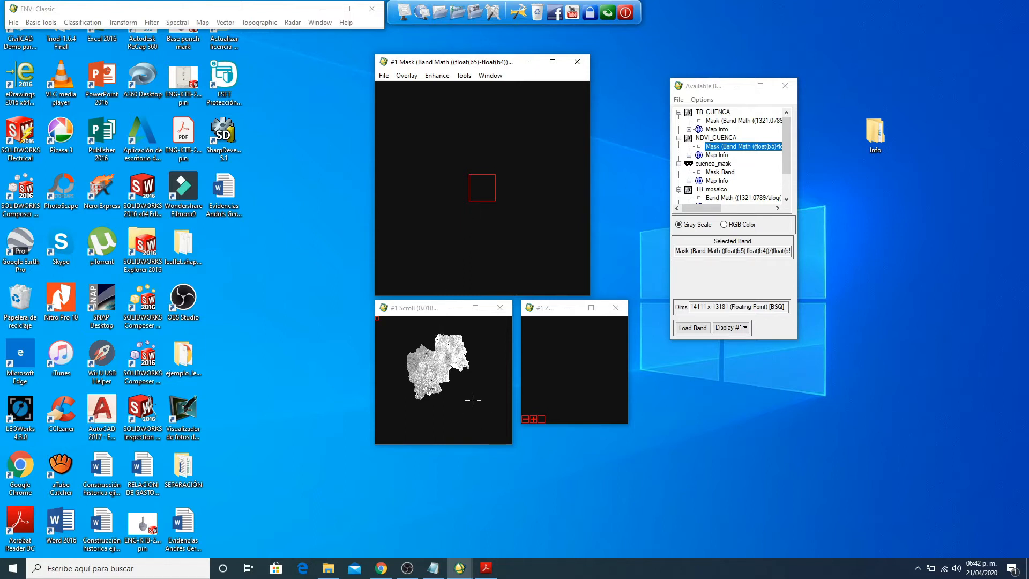
right_click(477, 347)
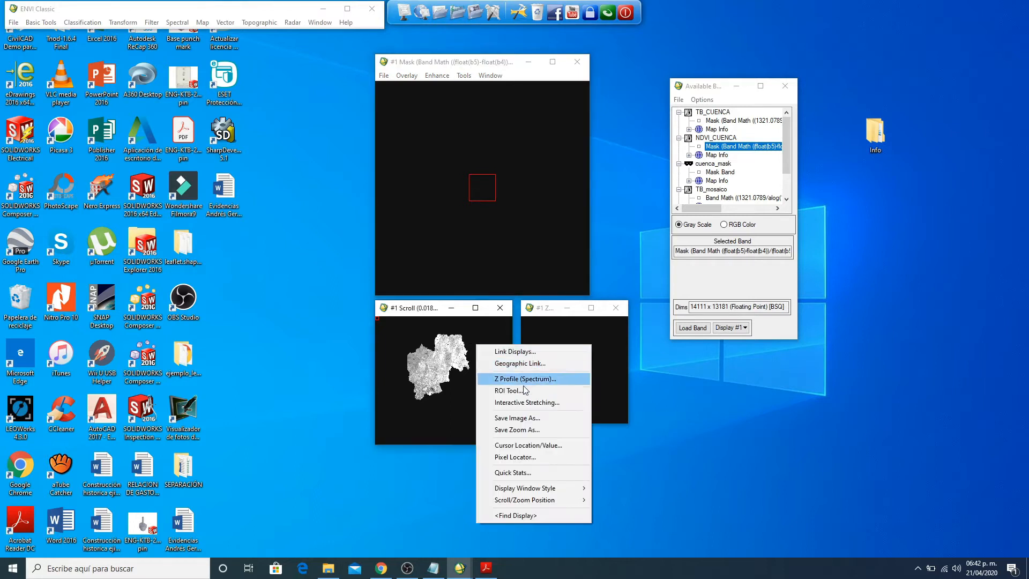
click(542, 446)
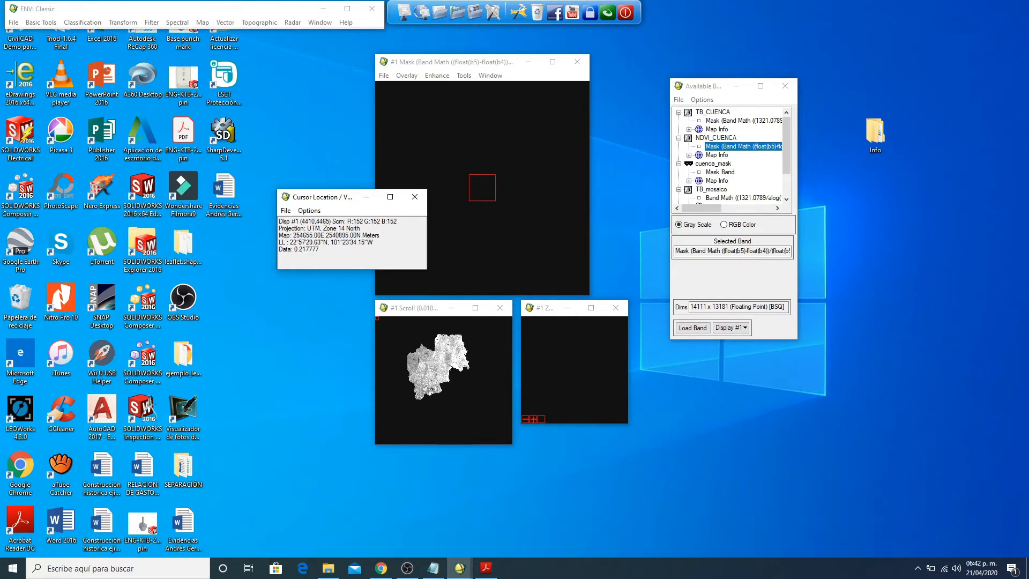
click(418, 359)
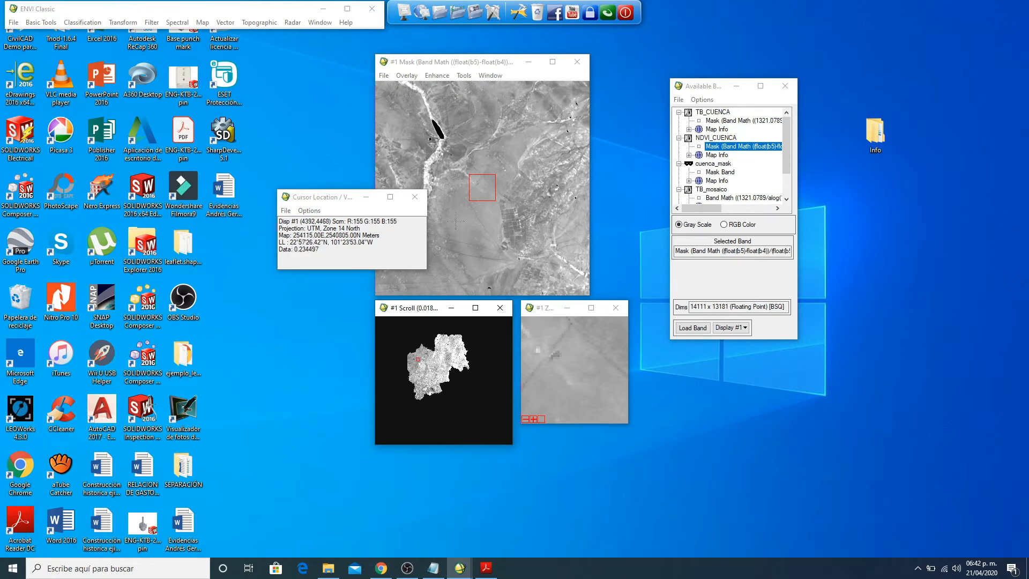
click(438, 340)
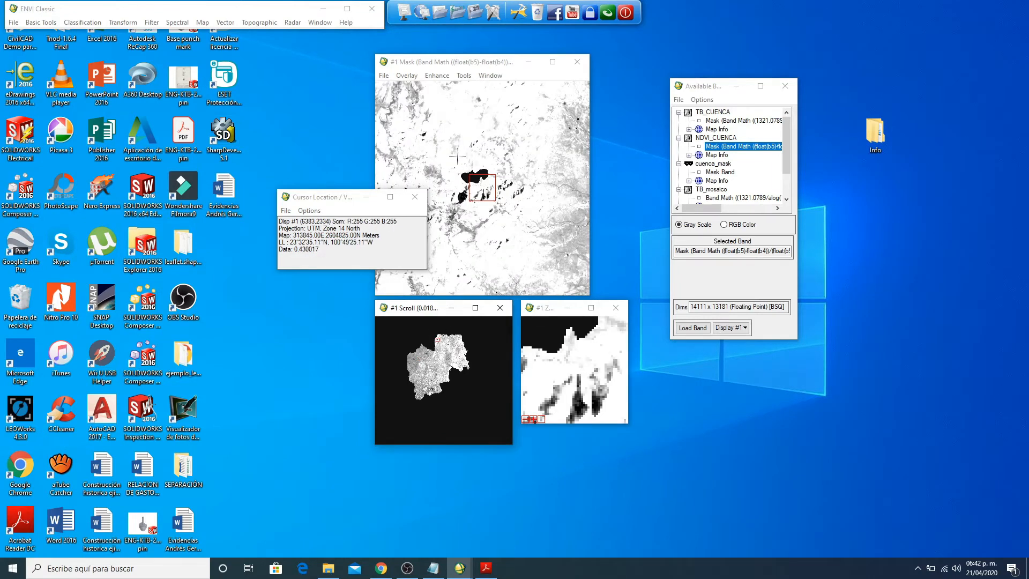
click(415, 197)
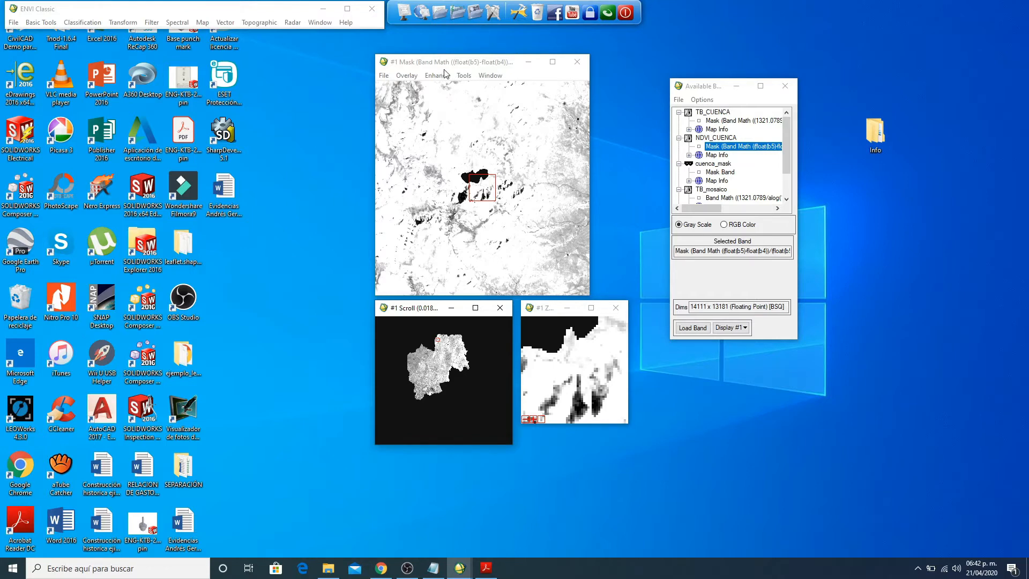
- Compute the basic statistics of the full NDVI_CUENCA scene with output to the screen only
click(45, 24)
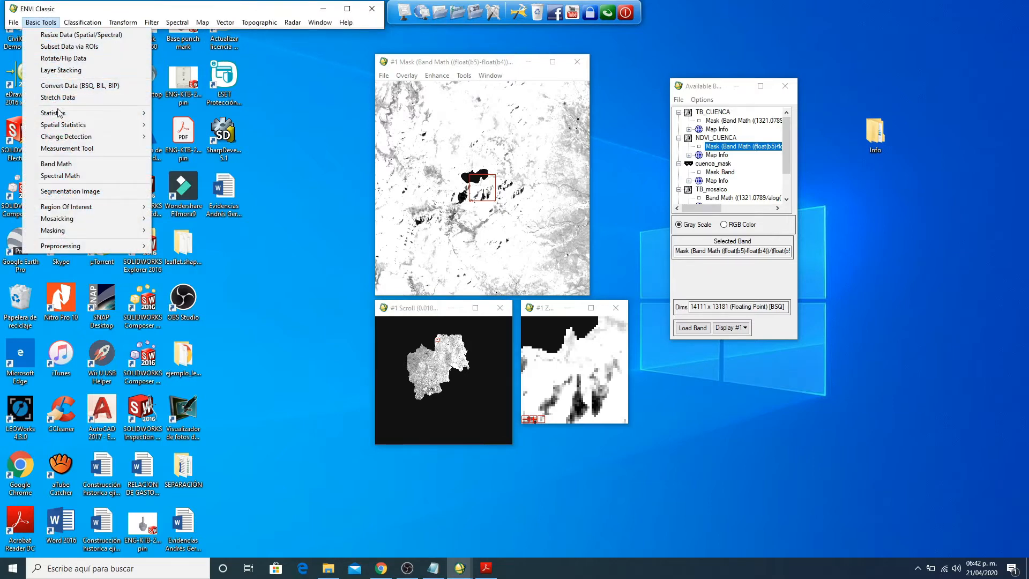
mouse_move(59, 114)
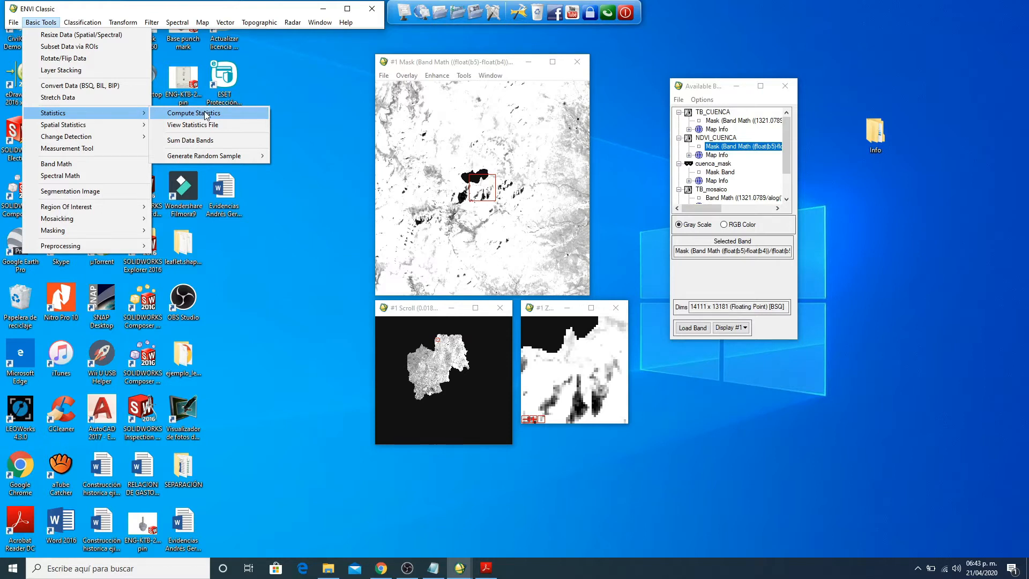
click(206, 115)
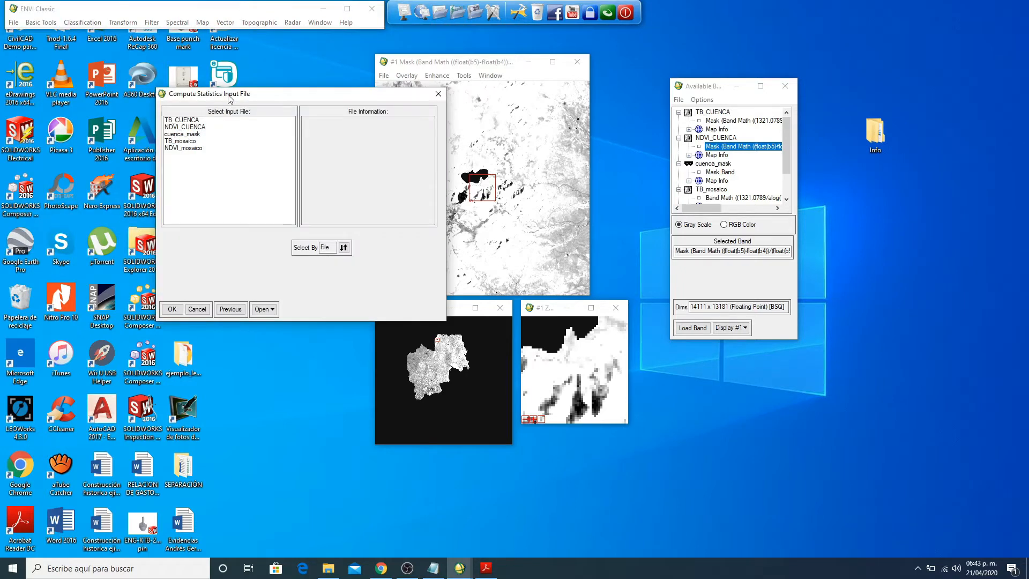
drag(229, 99, 338, 84)
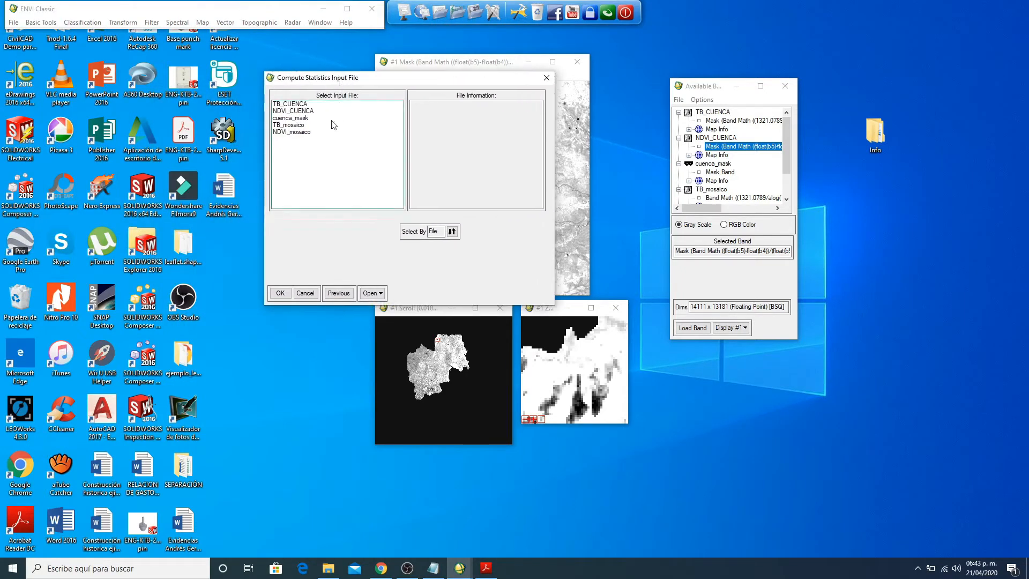
click(304, 111)
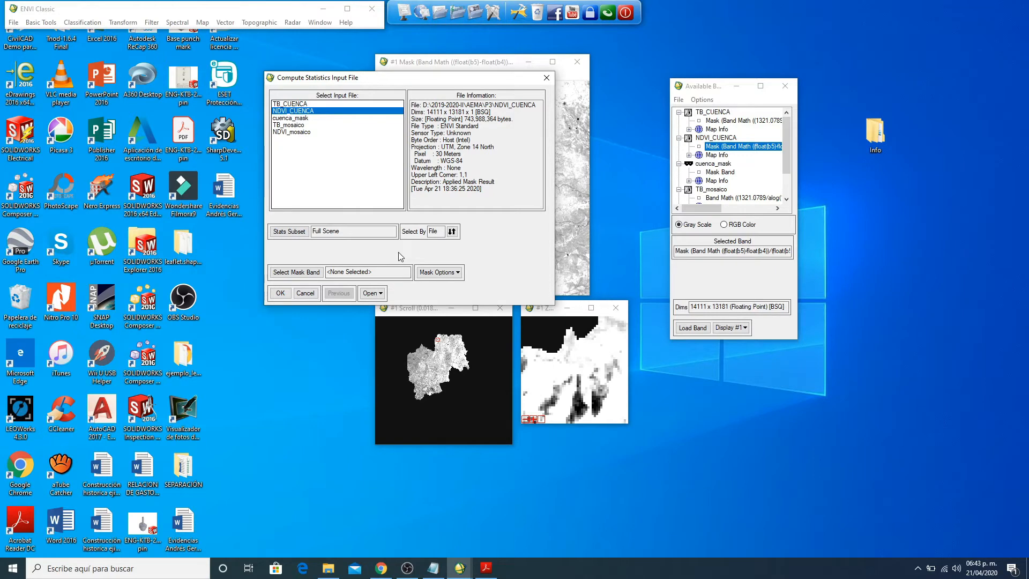
click(280, 293)
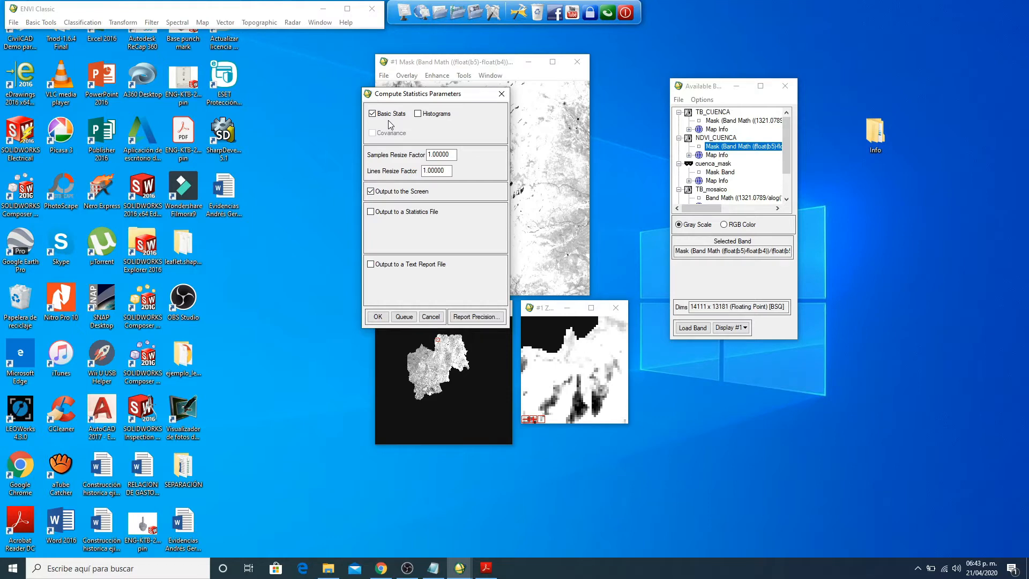
click(377, 317)
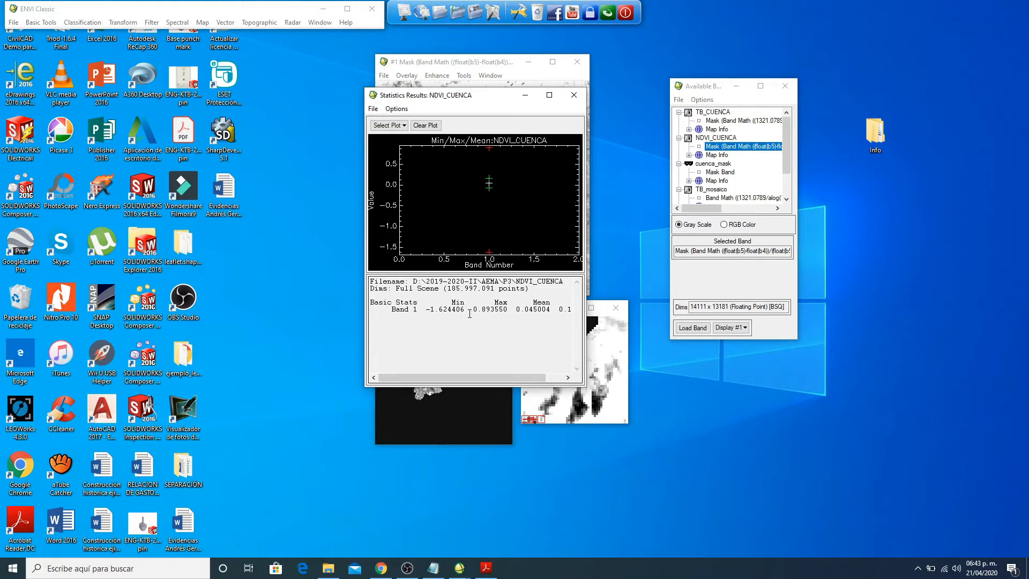
- Examine the maximum and minimum NDVI in the statistics results, and compare them with the eastern basin in the NDVI display
double_click(471, 310)
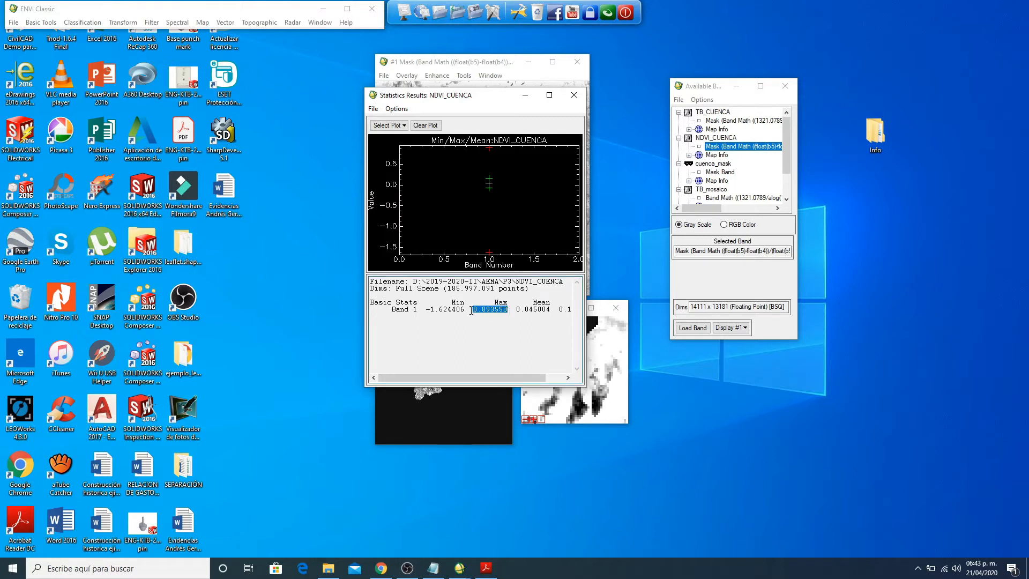
drag(466, 311, 428, 310)
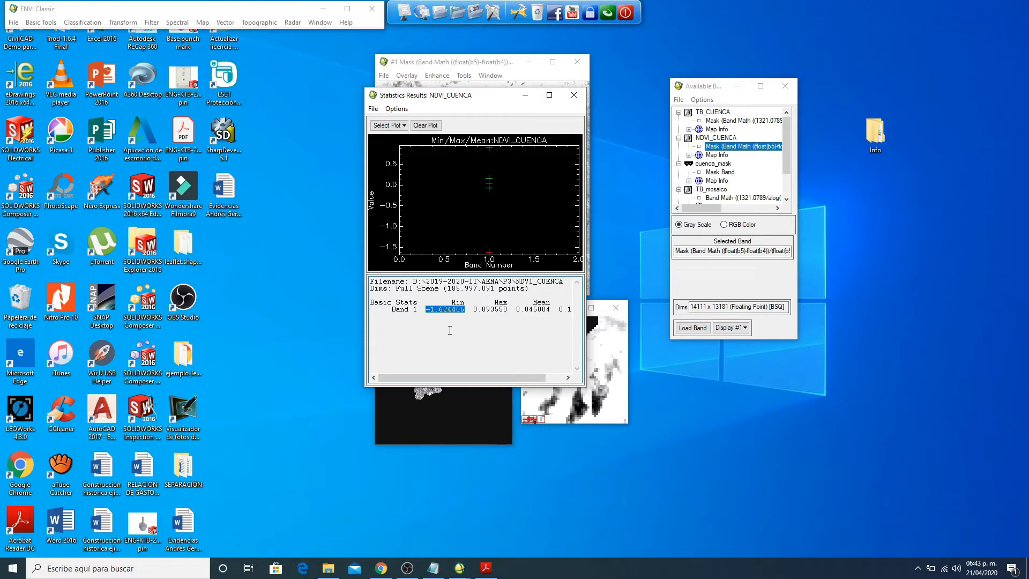
drag(487, 103, 755, 67)
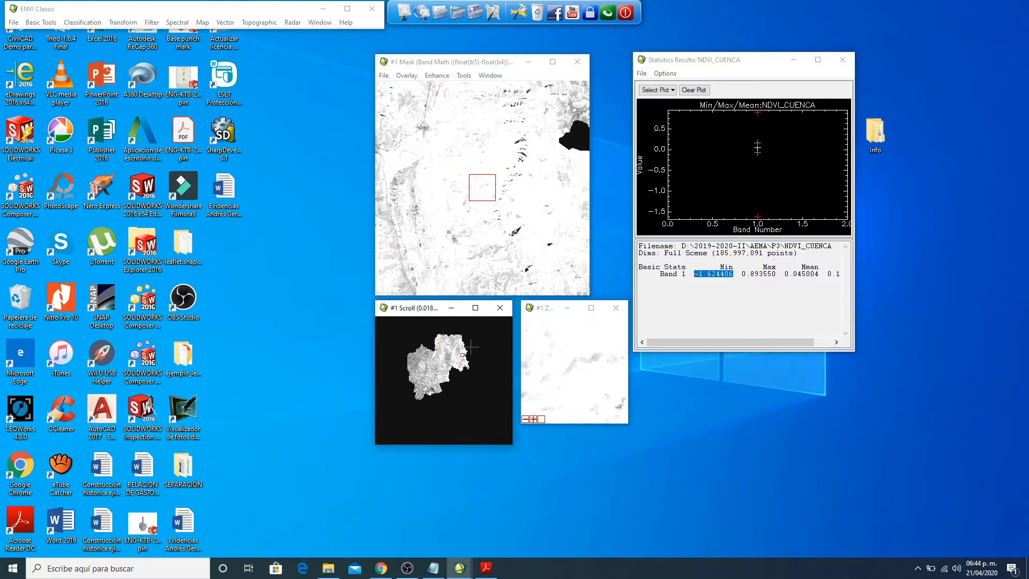
click(465, 354)
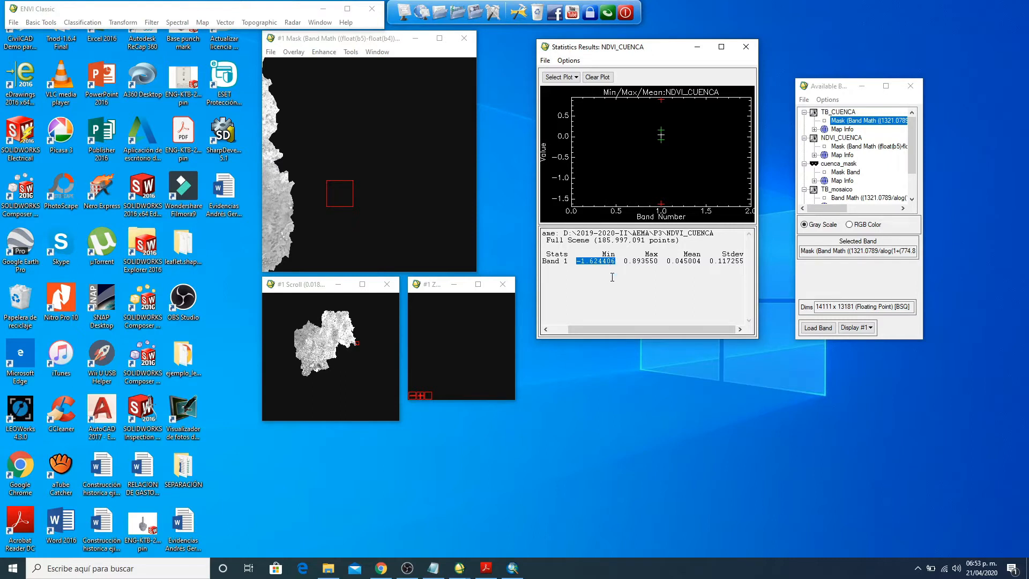
- Review the minimum NDVI against the masked area outside the basin, and close the statistics results and the NDVI display
click(578, 262)
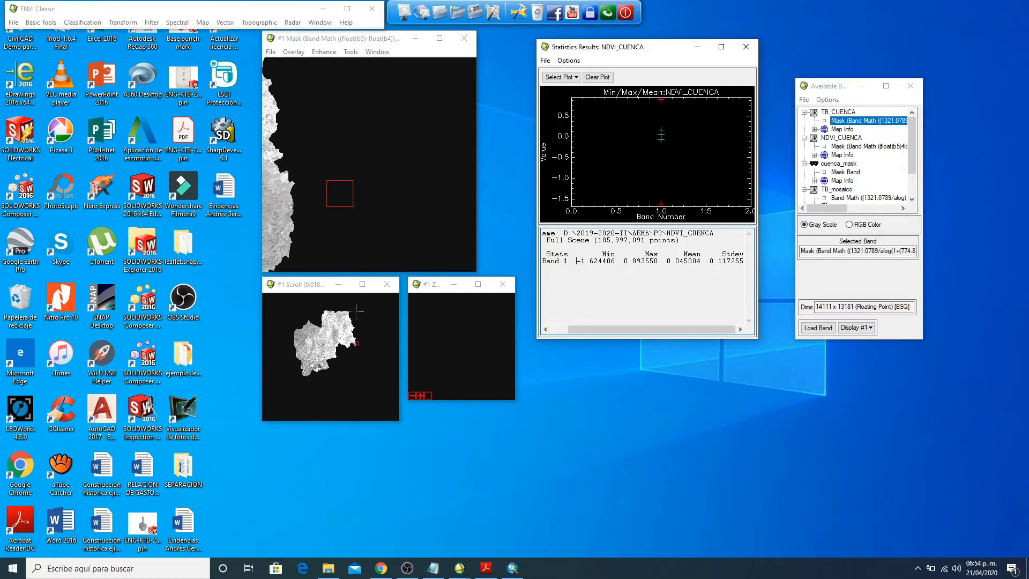
click(391, 301)
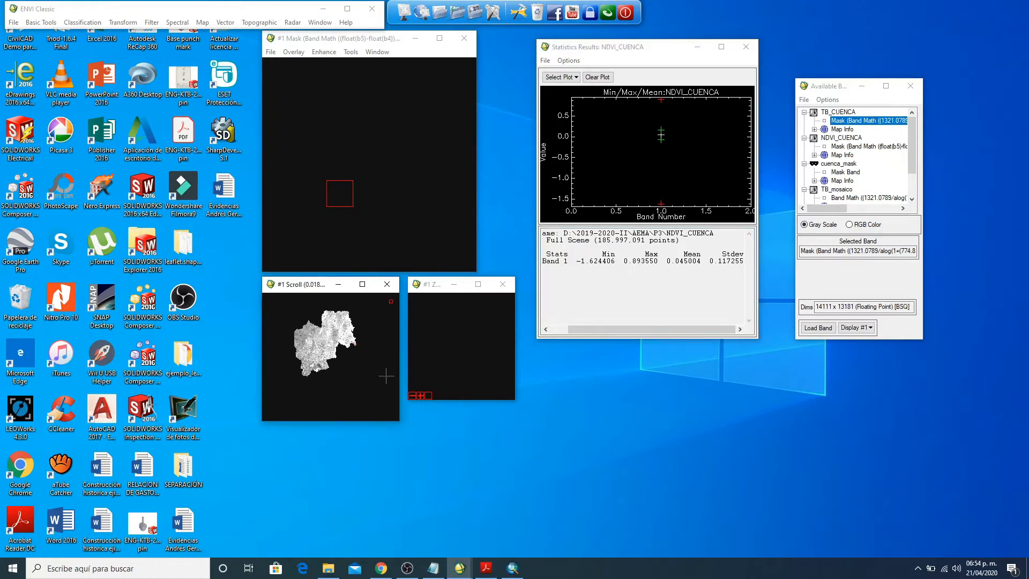
click(286, 315)
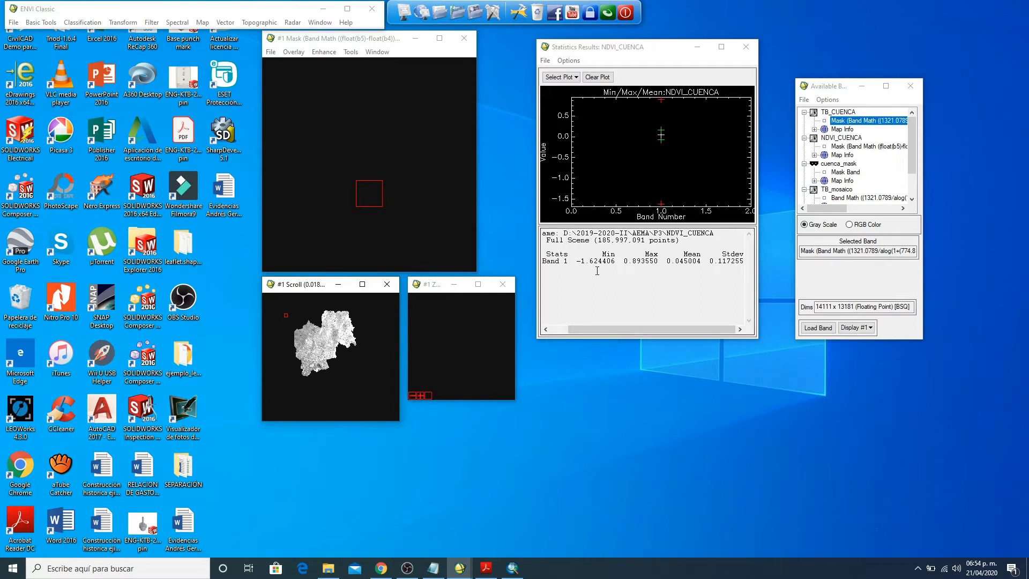
drag(575, 262, 620, 261)
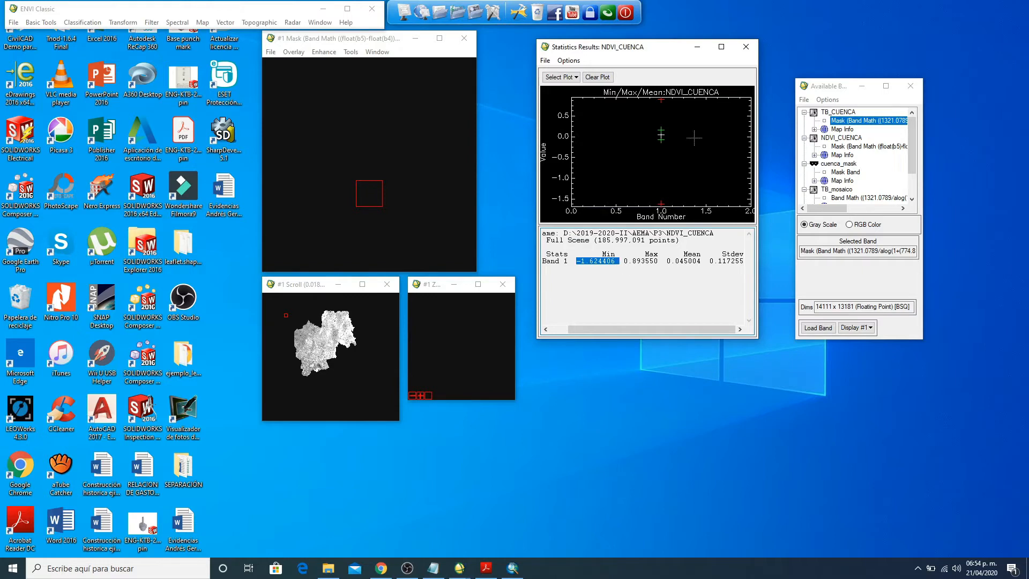
click(746, 47)
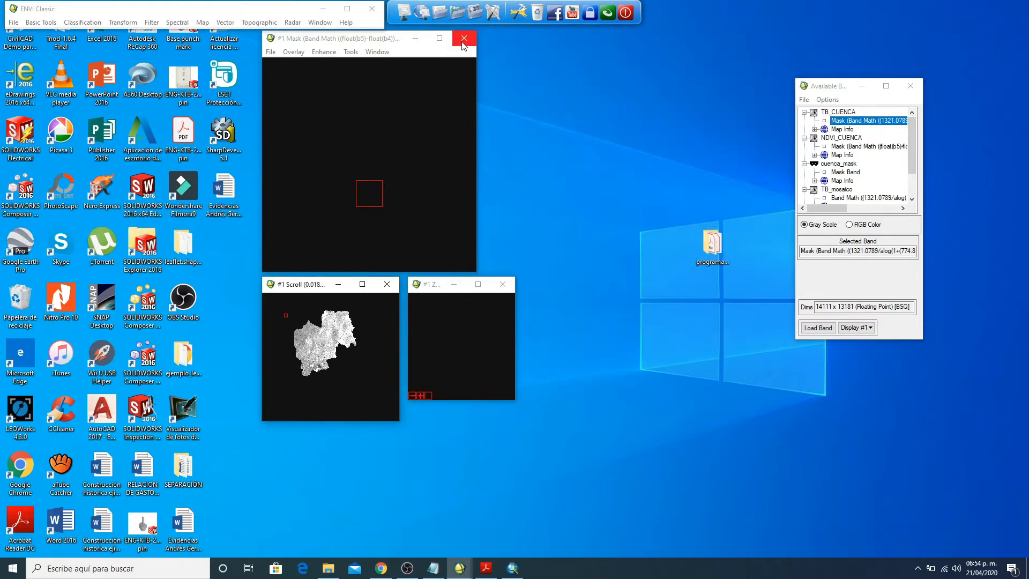
click(464, 38)
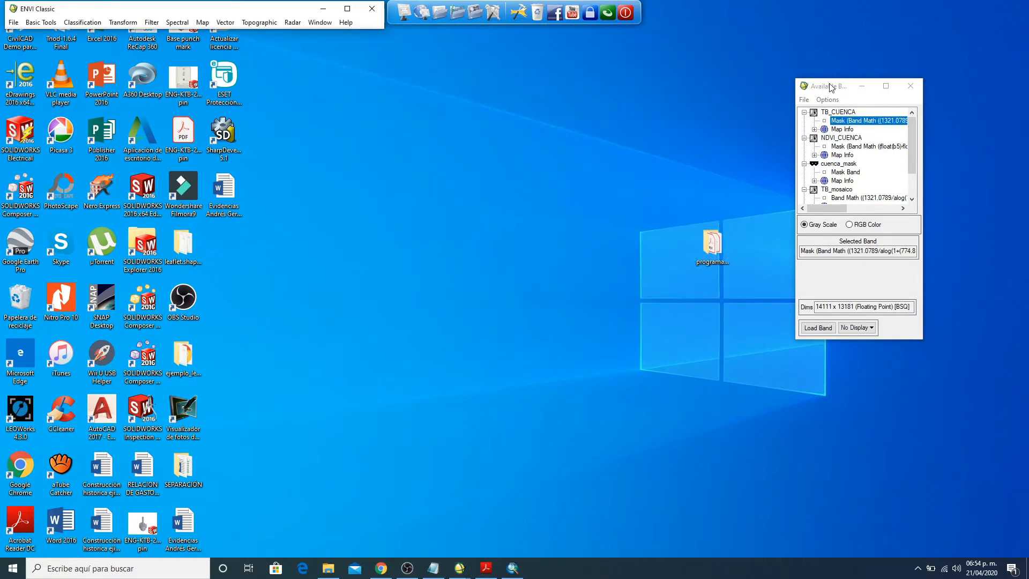
- Start a TIFF/GeoTIFF export using the full scene of the TB_CUENCA file as input
drag(829, 86, 604, 65)
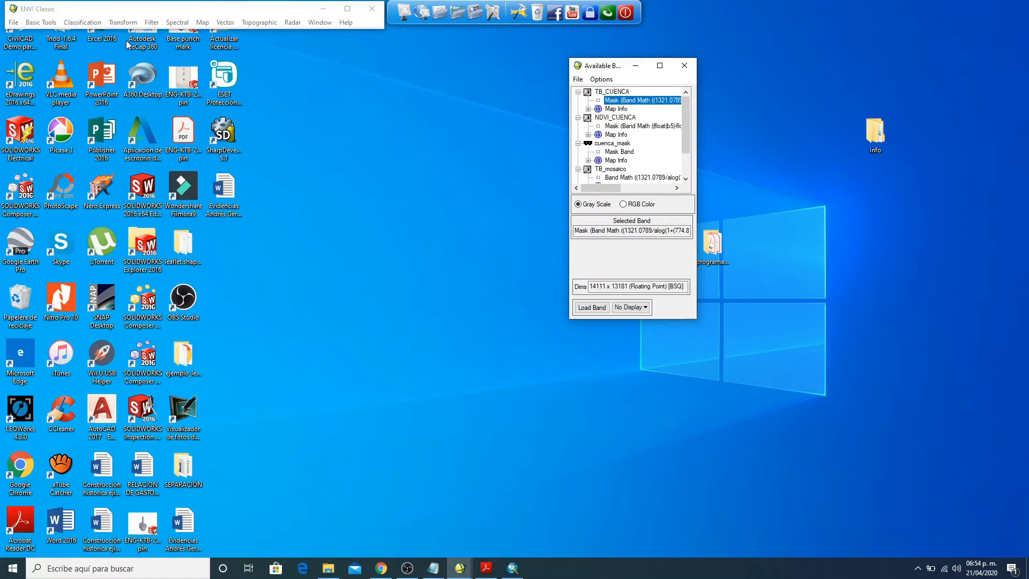
click(14, 23)
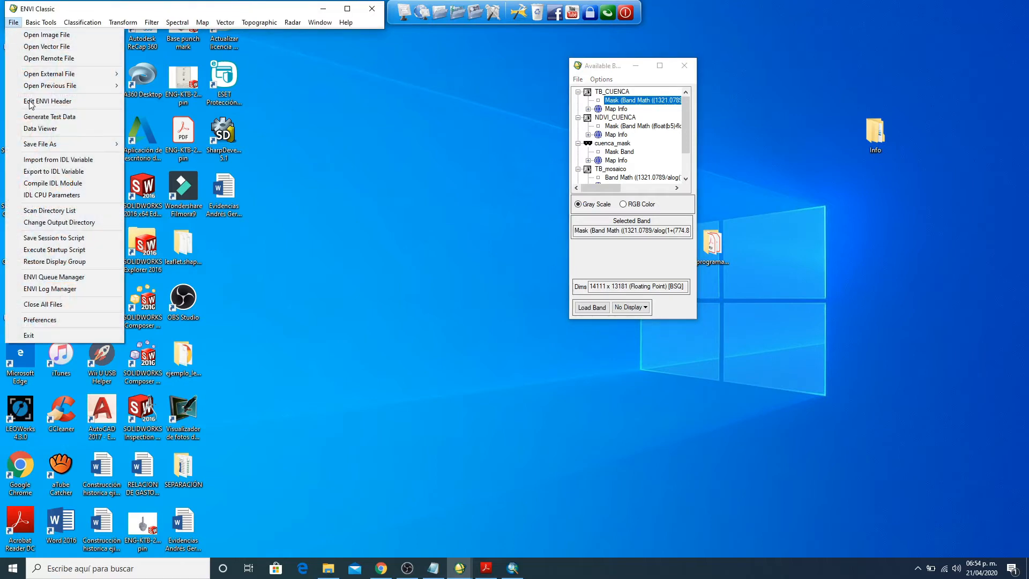
mouse_move(94, 146)
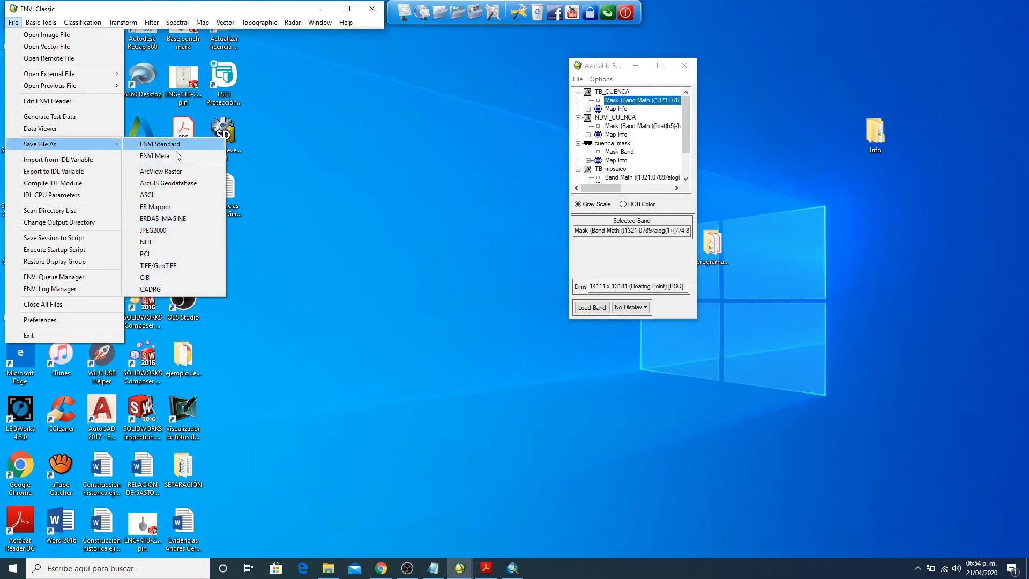
click(183, 263)
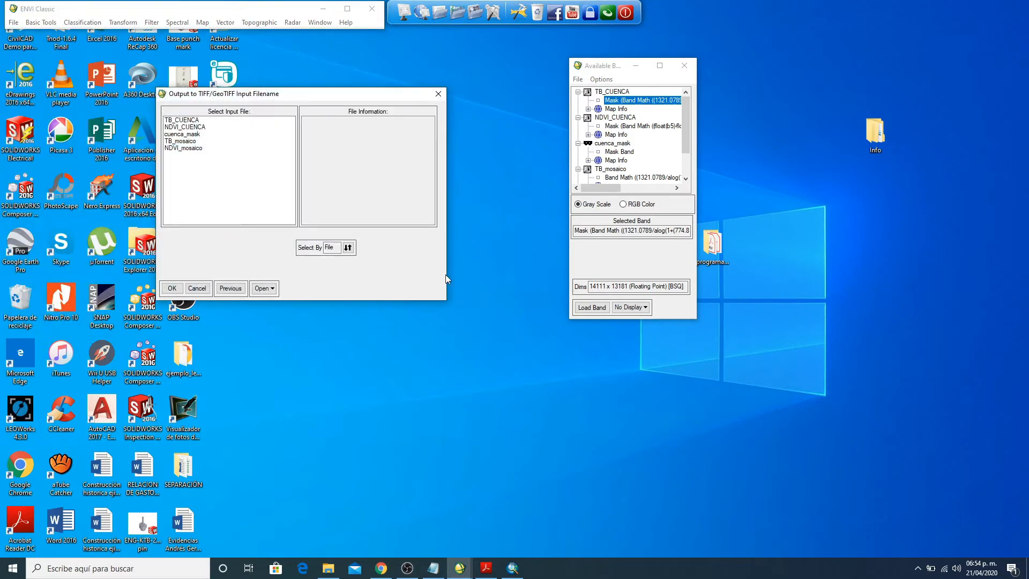
drag(260, 95, 356, 93)
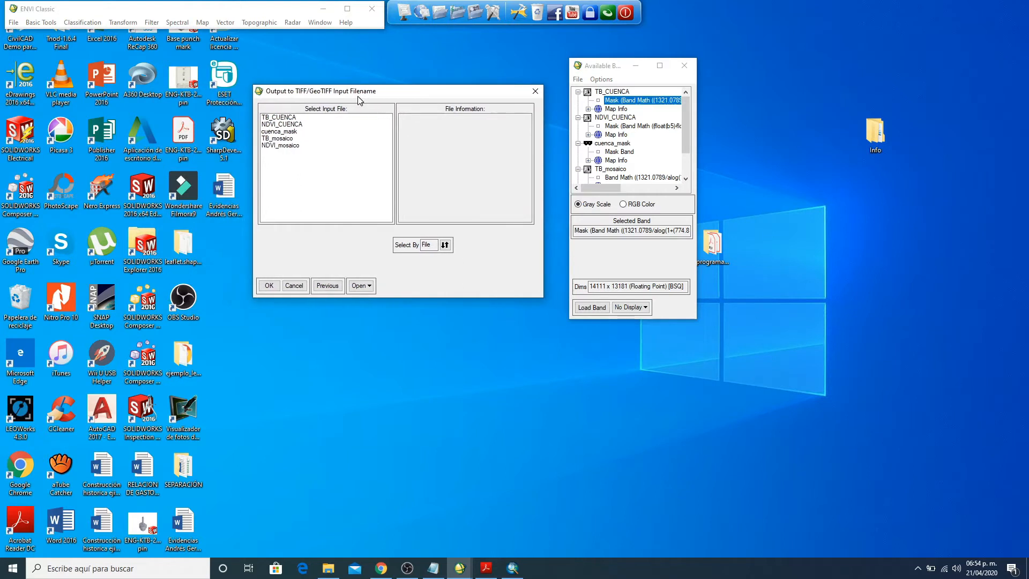
click(278, 117)
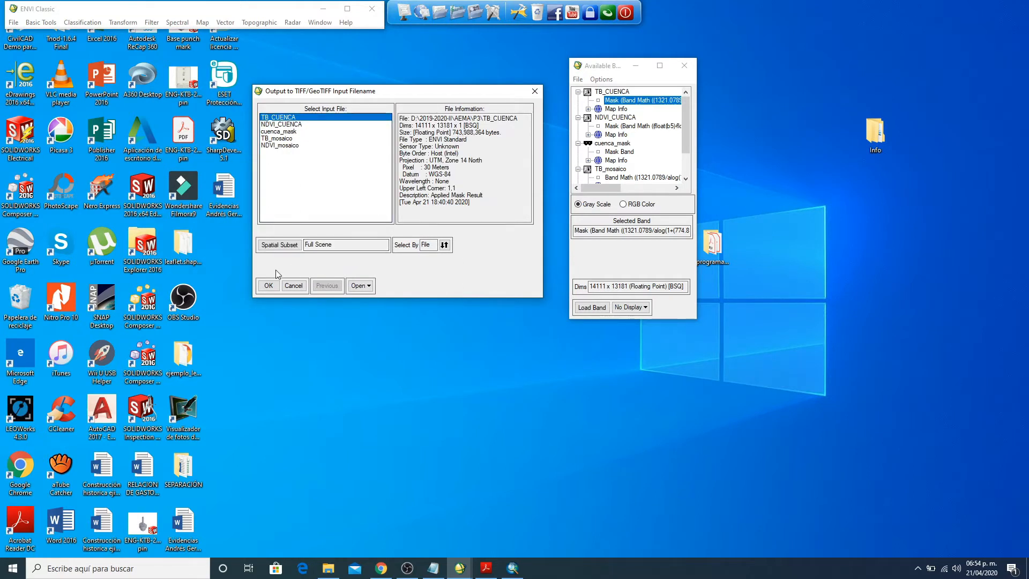
click(269, 286)
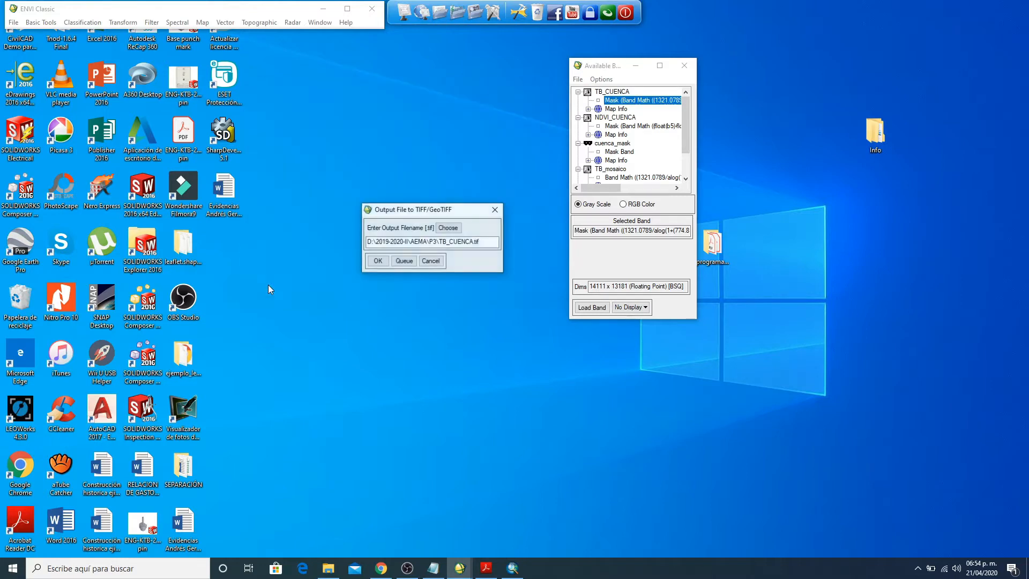
- Name the brightness temperature output TB_CUENCA_T in the P3 folder and run the GeoTIFF export
click(453, 231)
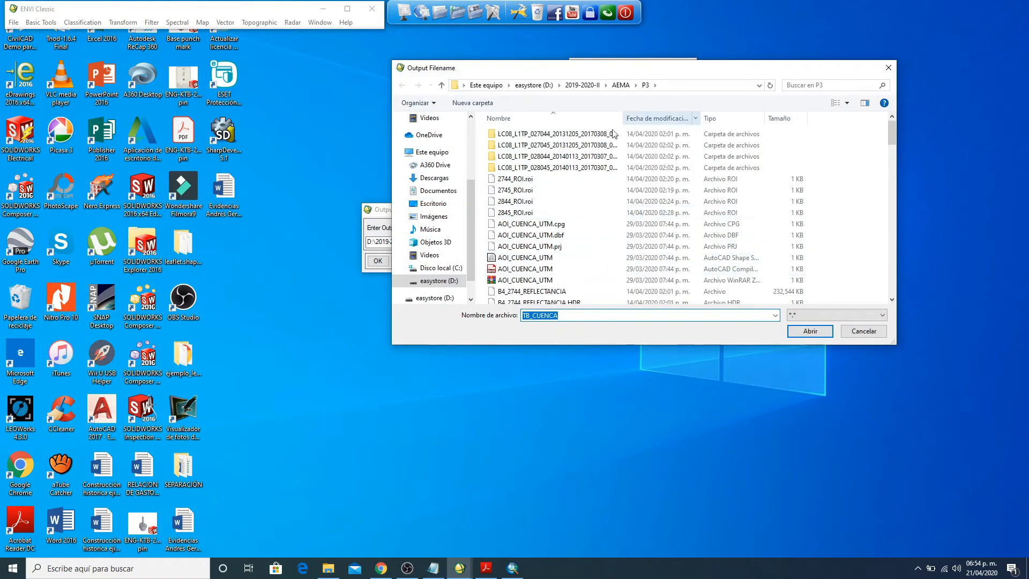
click(574, 314)
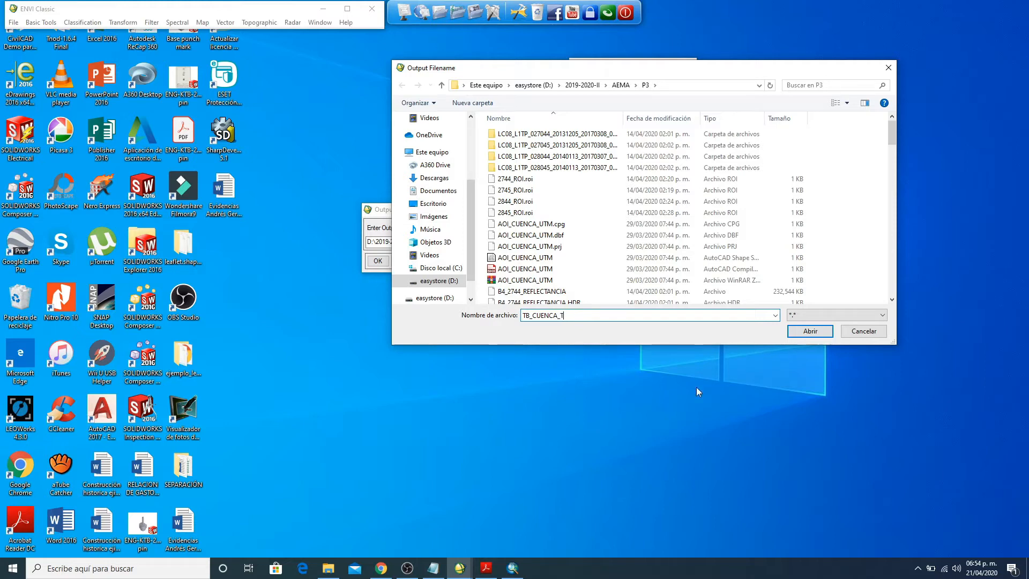
click(817, 337)
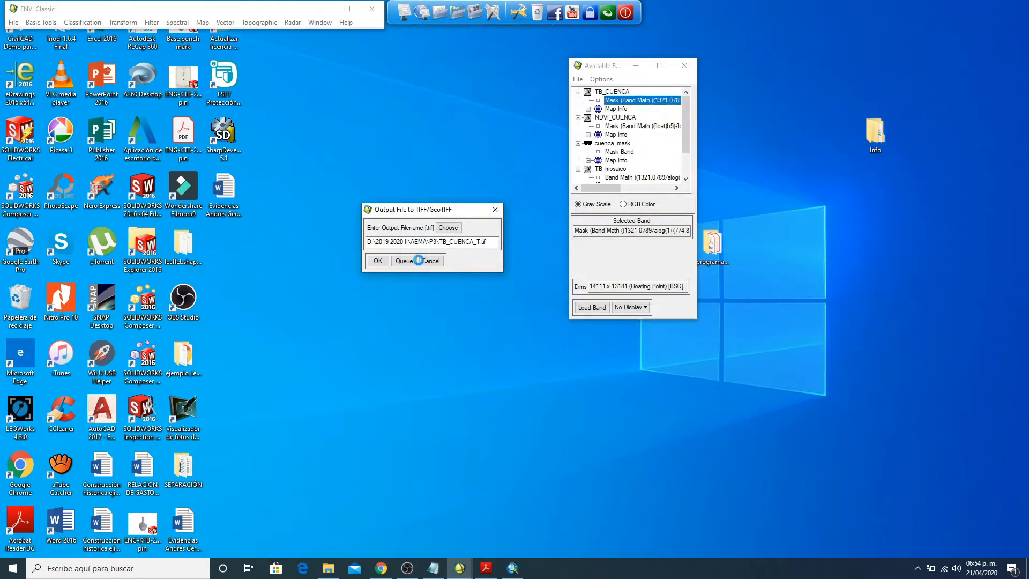
click(386, 262)
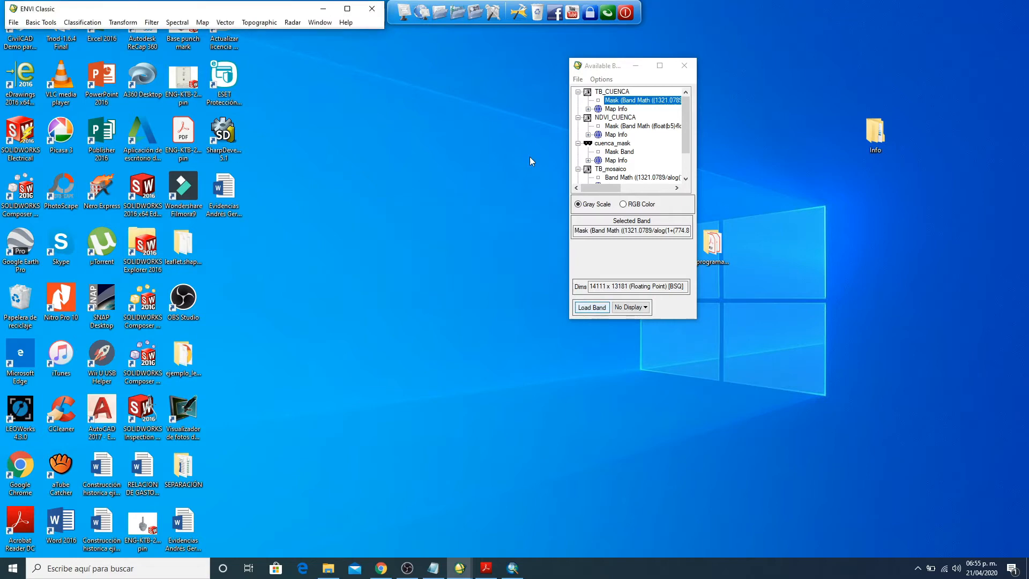
- Start another TIFF/GeoTIFF export using the NDVI_CUENCA file as input
click(13, 23)
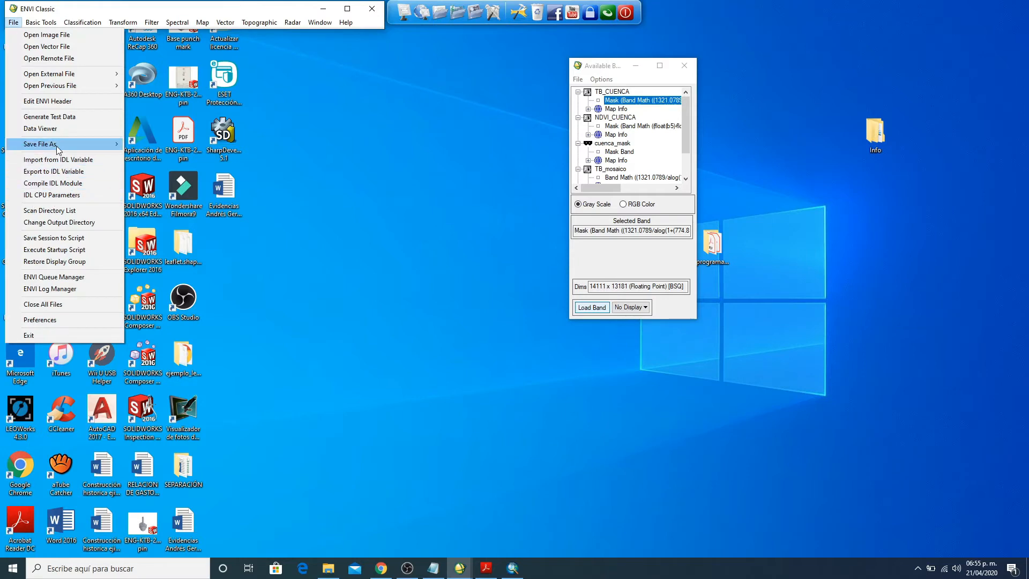
mouse_move(56, 145)
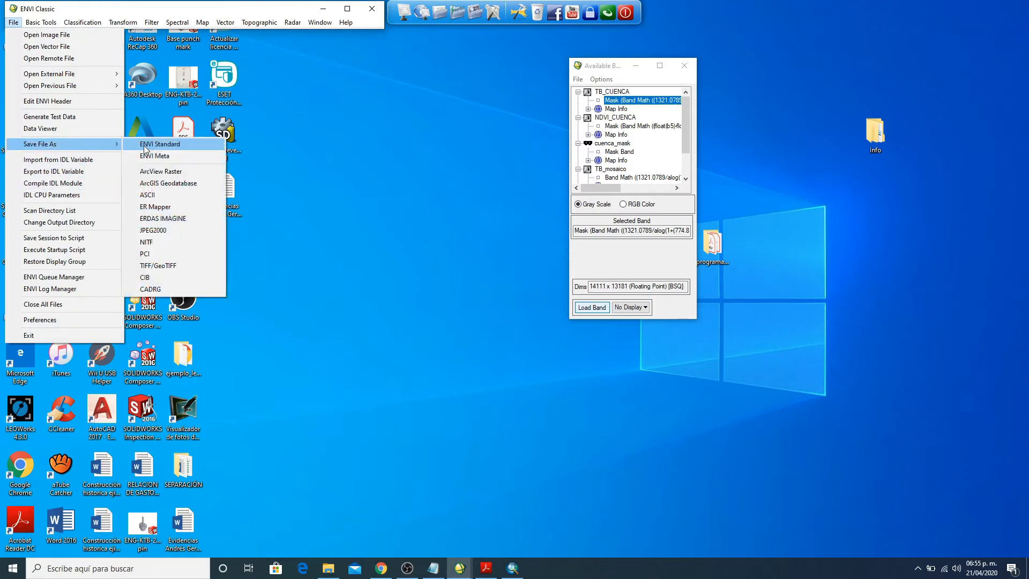
click(201, 265)
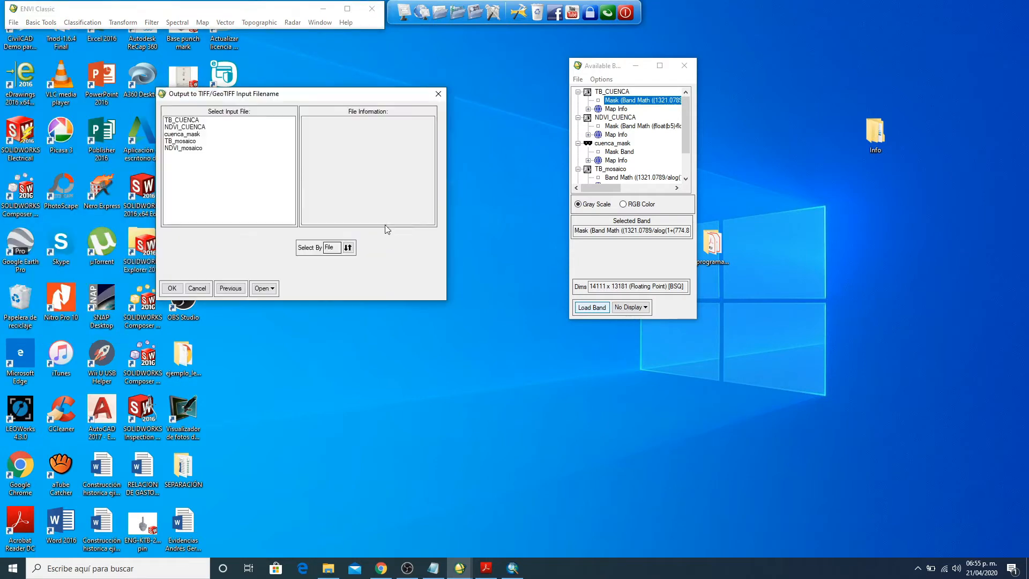
click(196, 128)
click(172, 288)
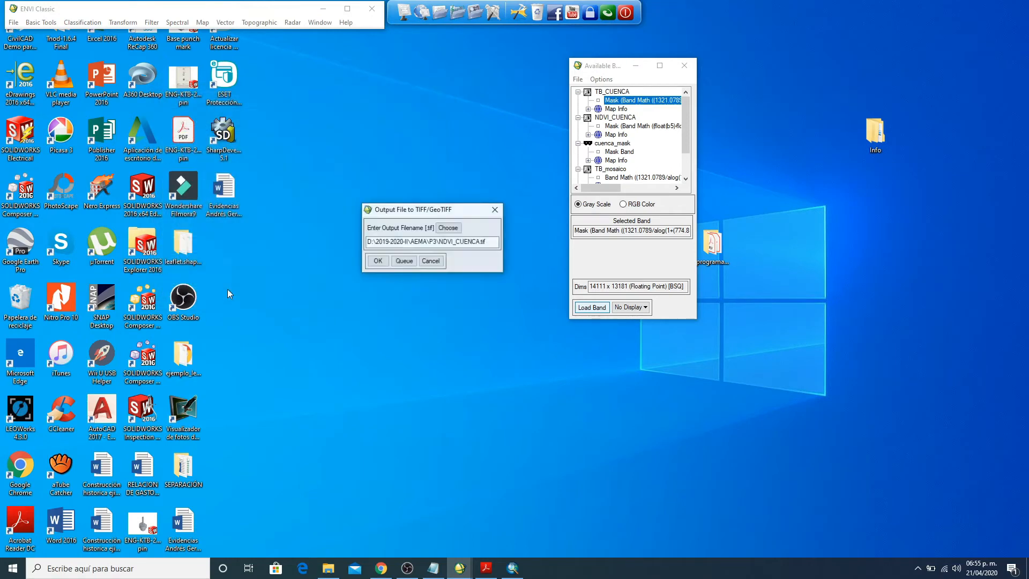
- Name the NDVI output NDVI_CUENCA_T in the P3 folder and run the GeoTIFF export
click(448, 228)
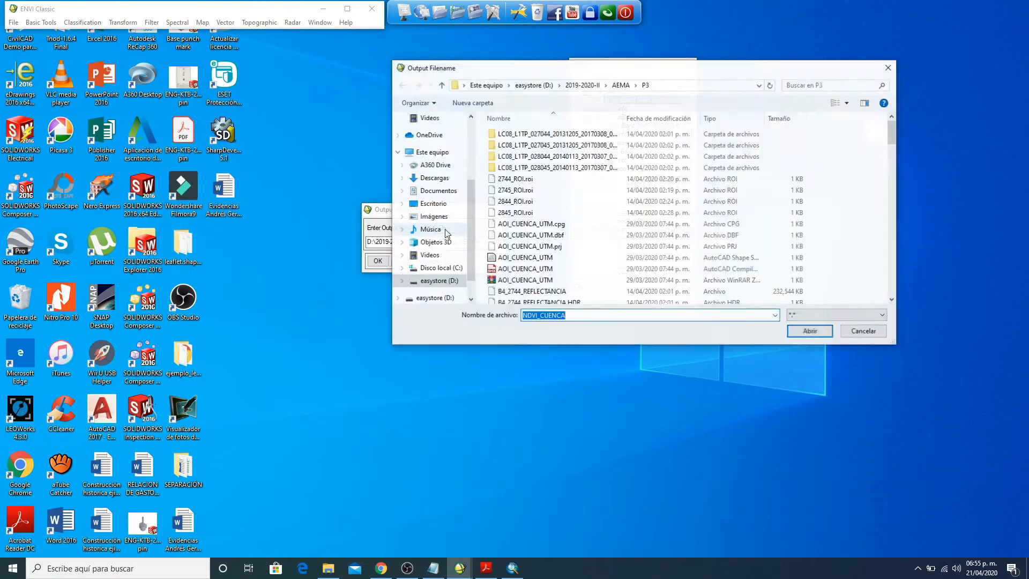
click(575, 313)
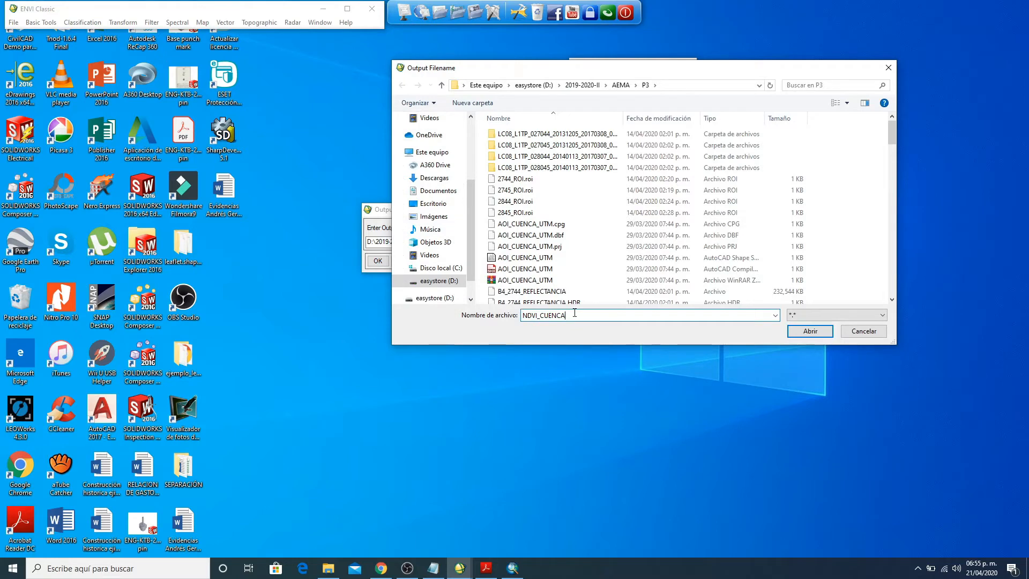
text(_T)
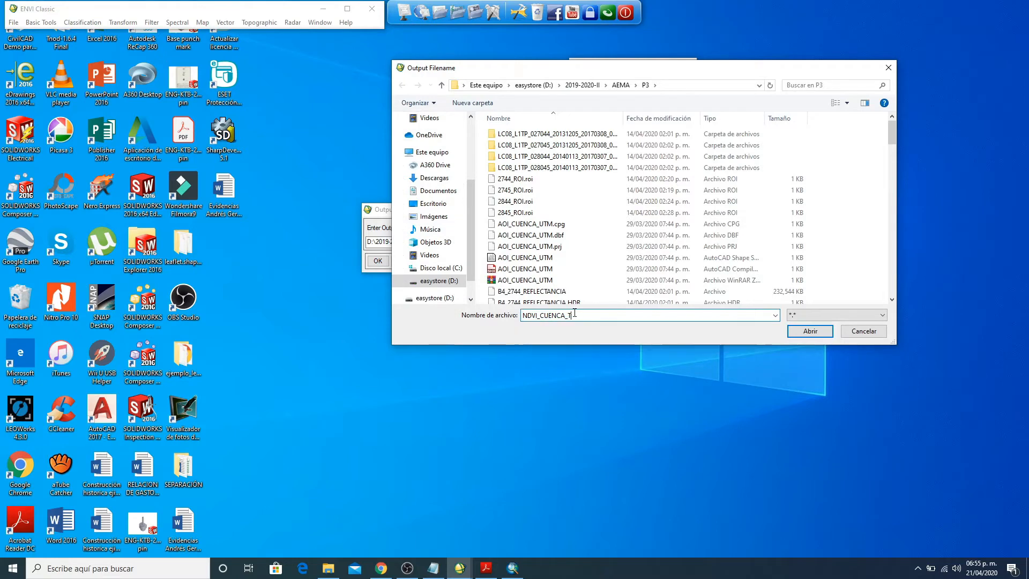
click(810, 331)
click(378, 262)
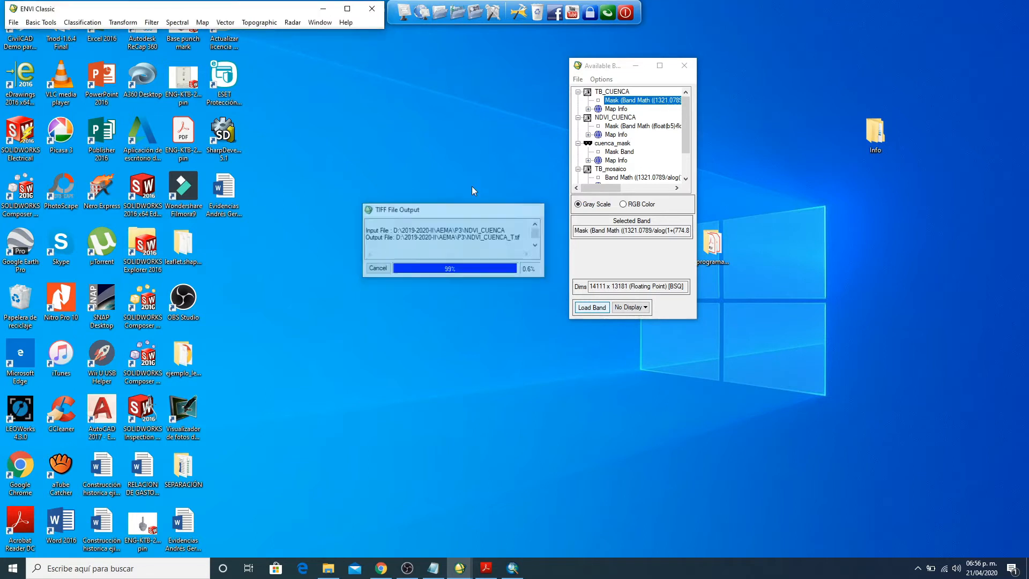
- Terminate the ENVI Classic session and switch to the untitled ArcMap document
click(371, 9)
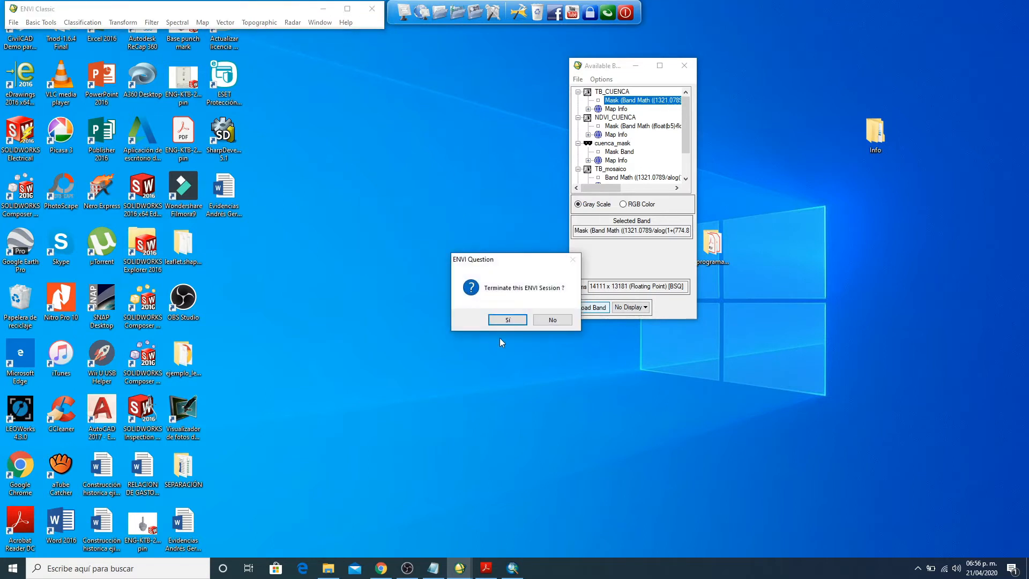
click(507, 320)
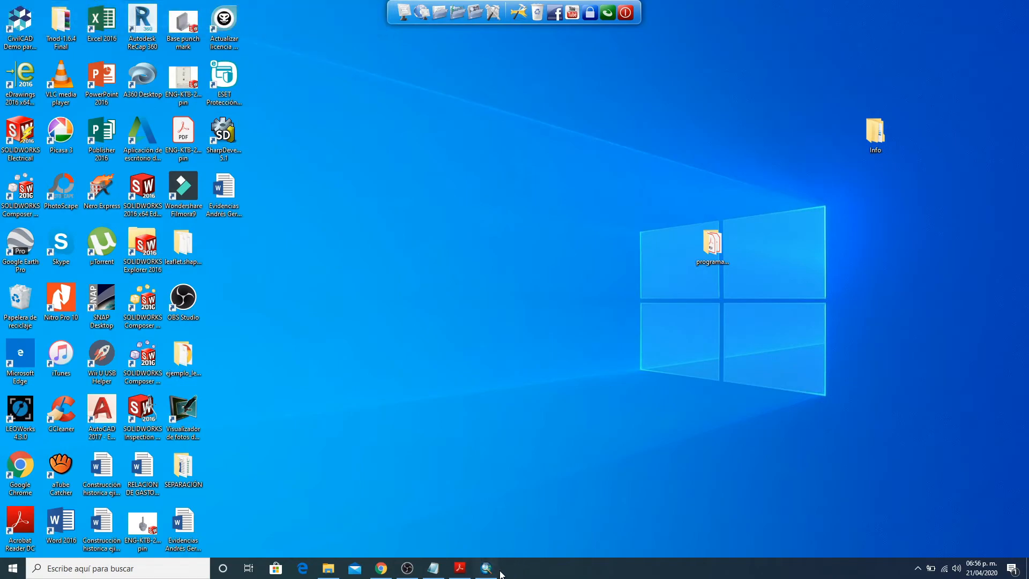
click(496, 571)
- Add the TB_CUENCA_T.tif and NDVI_CUENCA_T.tif rasters from the P3 folder to the map without building pyramids
click(139, 33)
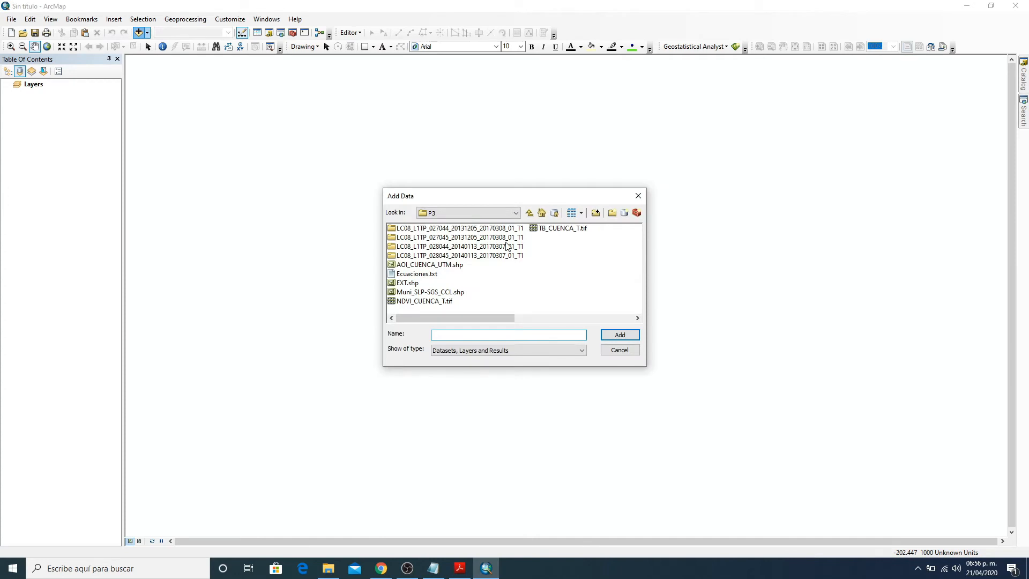
click(556, 230)
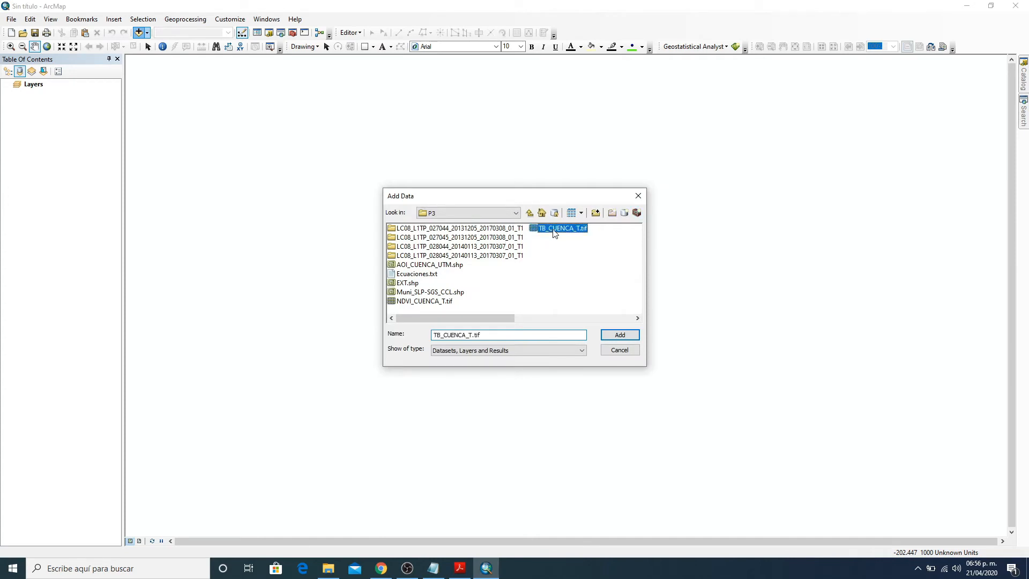
ctrl+click(426, 302)
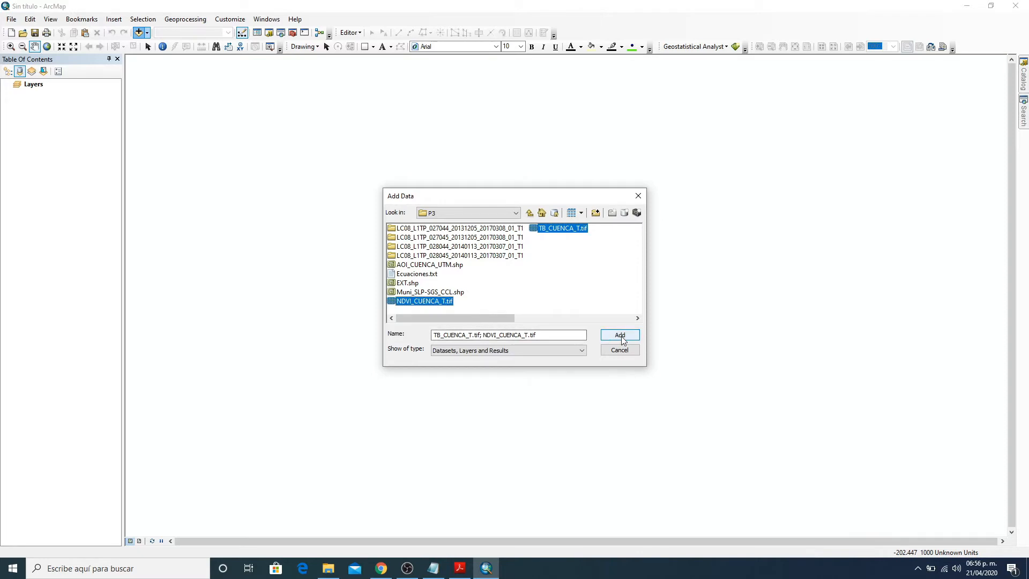
click(621, 336)
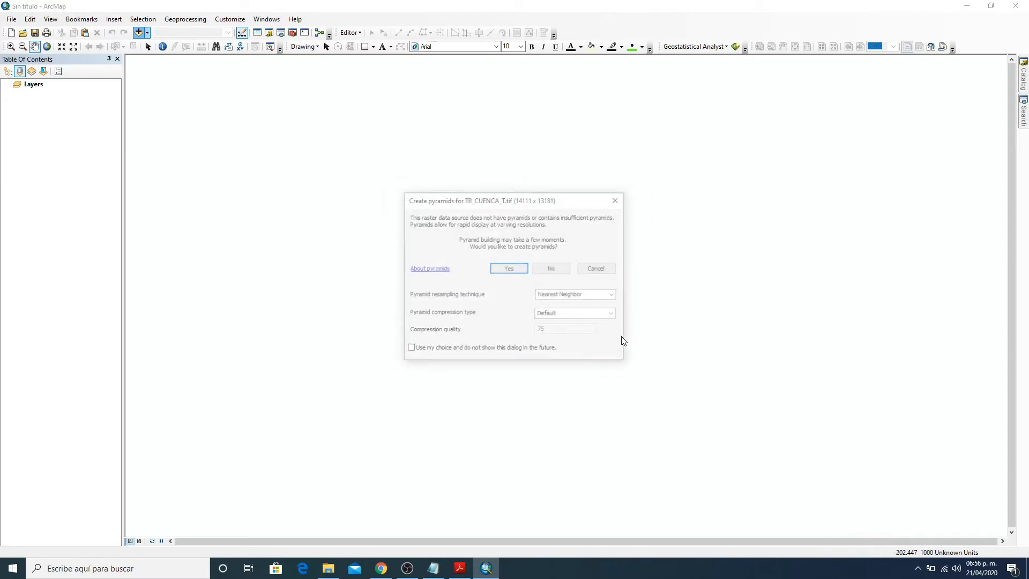
click(560, 269)
click(559, 268)
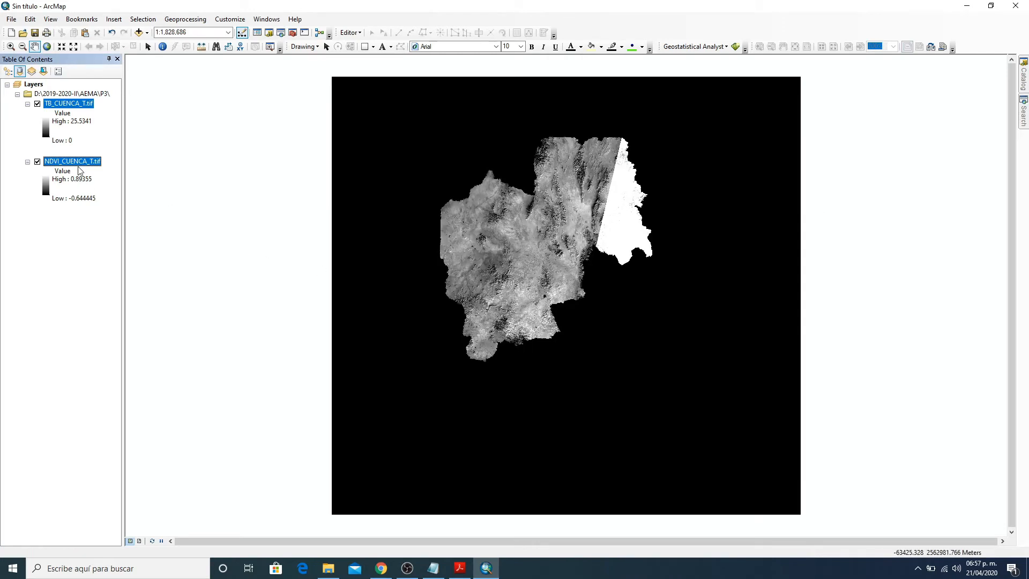
- Examine the lowest and highest values of the NDVI_CUENCA_T.tif layer in its legend
click(87, 199)
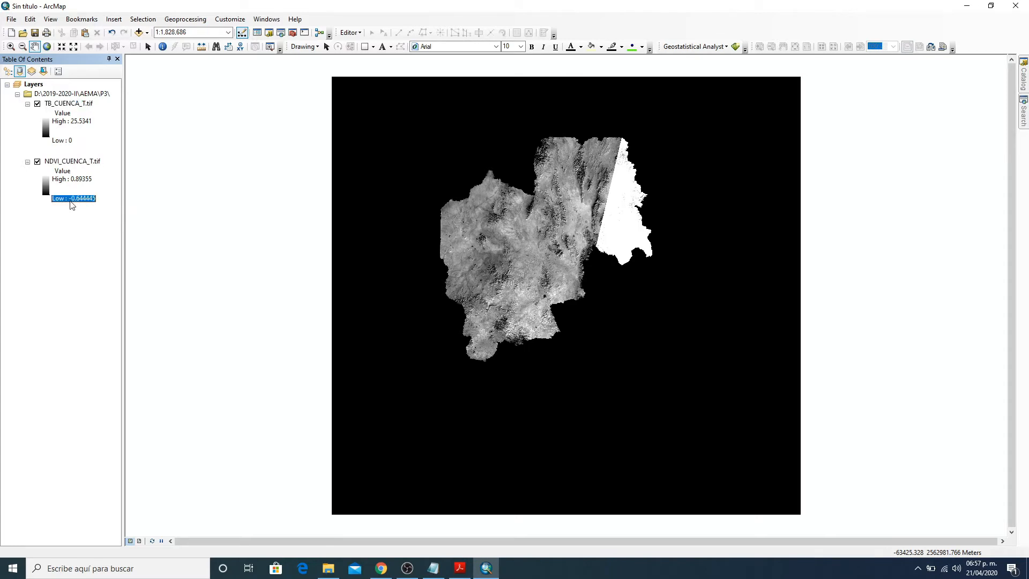
click(74, 205)
key(Return)
click(87, 182)
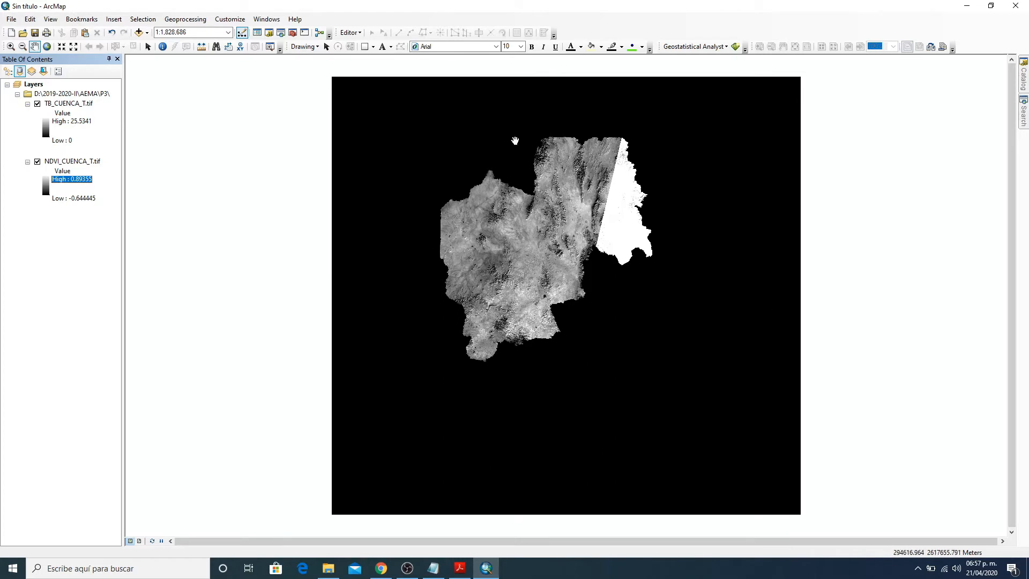
- Add the basin shapefile cslp_utm.shp from the P2 folder inside AEMA to the map
click(139, 33)
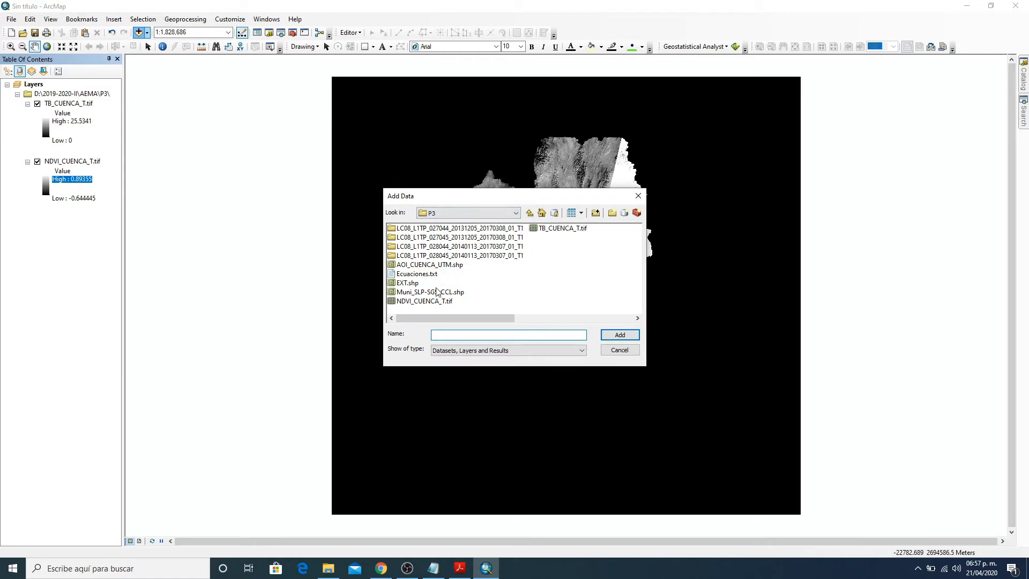
click(516, 214)
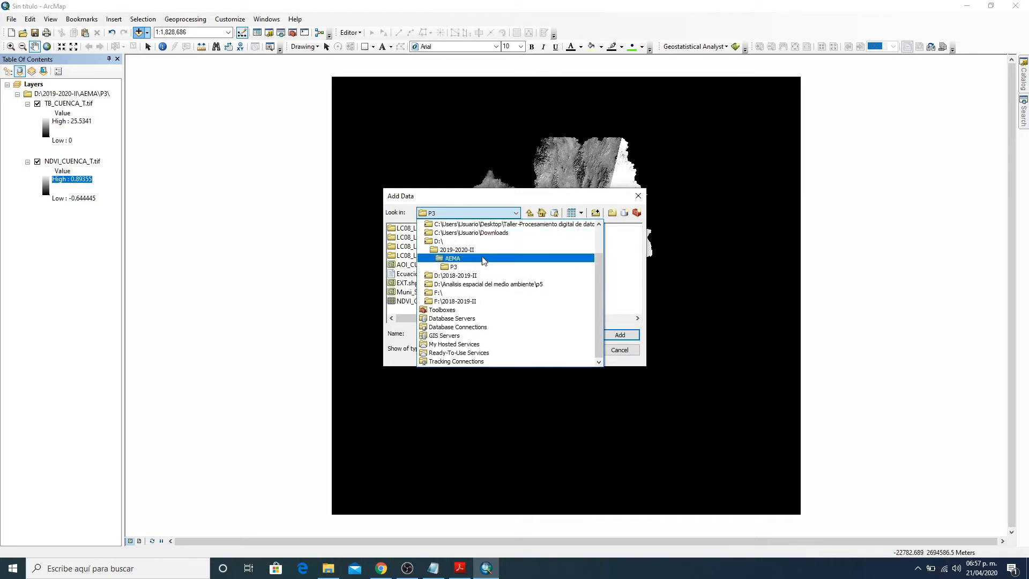
click(468, 260)
double_click(399, 247)
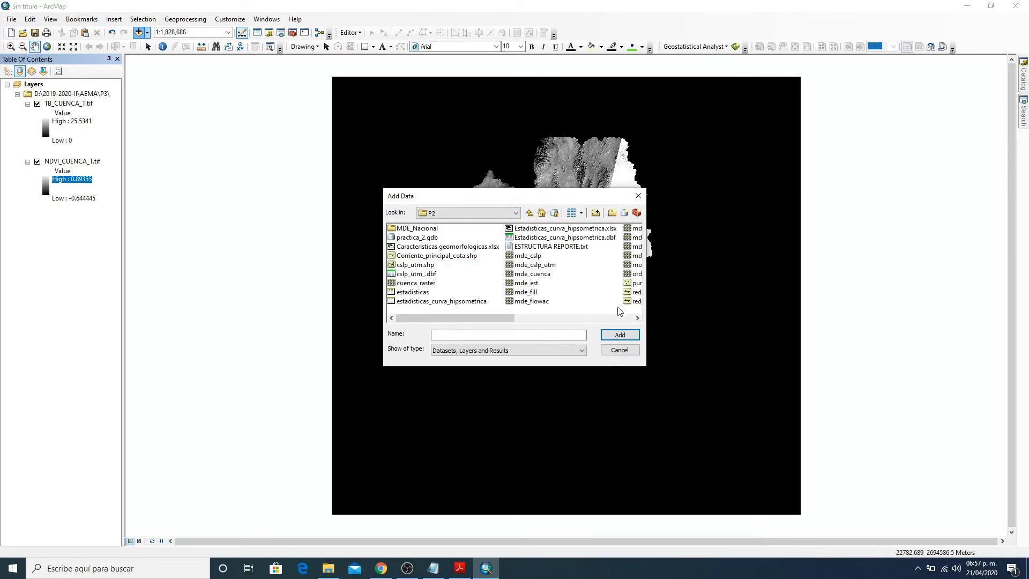
click(638, 319)
click(638, 318)
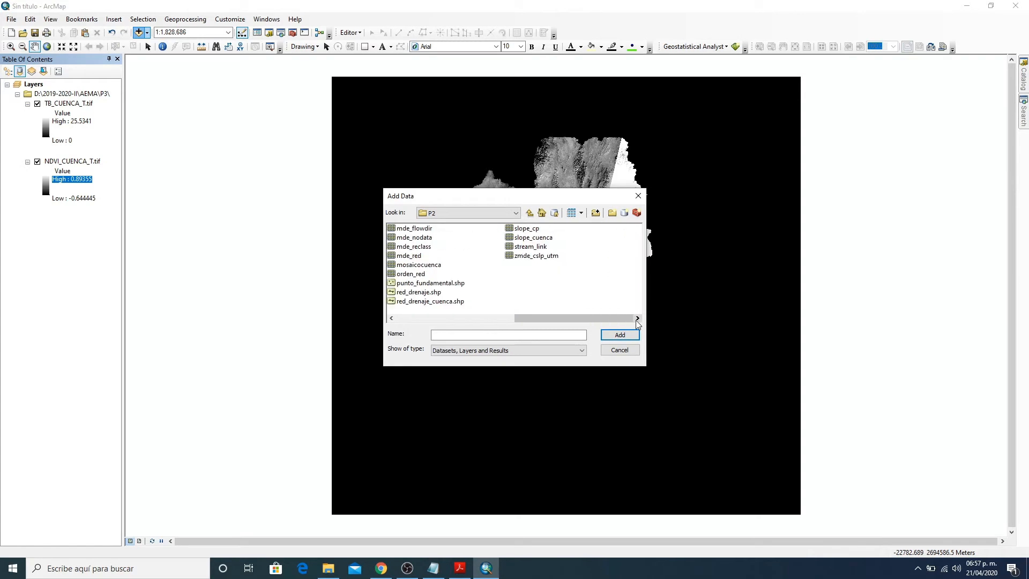
click(431, 321)
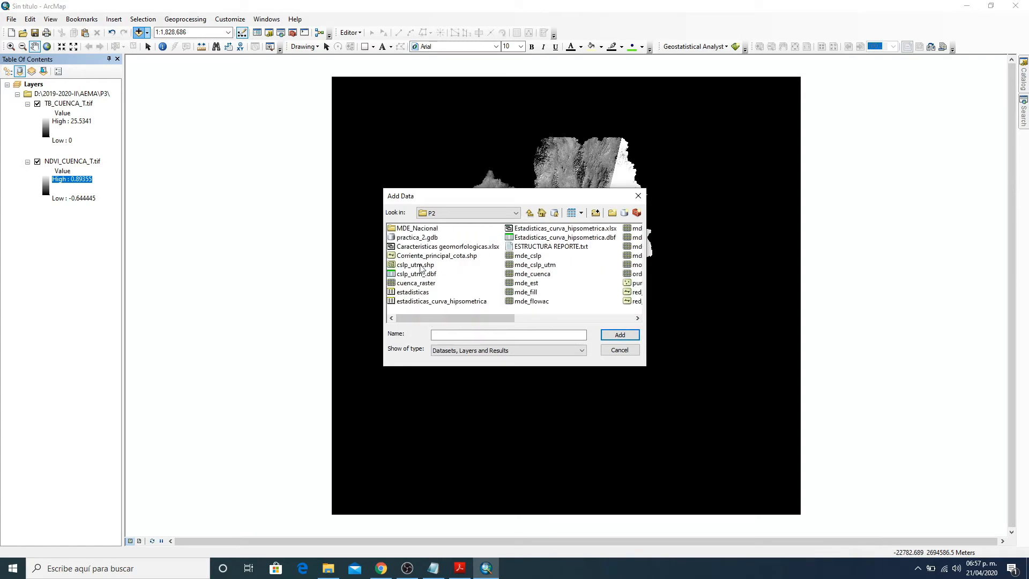
click(415, 265)
click(620, 335)
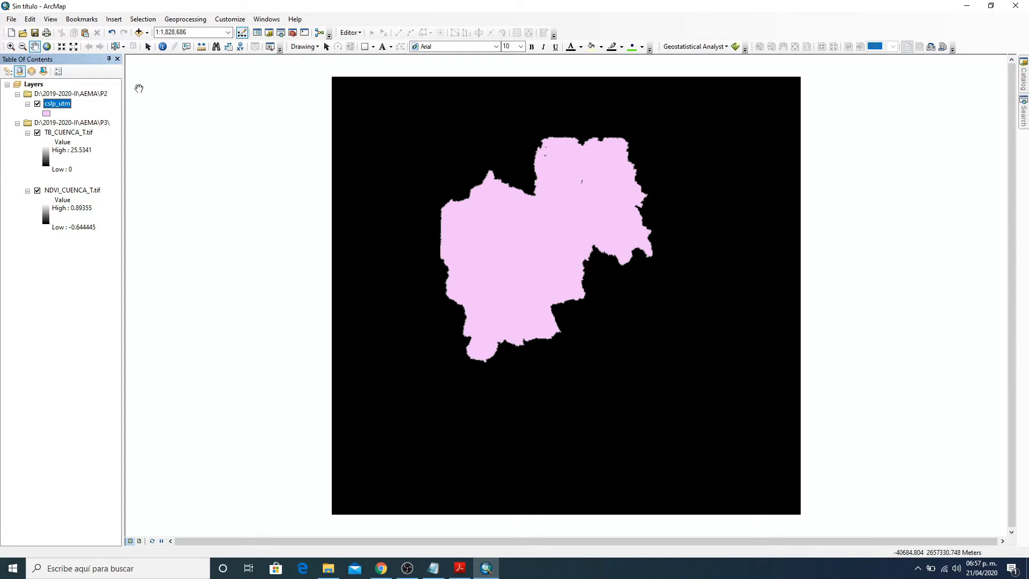
- Examine the small gaps inside the northern part of the cslp_utm basin polygon, ending at the full extent
click(11, 46)
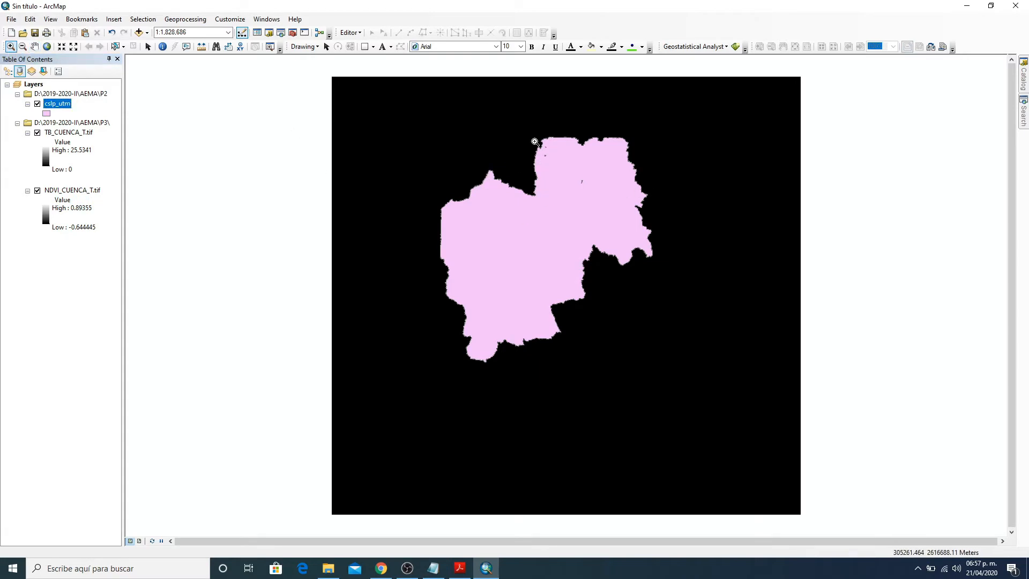
drag(535, 140, 616, 204)
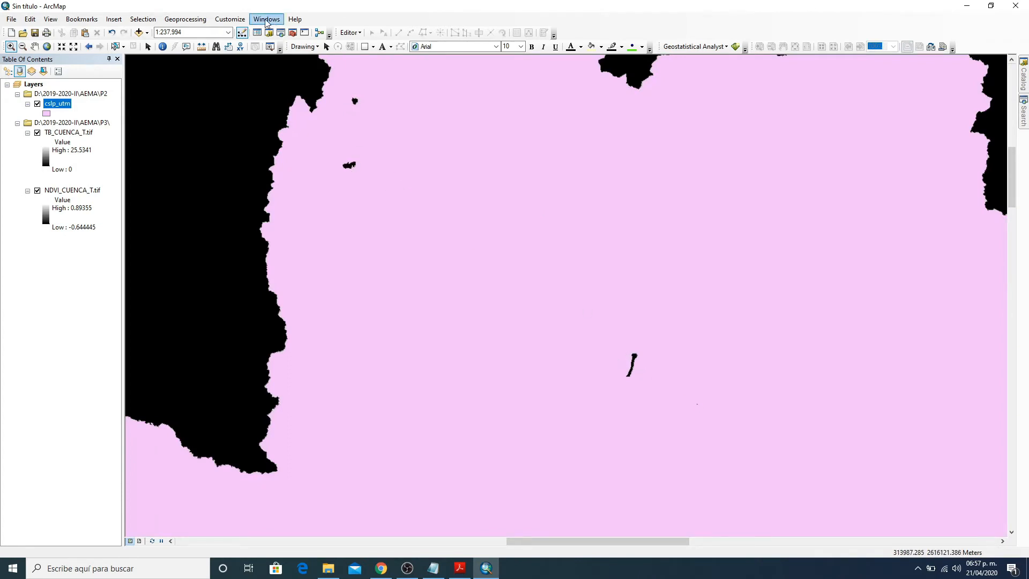
click(148, 47)
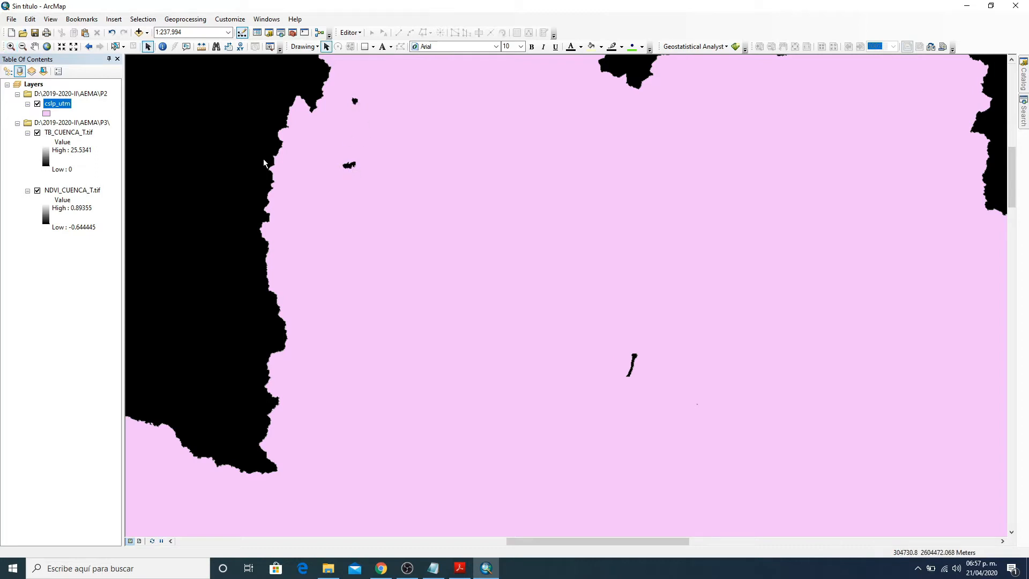
click(10, 48)
drag(336, 157, 383, 181)
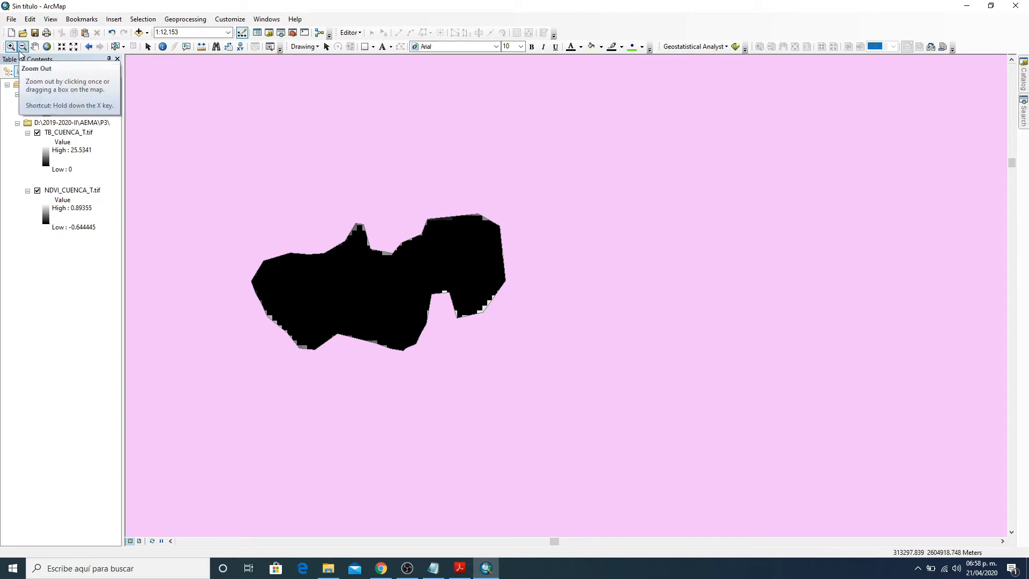
click(47, 46)
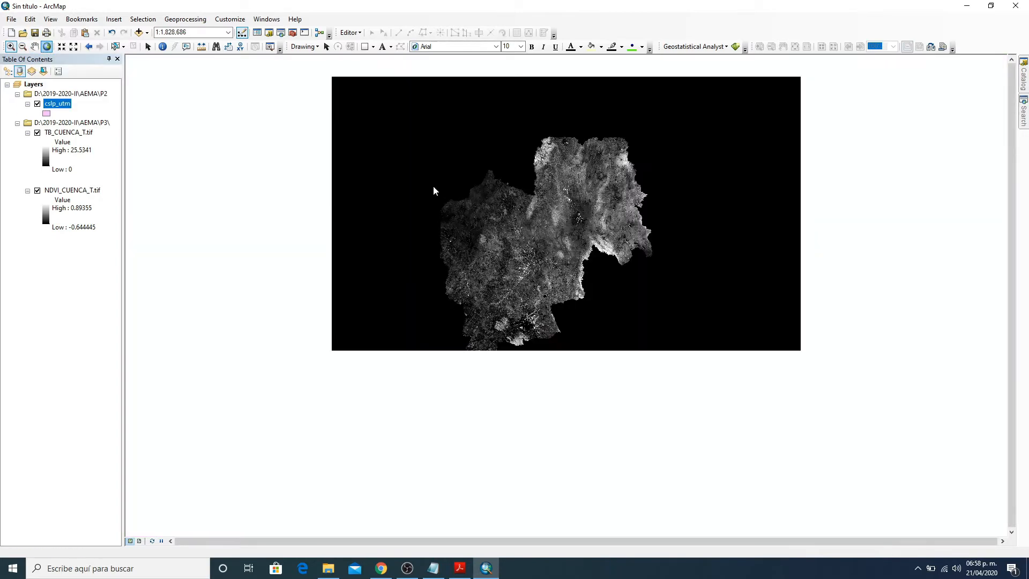
- Open the Spatial Analyst Extract by Mask tool in batch mode with TB_CUENCA_T.tif and NDVI_CUENCA_T.tif as input rasters
click(294, 34)
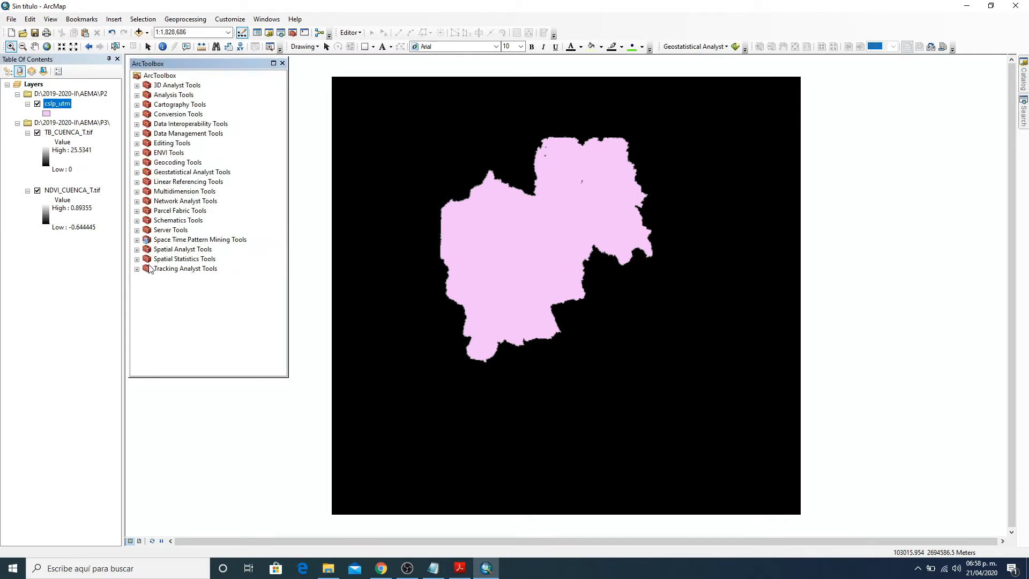
click(137, 249)
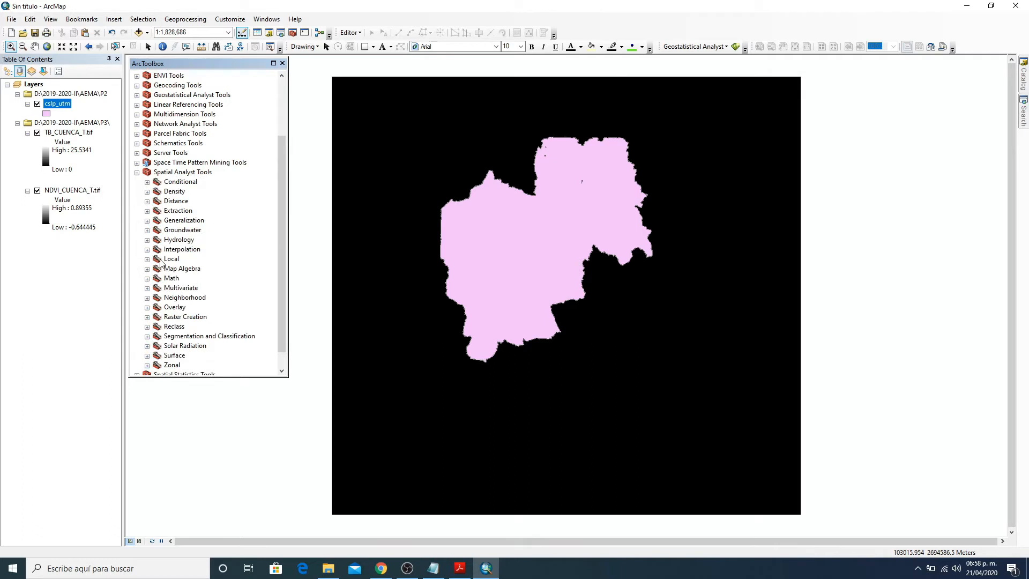
click(147, 211)
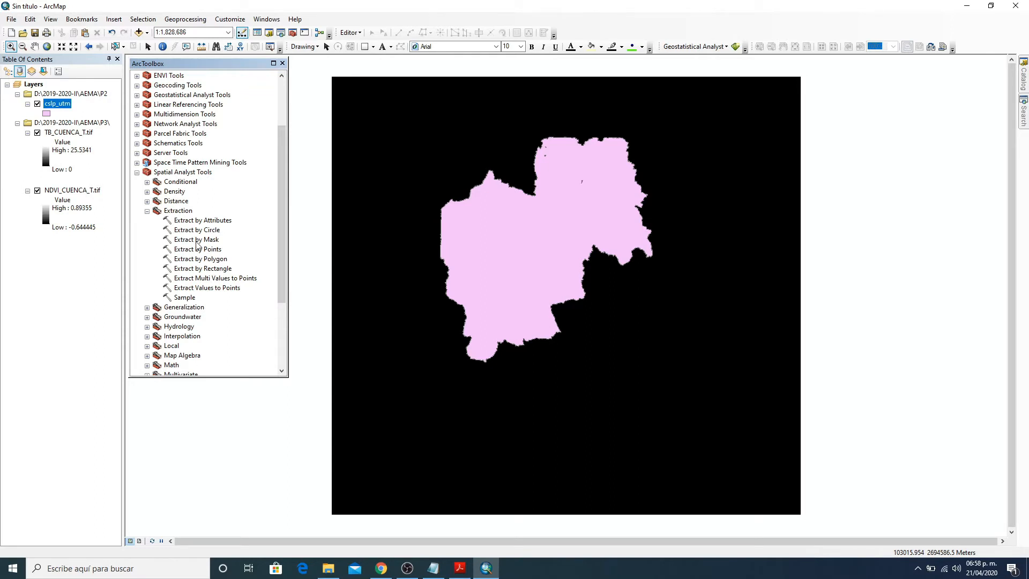
right_click(197, 242)
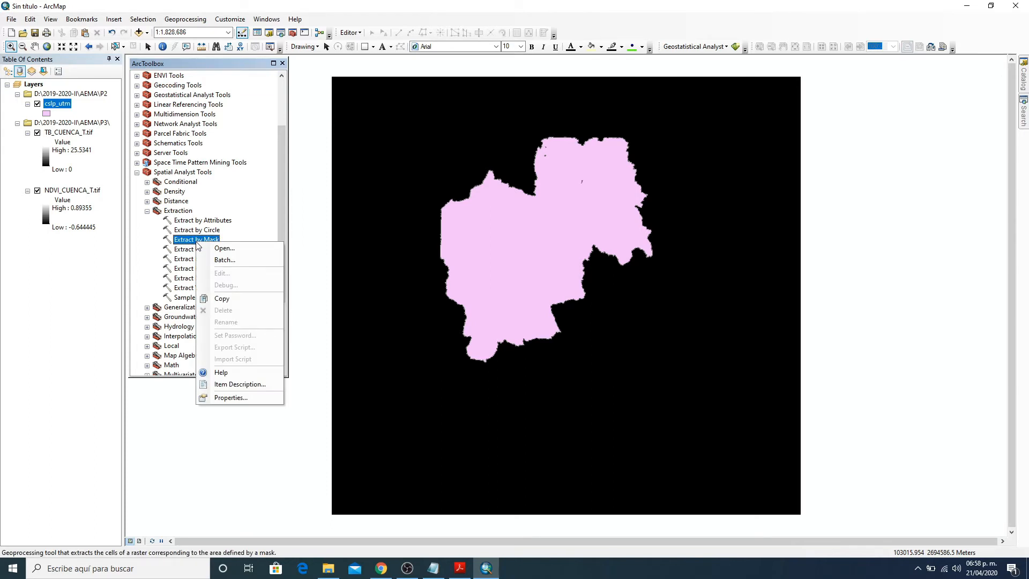
click(239, 259)
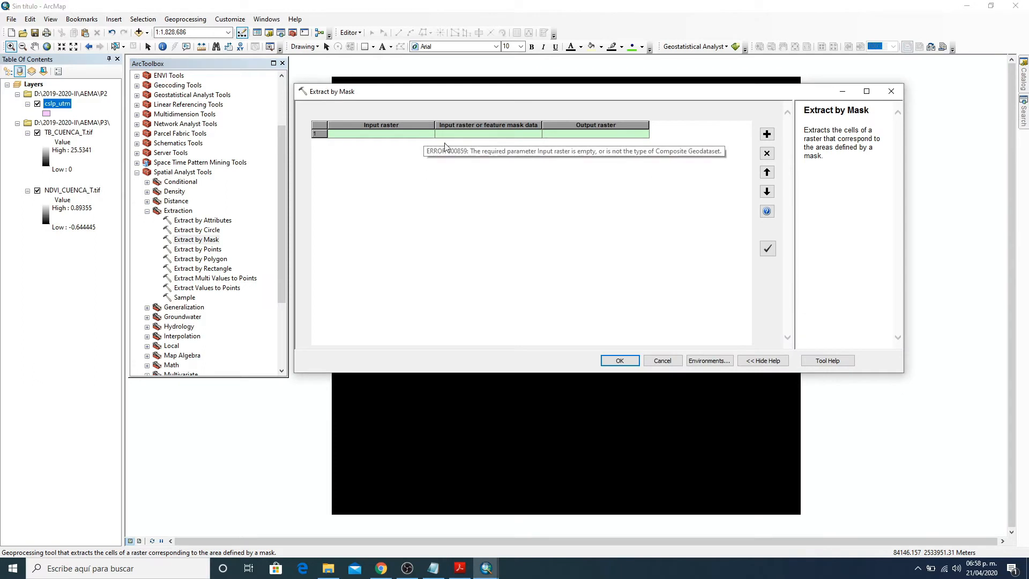
click(78, 134)
ctrl+click(75, 191)
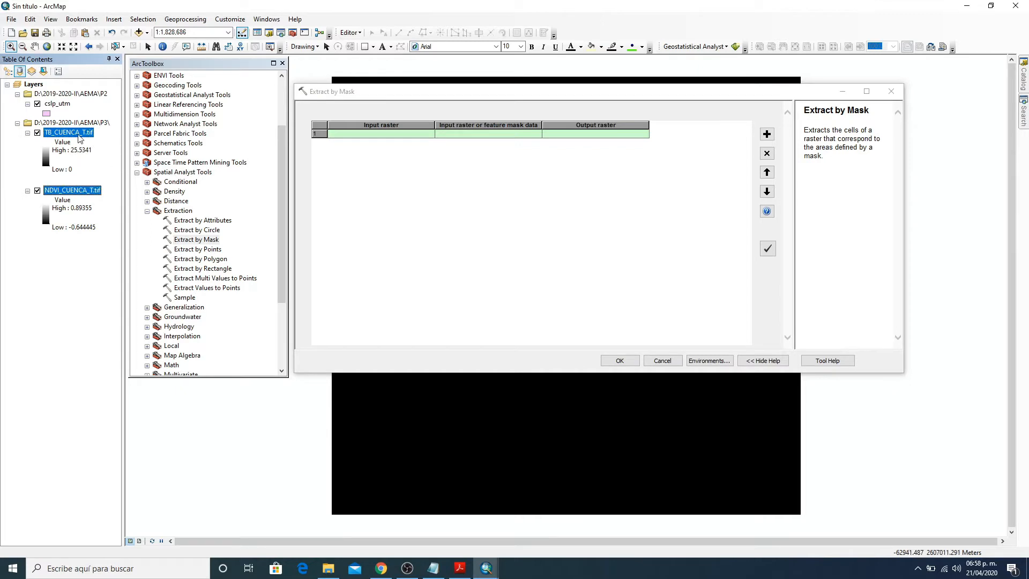
drag(74, 136, 380, 137)
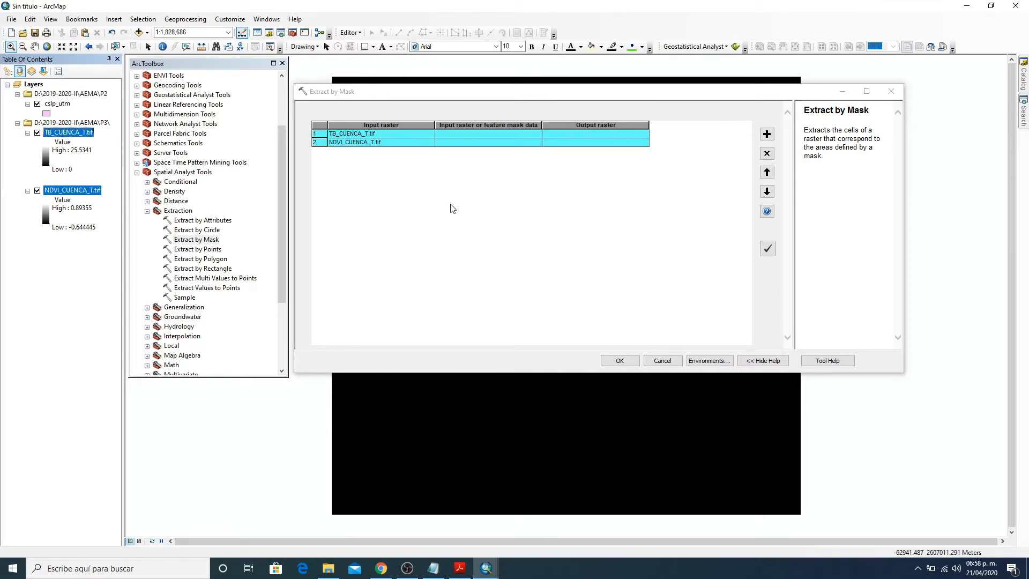
- Set cslp_utm as the mask data for both rows of the Extract by Mask batch
click(535, 135)
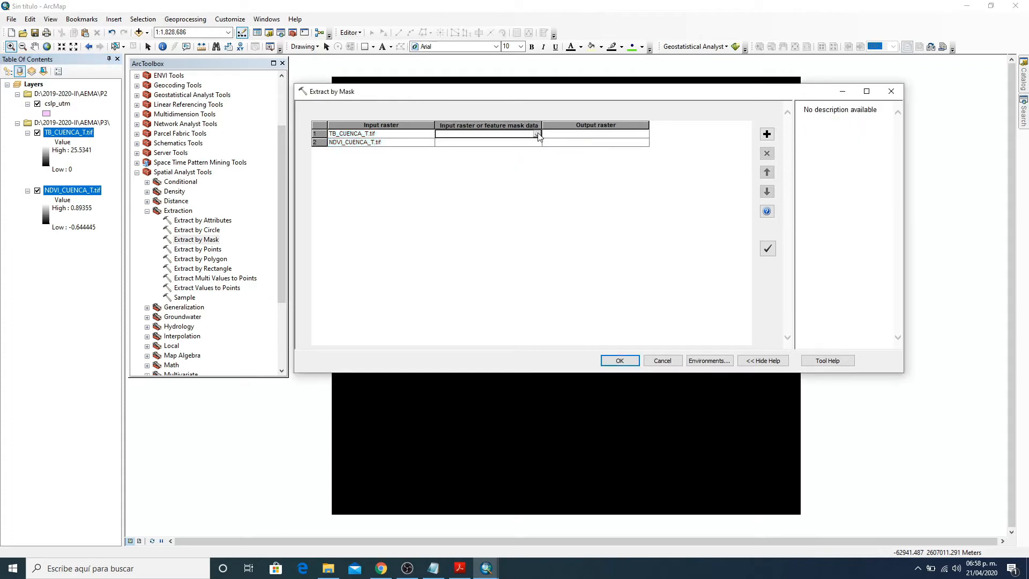
click(537, 135)
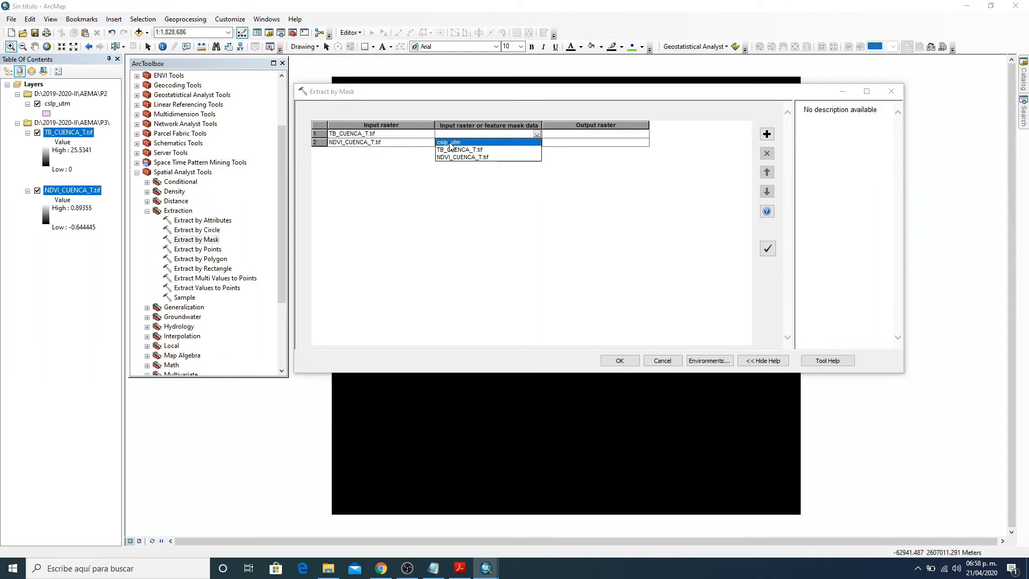
click(450, 144)
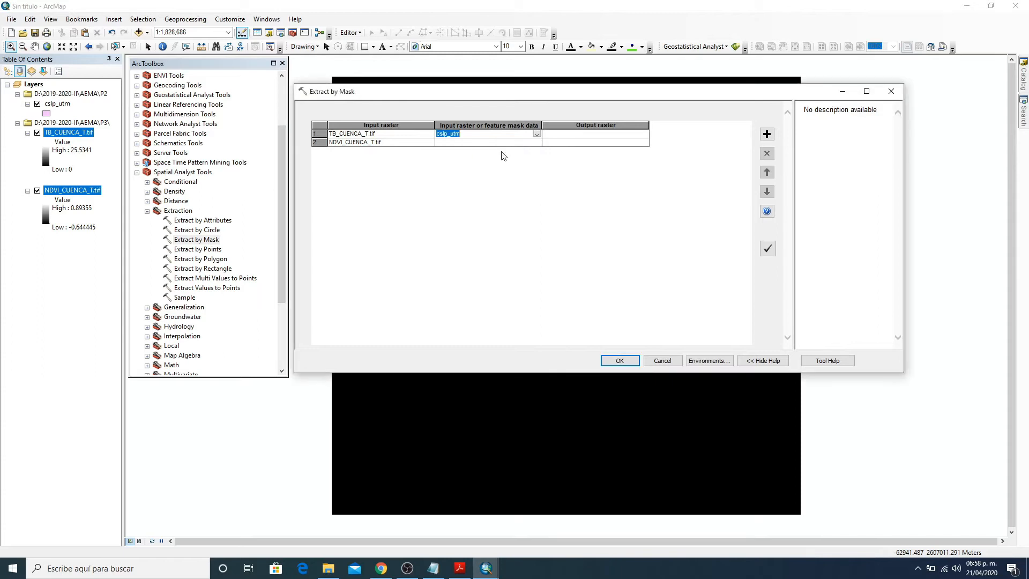
right_click(464, 135)
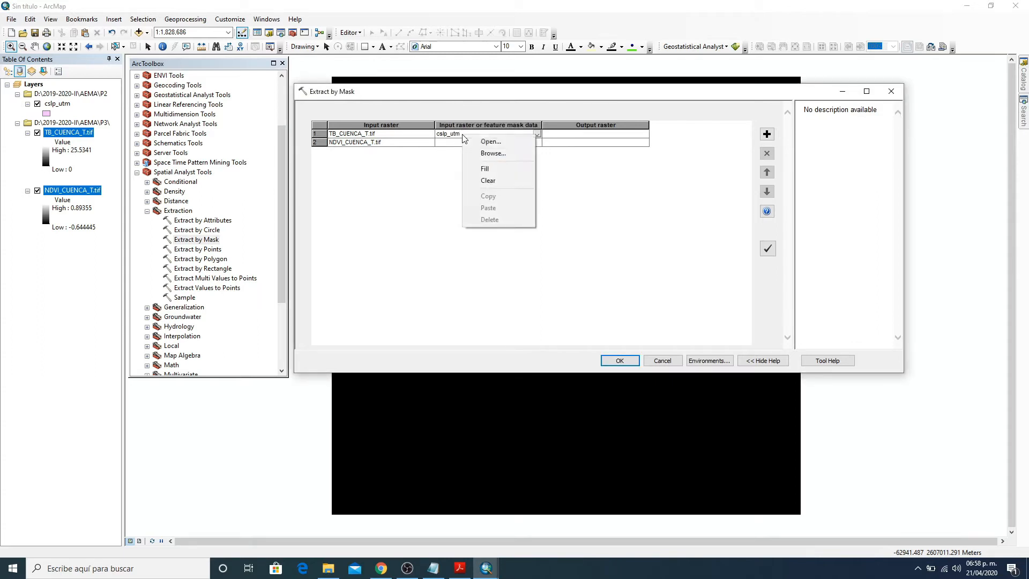
click(485, 169)
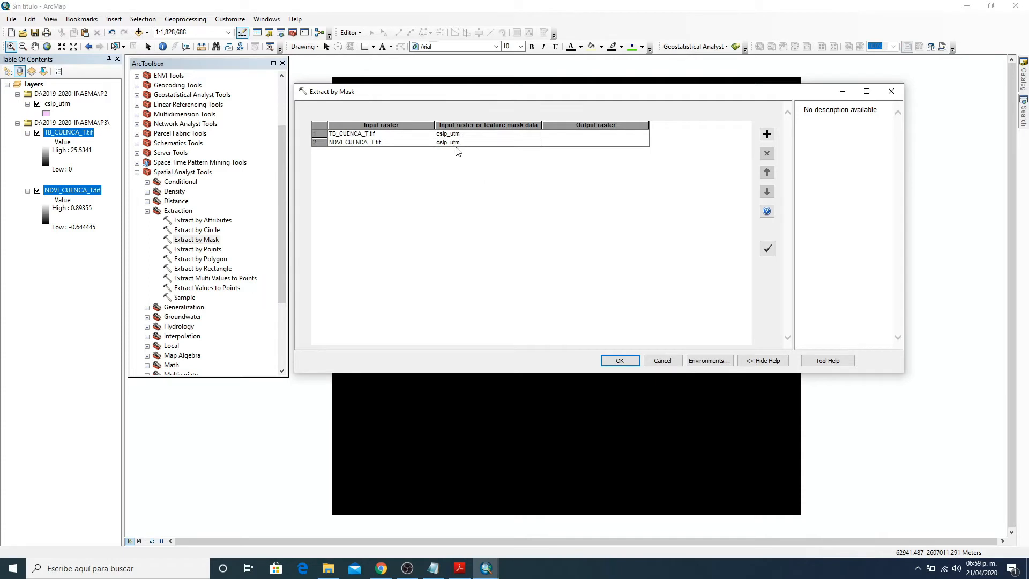
- Set the output raster of the TB_CUENCA_T.tif row to TB_CSLP in the FDT P4 folder
click(573, 138)
double_click(595, 138)
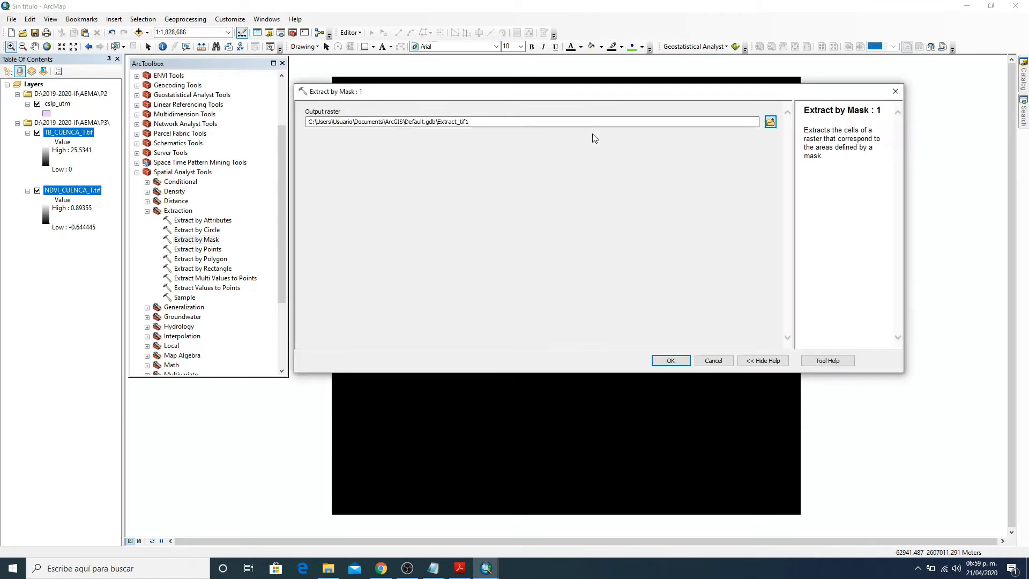
click(770, 123)
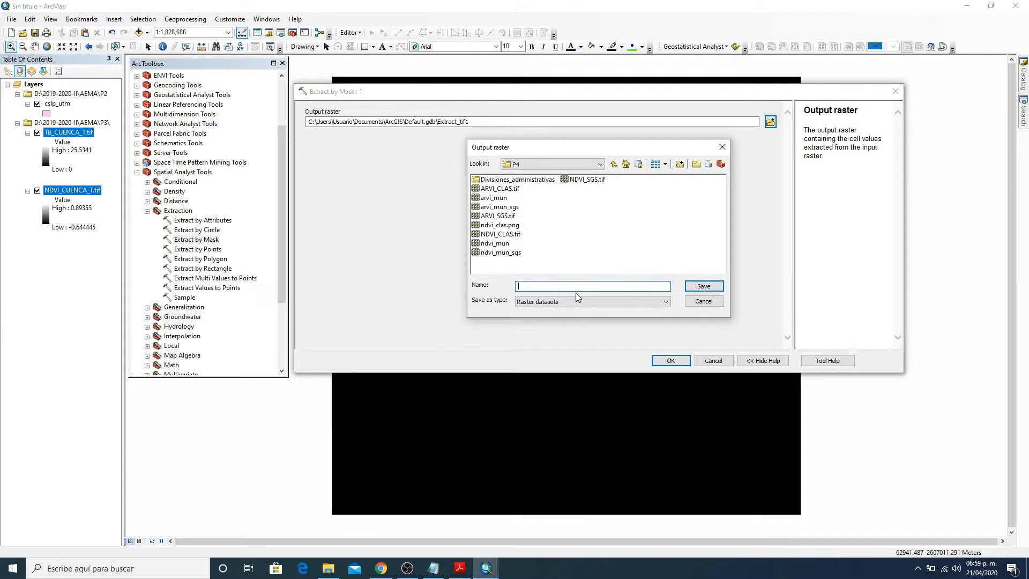
text(TB_CSLP)
click(704, 287)
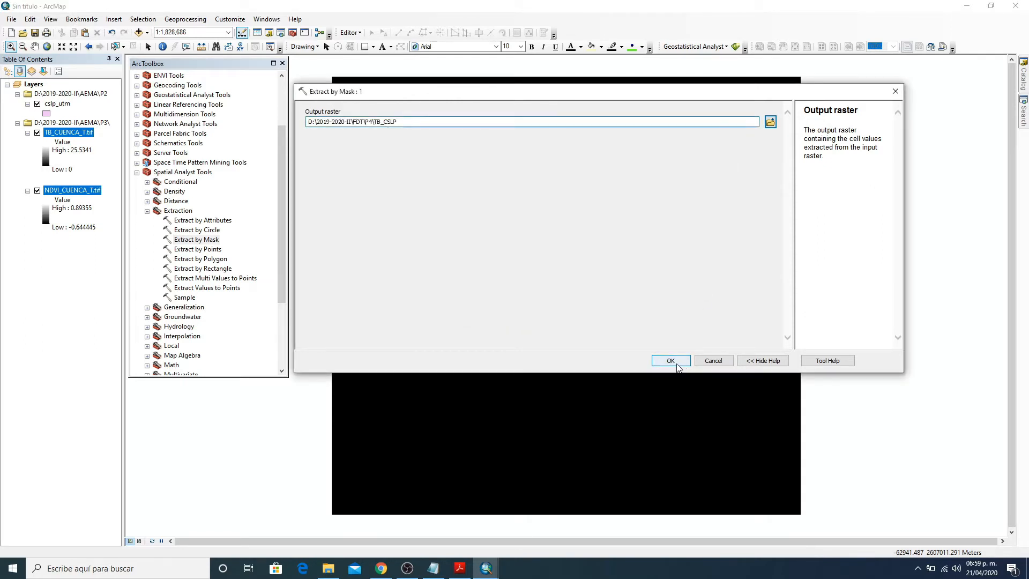
click(670, 360)
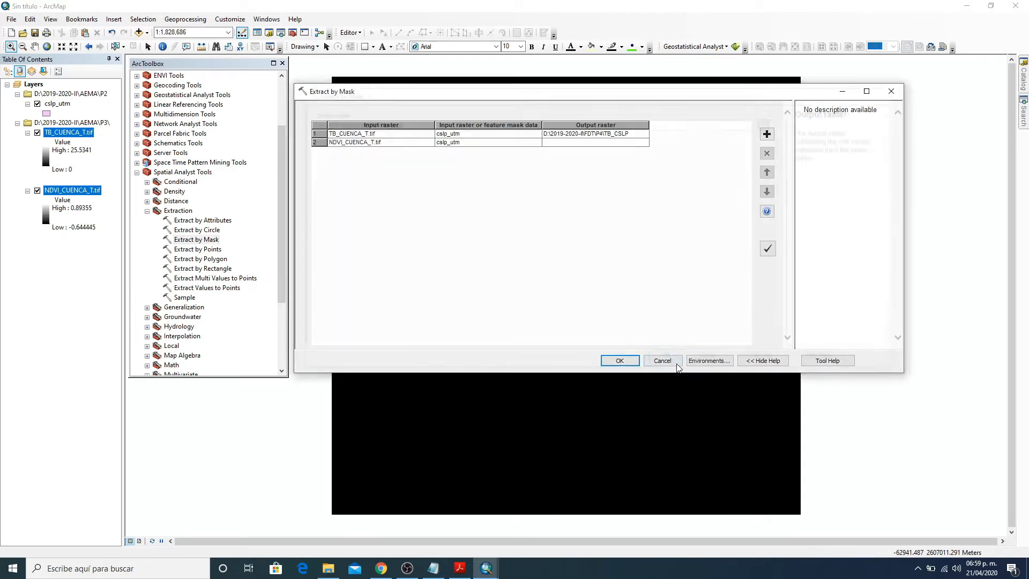
- Fill the output path into the second batch row, rename that output NDVI_CSLP, and try to run Extract by Mask
right_click(637, 134)
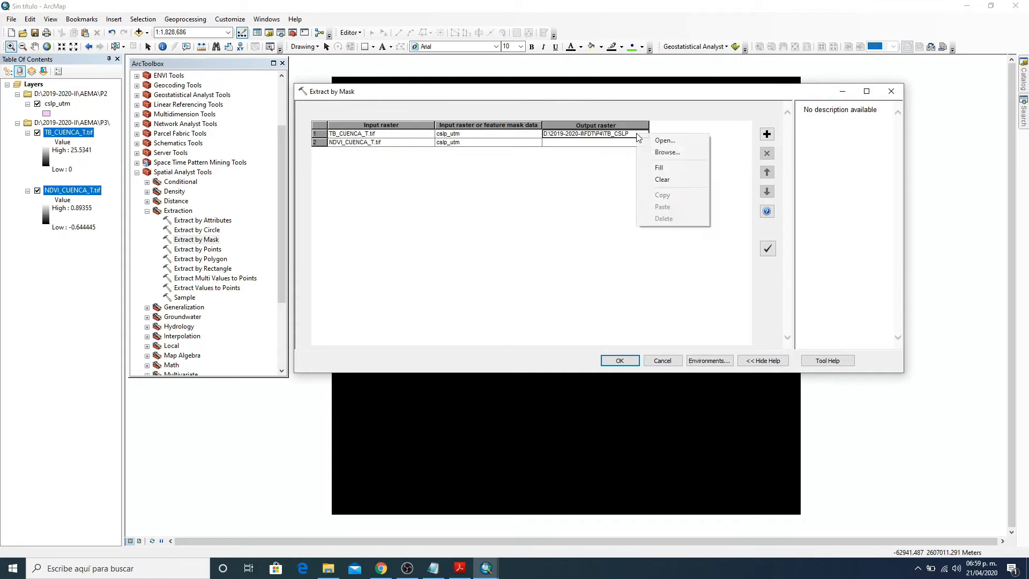
click(660, 168)
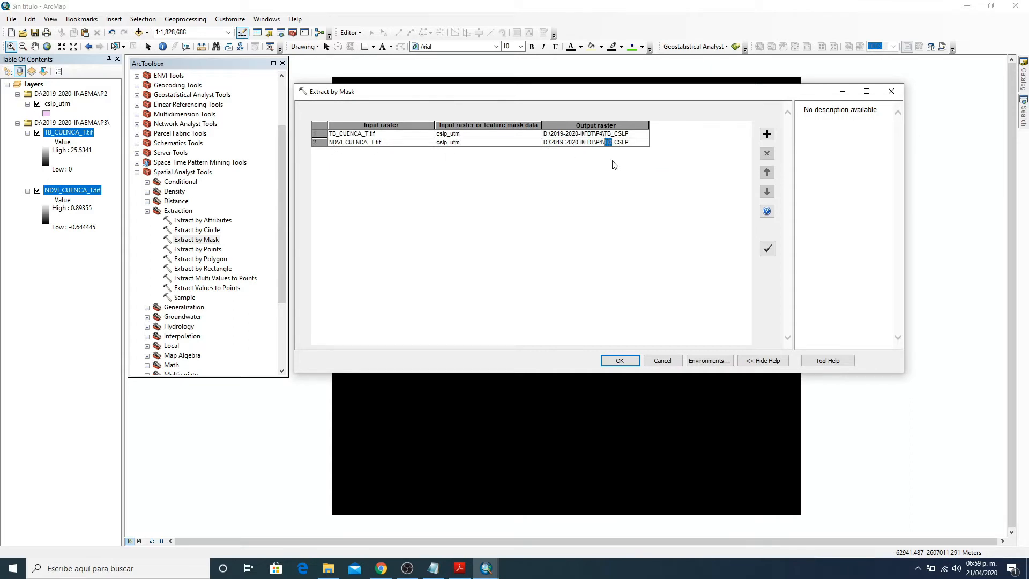
key(BackSpace)
text(NDVI)
click(619, 364)
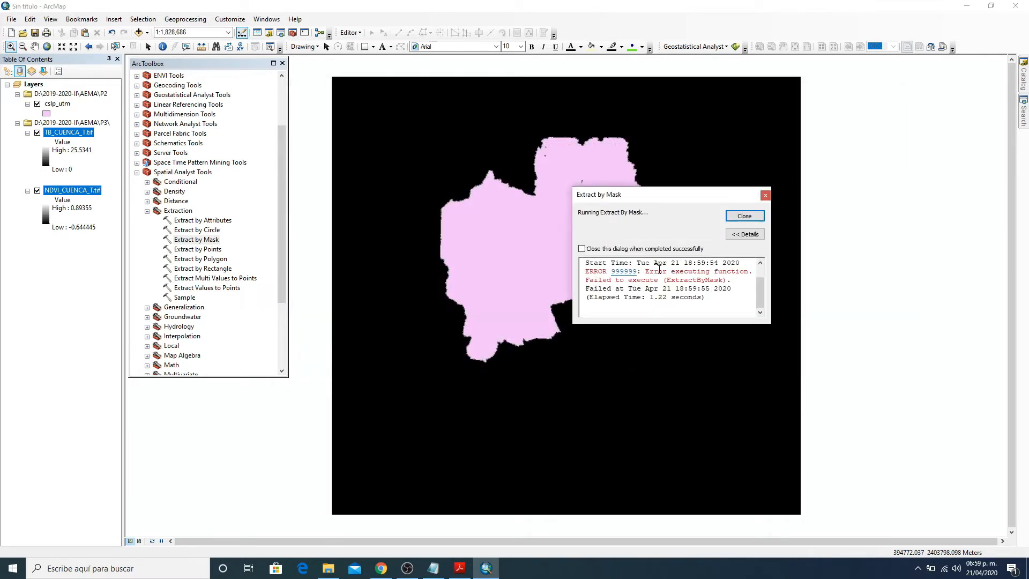
- Dismiss the Extract by Mask run report, check the batch rows, and close the tool
click(758, 219)
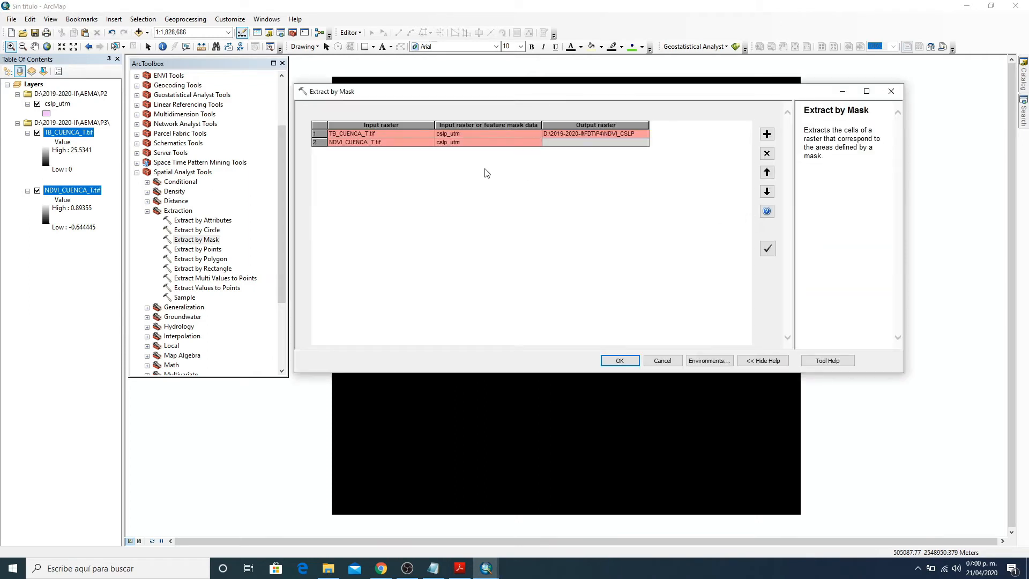
click(333, 136)
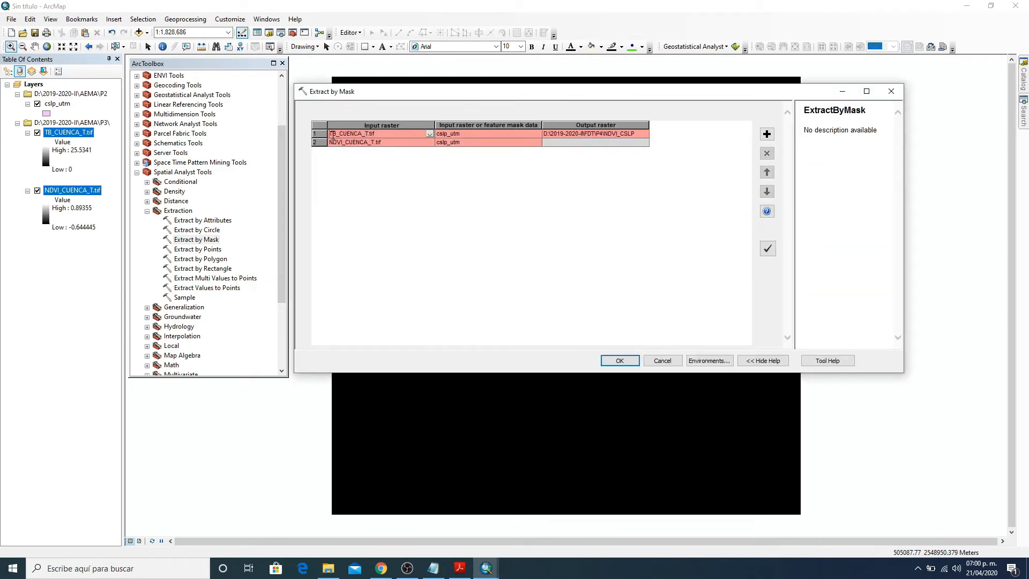
triple_click(374, 134)
click(384, 142)
mouse_move(639, 142)
click(892, 91)
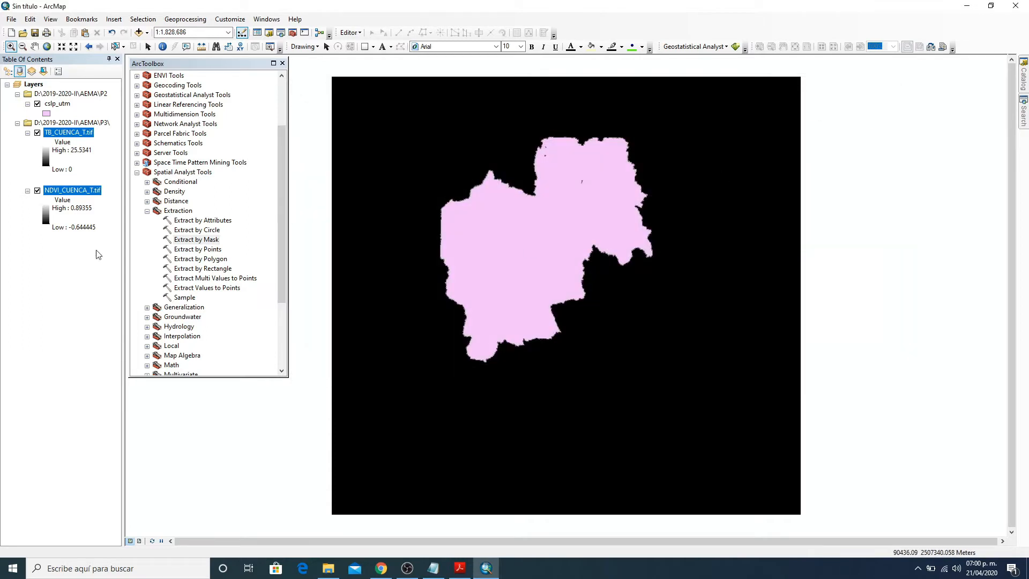
- Start a raster data export of NDVI_CUENCA_T.tif and set its output location to the AEMA\P3 folder
right_click(72, 191)
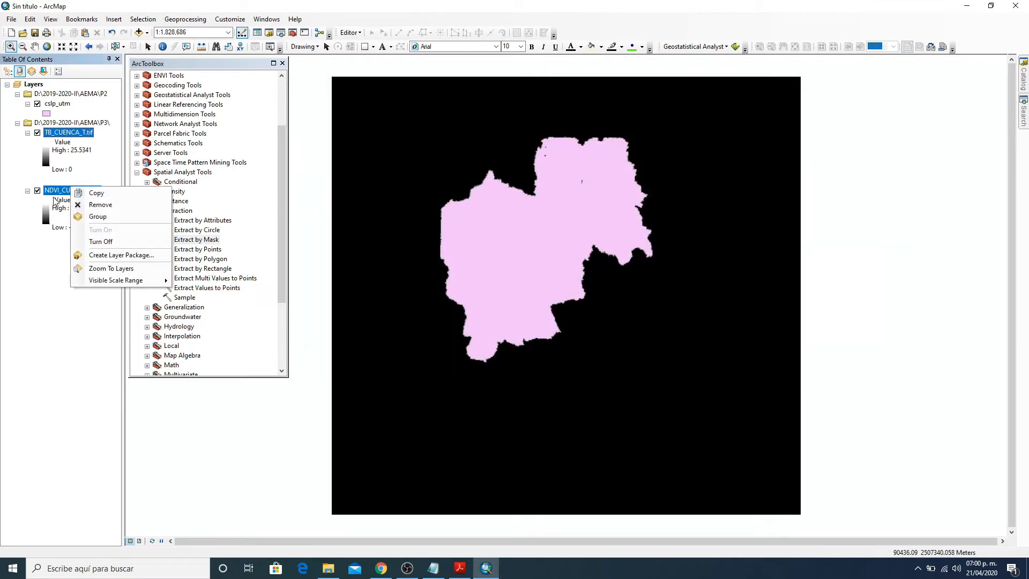
click(41, 206)
click(71, 192)
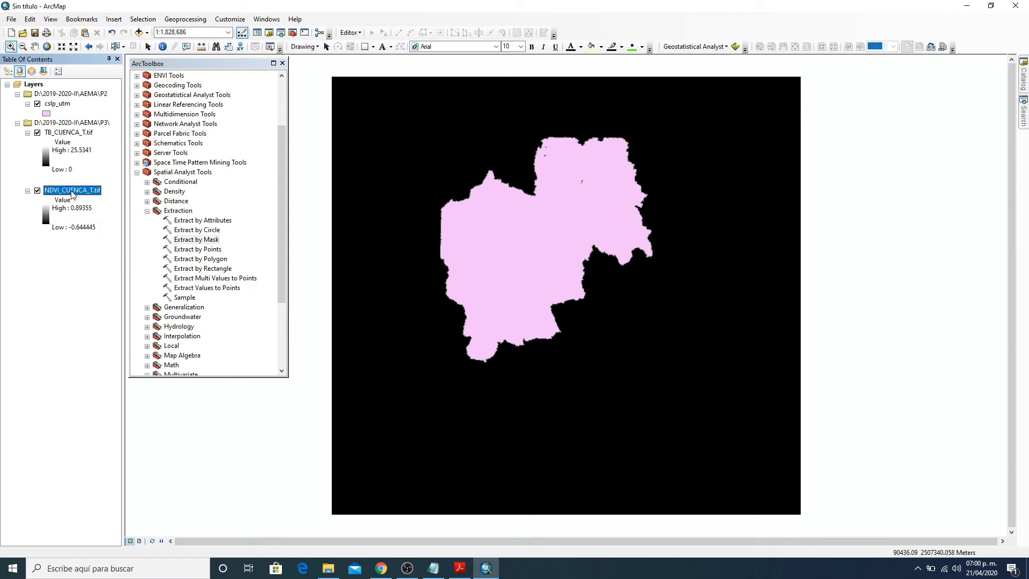
right_click(73, 193)
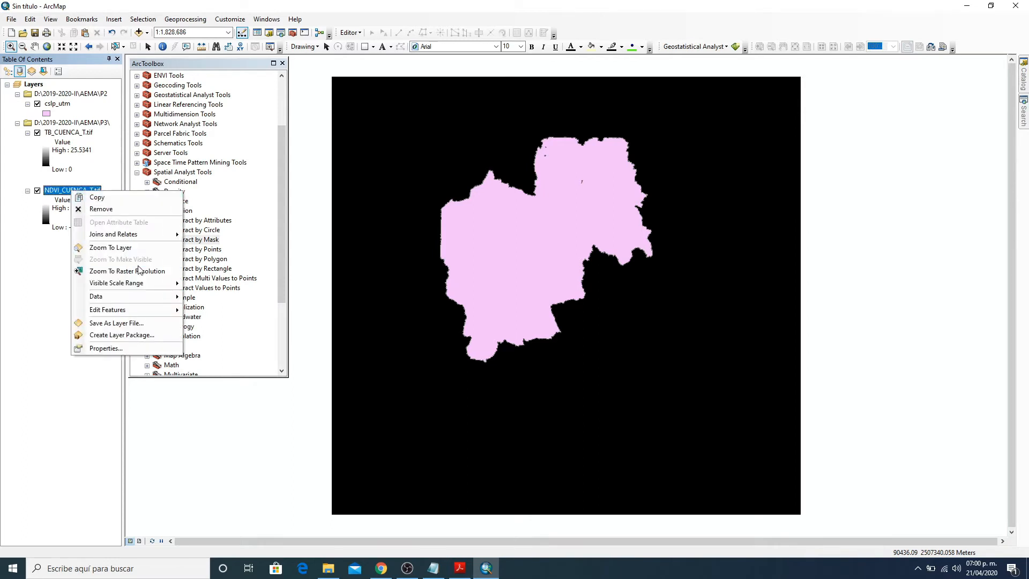
mouse_move(145, 298)
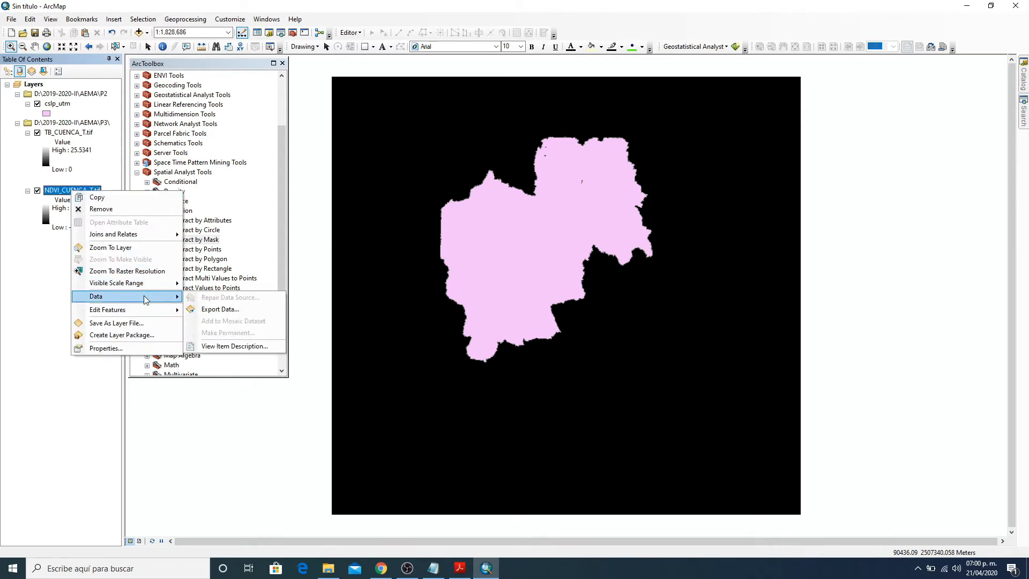
click(217, 309)
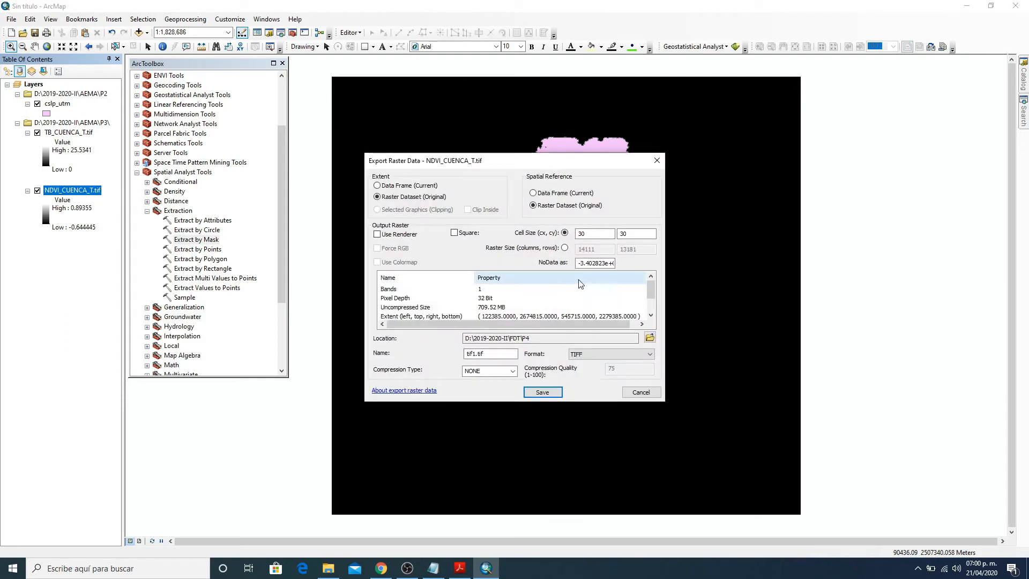
click(650, 337)
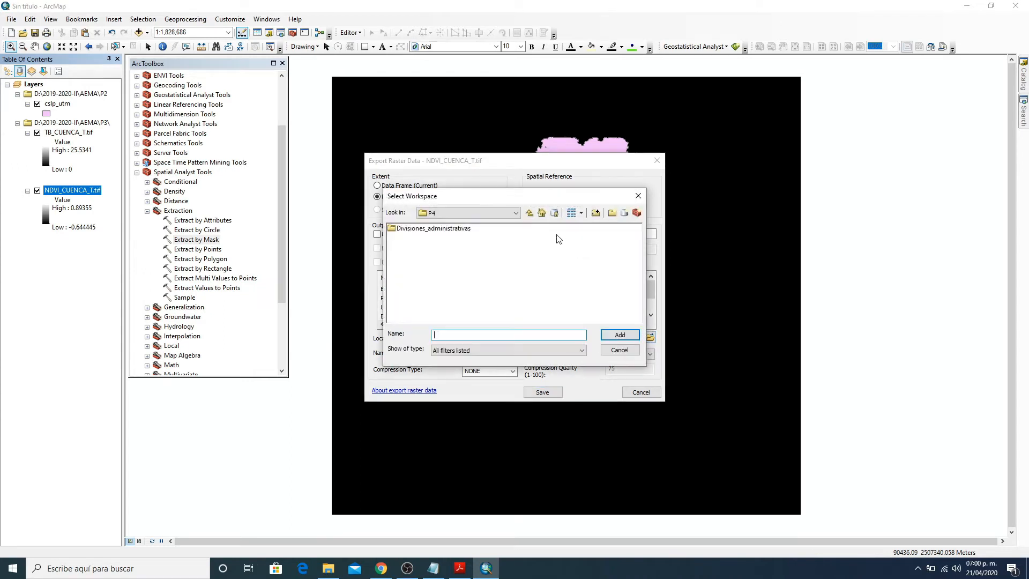
click(529, 214)
click(530, 213)
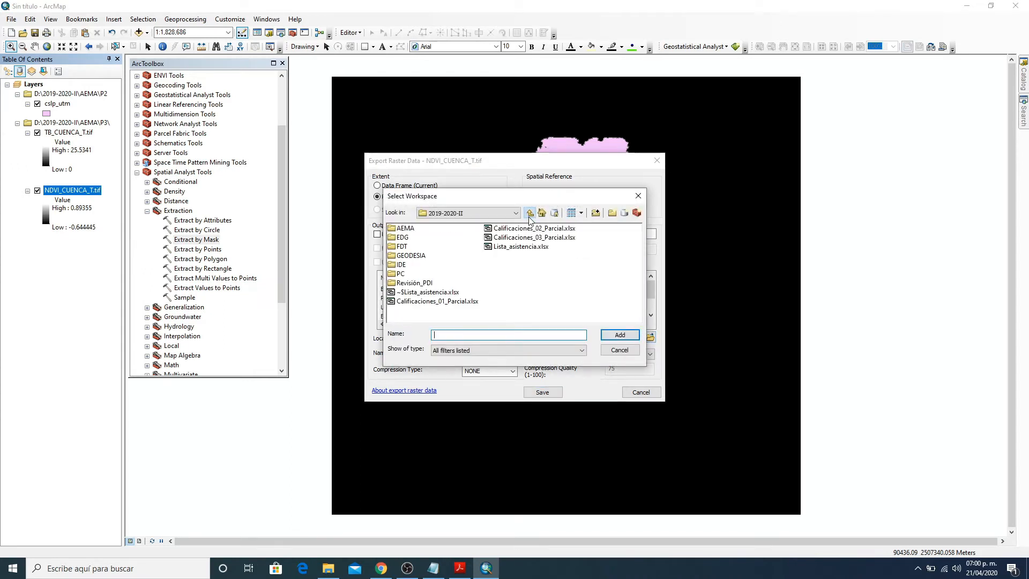
double_click(406, 228)
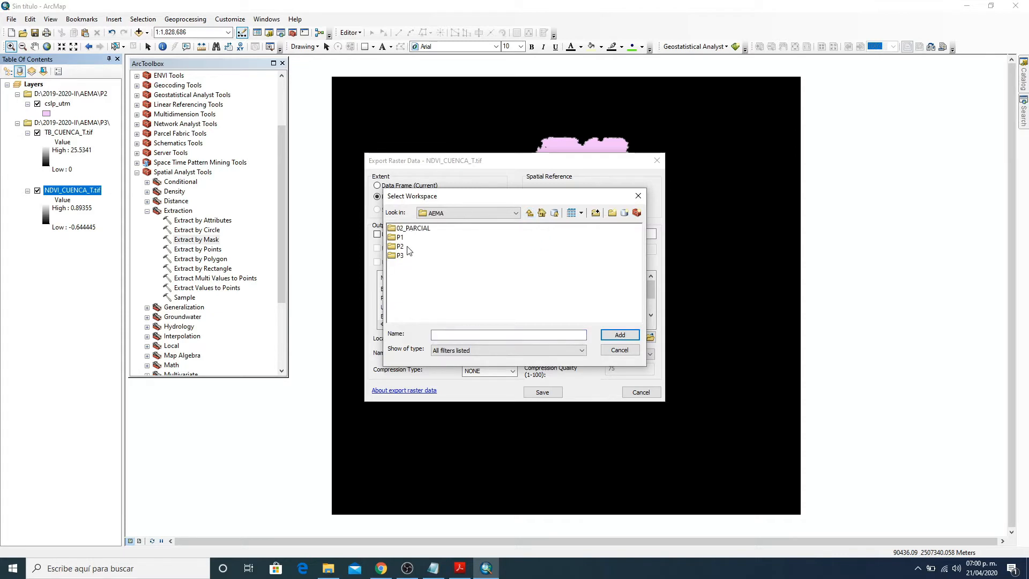
click(402, 257)
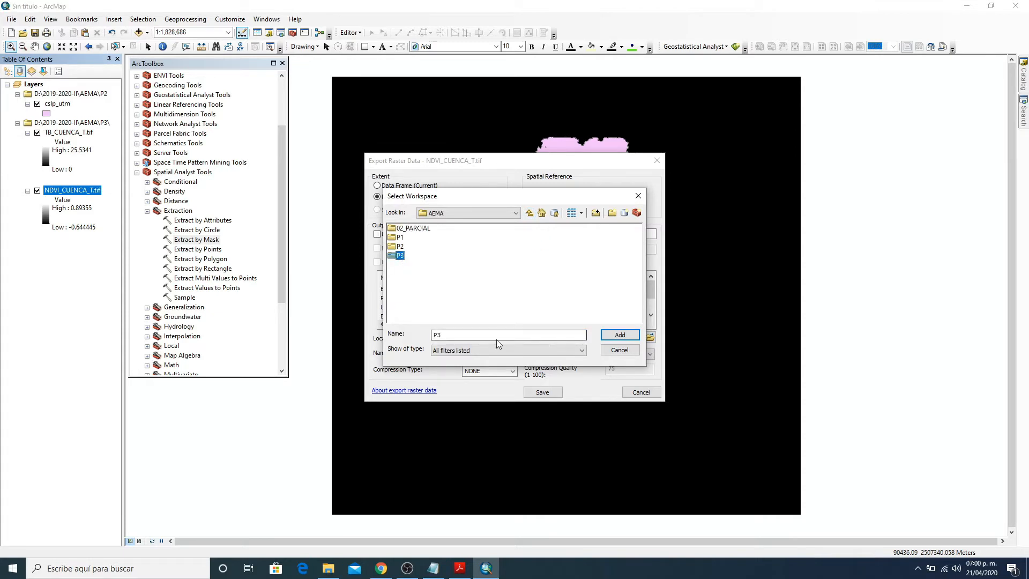
click(620, 335)
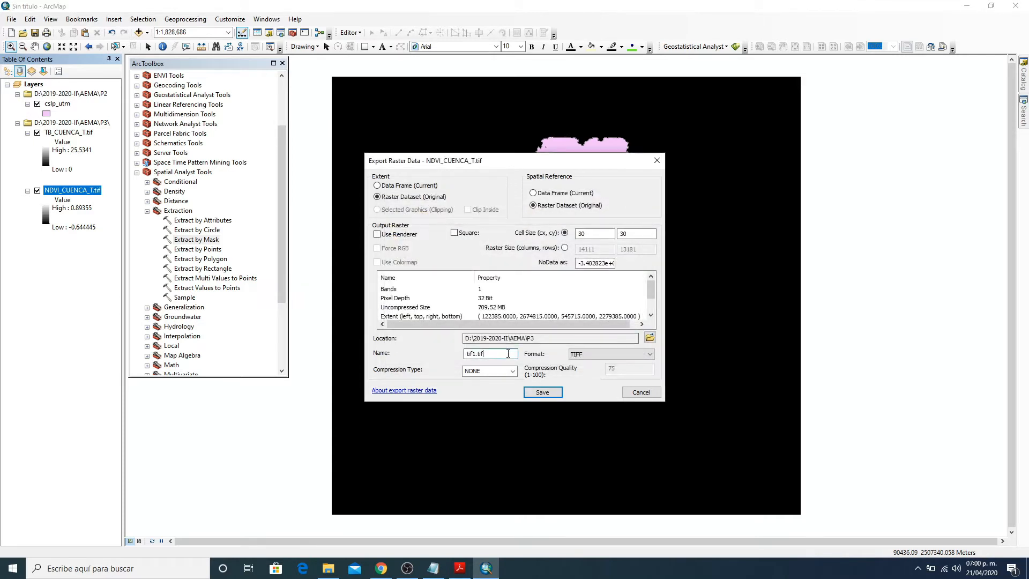
- Export the NDVI raster as NDVI_C in GRID format and add it to the map as a layer
double_click(486, 355)
text(NDVI_C)
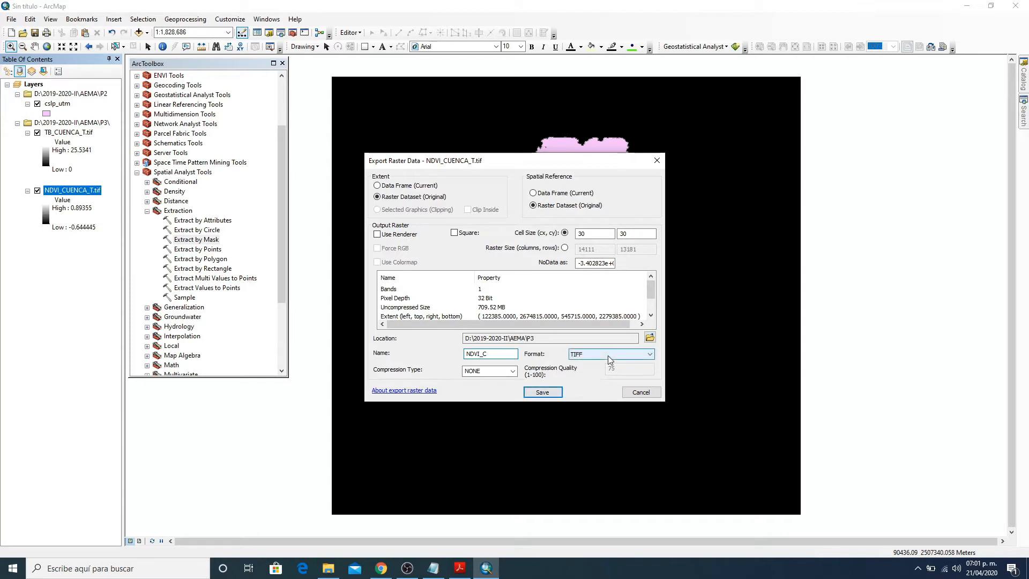
click(650, 354)
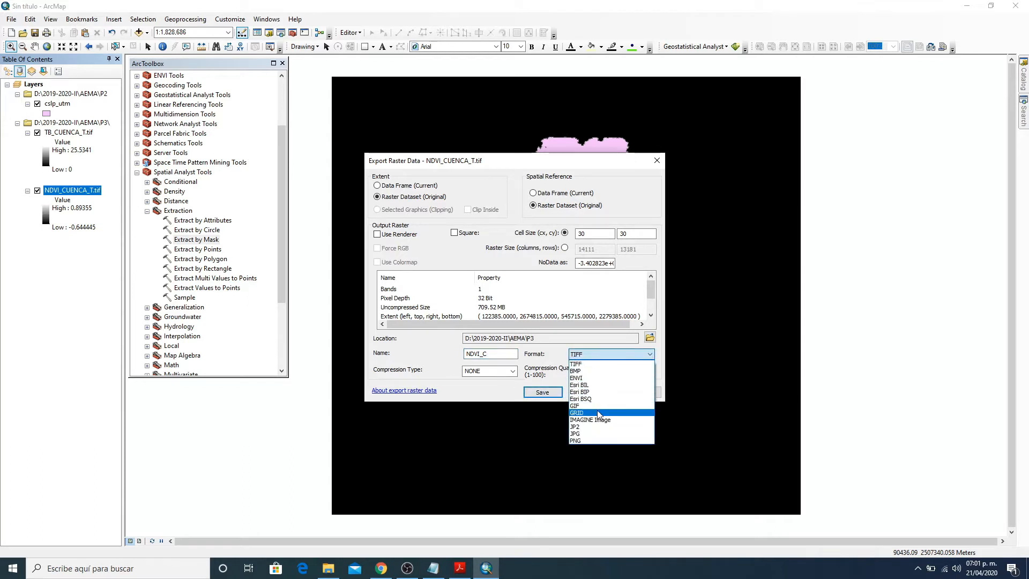
click(598, 410)
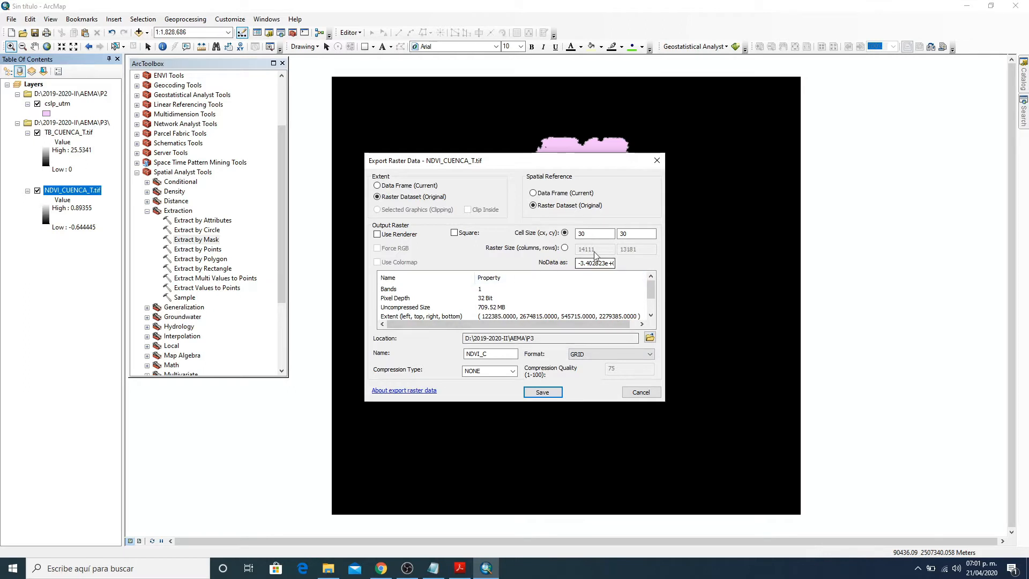
click(555, 395)
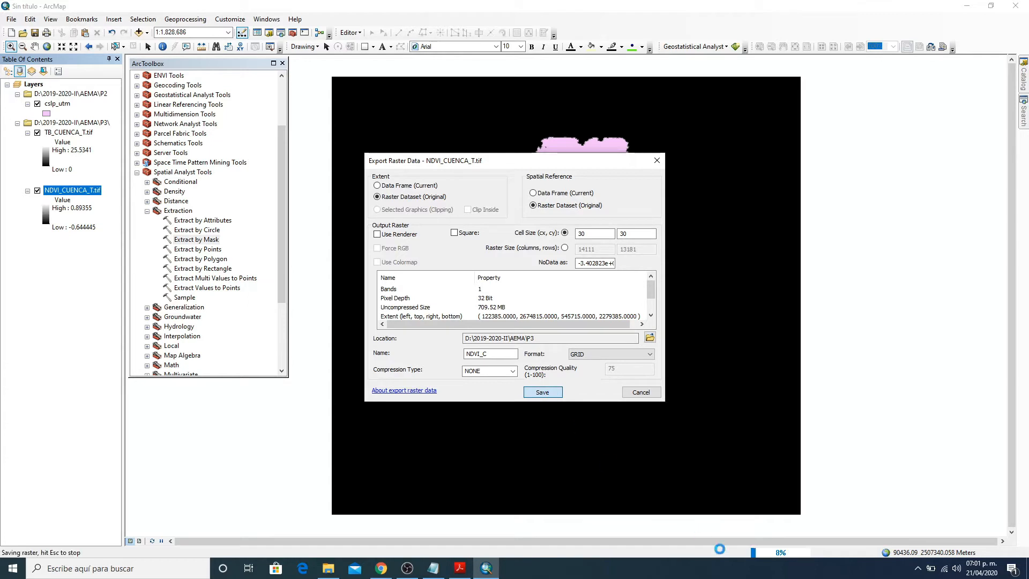
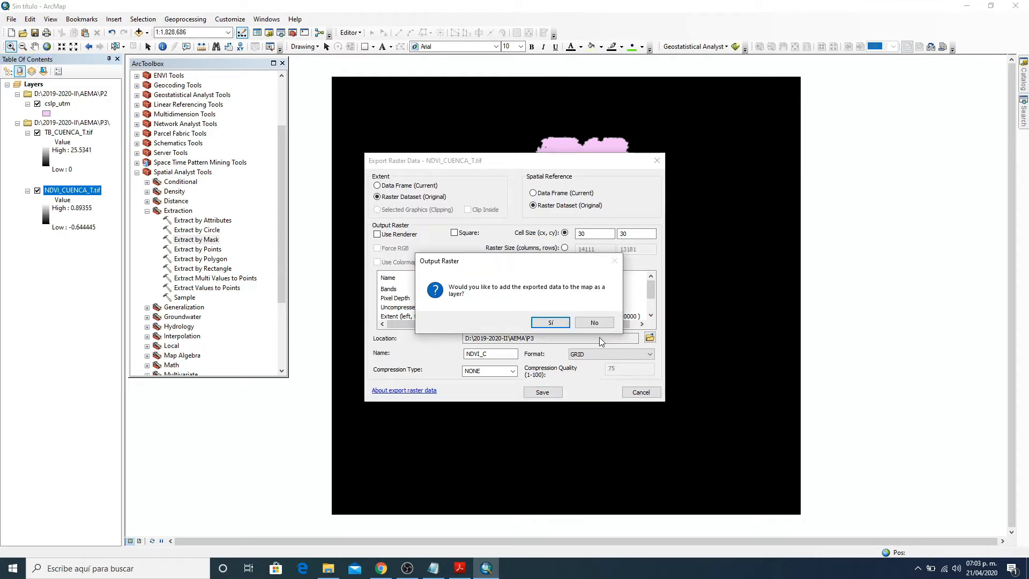
click(542, 322)
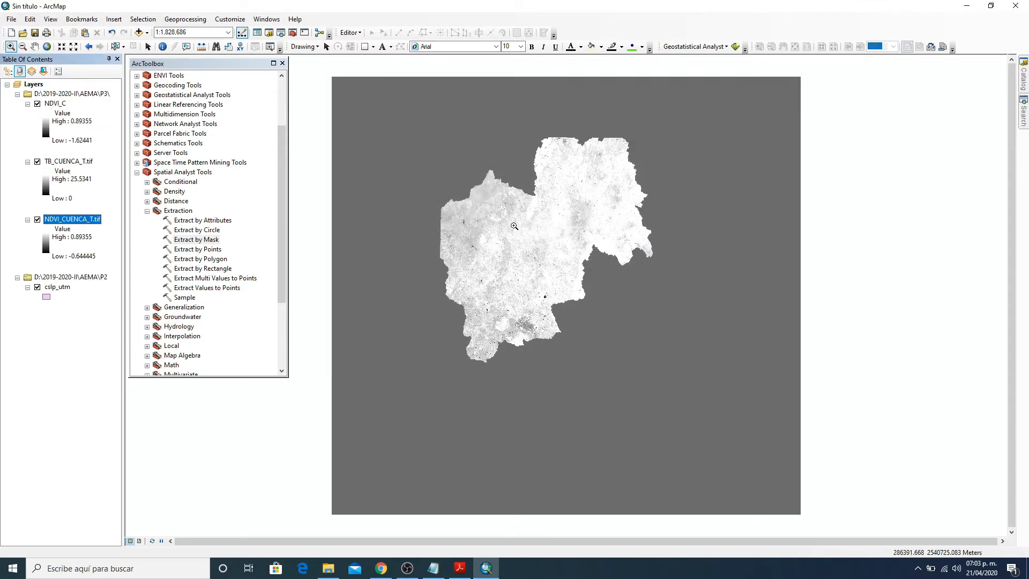
- Export TB_CUENCA_T.tif as TB_C in GRID format to the AEMA\P3 folder and add it to the map
click(78, 142)
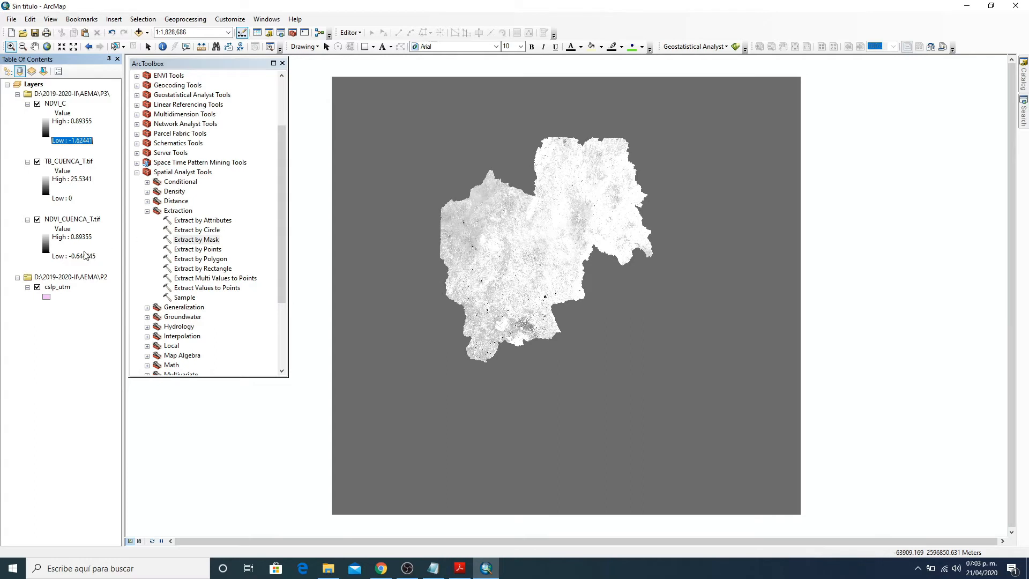
right_click(71, 163)
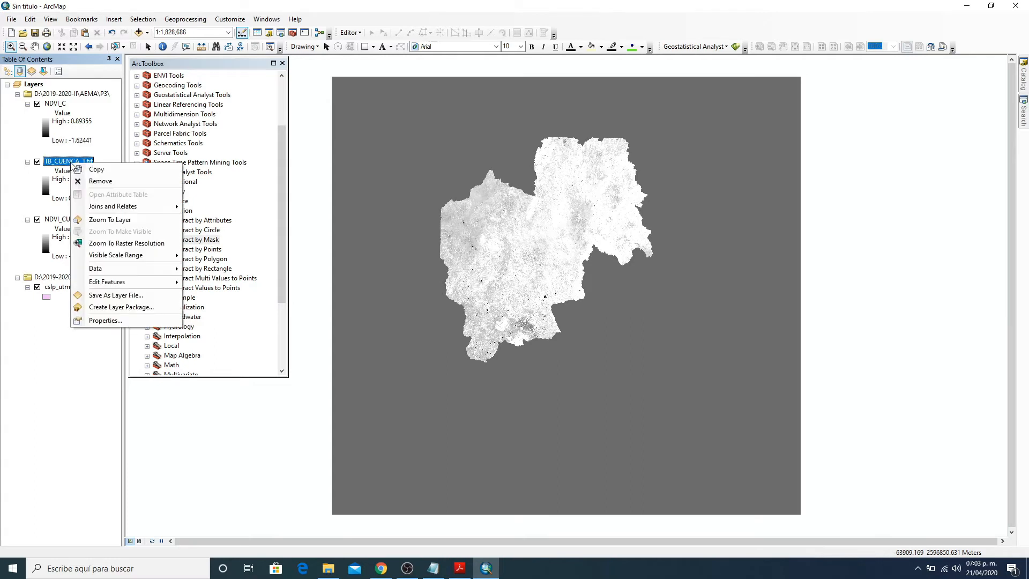
mouse_move(135, 270)
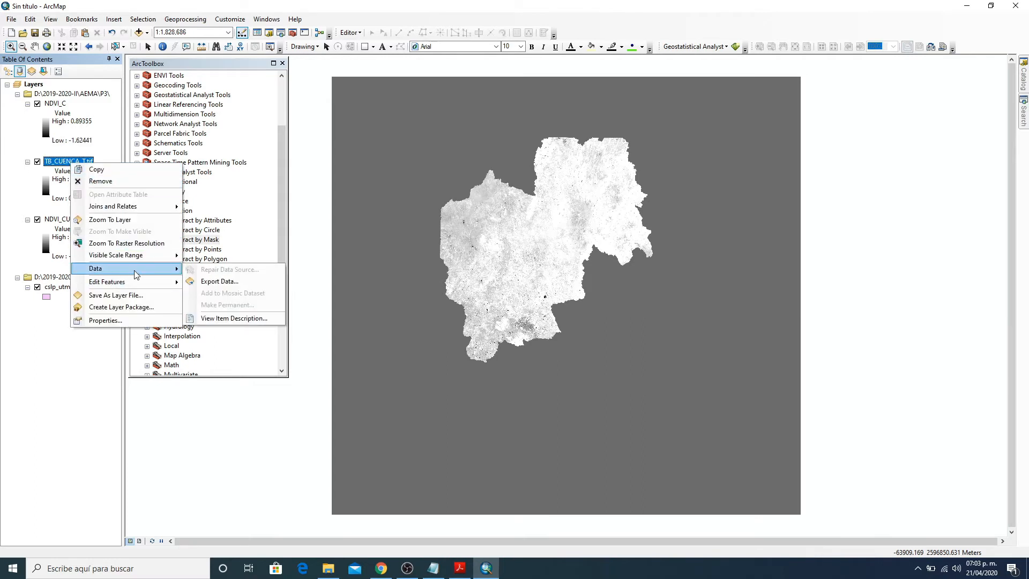
click(224, 283)
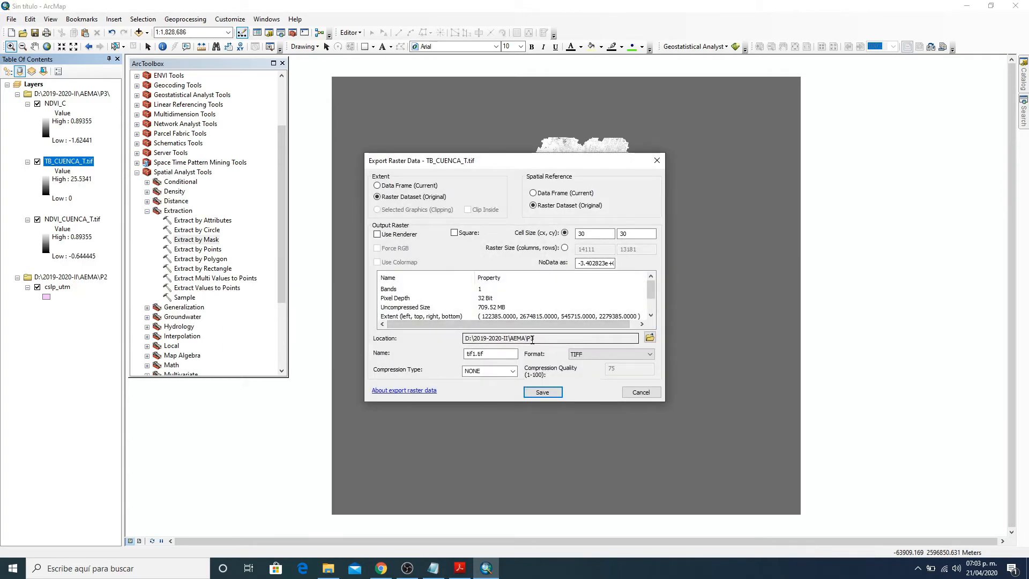
double_click(482, 353)
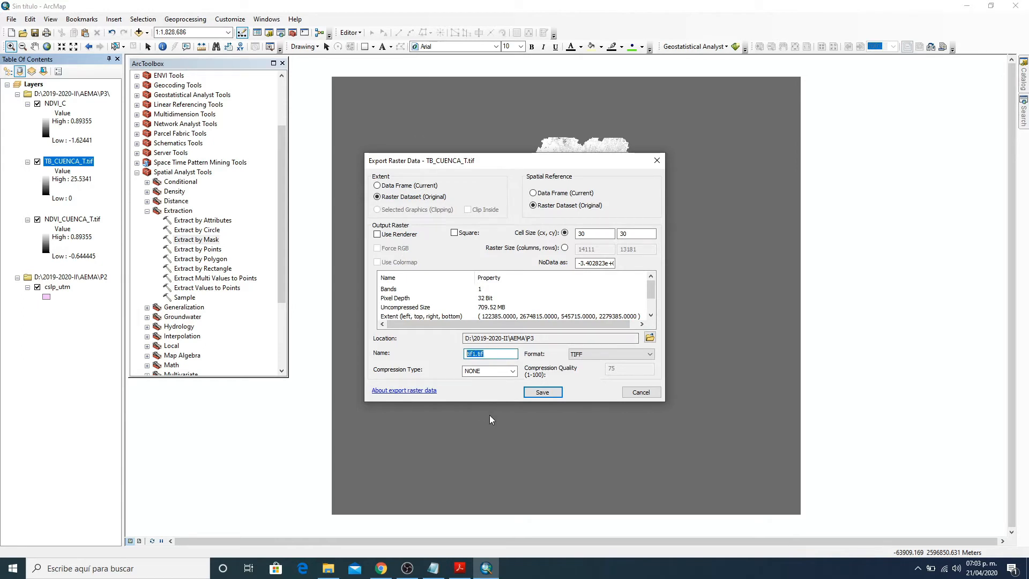
text(TB_C)
click(611, 354)
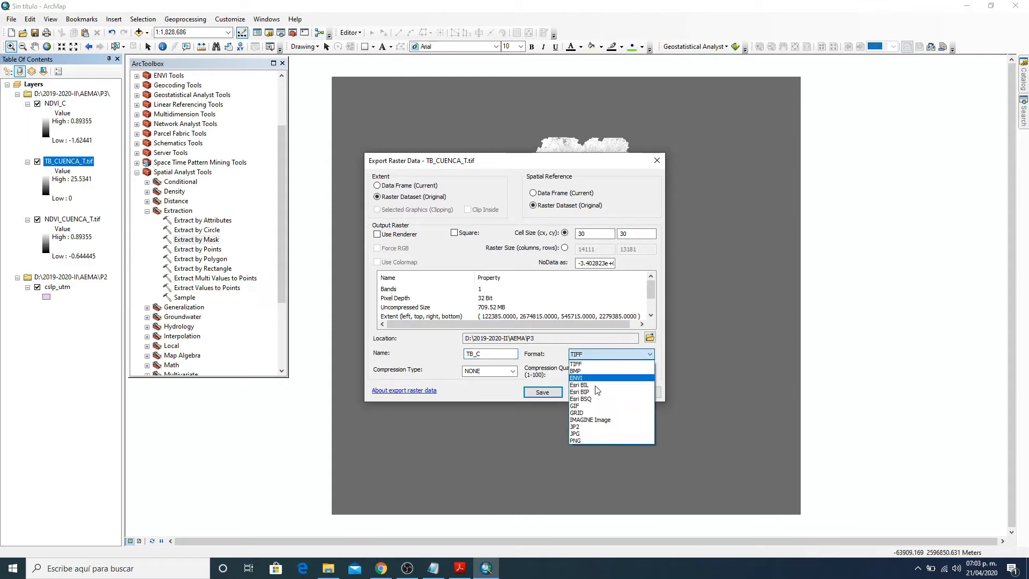
click(588, 413)
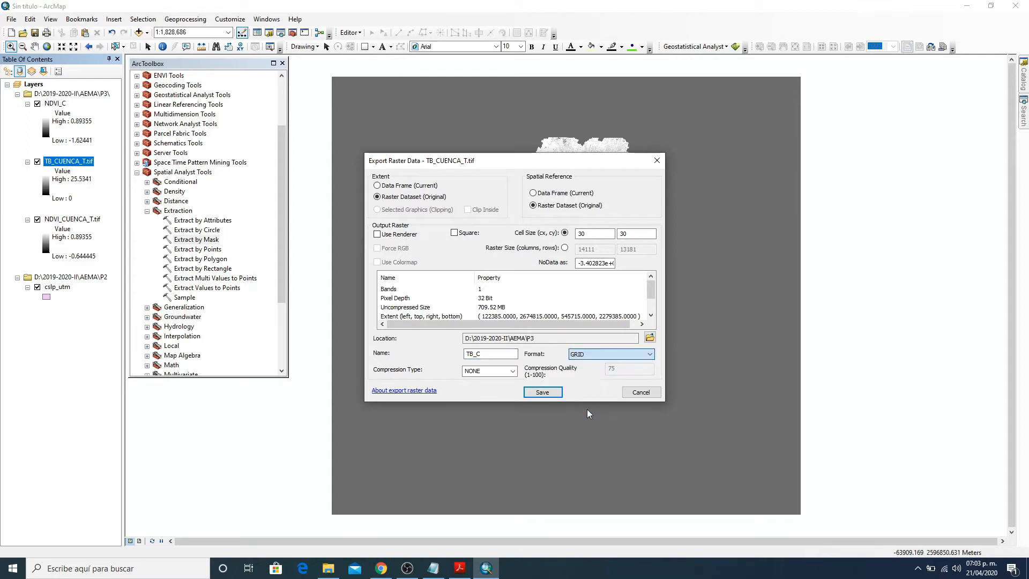
click(543, 393)
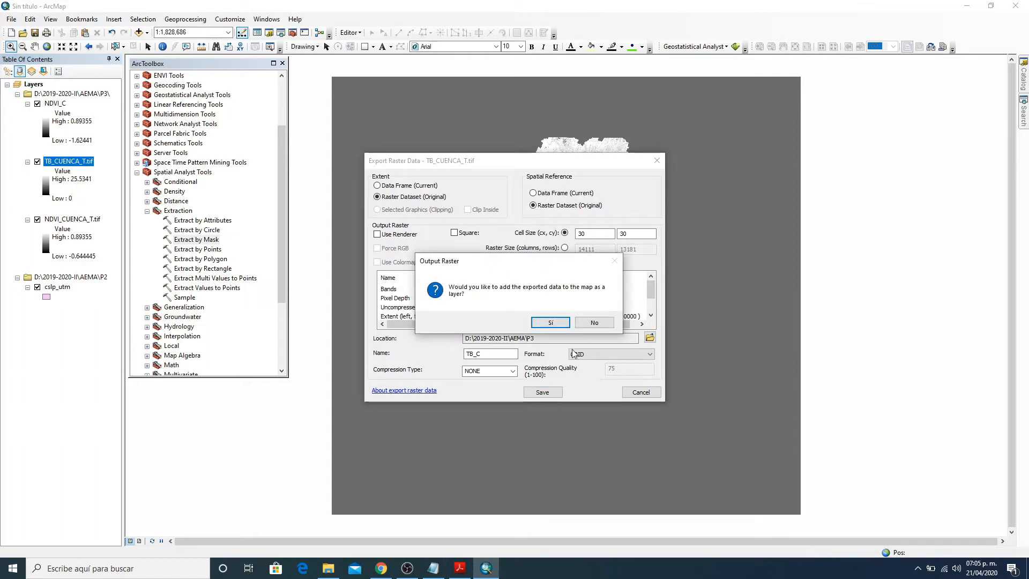
click(555, 325)
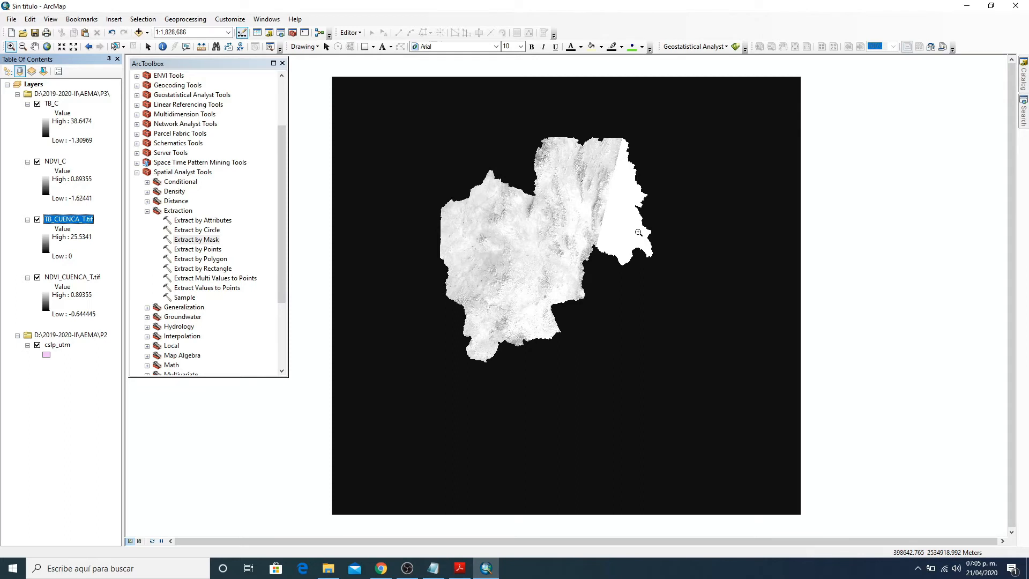
- Remove the TB_CUENCA_T.tif and NDVI_CUENCA_T.tif layers from the map
ctrl+click(83, 278)
right_click(81, 220)
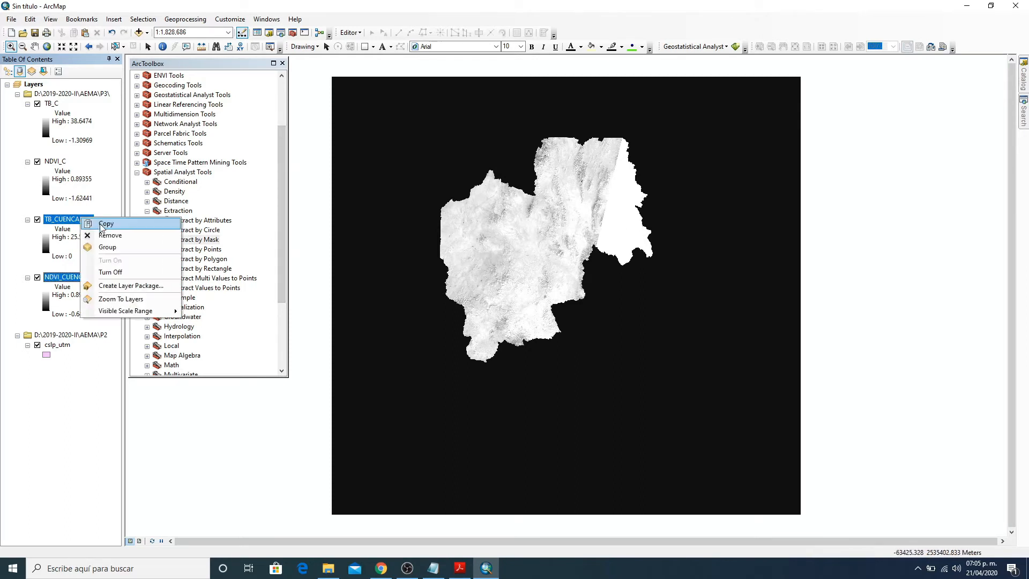
click(110, 236)
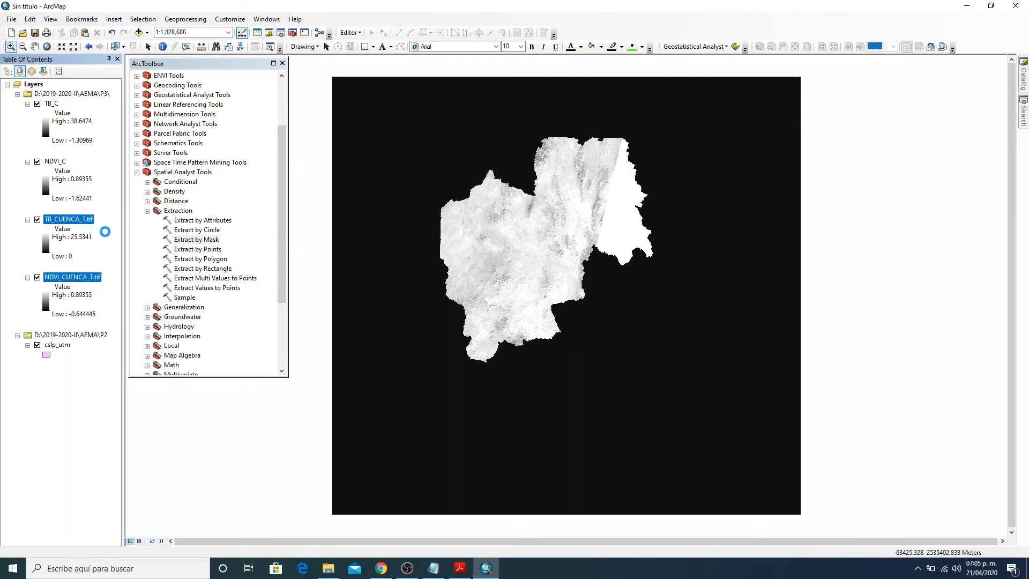
- Open Extract by Mask in batch mode and load TB_C and NDVI_C as the input rasters
right_click(197, 242)
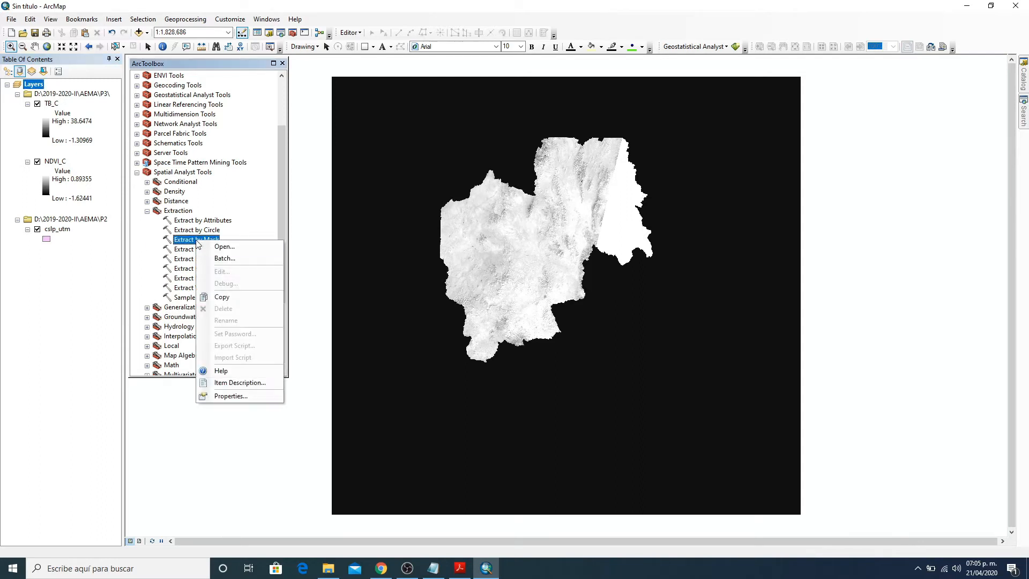
click(228, 260)
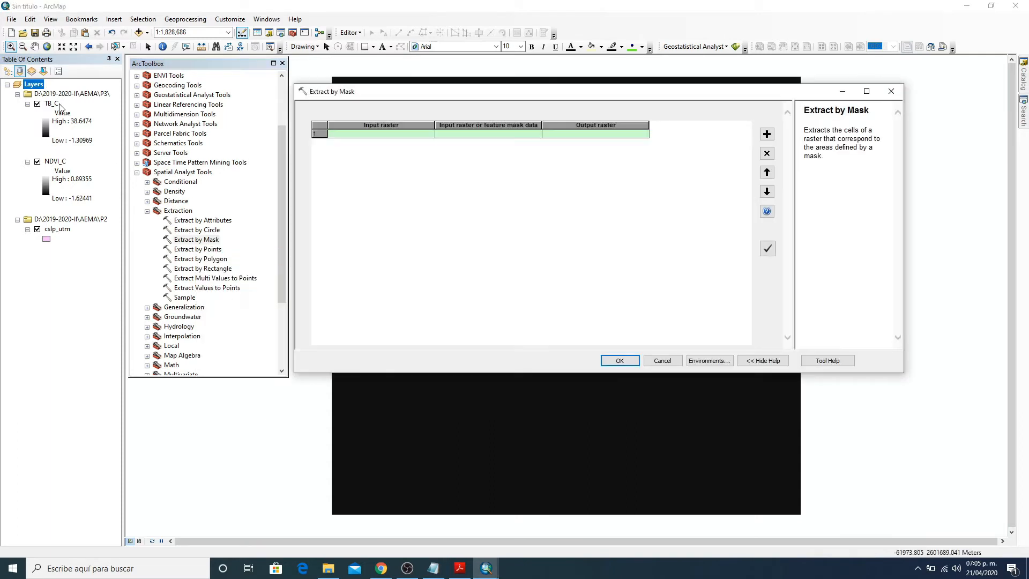
click(59, 105)
ctrl+click(64, 162)
ctrl+click(56, 106)
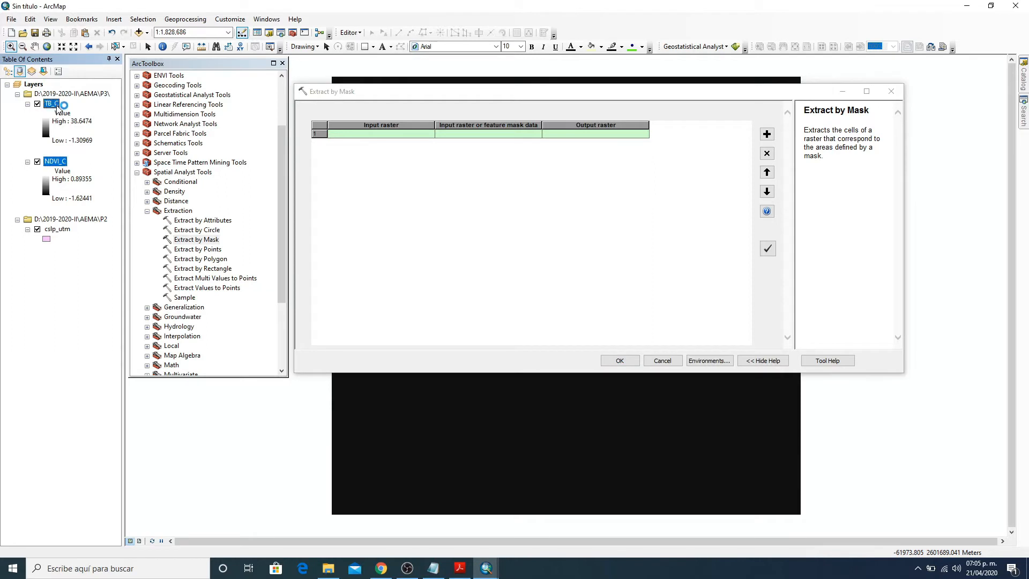
drag(58, 109, 344, 143)
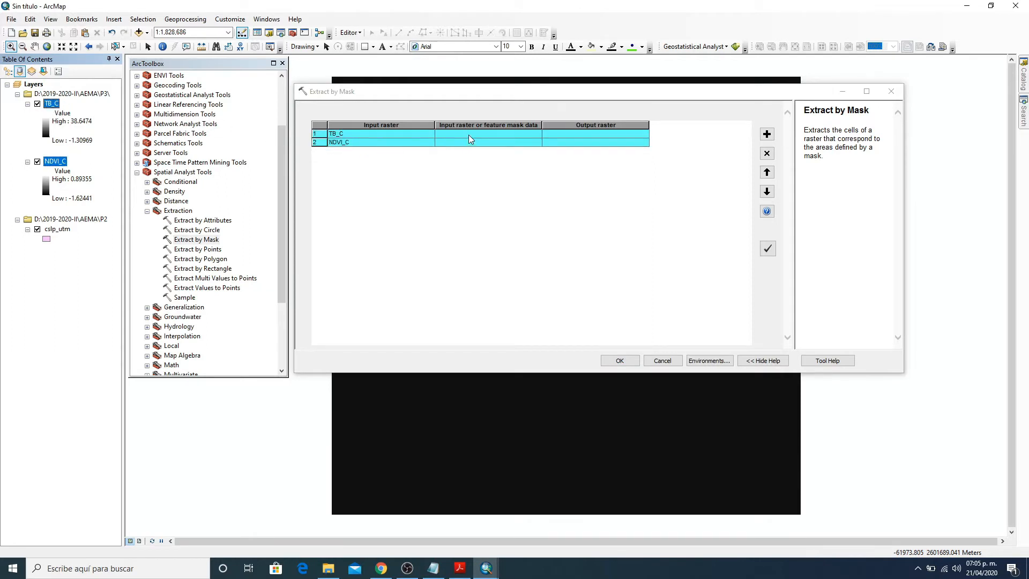
- Set cslp_utm as the mask data for the TB_C row and fill it into the NDVI_C row
click(500, 134)
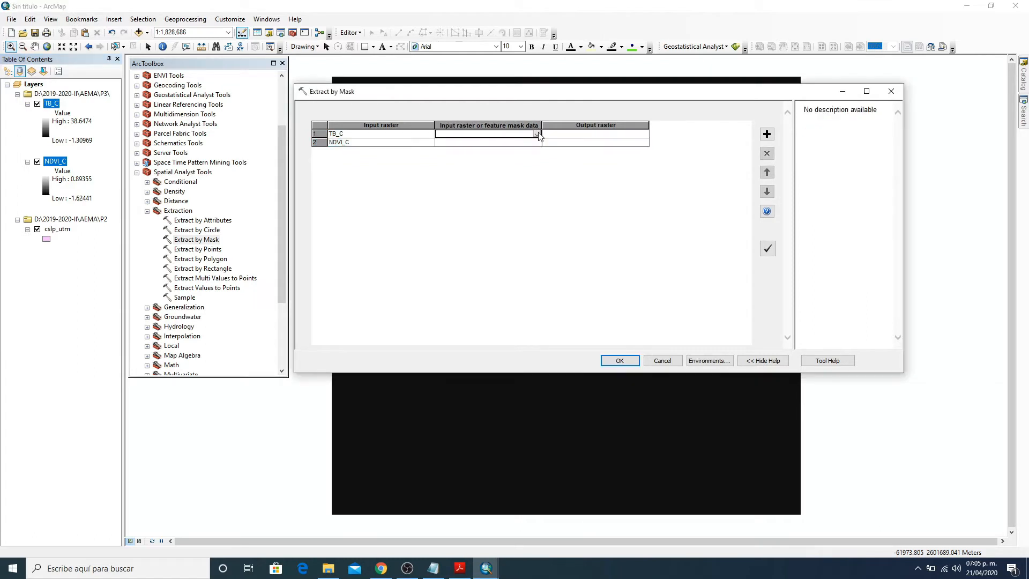
click(538, 134)
click(459, 157)
right_click(489, 134)
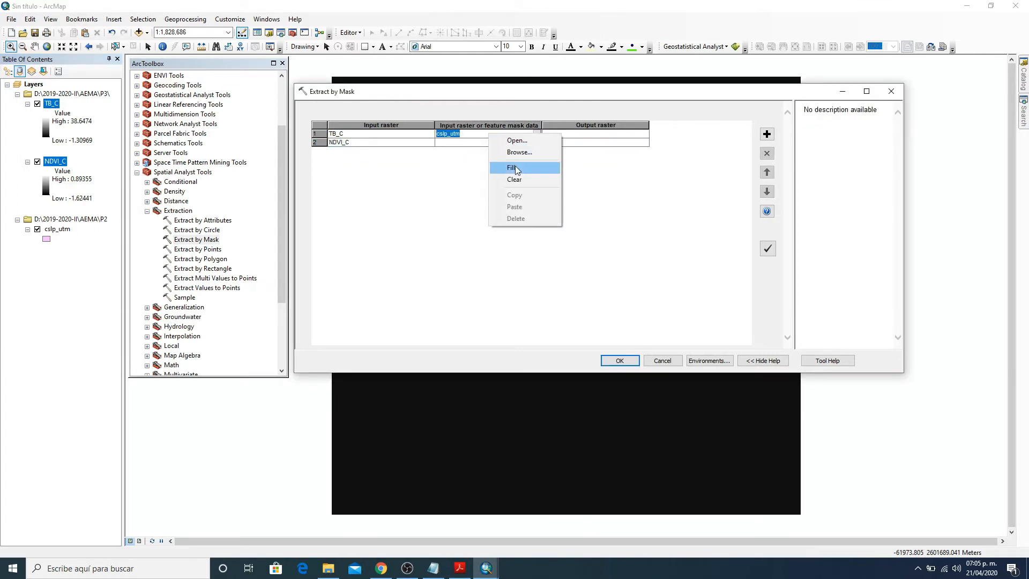
click(515, 169)
right_click(490, 135)
click(498, 170)
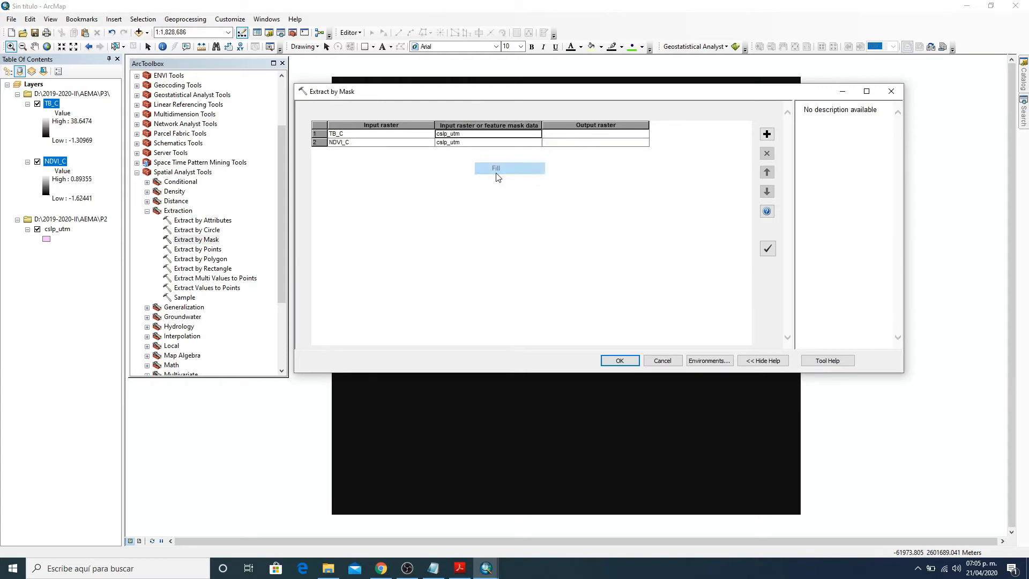
- Set the TB_C row's output raster to TB_CLSP in the 2019-2020-II\FDT\P4 folder
double_click(598, 135)
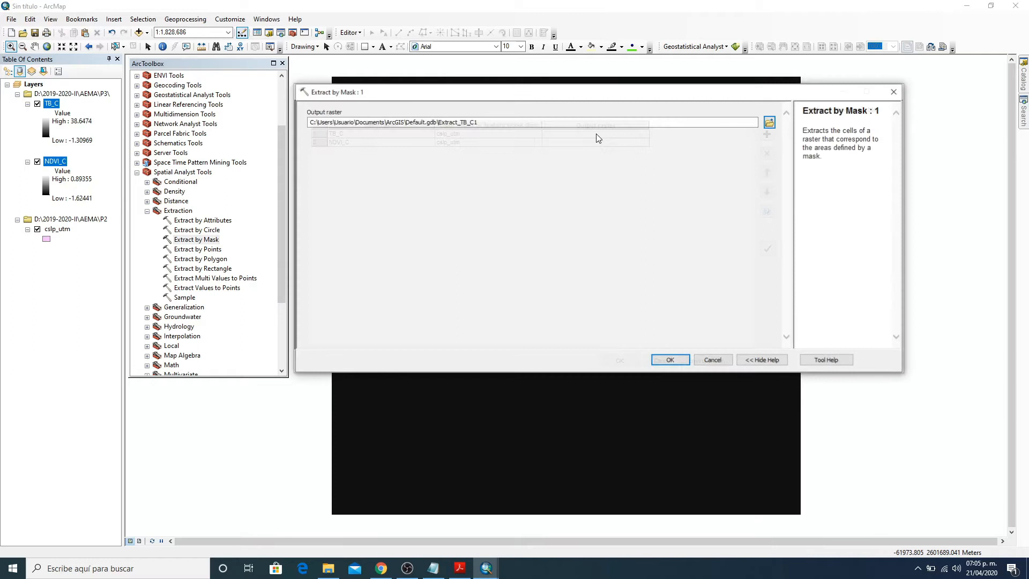
click(771, 122)
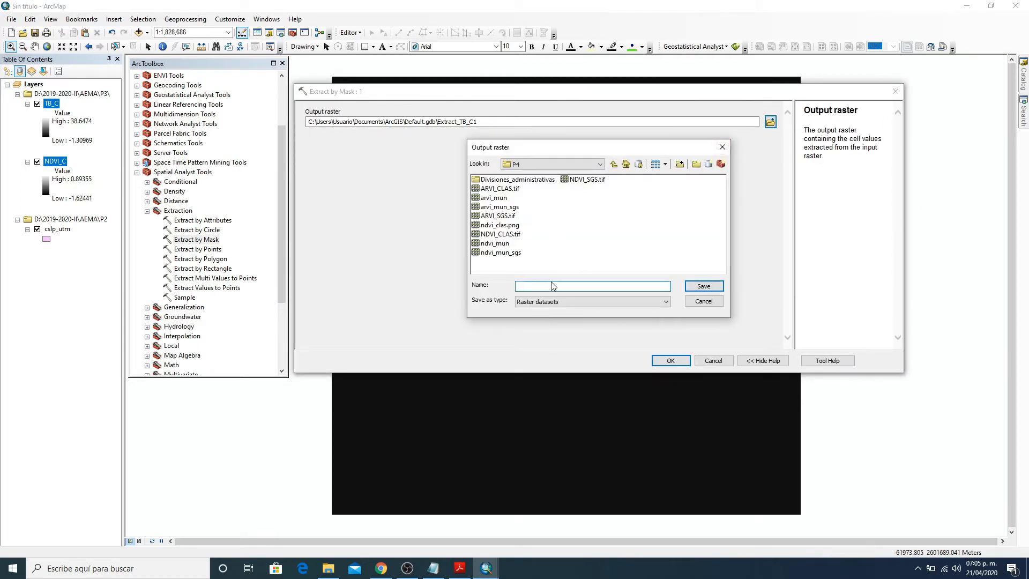
text(TB_CLSP)
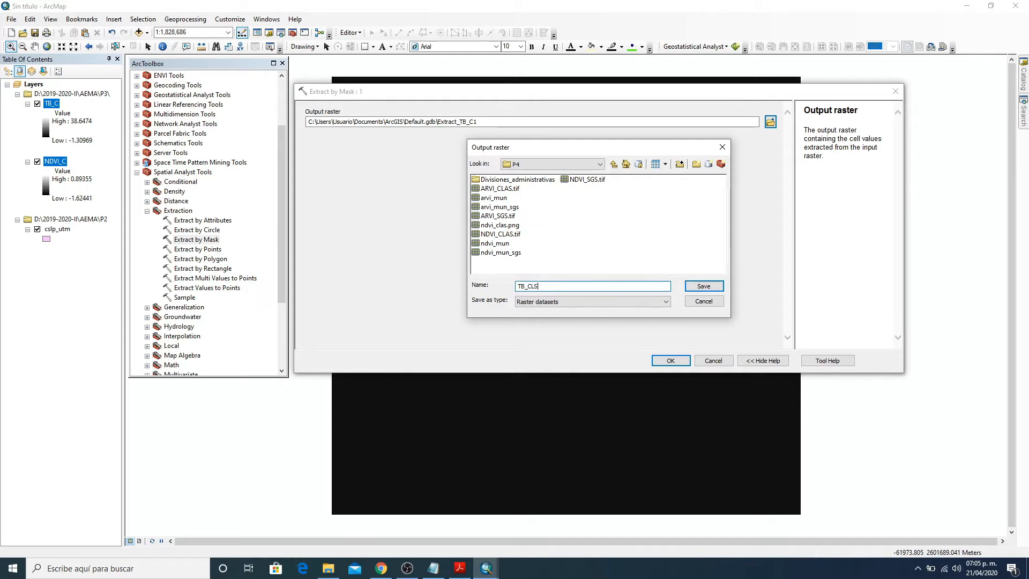
click(713, 289)
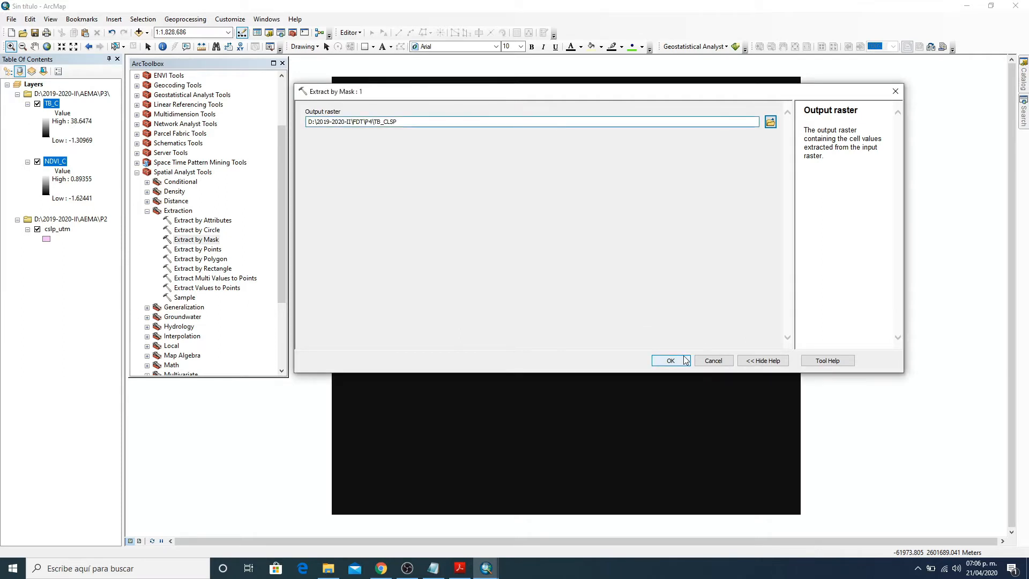
click(685, 360)
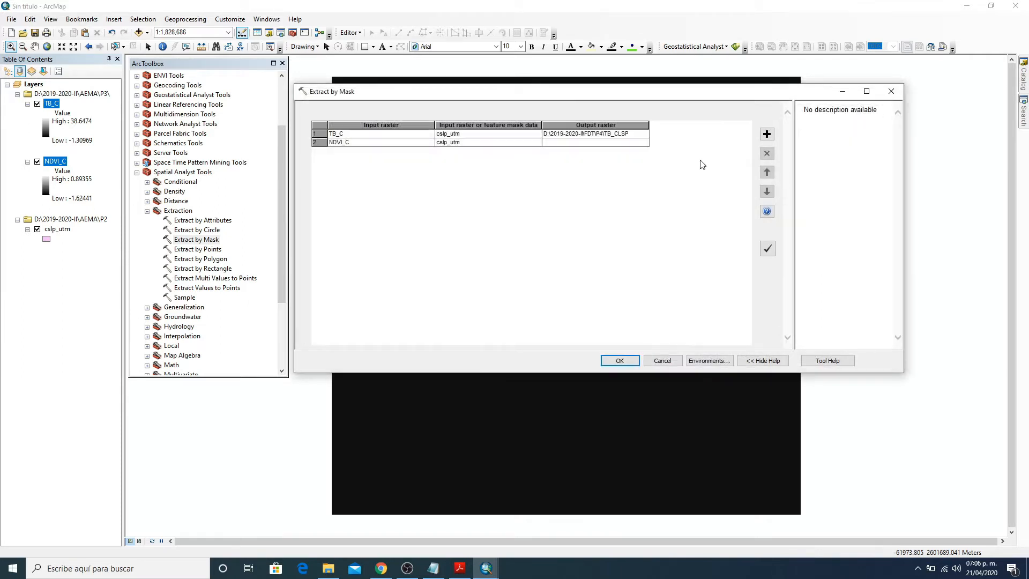
- Fill the output path into the NDVI_C row, rename that output NDVI_CLSP, and run the batch extraction
right_click(633, 136)
click(659, 166)
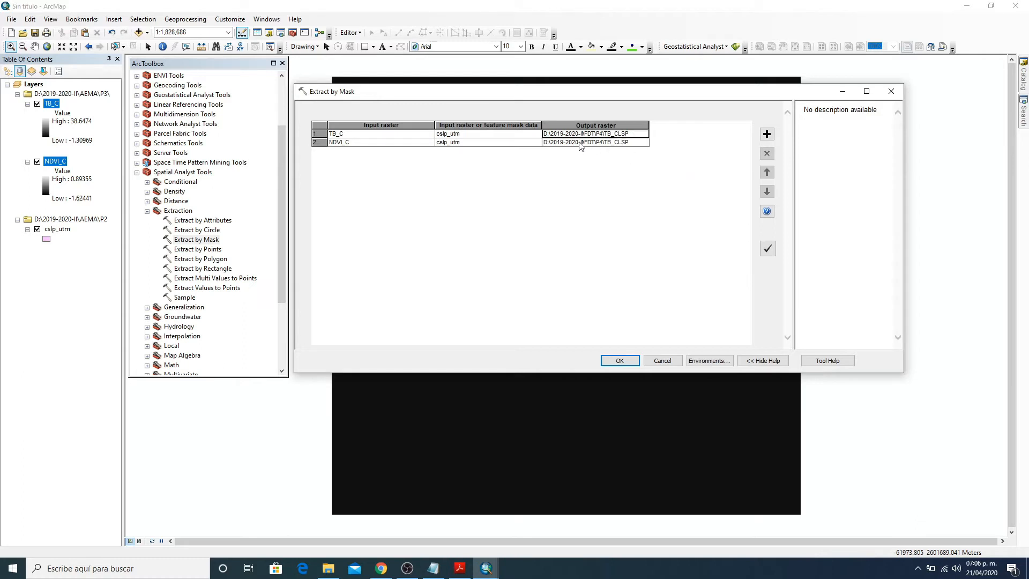
click(612, 143)
drag(611, 143, 604, 143)
text(NDVI)
click(619, 361)
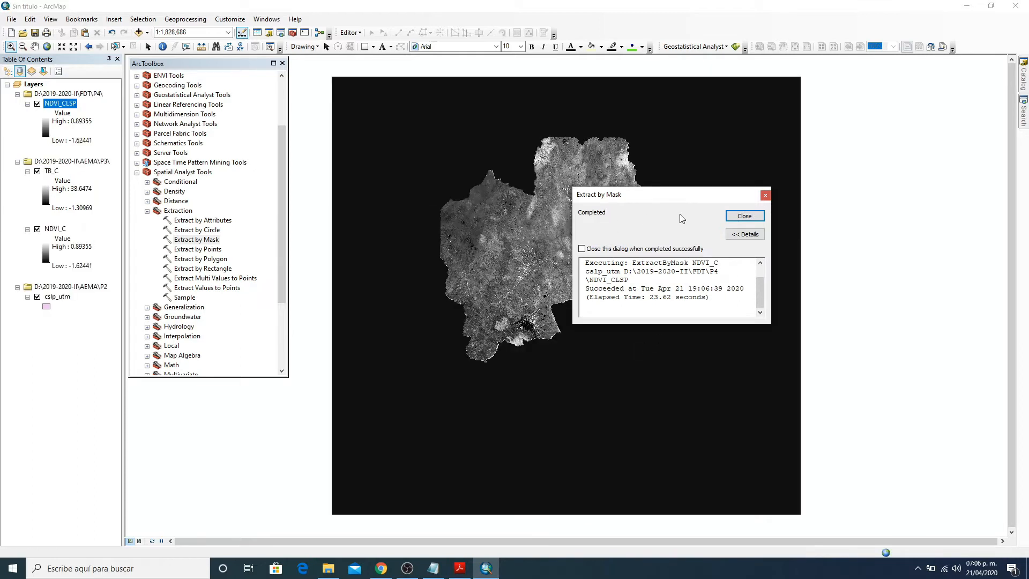
click(745, 216)
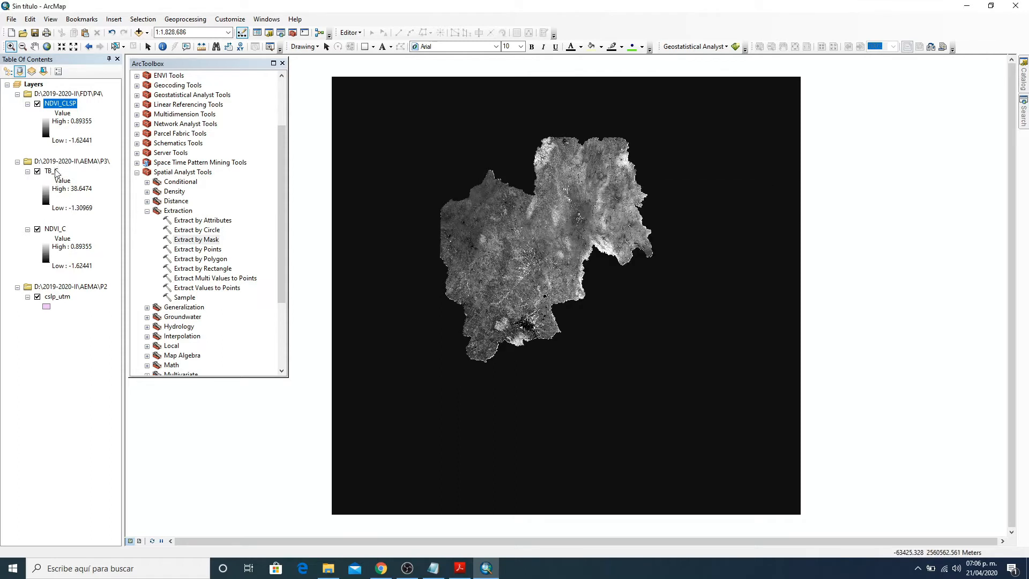
- Remove the unclipped TB_C and NDVI_C layers from the map
click(52, 172)
ctrl+click(56, 229)
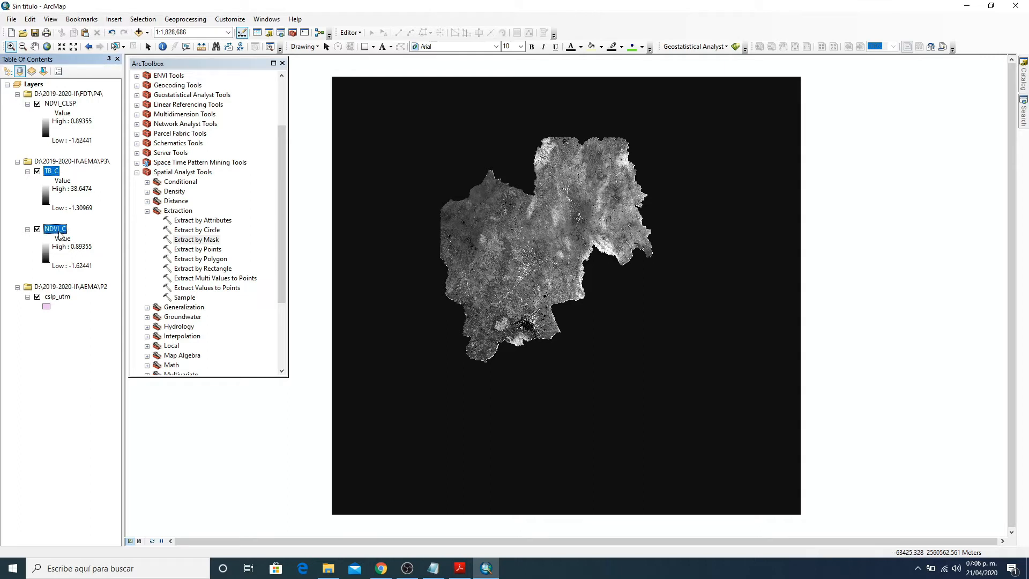
right_click(59, 230)
click(99, 251)
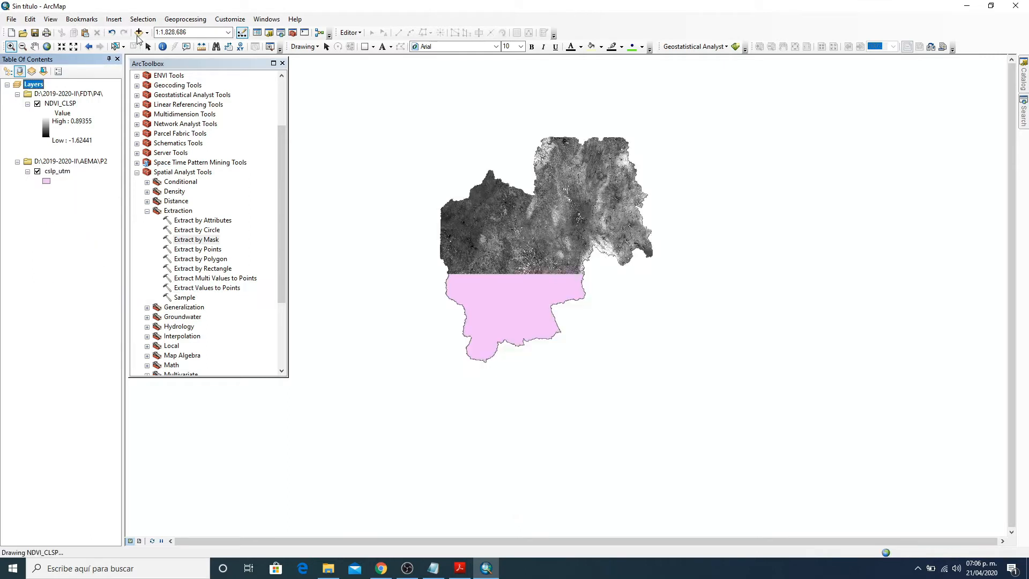
click(138, 34)
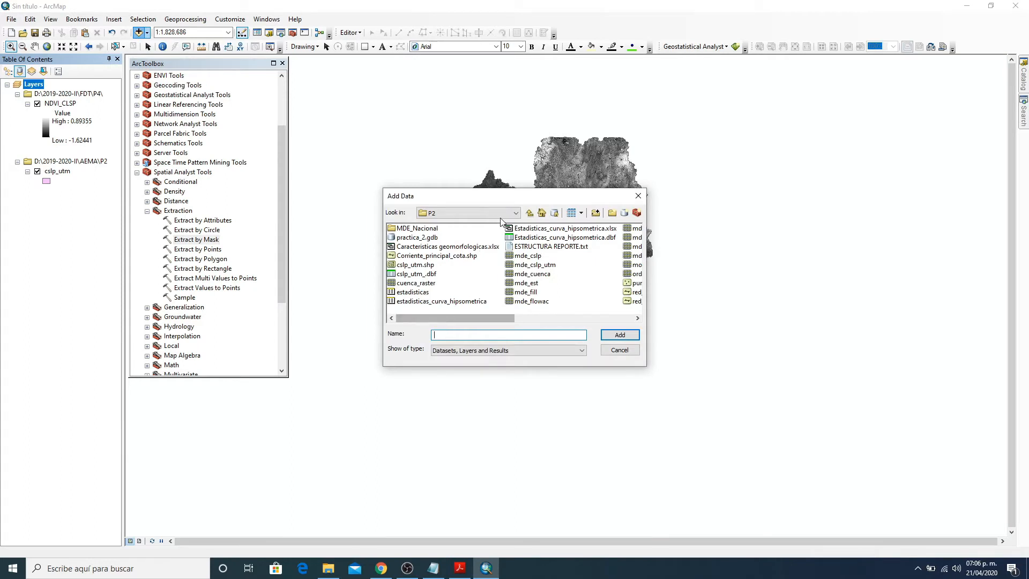
click(529, 215)
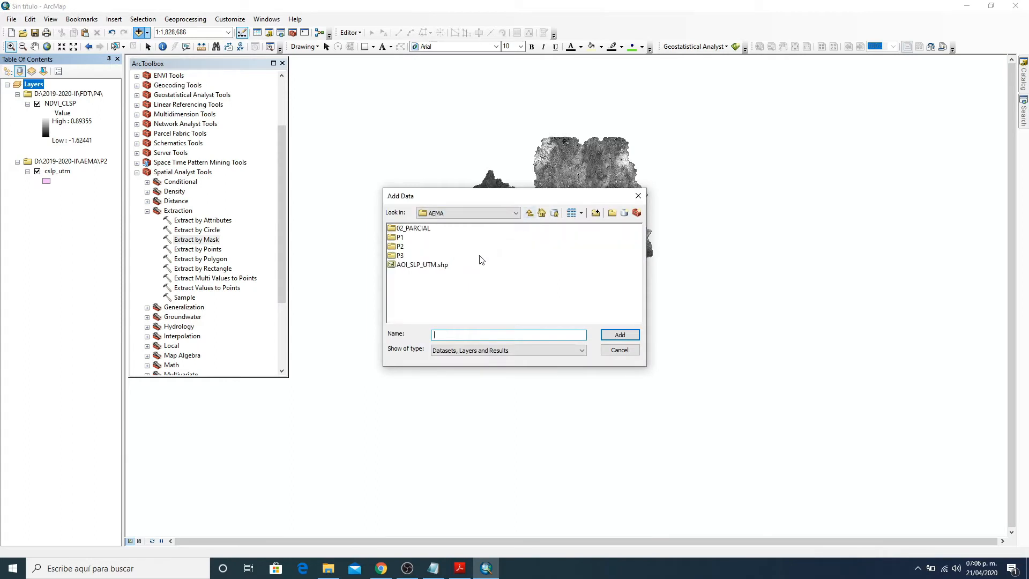
click(402, 256)
double_click(402, 256)
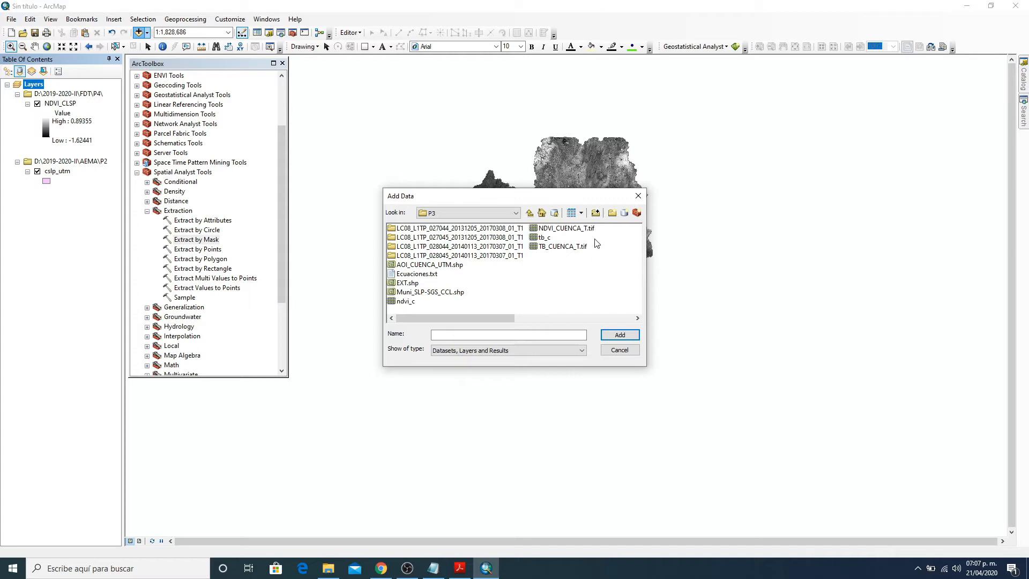
click(638, 196)
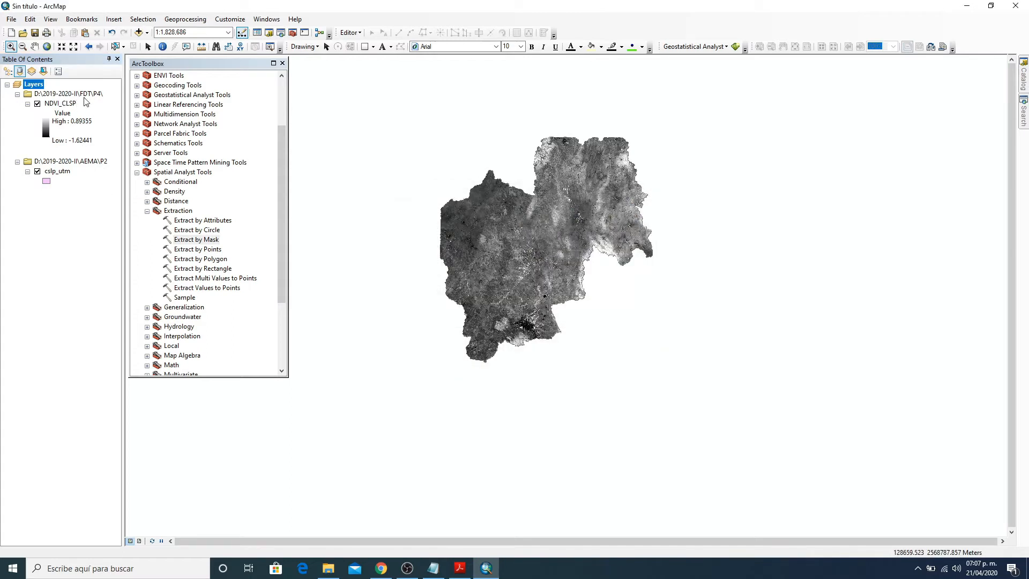
- Add the tb_clsp raster from the 2019-2020-II\FDT\P4 folder to the map without building pyramids
click(139, 33)
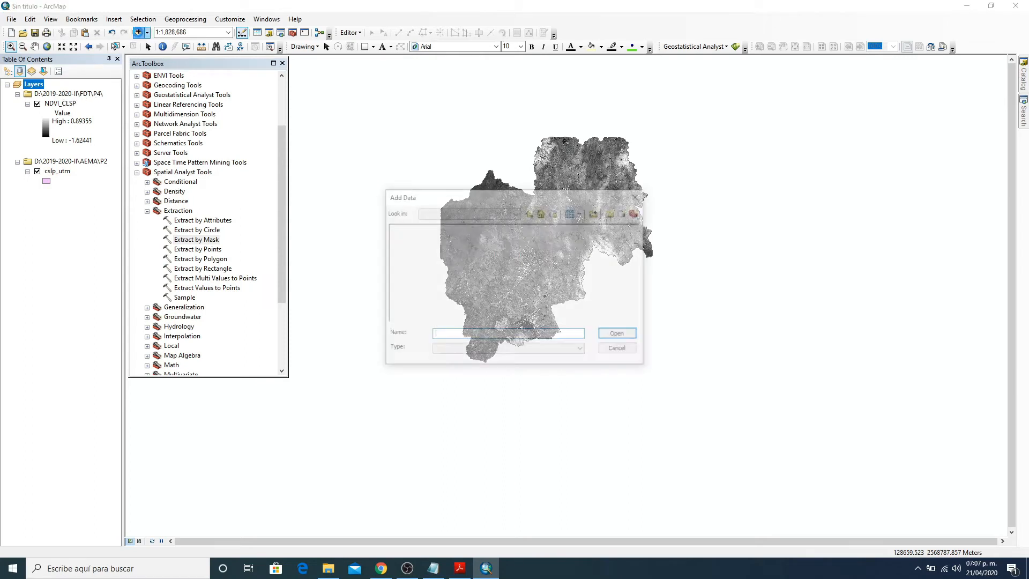
click(515, 213)
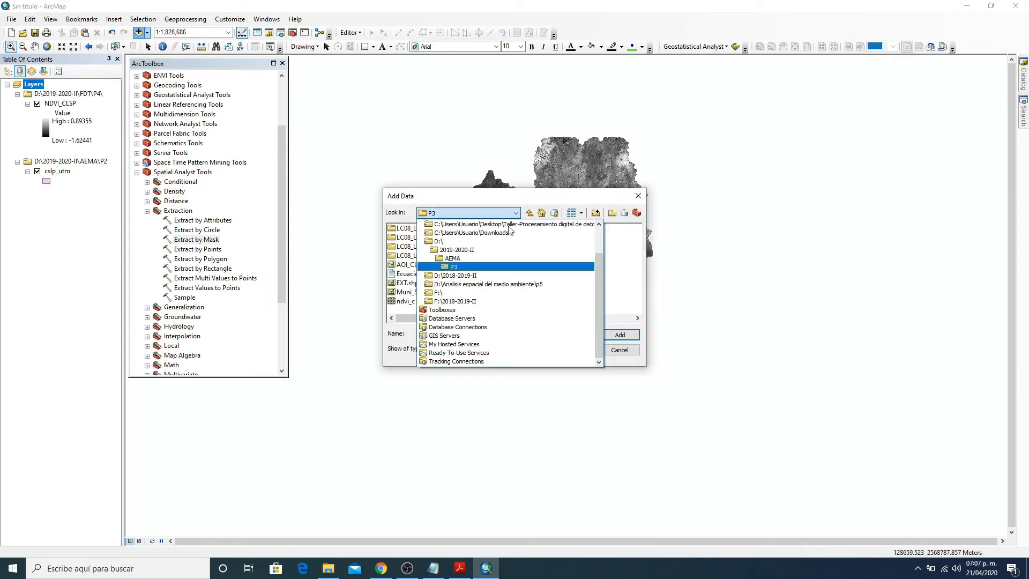
click(474, 251)
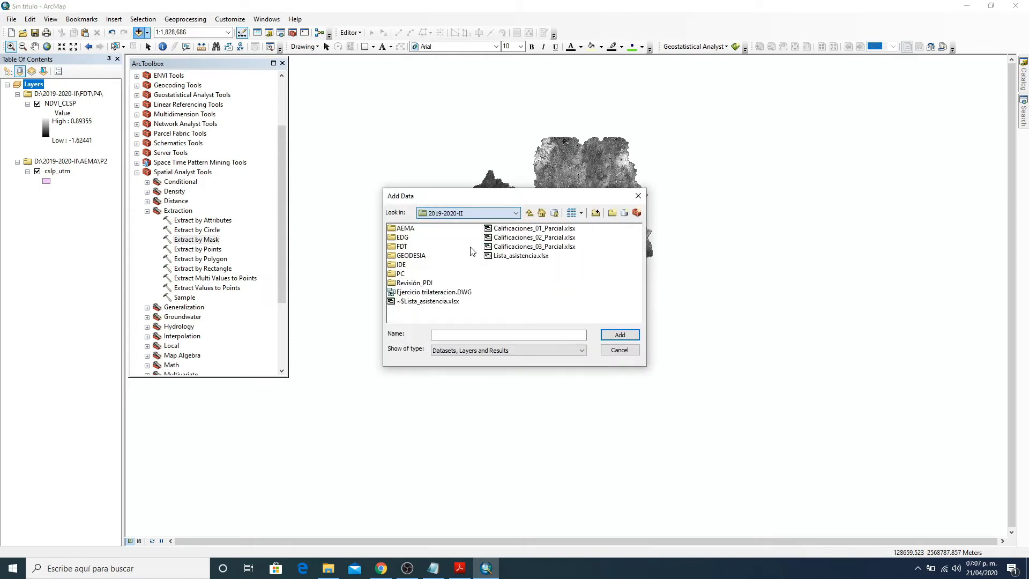
double_click(408, 247)
double_click(401, 256)
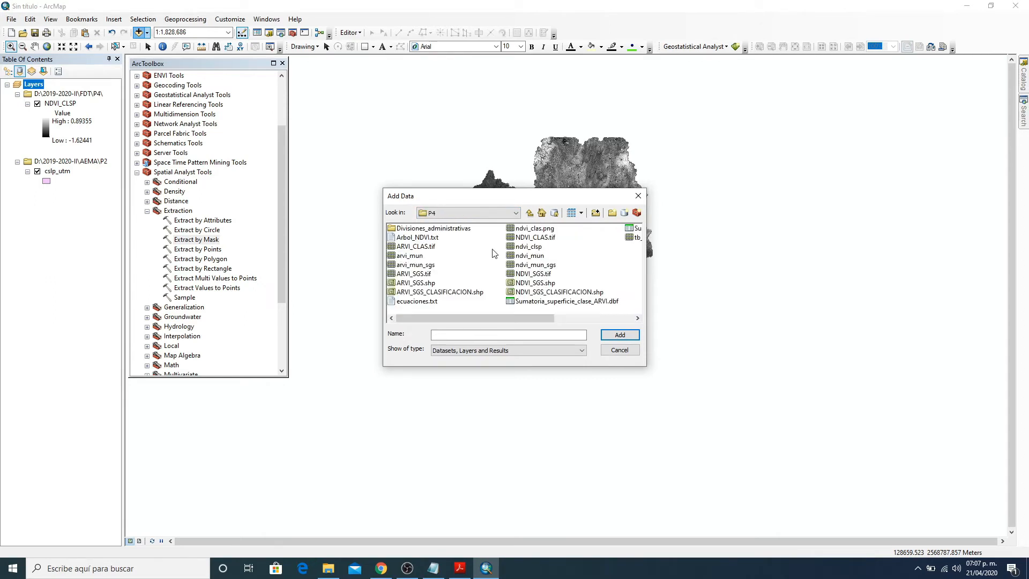
click(573, 320)
click(526, 238)
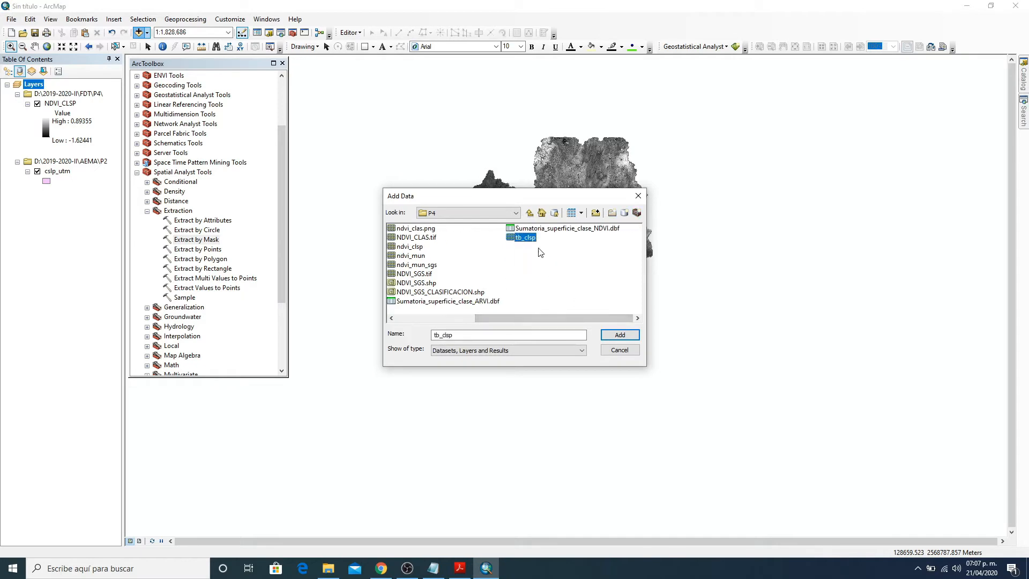
click(620, 335)
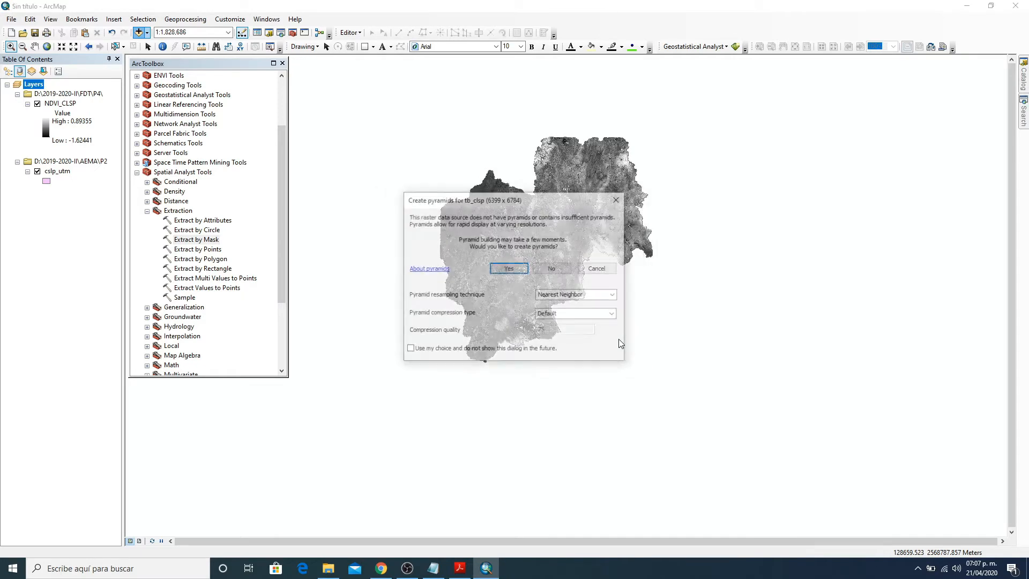
click(553, 268)
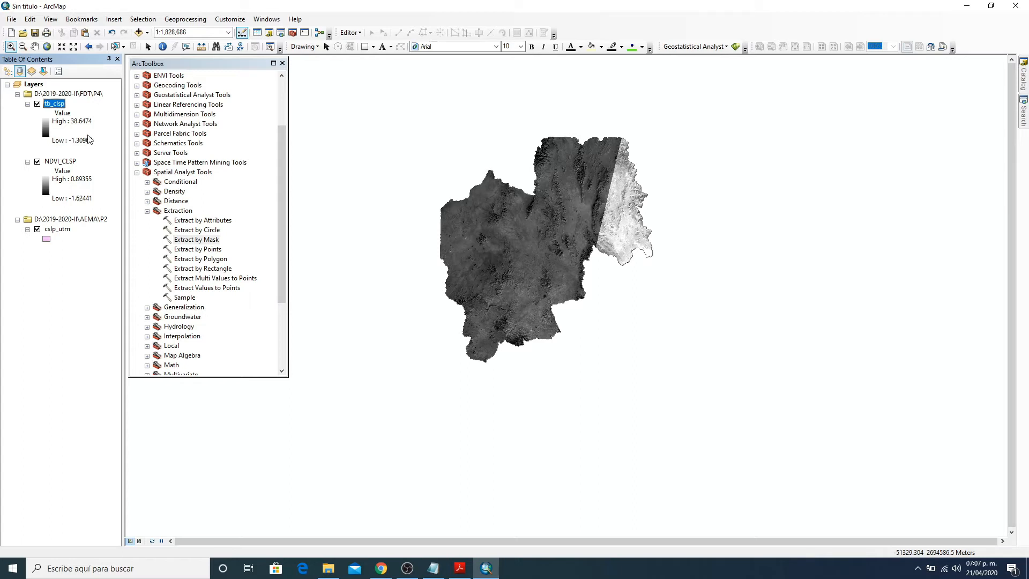
- Change the NDVI_CLSP layer's symbology to Classified with 2 classes
click(59, 161)
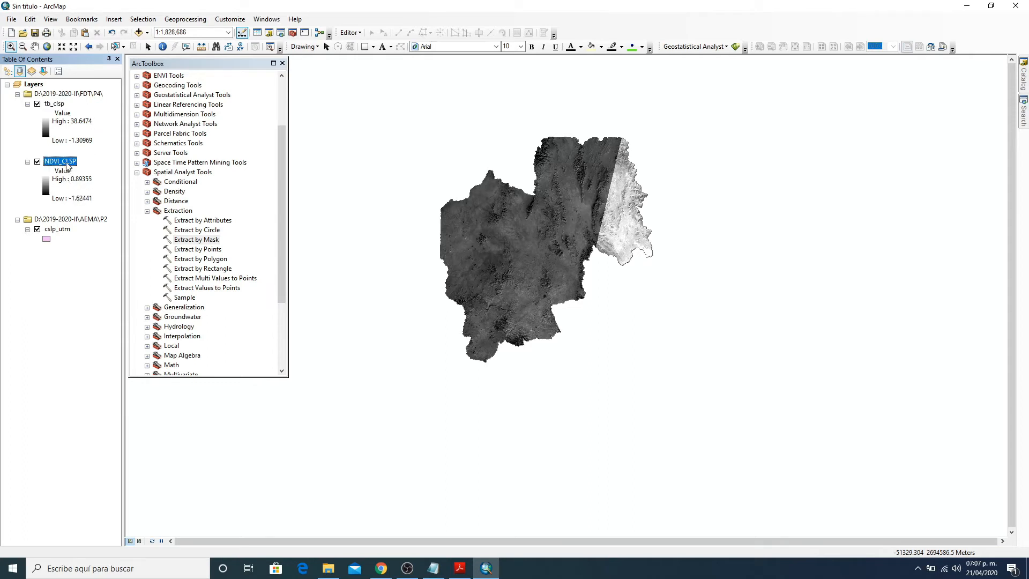
right_click(68, 162)
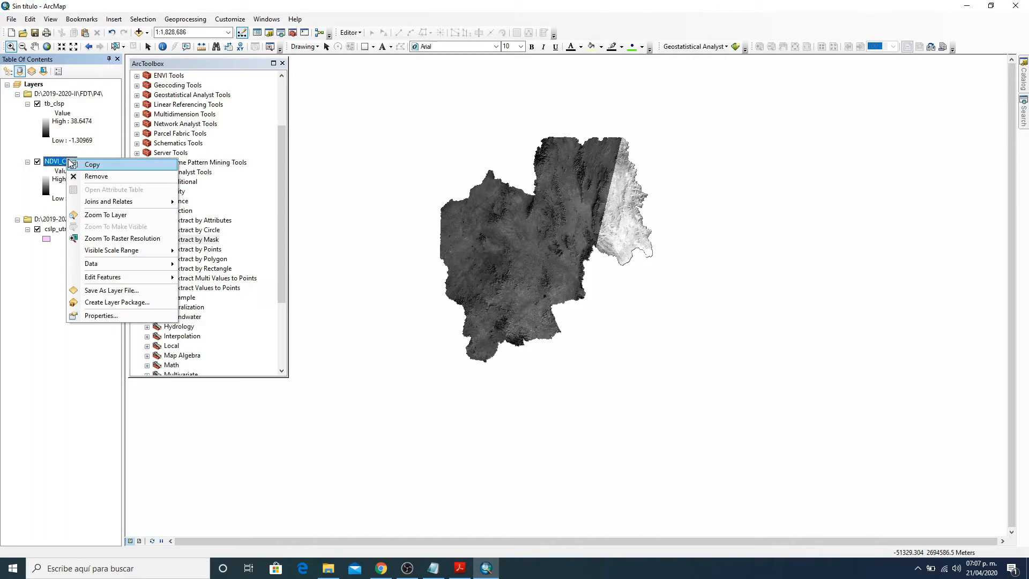
click(112, 316)
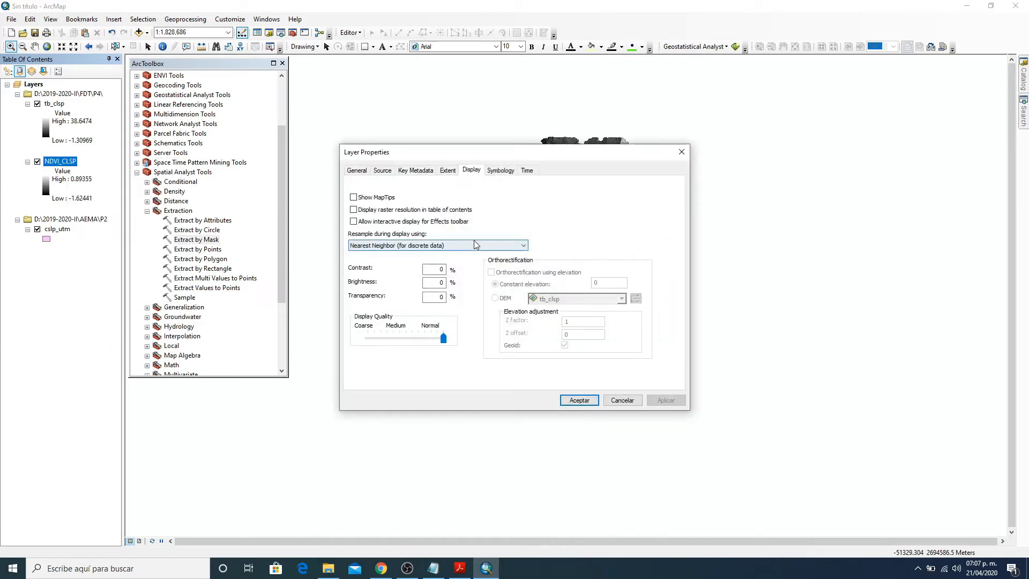
click(496, 170)
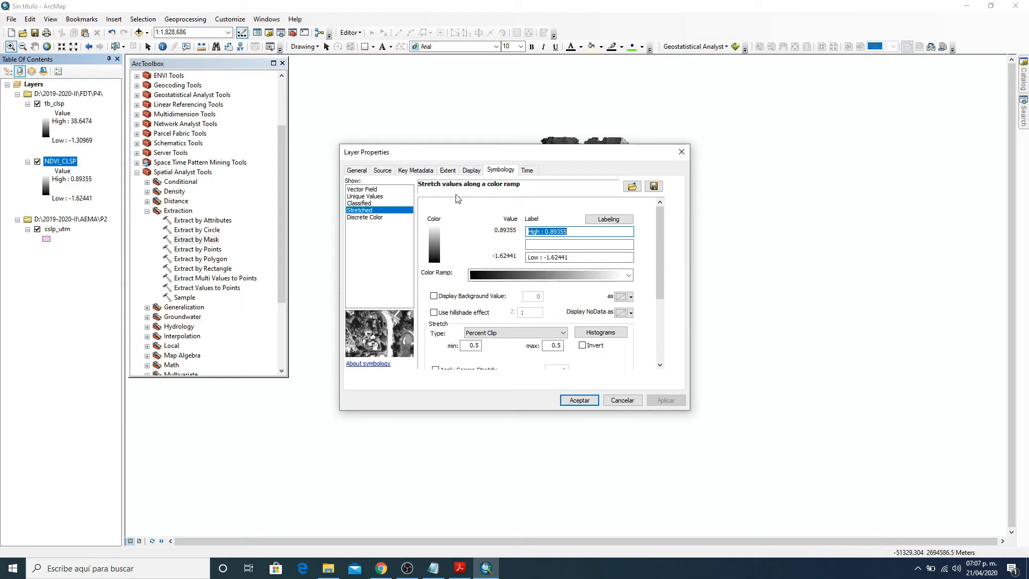
click(365, 203)
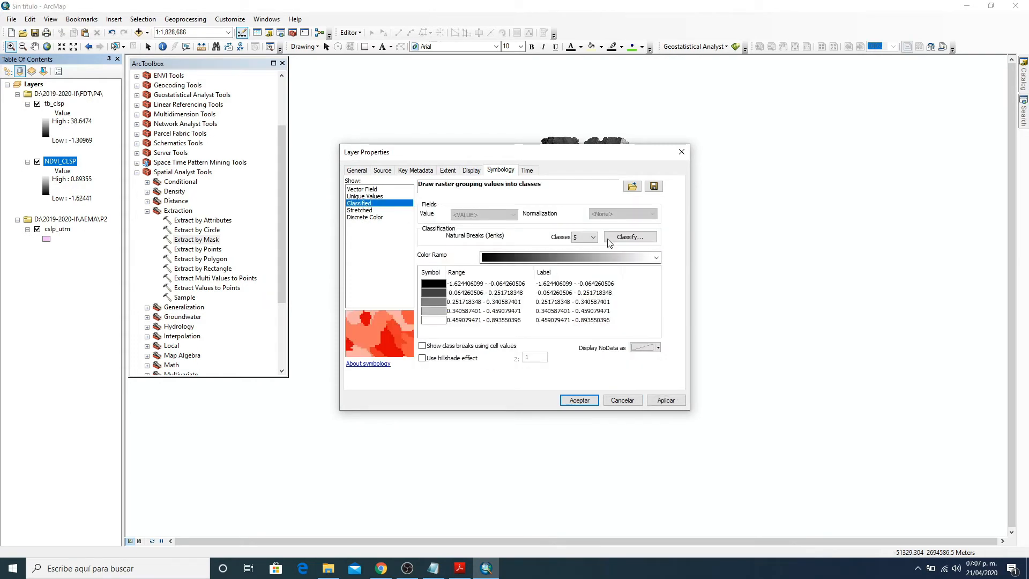
click(592, 240)
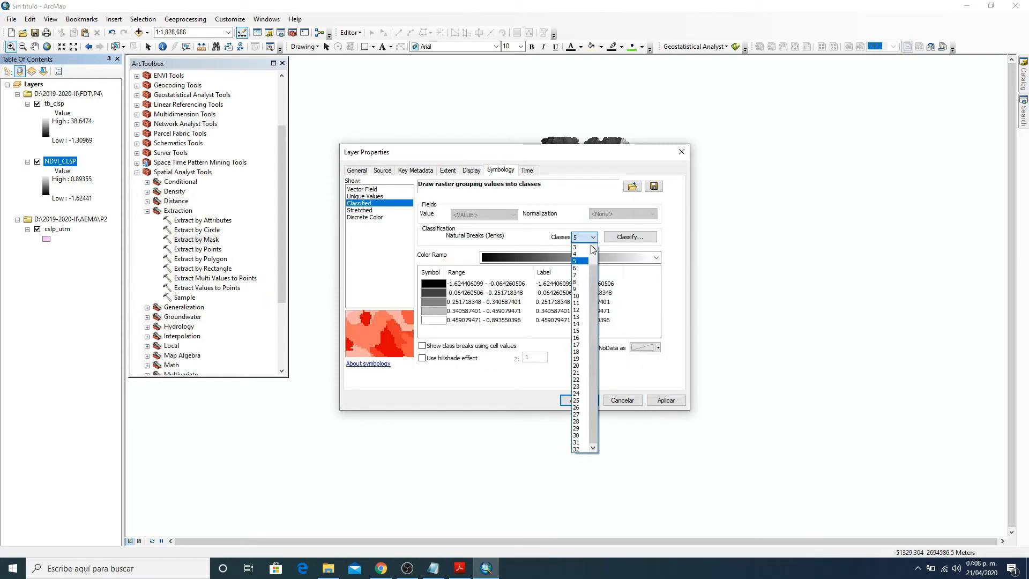
click(579, 255)
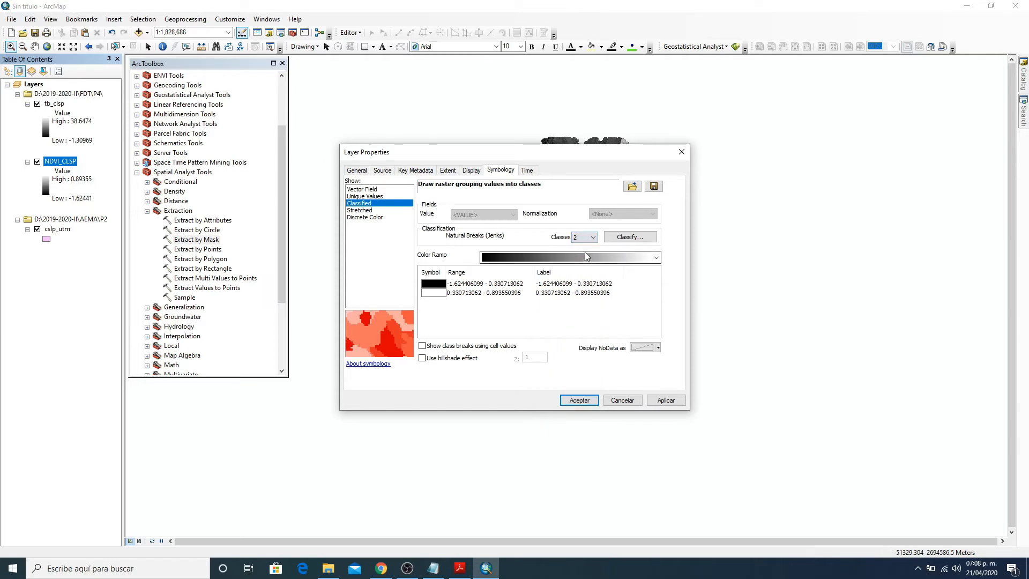
- Switch the NDVI_CLSP classification method to Equal Interval and set the first break value to -1
click(631, 238)
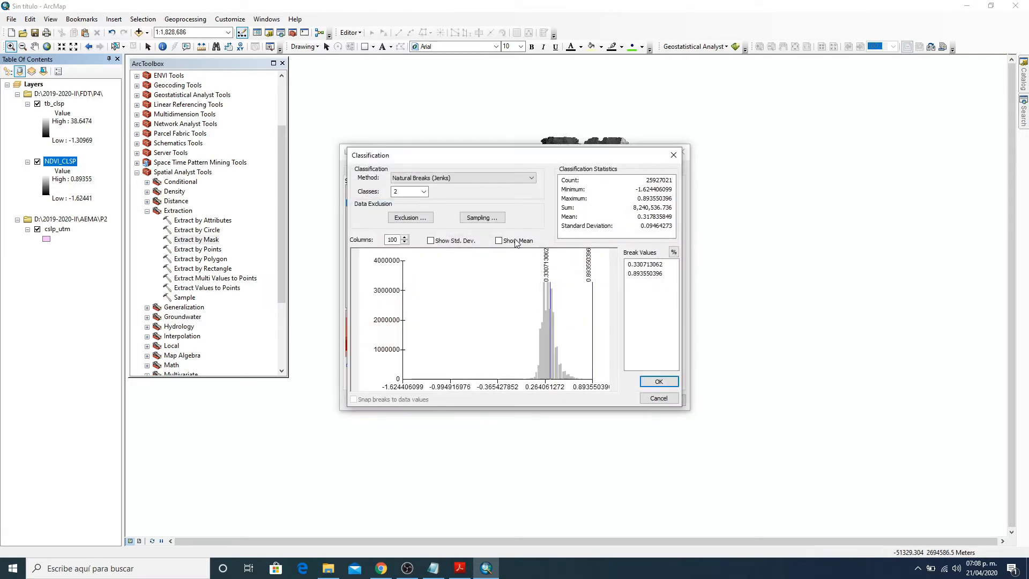
click(533, 180)
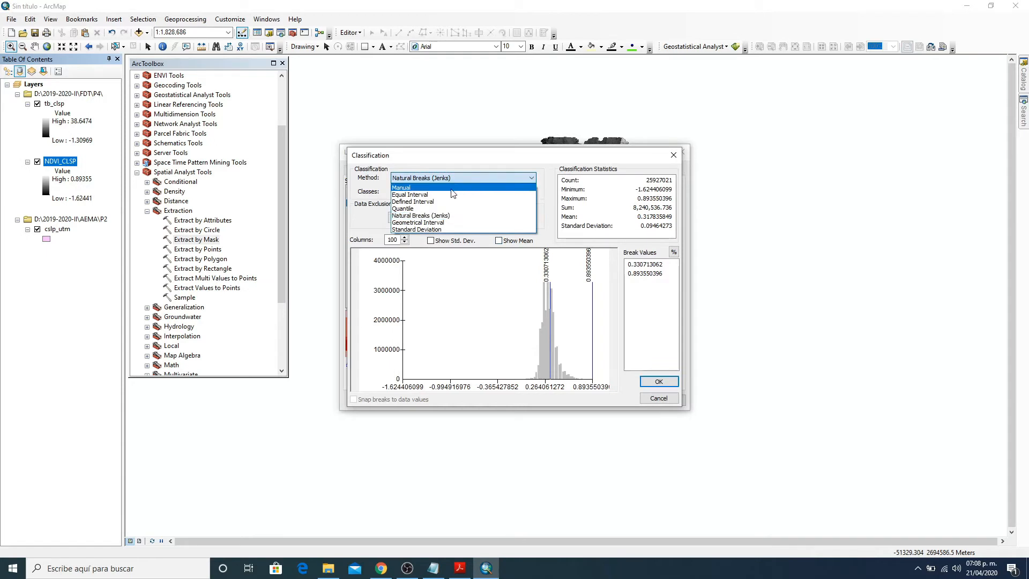
click(425, 191)
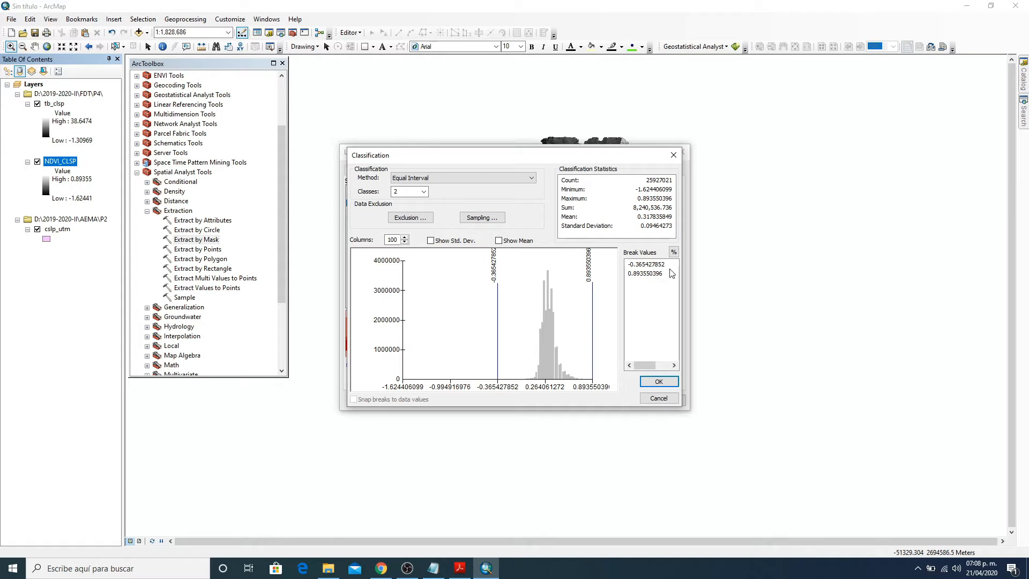
click(664, 265)
text(-1)
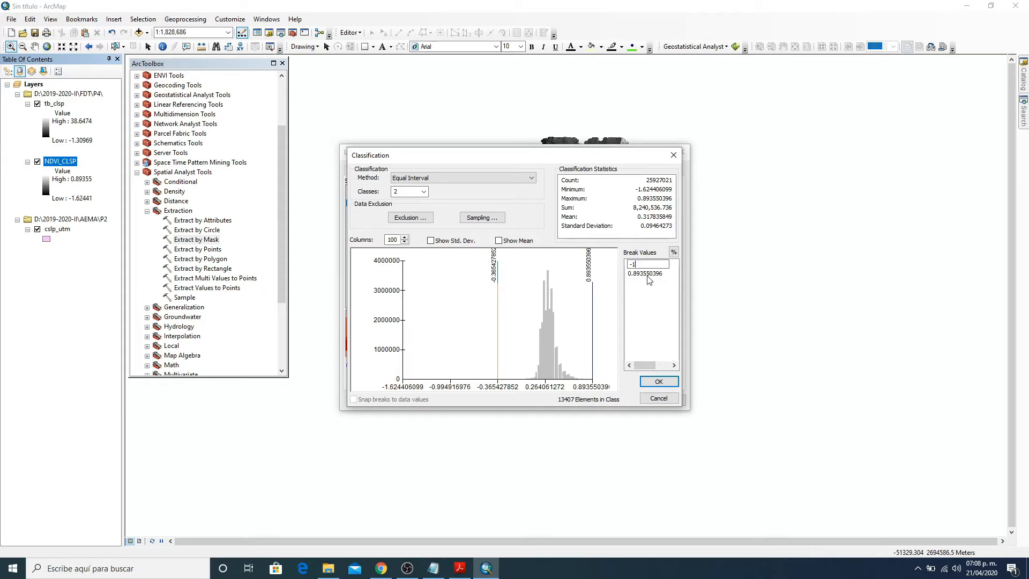
click(659, 382)
click(659, 382)
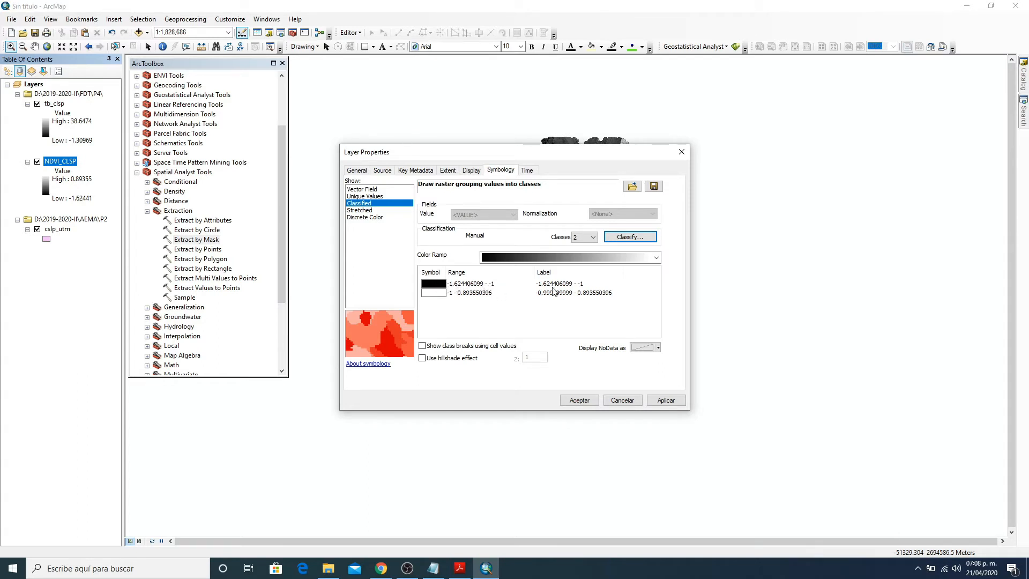
- Apply the red-yellow-cyan-blue color ramp to the two NDVI_CLSP classes, coloring the lower class red and the upper class blue
click(653, 258)
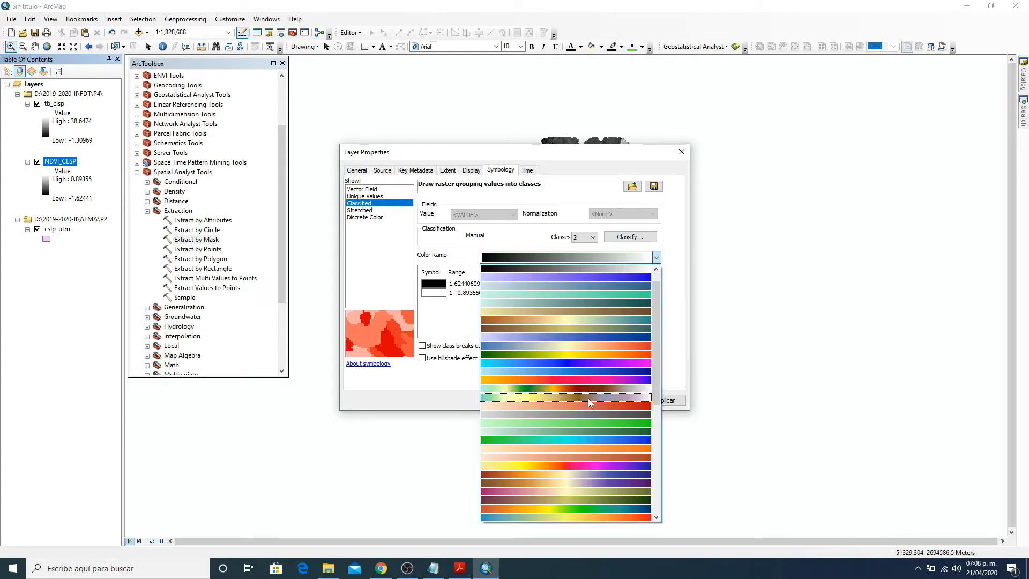
scroll(595, 386, down, 1)
scroll(596, 397, down, 4)
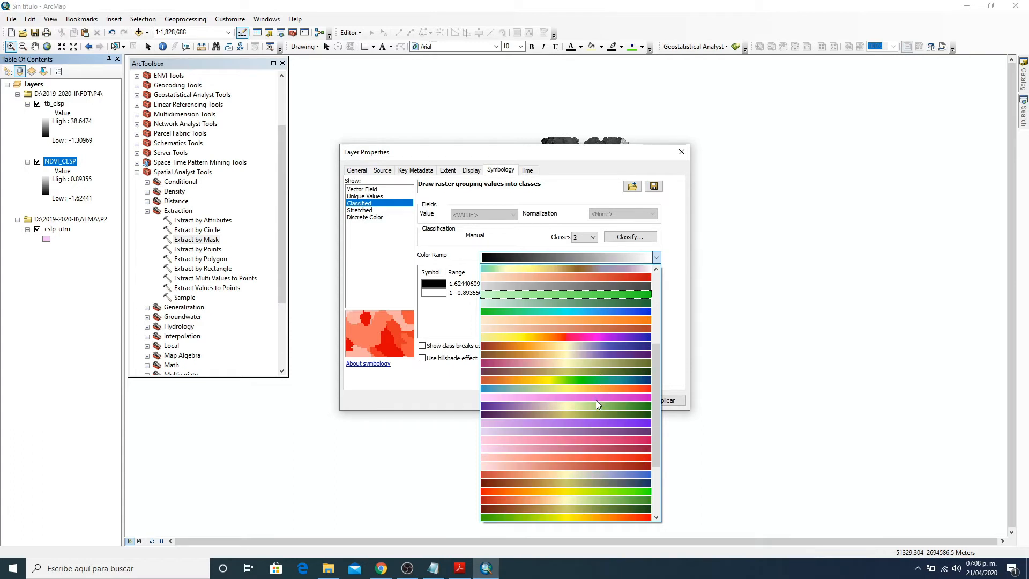
scroll(596, 399, down, 4)
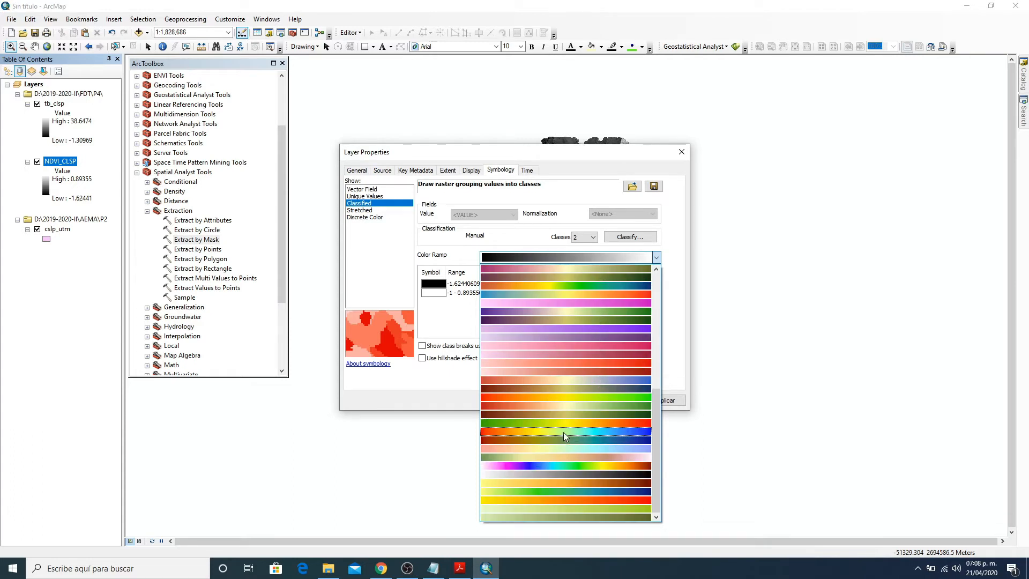
click(564, 432)
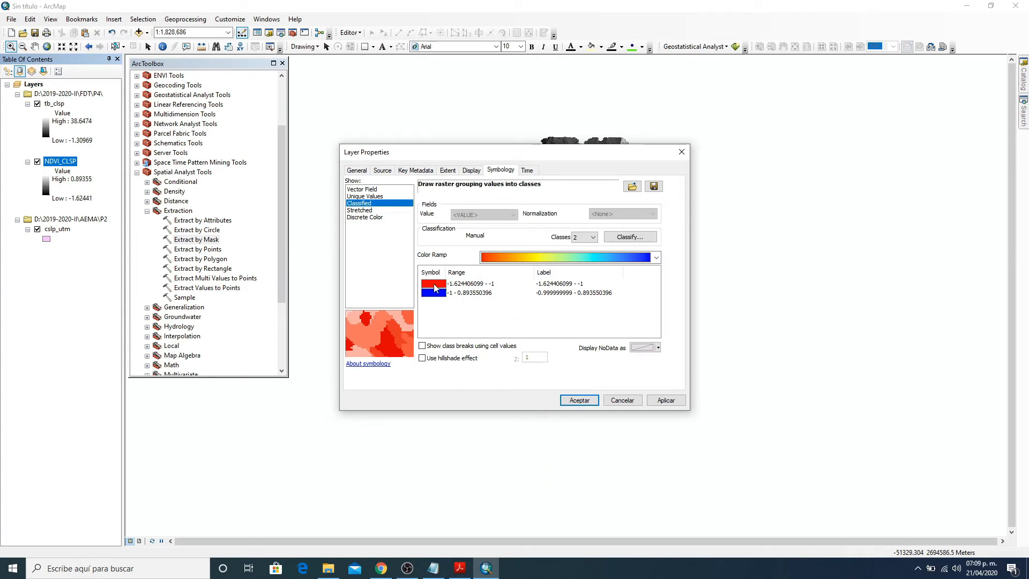
drag(509, 157, 225, 101)
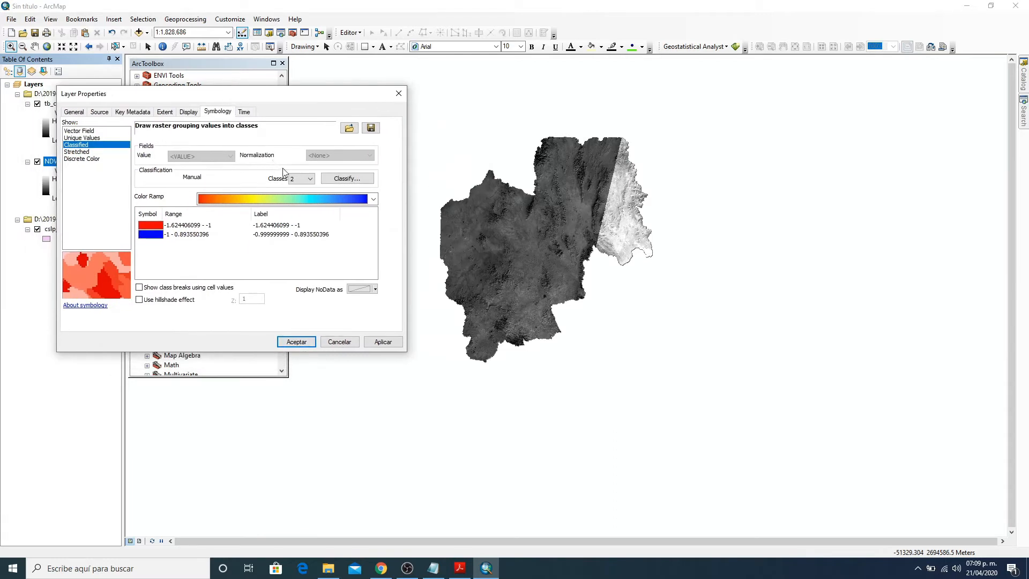
click(382, 342)
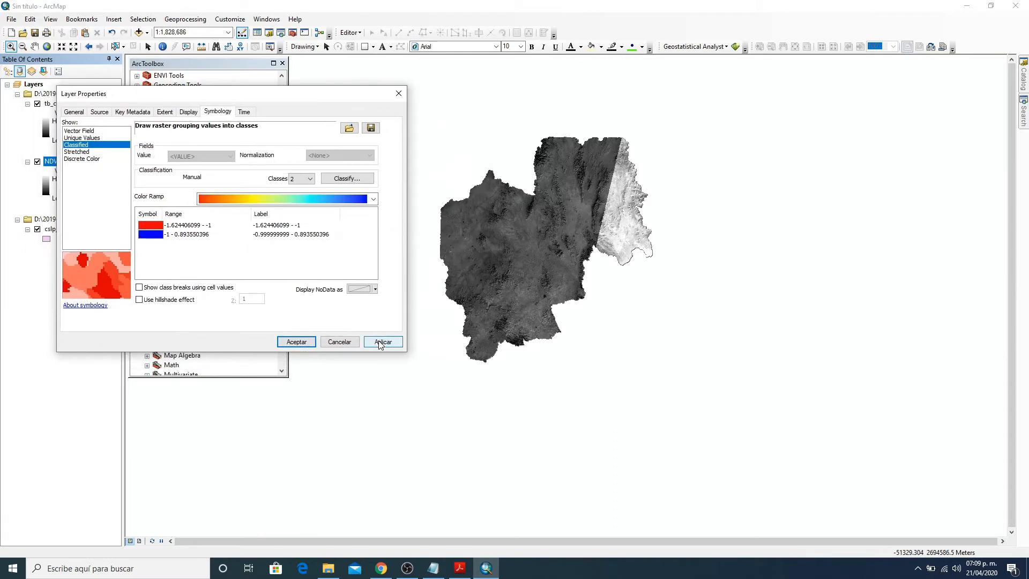
click(305, 342)
- Hide the tb_clsp and cslp_utm layers so only the classified NDVI_CLSP raster is displayed
click(37, 103)
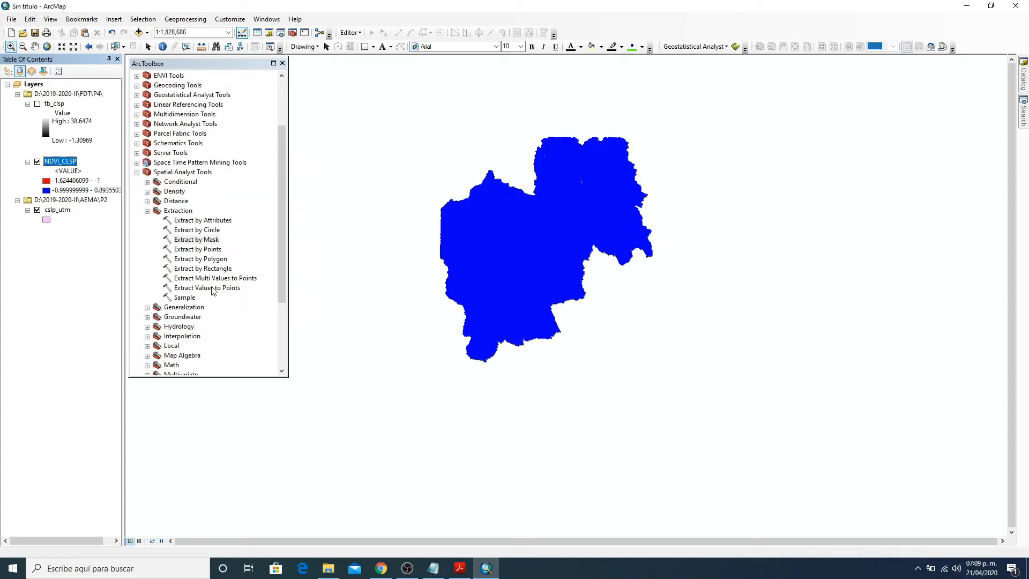
click(12, 48)
drag(431, 113, 682, 372)
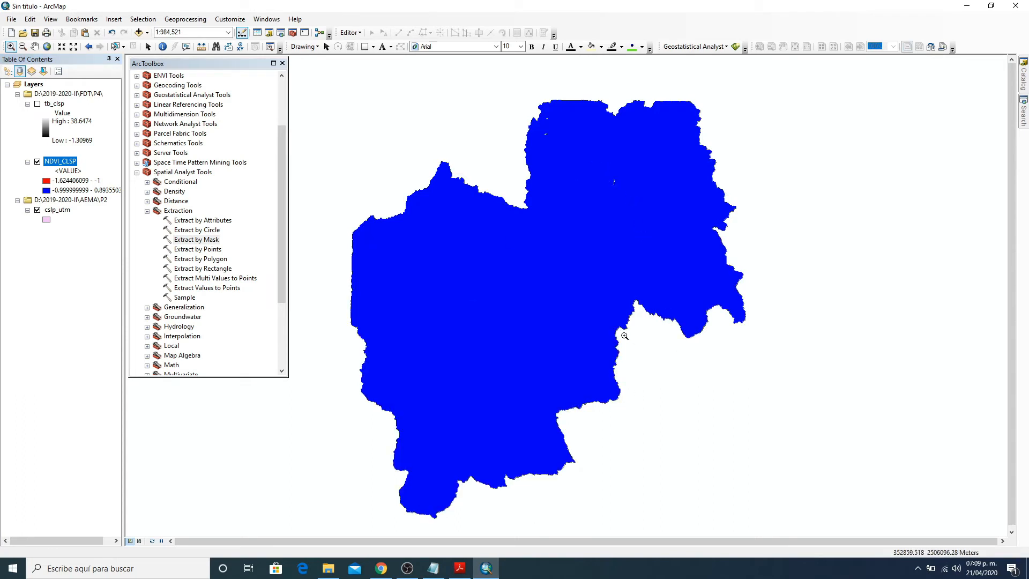
click(41, 210)
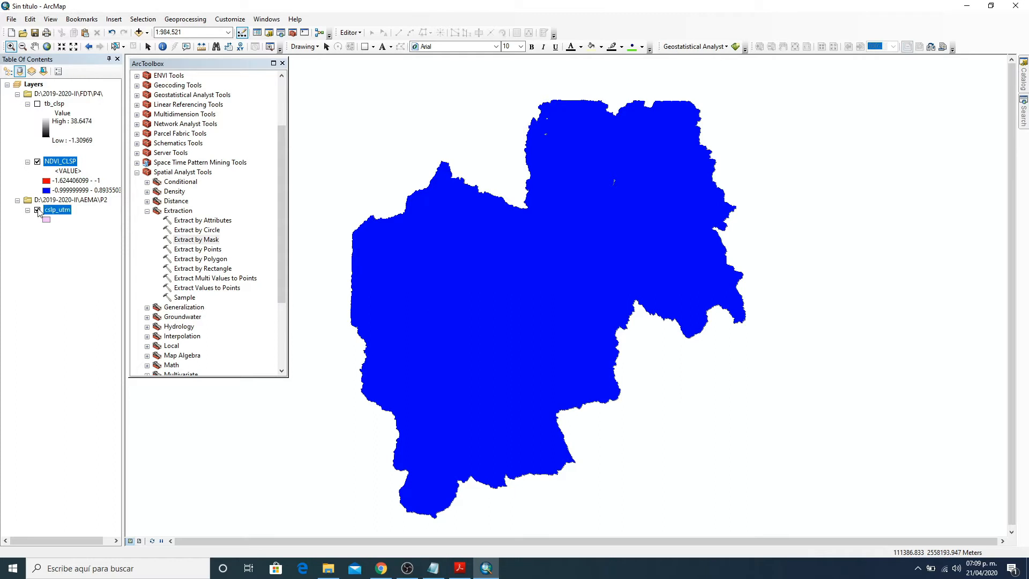
click(38, 210)
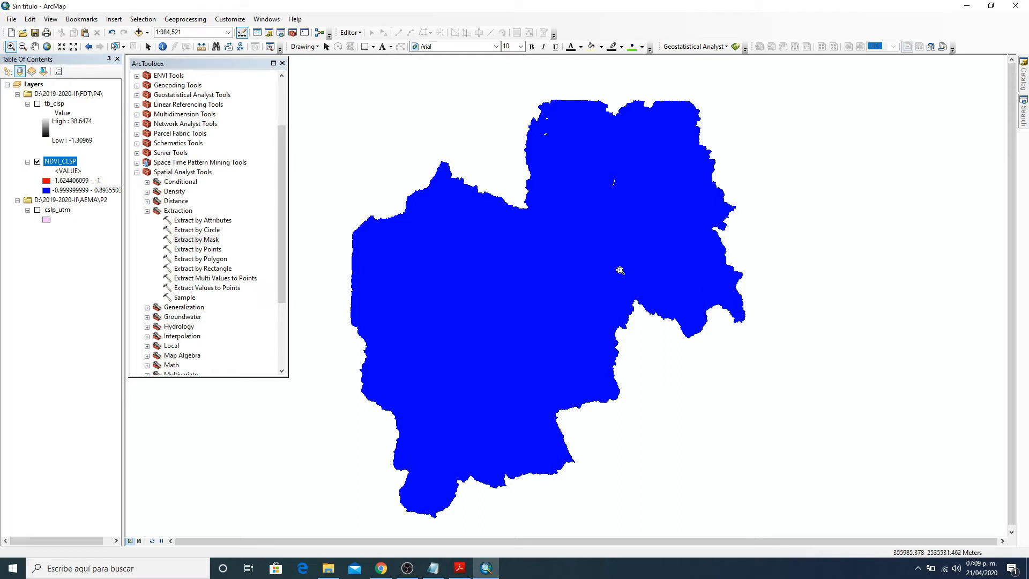
- Examine the northern edges and interior gaps of the classified NDVI_CLSP raster for red out-of-range pixels
drag(365, 202, 386, 229)
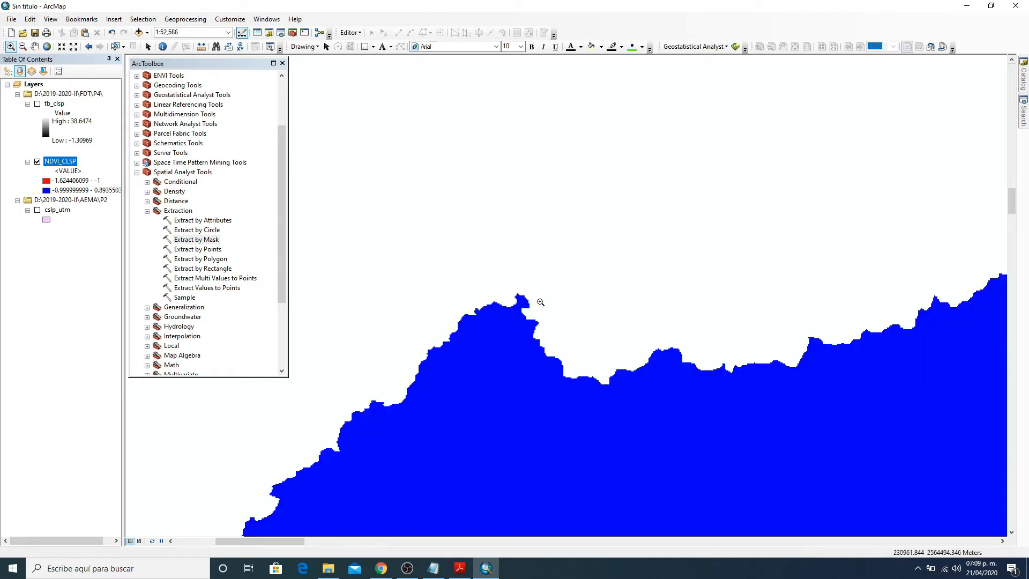
click(89, 47)
drag(543, 115, 631, 201)
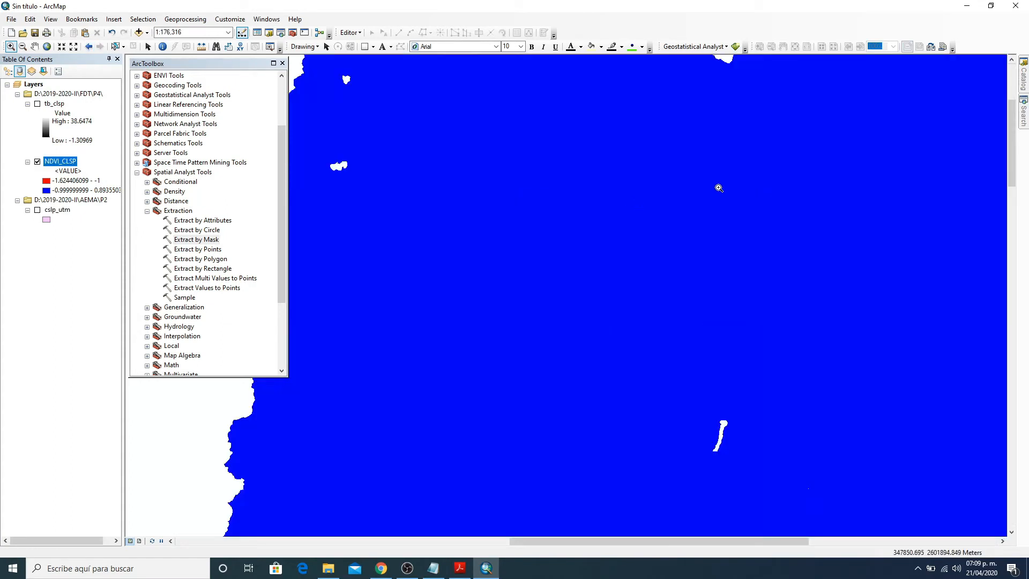
drag(718, 187, 722, 282)
drag(633, 247, 797, 287)
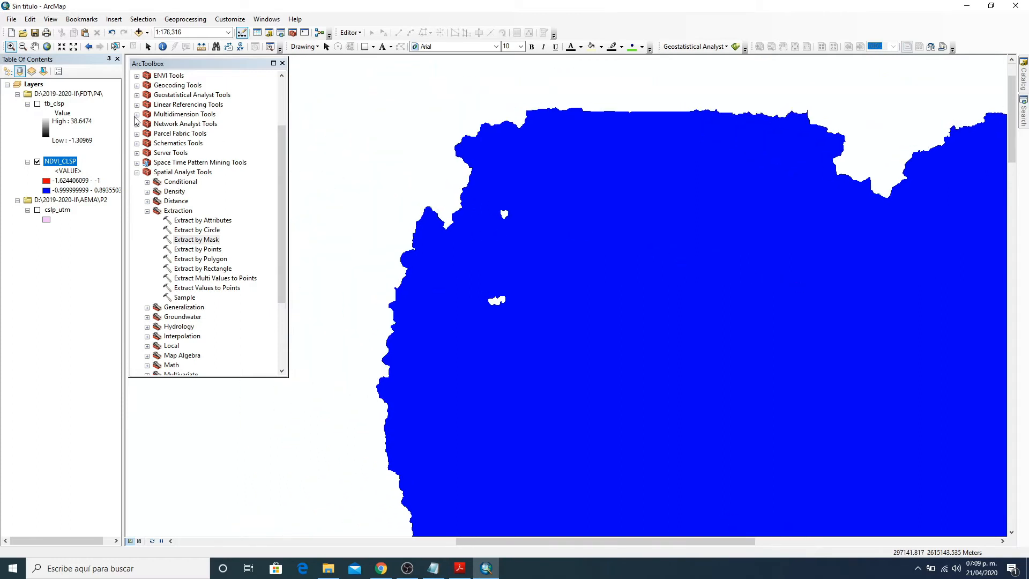
click(47, 46)
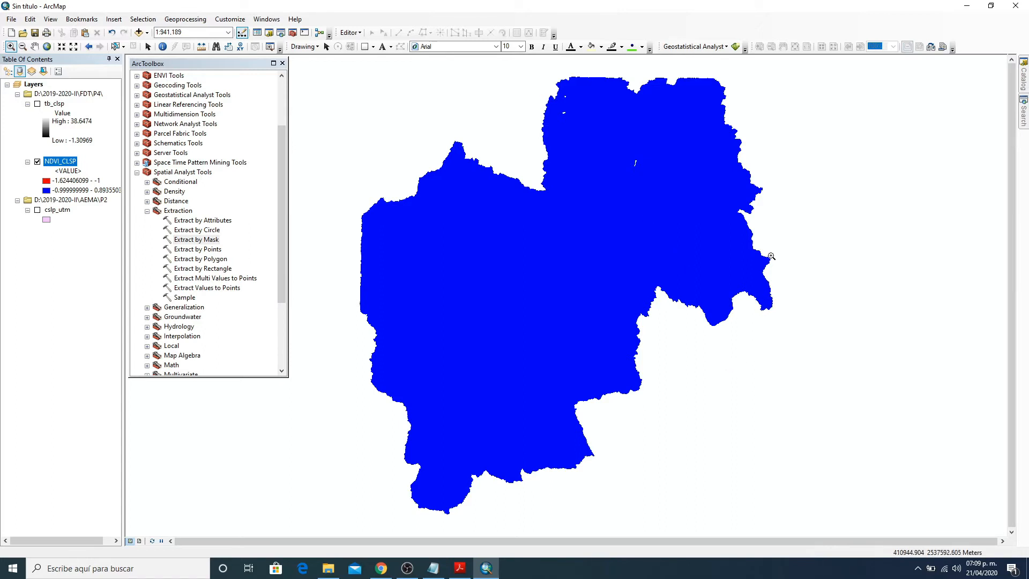
- Identify the pixel value of an isolated red cell in the NDVI_CLSP raster
drag(650, 60, 804, 329)
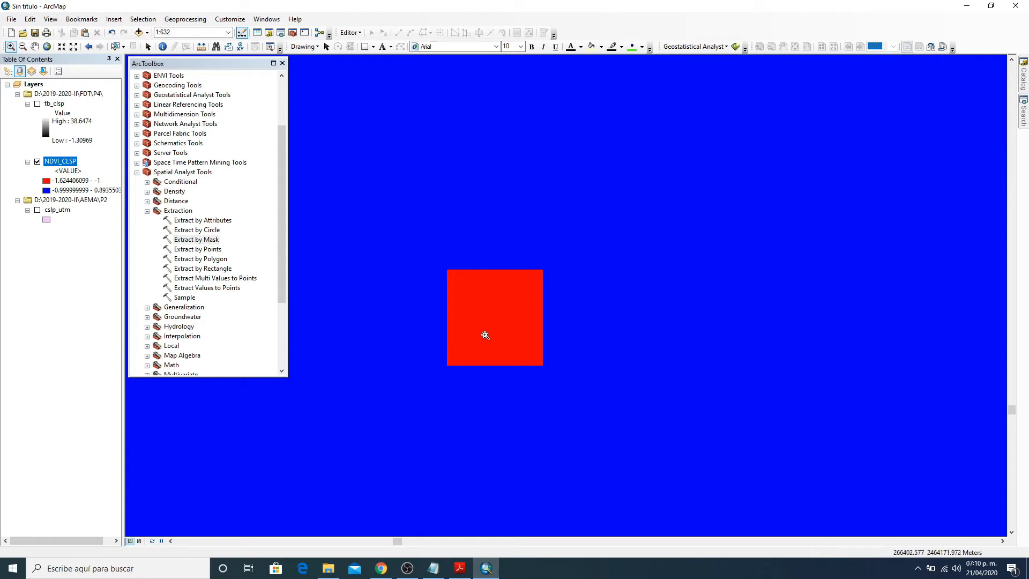
click(162, 46)
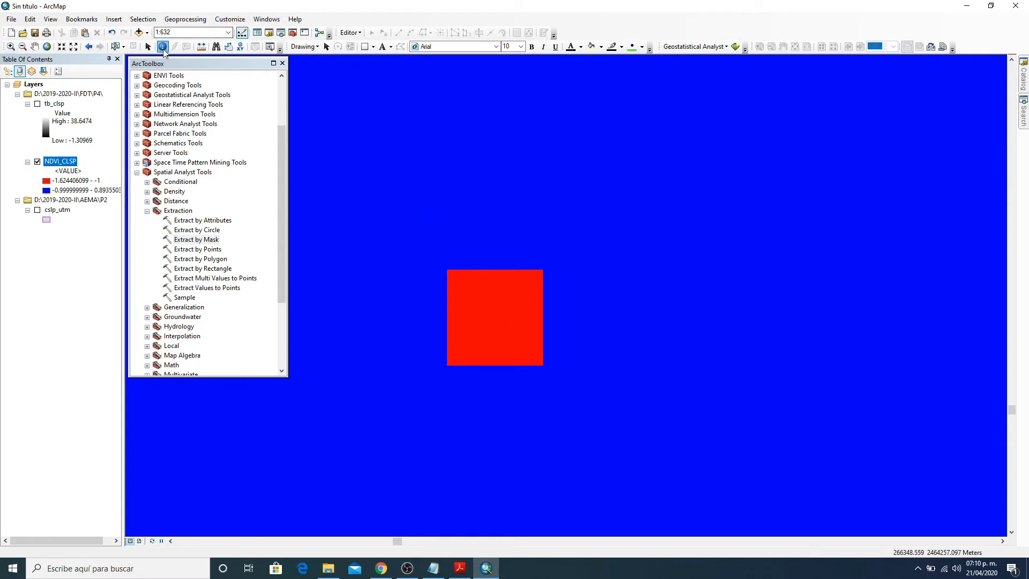
click(479, 306)
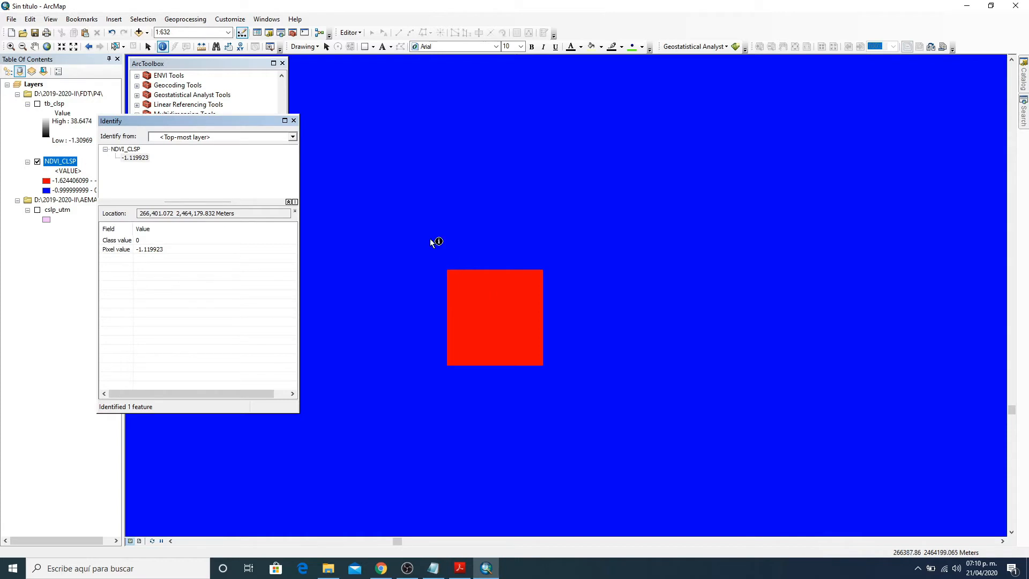
click(294, 120)
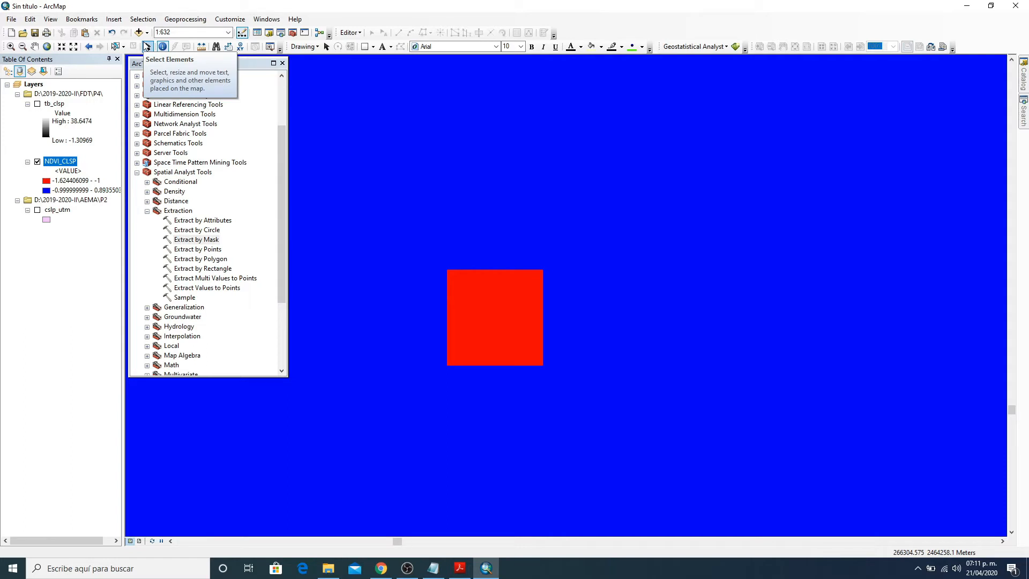
- Start adding data to the map and browse up from the P4 folder to the FDT folder
click(138, 32)
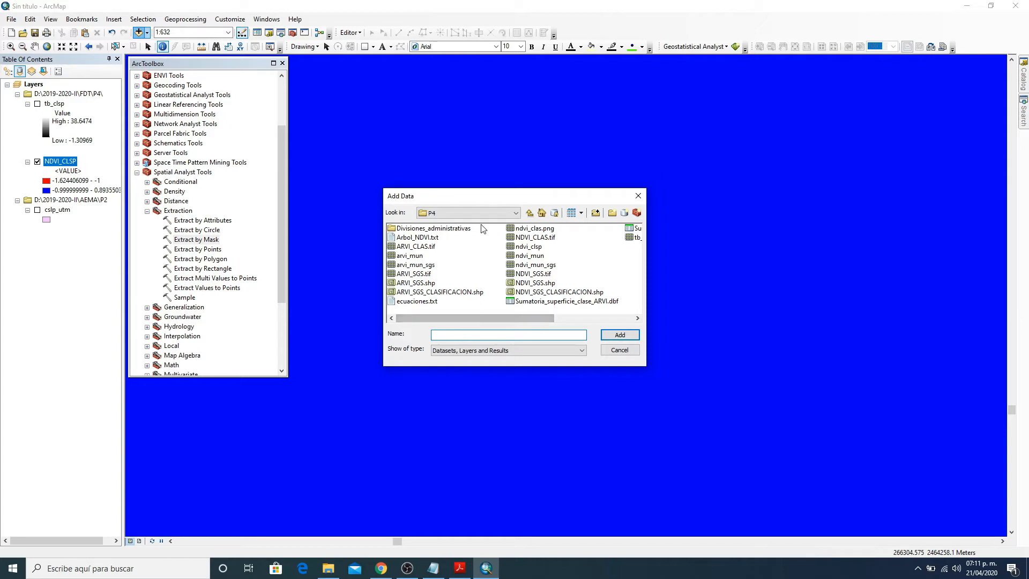
click(530, 213)
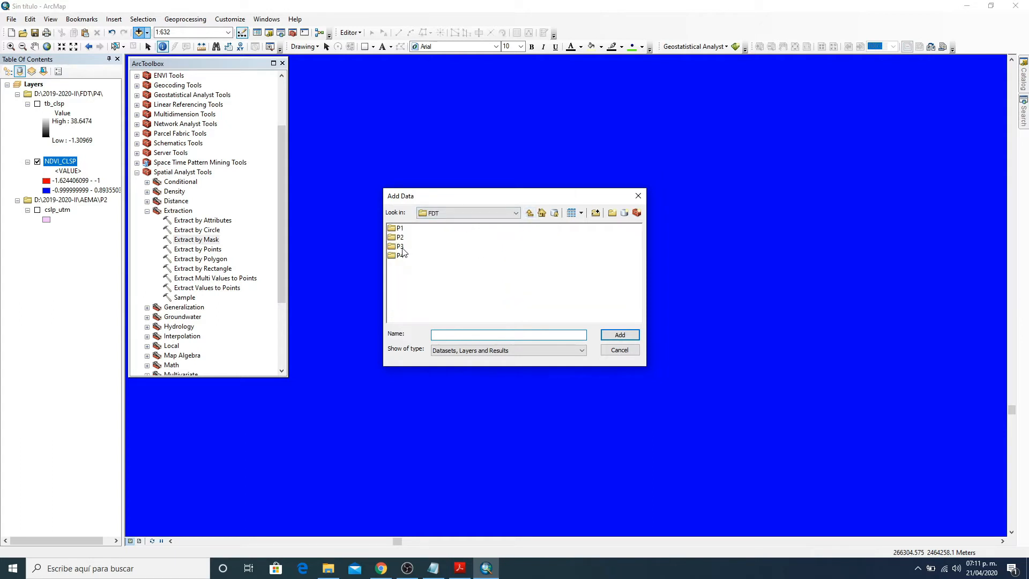
- Add NDVI_CUENCA_T.tif from D:\2019-2020-II\AEMA\P3 to the map without building pyramids
click(482, 213)
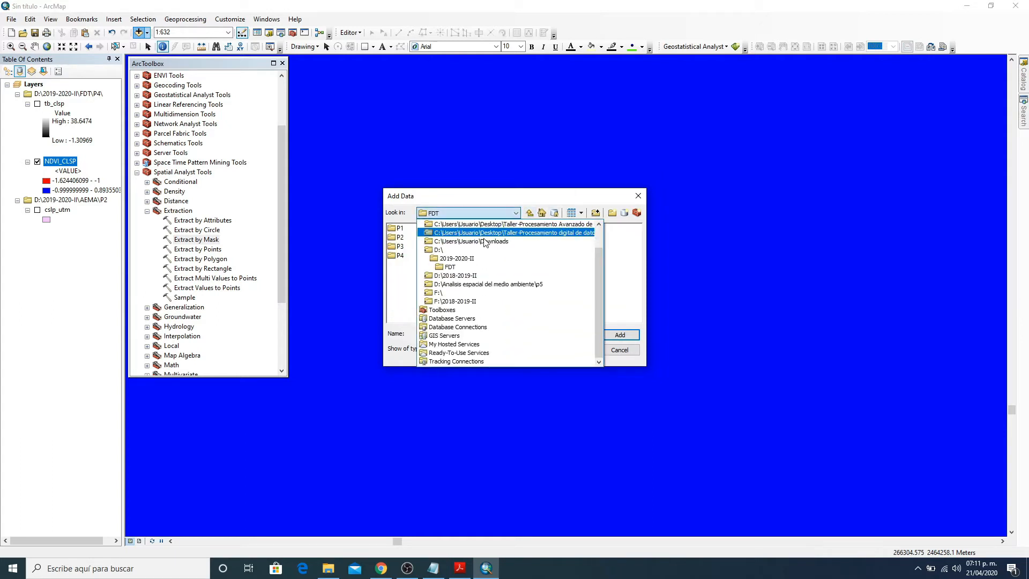
click(456, 258)
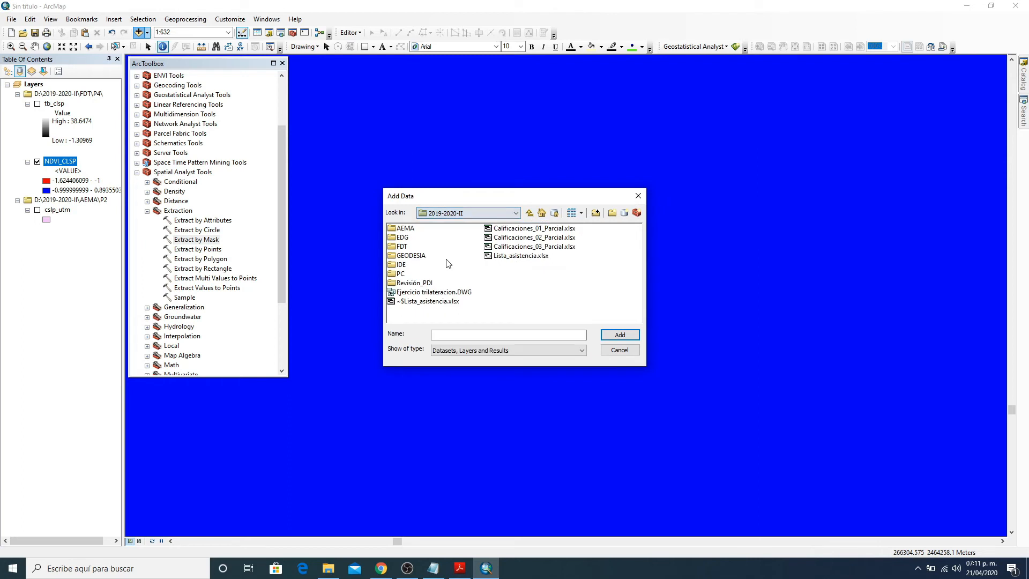
double_click(406, 228)
double_click(401, 247)
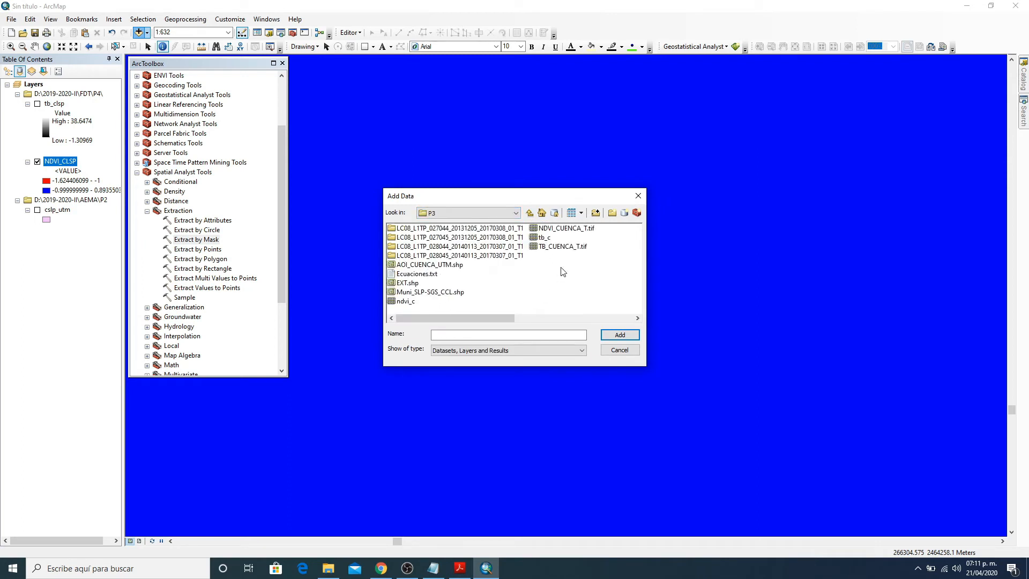
click(565, 231)
click(619, 334)
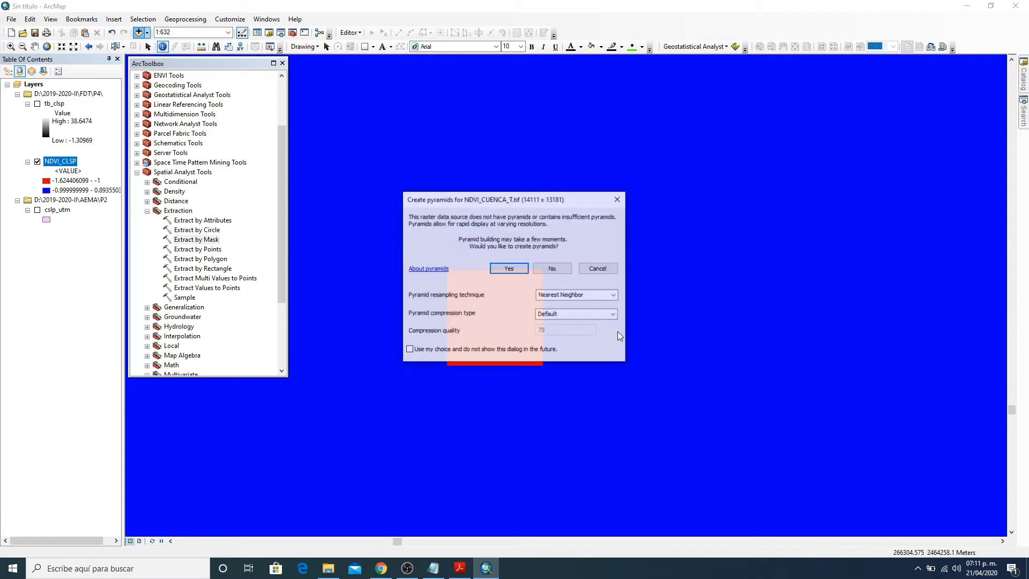
click(552, 268)
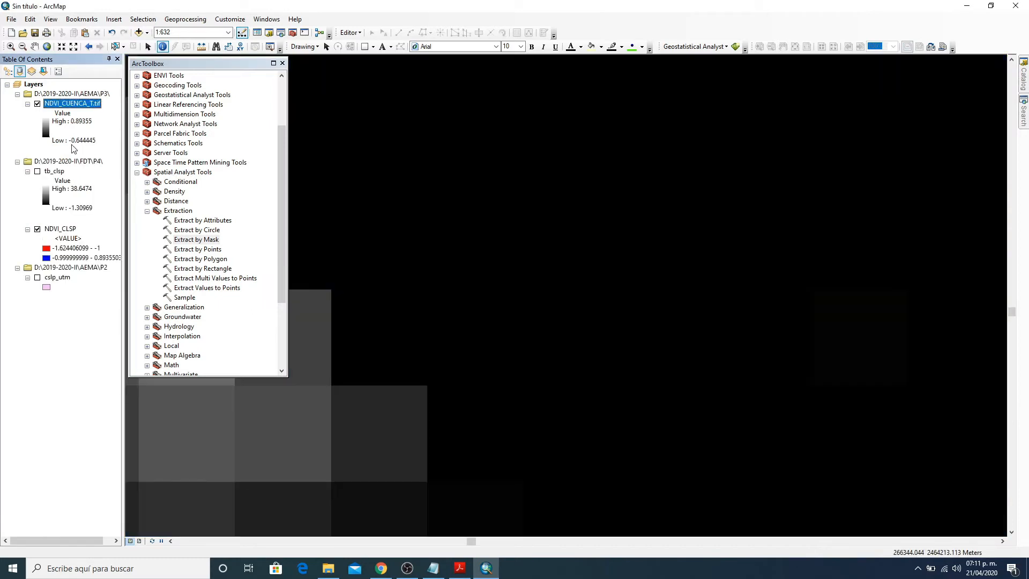
- Show the full extent of the map and turn off the NDVI_CUENCA_T.tif and NDVI_CLSP layers
click(73, 141)
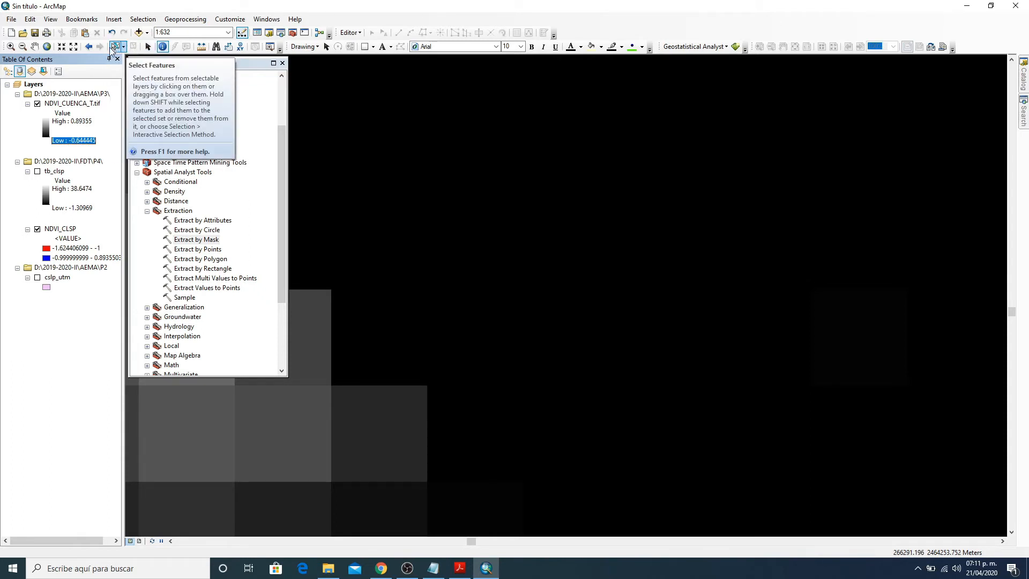
click(56, 48)
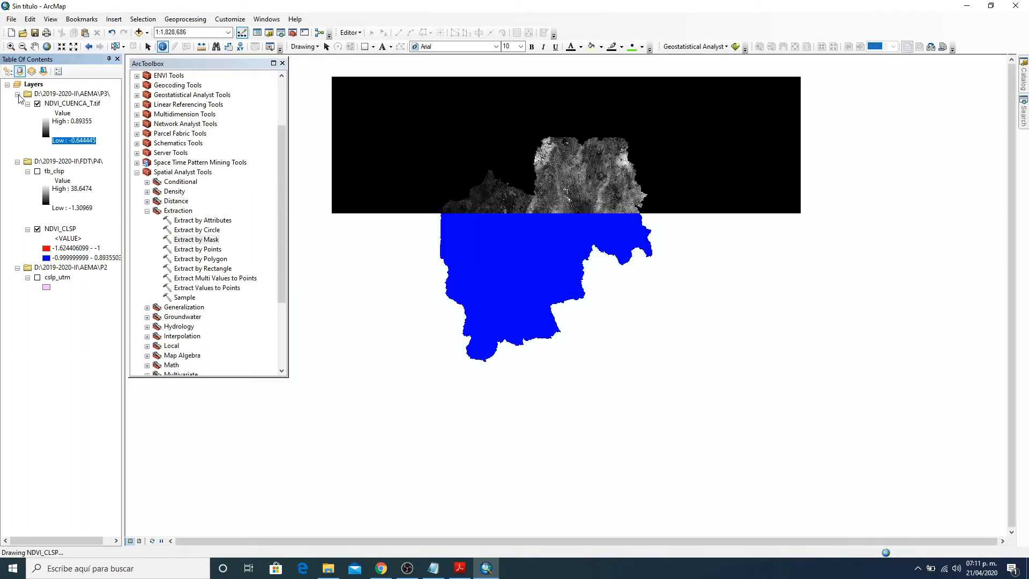
click(38, 105)
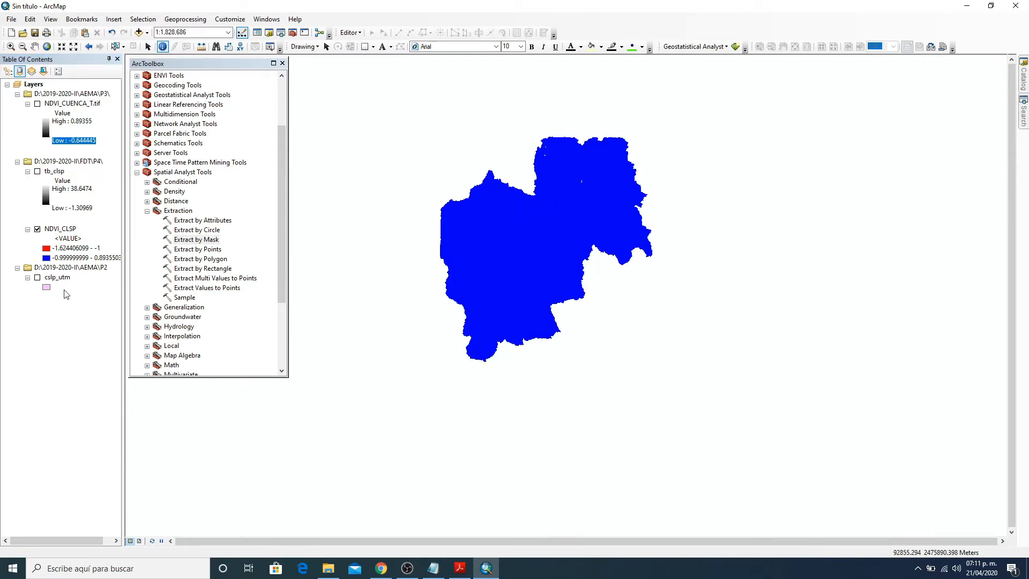
click(37, 229)
click(37, 230)
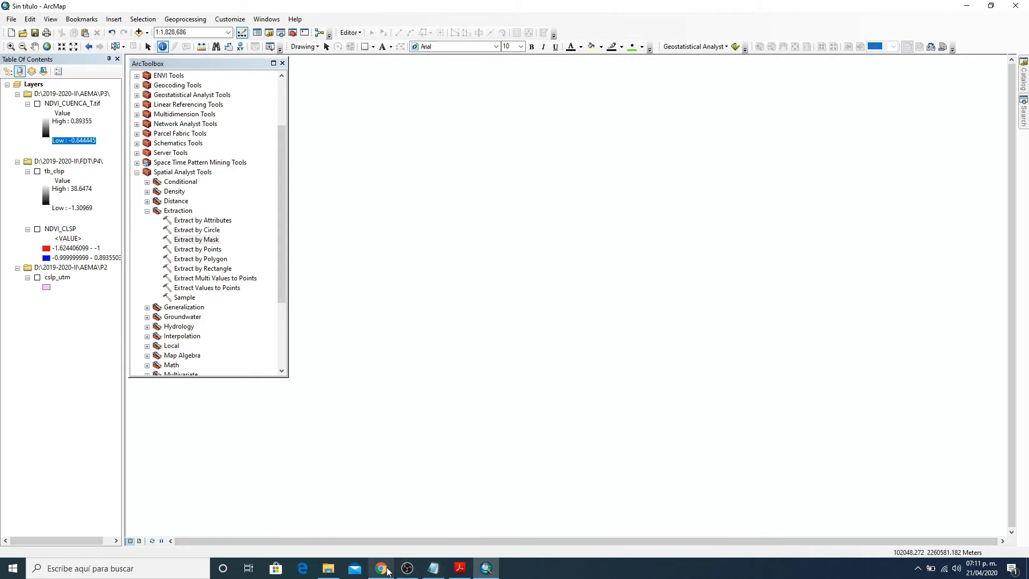
- Consult the Proportion of Vegetation (Pv) equation in the PDF article in Acrobat Reader and return to ArcMap
mouse_move(388, 571)
click(460, 568)
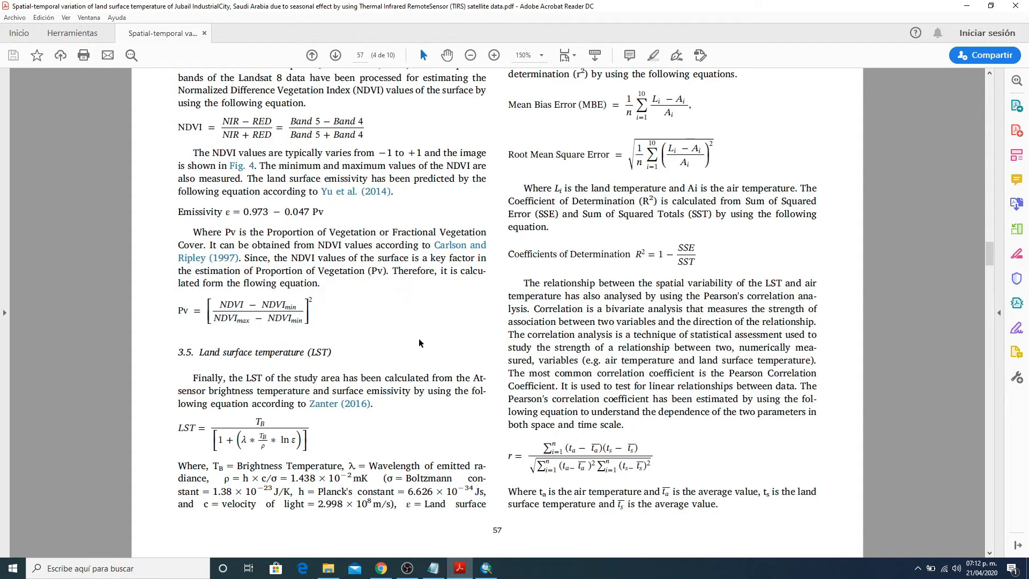
click(967, 7)
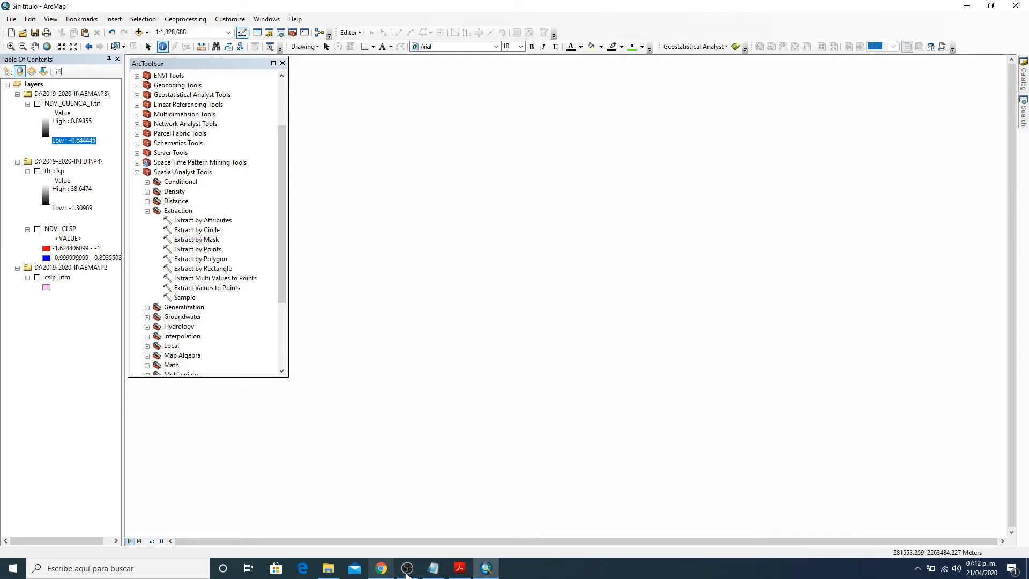
mouse_move(426, 575)
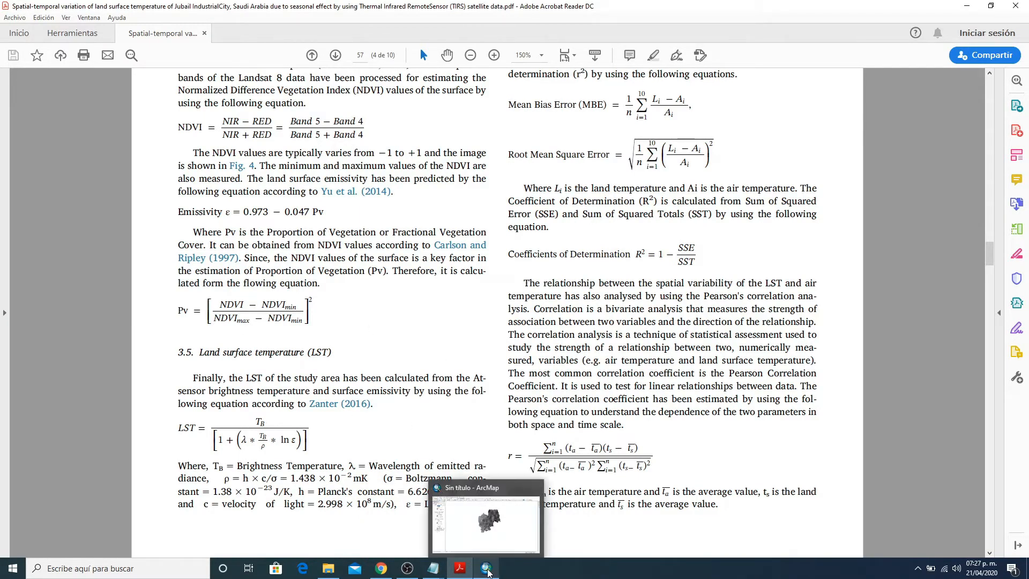
click(489, 571)
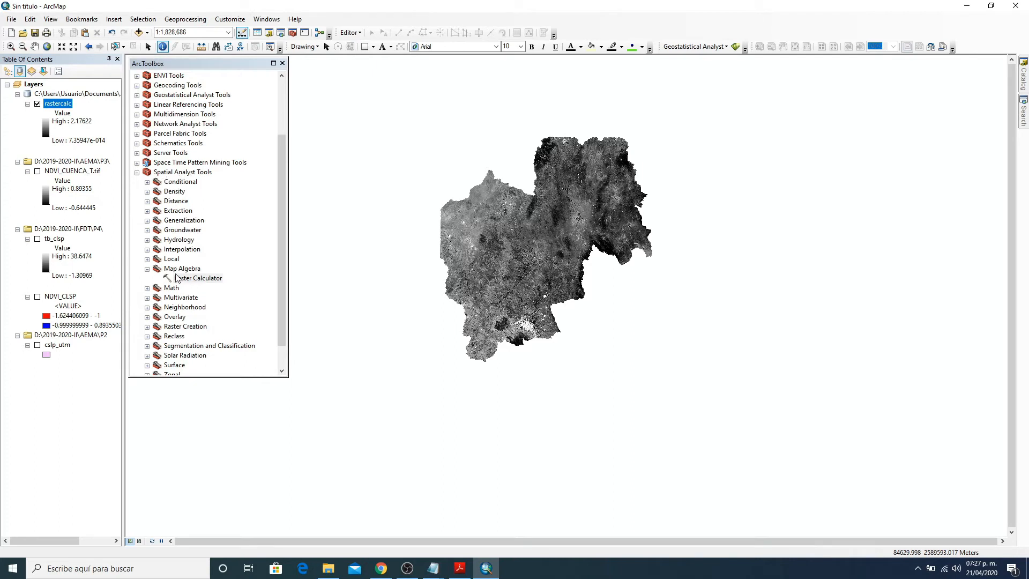
- Remove the rastercalc layer from the map and open the Raster Calculator
right_click(62, 103)
click(86, 121)
double_click(205, 279)
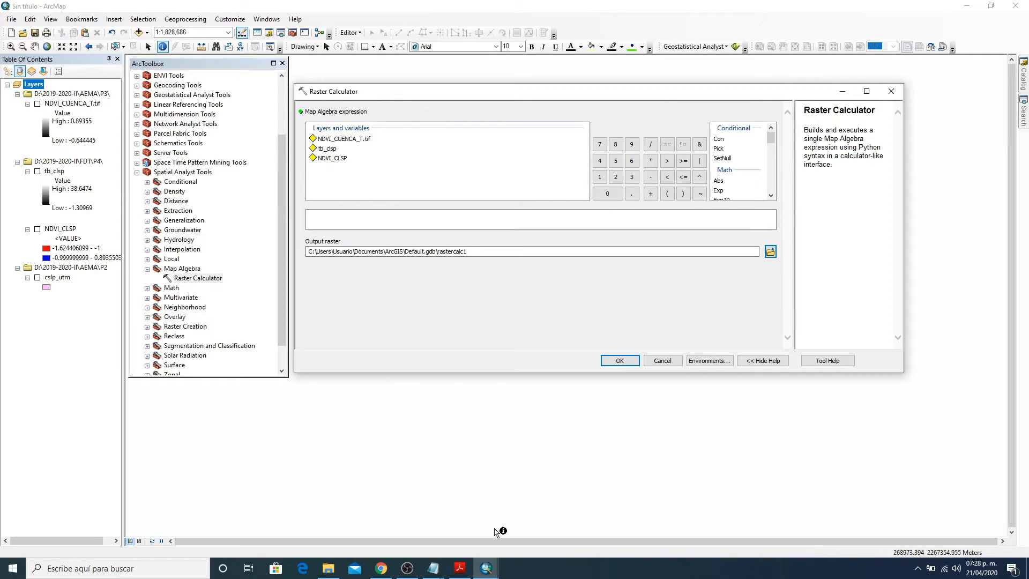
- Check the exponent of the Pv equation in the PDF and start the map algebra expression with Power(,2)
click(460, 568)
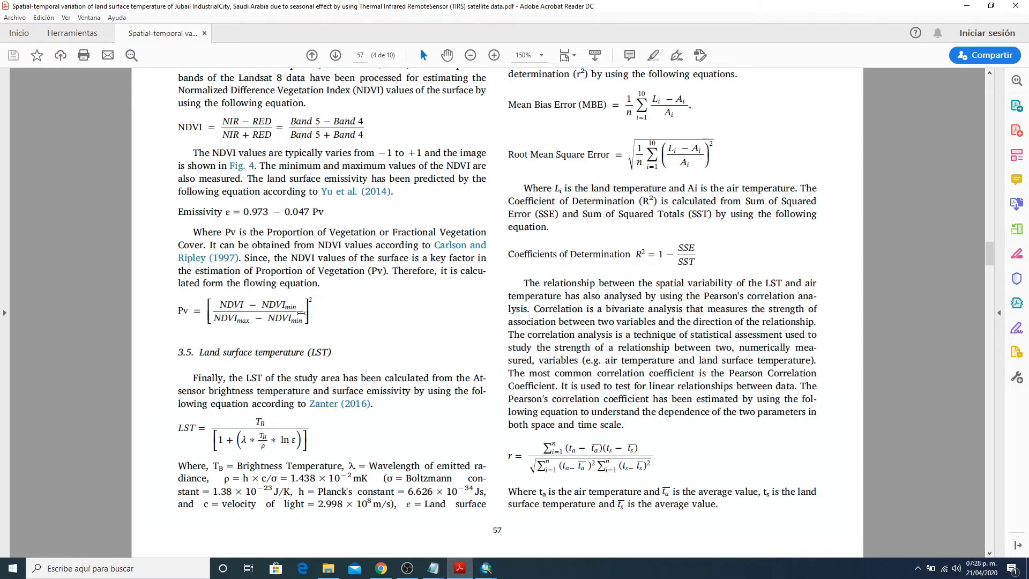
double_click(310, 302)
click(486, 569)
click(514, 526)
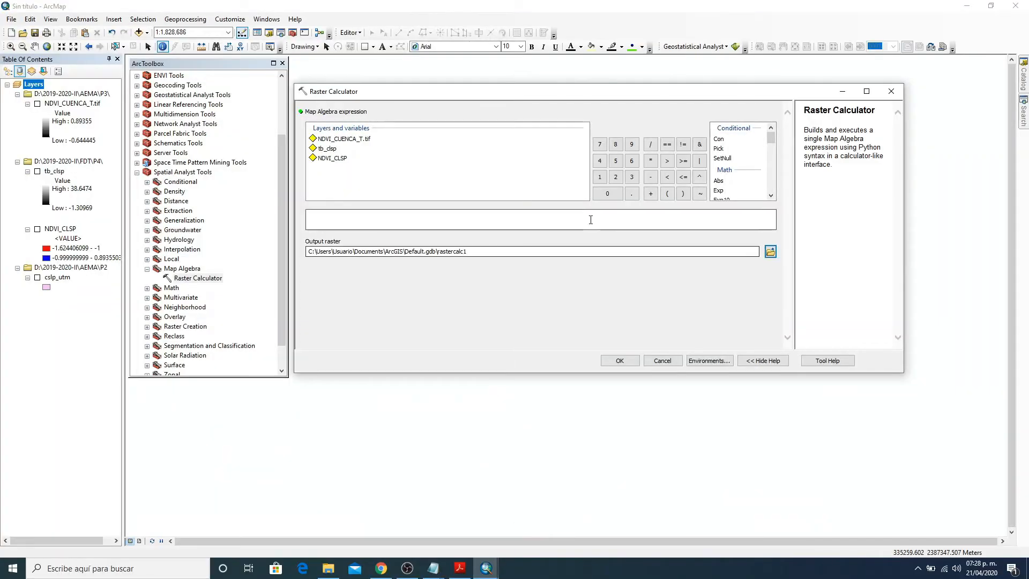
drag(773, 148, 773, 155)
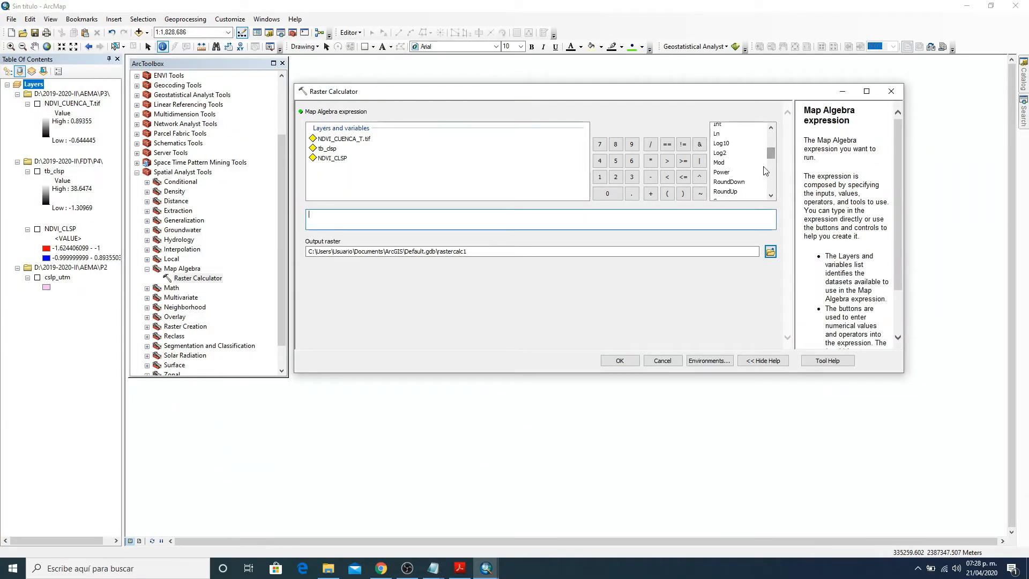
double_click(722, 172)
text(2)
click(327, 214)
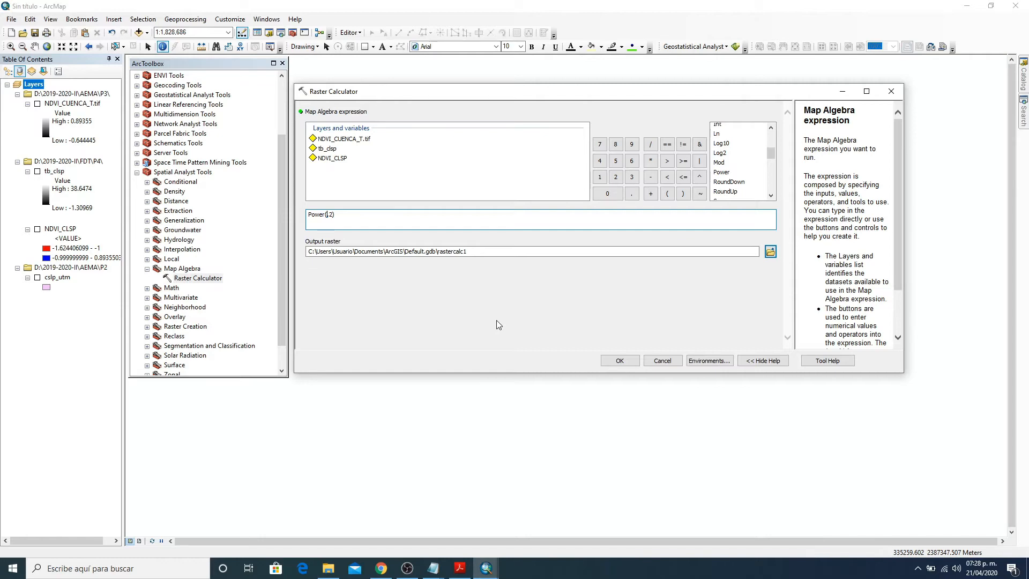
- Review the Pv fraction in the PDF and add two nested pairs of parentheses as the first argument of Power
click(460, 568)
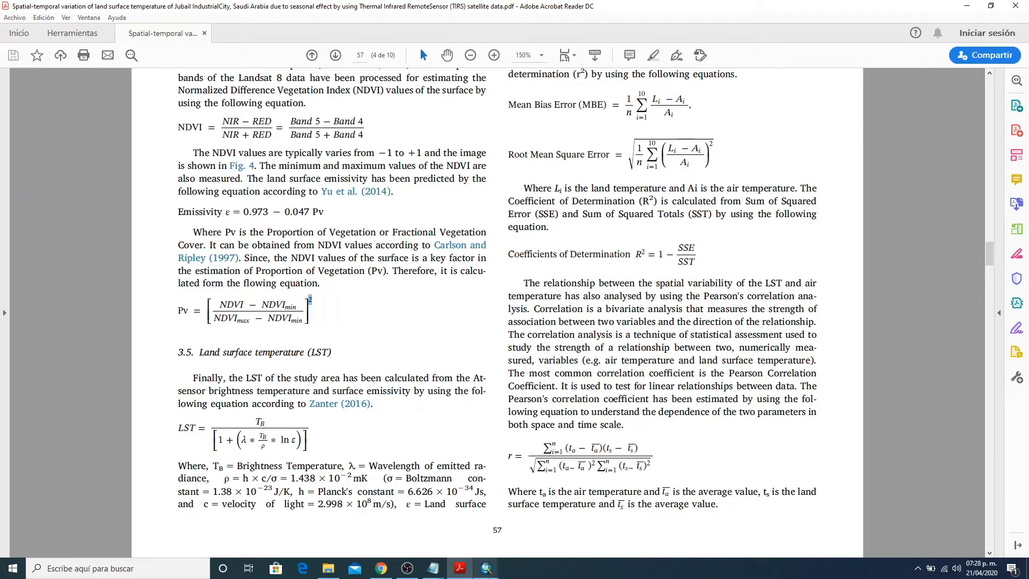
click(519, 542)
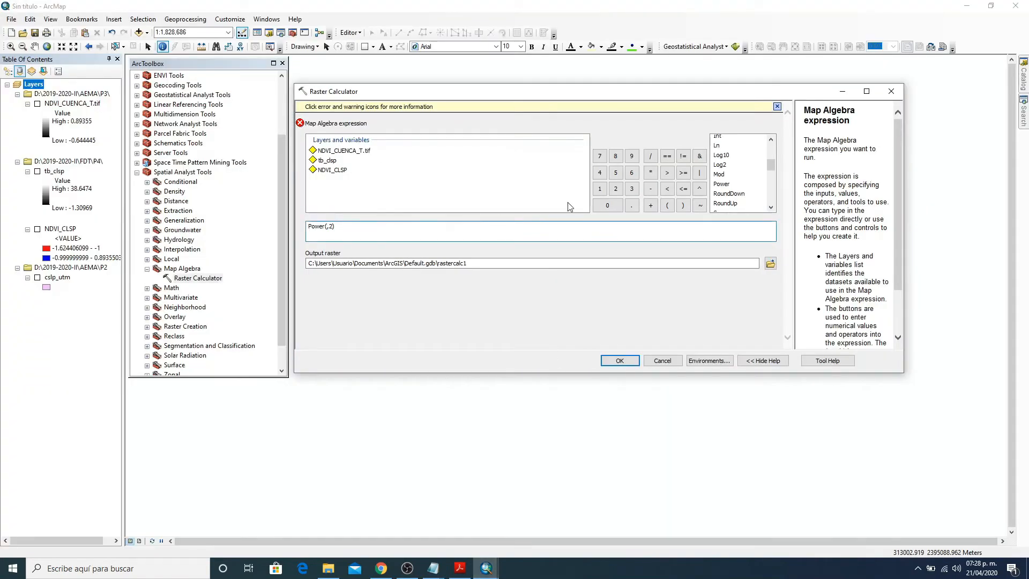
click(668, 206)
click(330, 226)
text(,)
click(668, 205)
text())
- Enter the numerator "NDVI_CLSP"-0.644445 inside the inner parentheses of the Power expression
double_click(333, 169)
text(-)
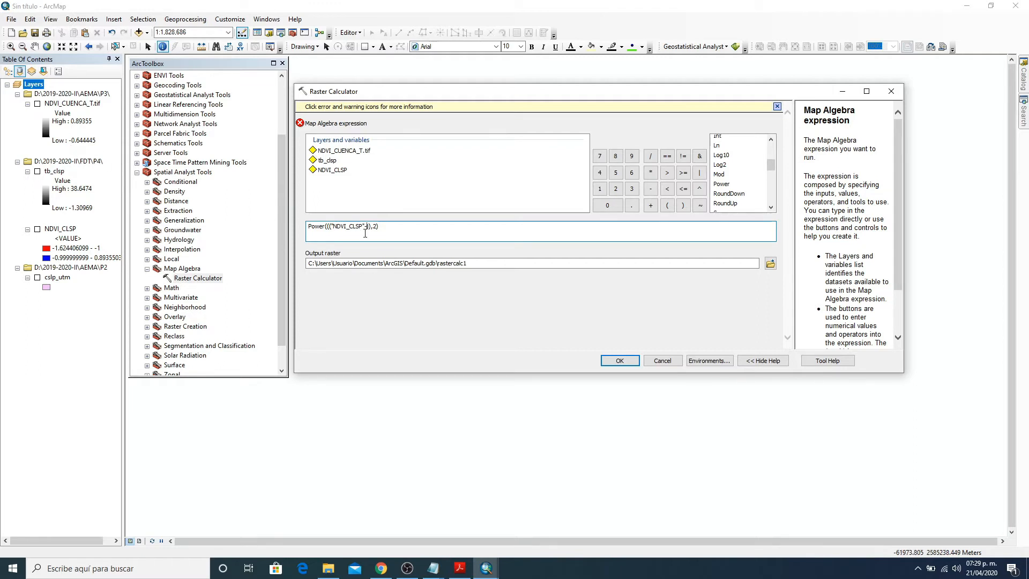
drag(368, 226, 365, 225)
text(-0.644445)
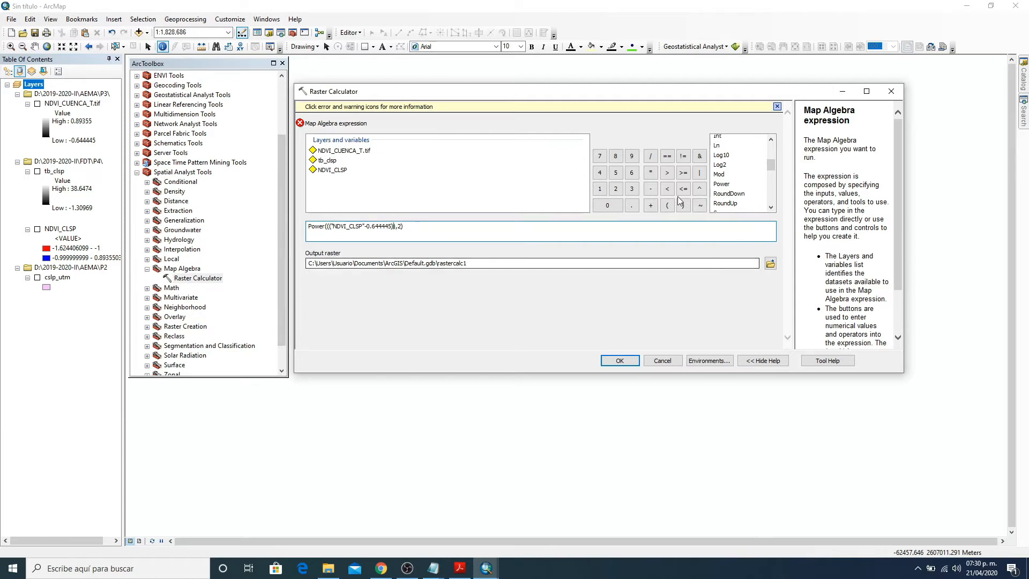
- Divide the numerator by (0.89355-0.644445), checking the denominator against the Pv equation in the PDF
click(649, 159)
text(()
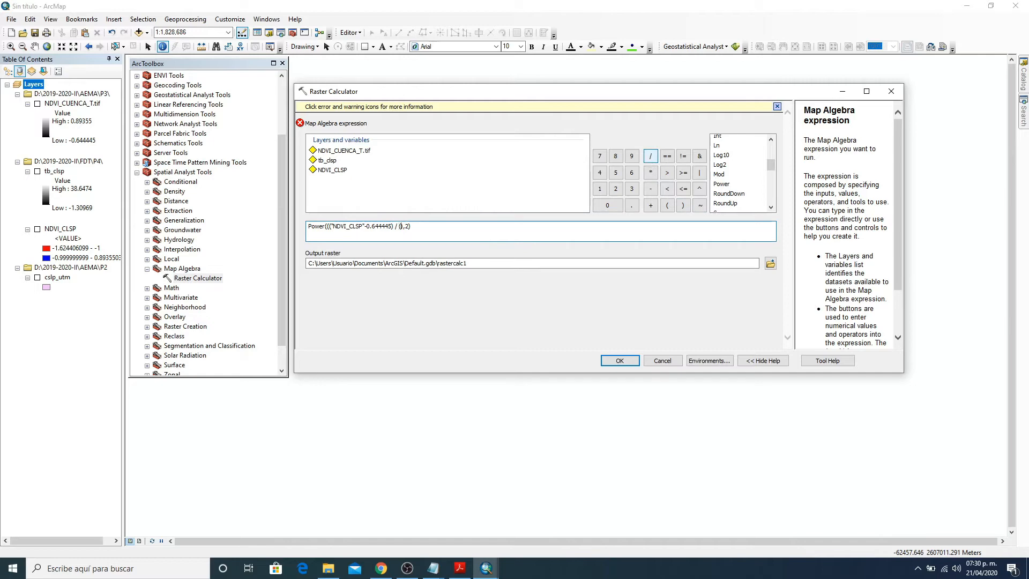
click(459, 568)
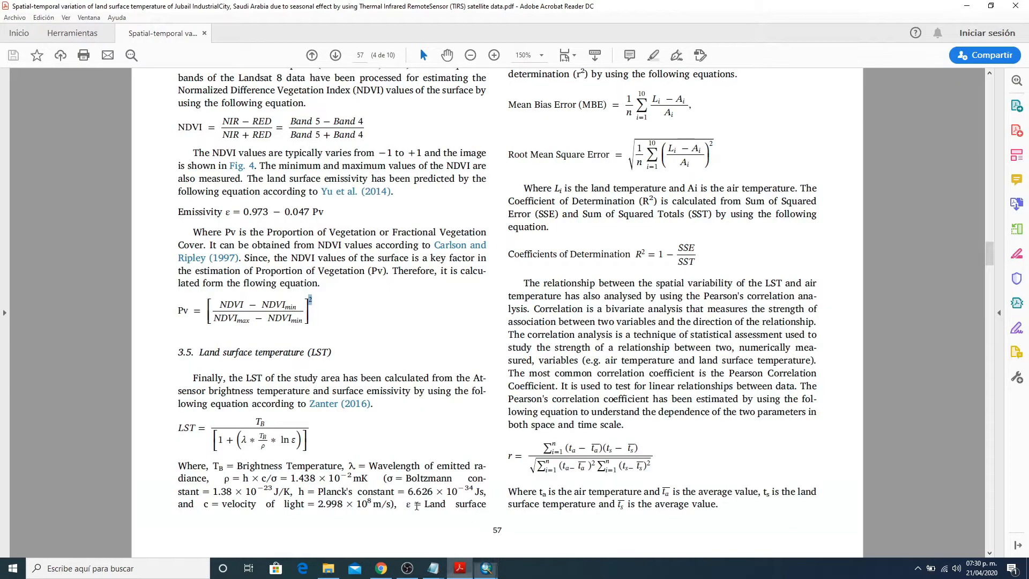
drag(214, 313, 303, 325)
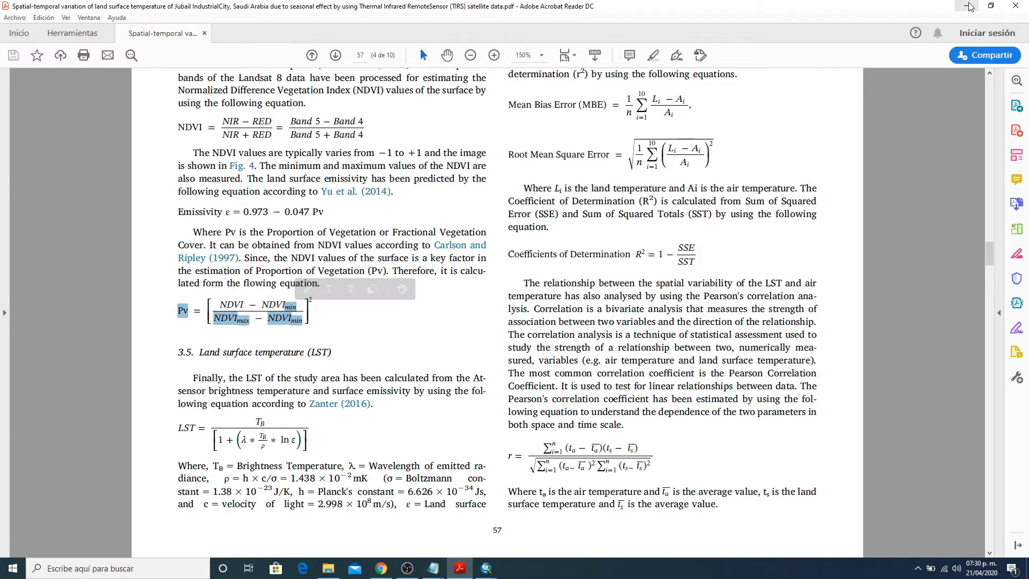
key(alt+Tab)
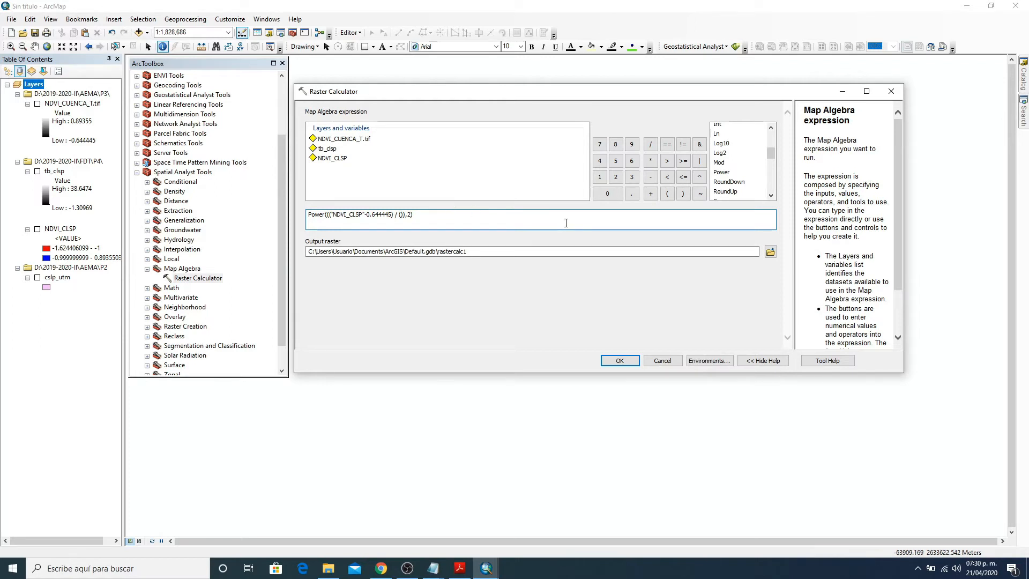
text(0.89)
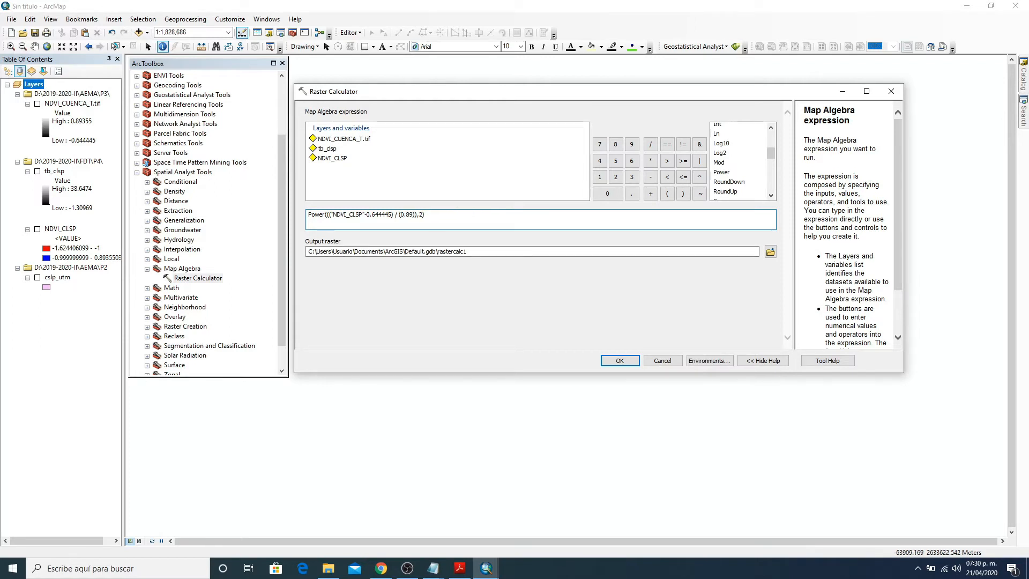
text(355-0.644445)
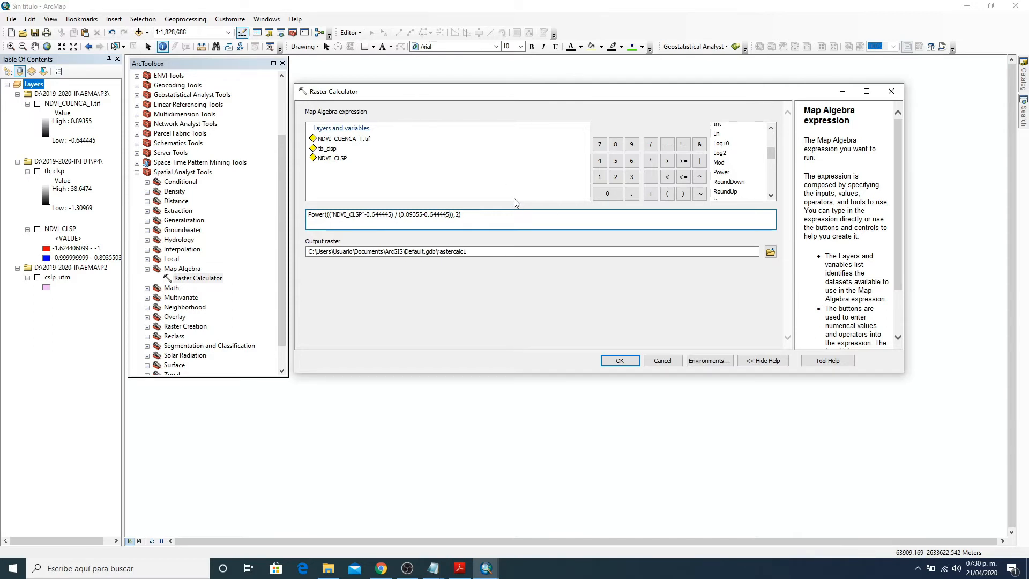
- Set the output raster to PV in the folder D:\2019-2020-II\AEMA\P3
click(771, 254)
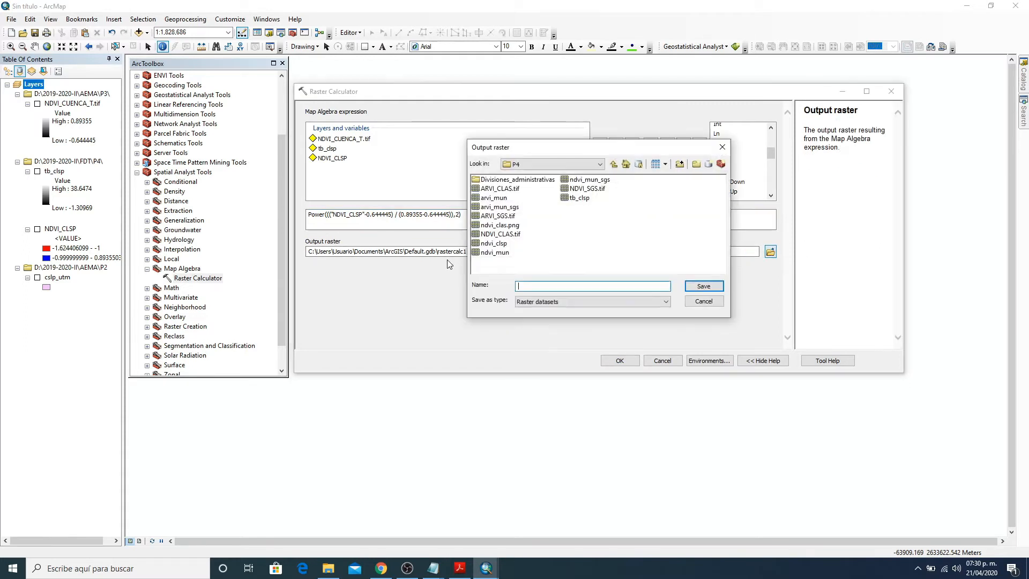
click(568, 164)
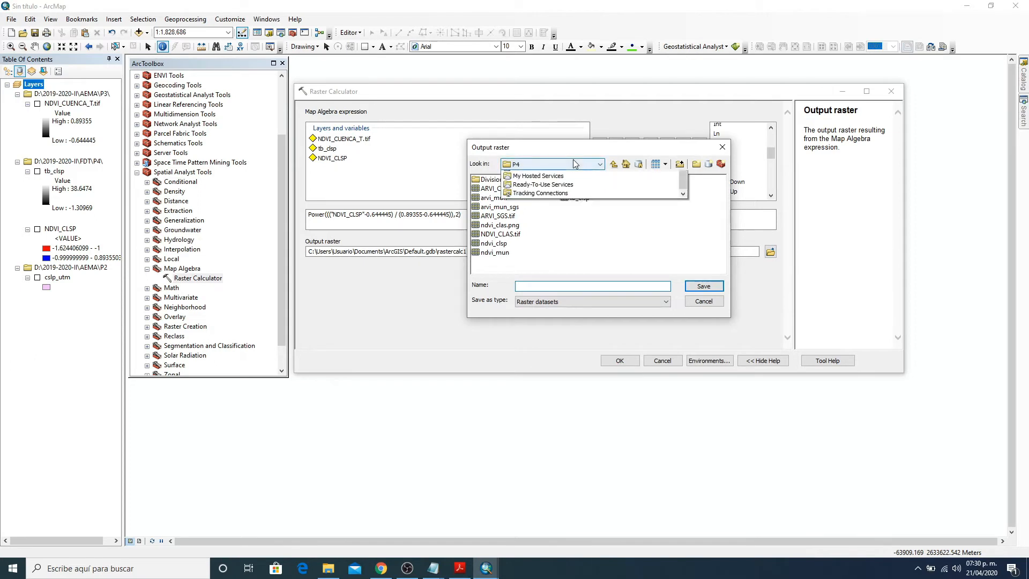
click(545, 192)
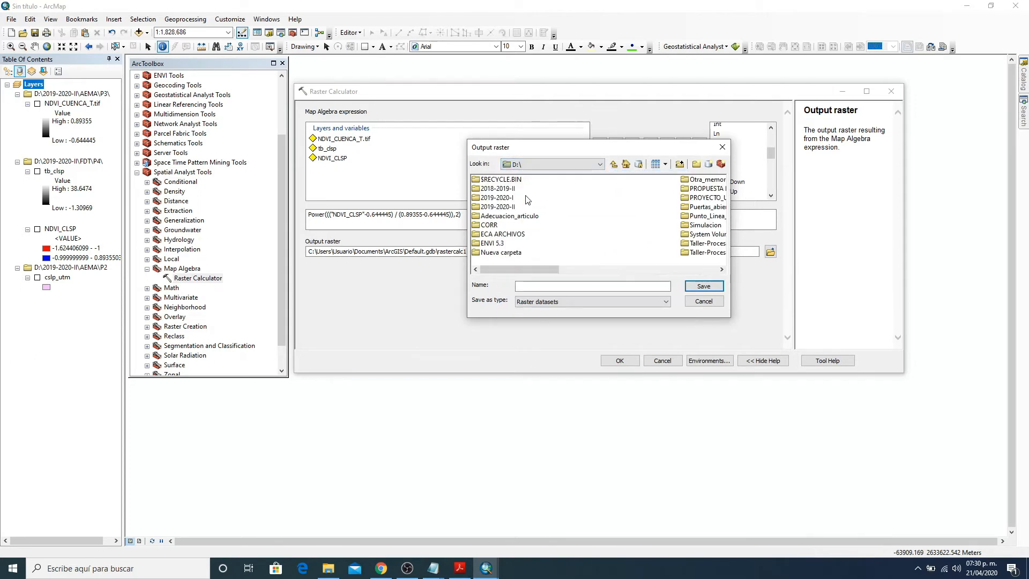
double_click(497, 207)
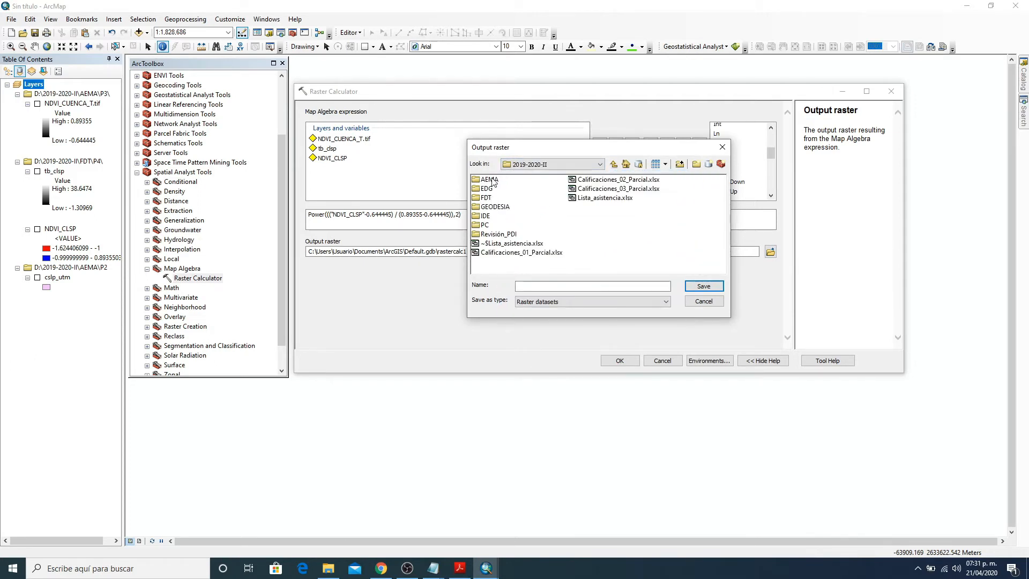
double_click(491, 180)
double_click(486, 207)
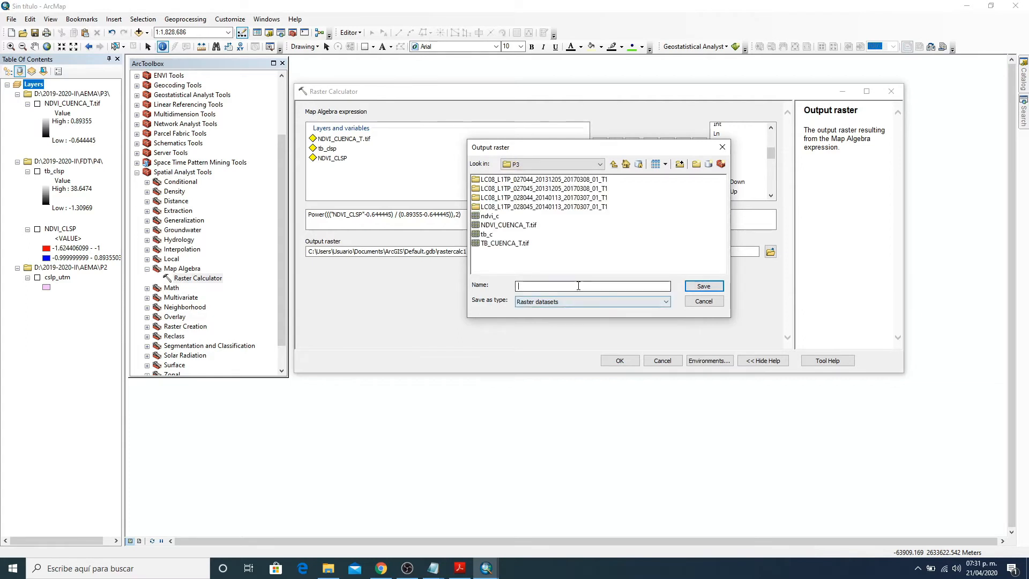
text(PV)
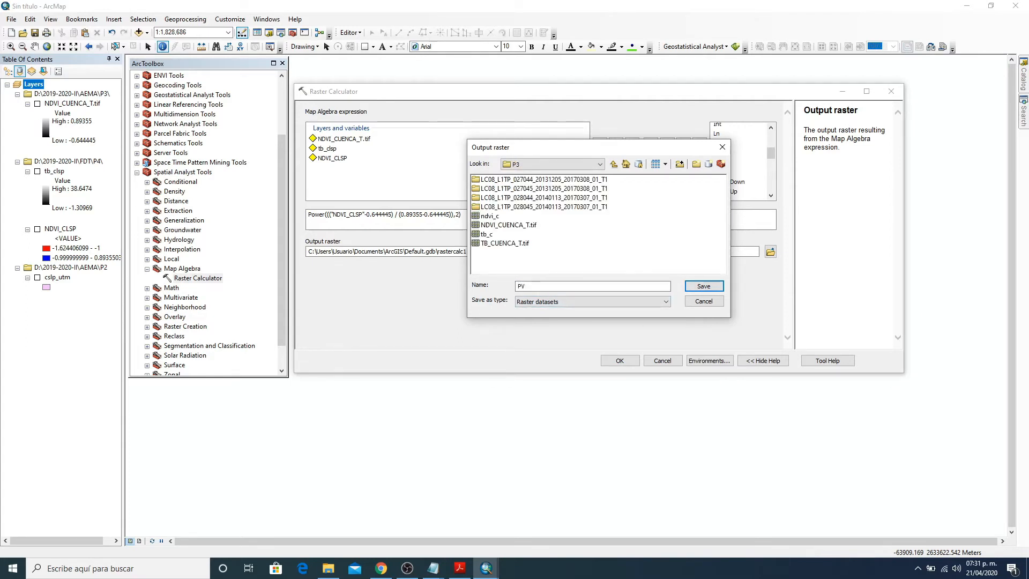
key(Return)
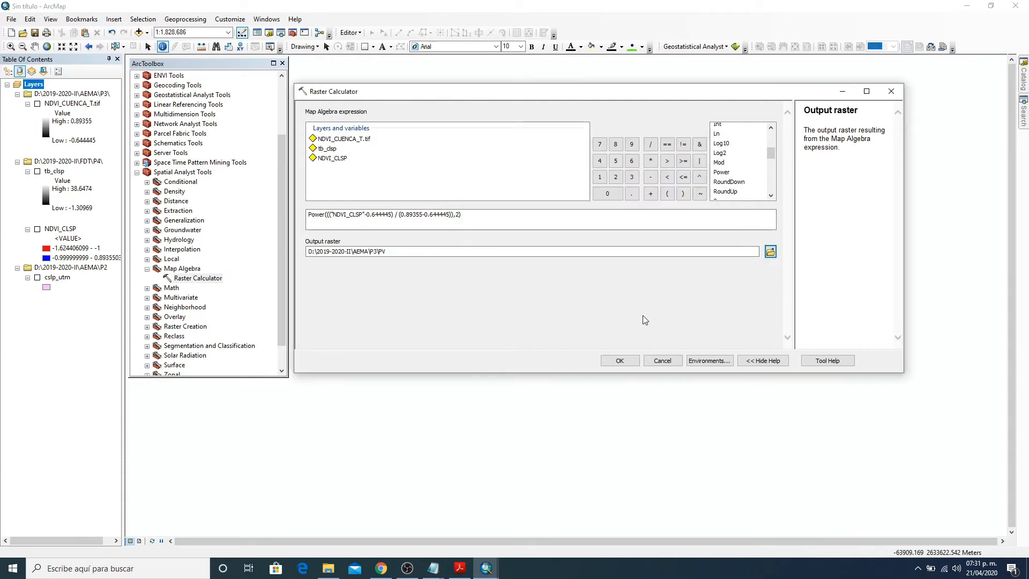
- Run the PV calculation, reviewing the emissivity equation in the PDF article while it executes, and dismiss the finished progress window
click(620, 361)
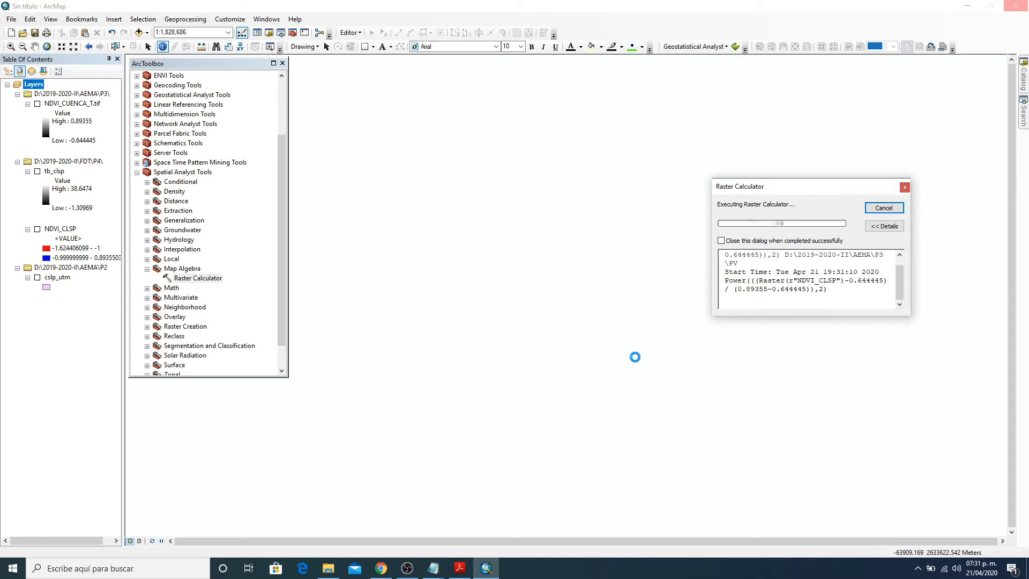
click(460, 568)
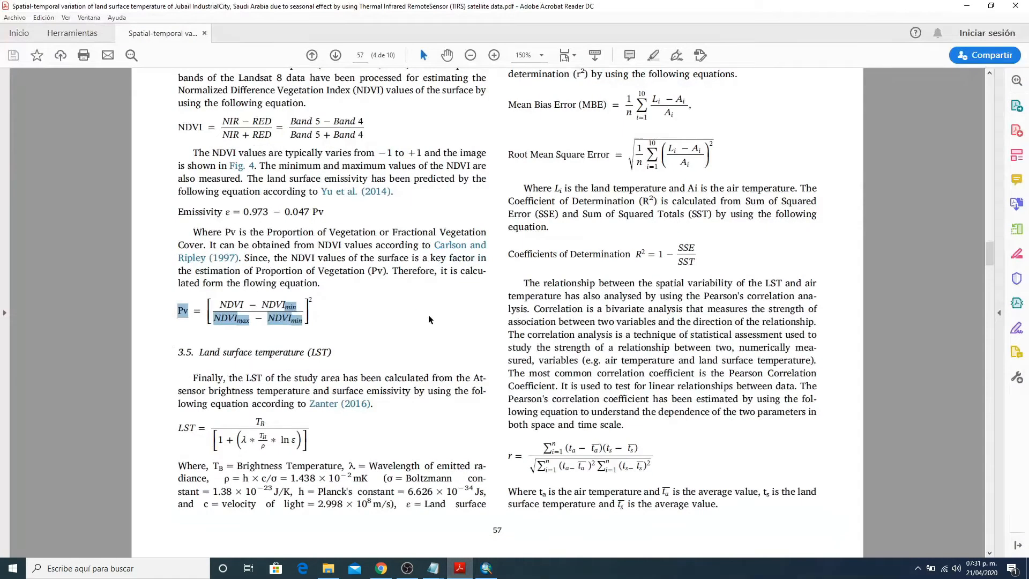
click(318, 212)
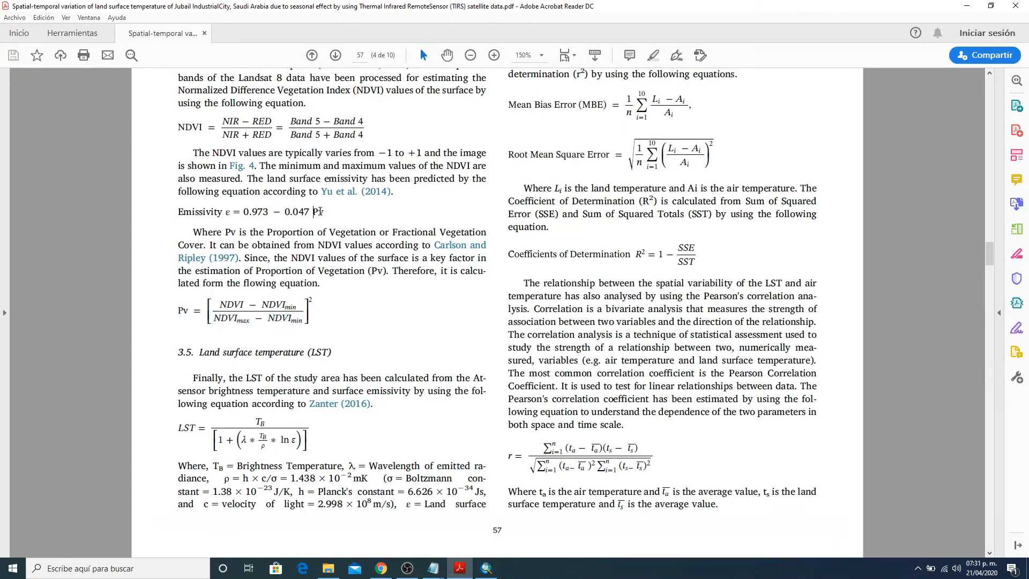
double_click(318, 212)
click(332, 214)
click(967, 6)
click(866, 59)
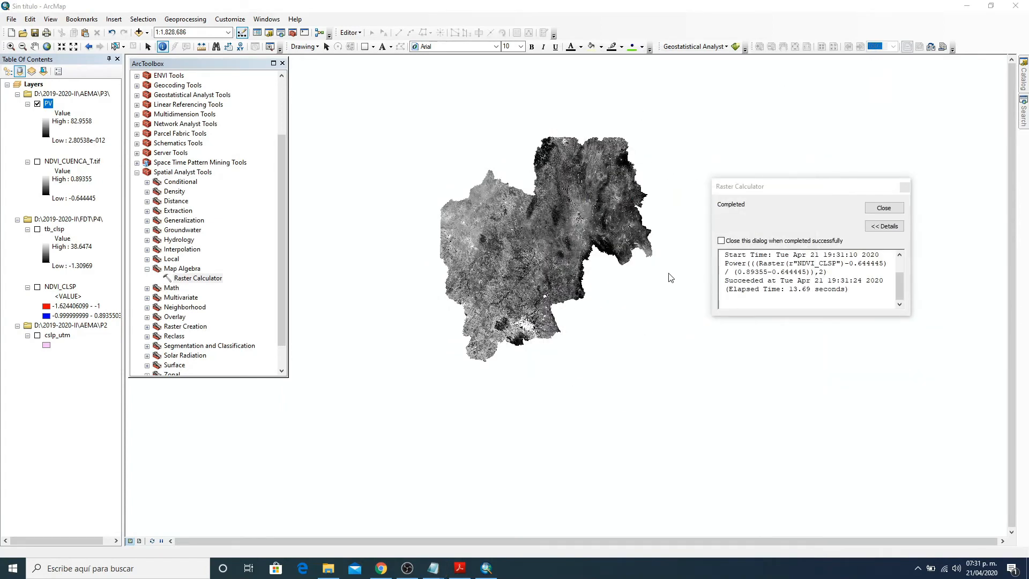
click(884, 209)
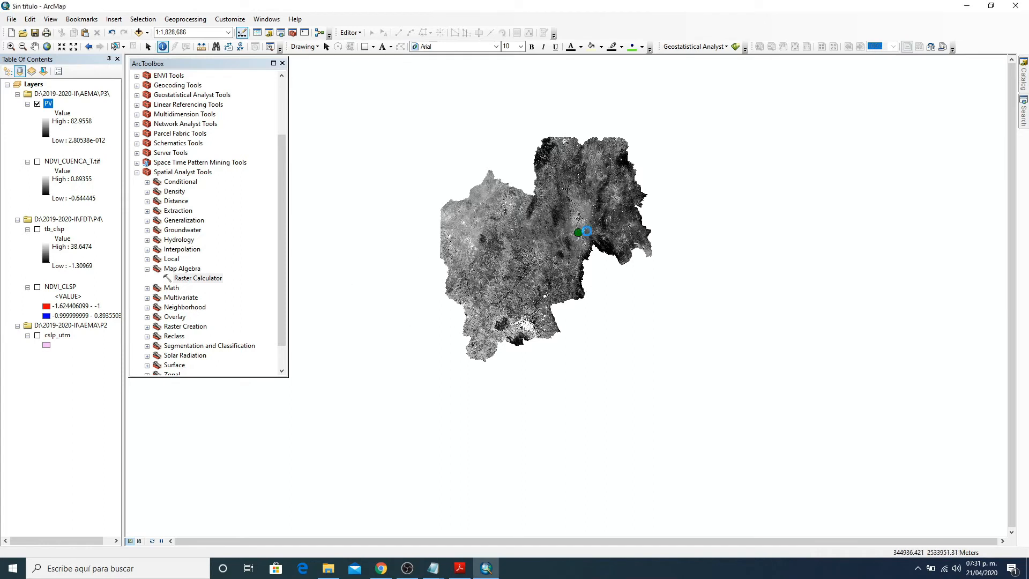
- Identify the pixel values of the PV raster at several spots across the basin and close the results
click(596, 217)
click(580, 295)
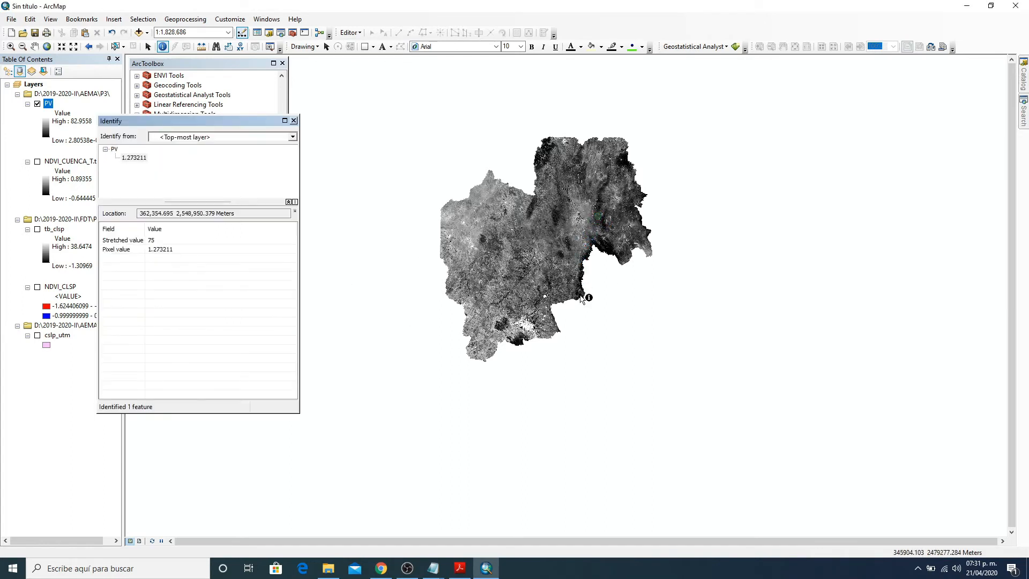
click(524, 342)
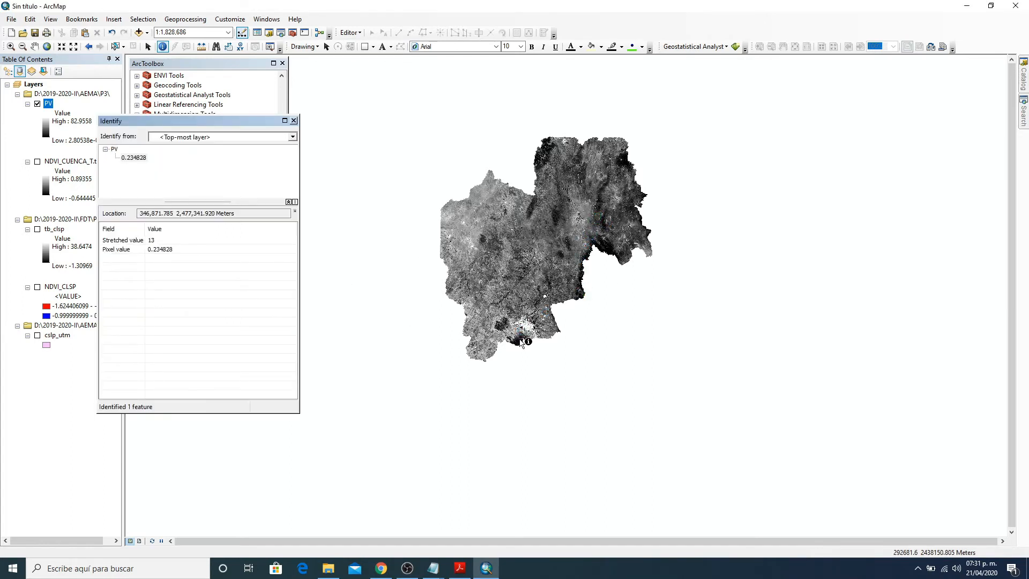
click(295, 120)
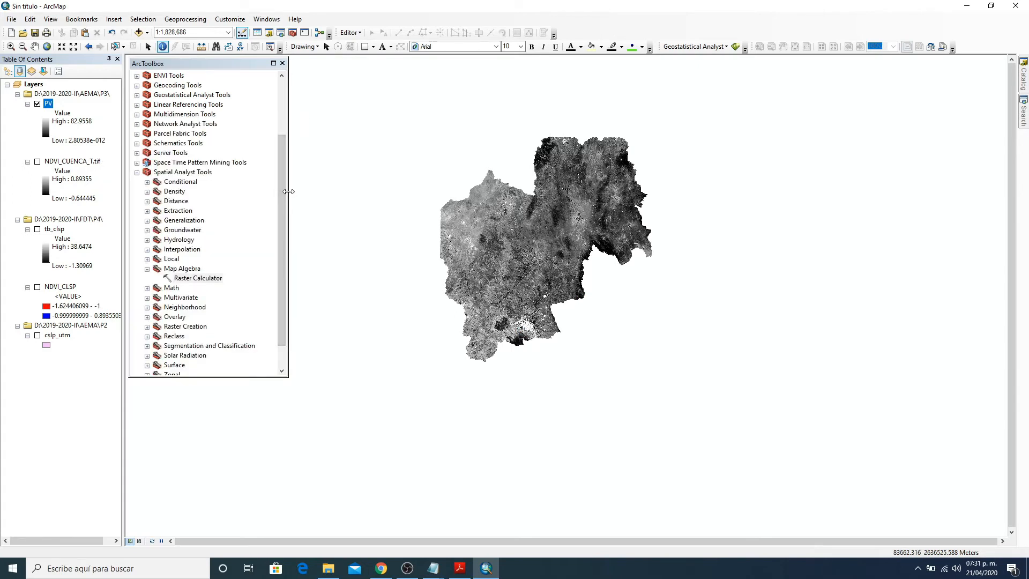
- Start a new Raster Calculator expression with 0.973-, following the emissivity equation in the PDF article
click(460, 568)
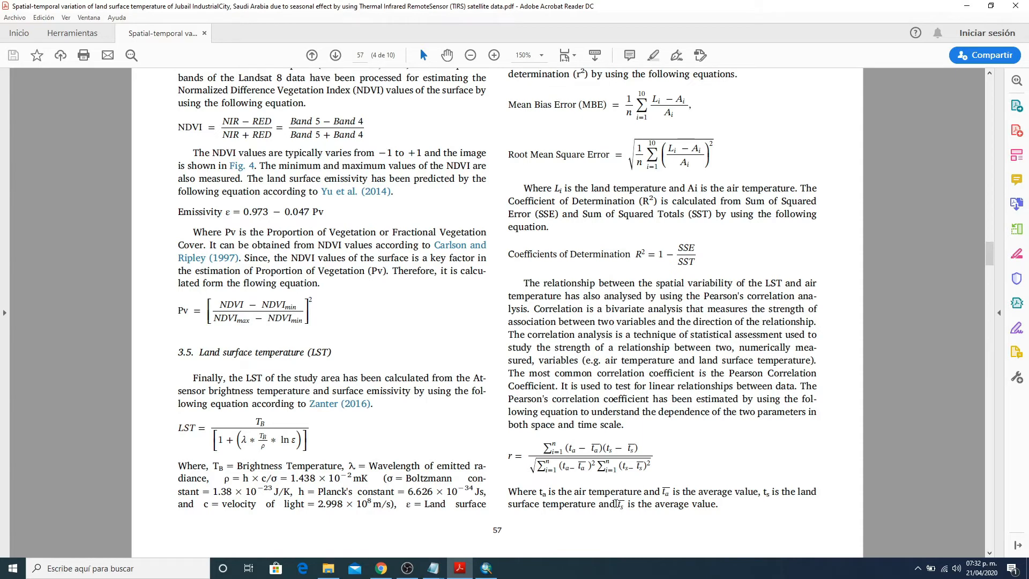
click(486, 568)
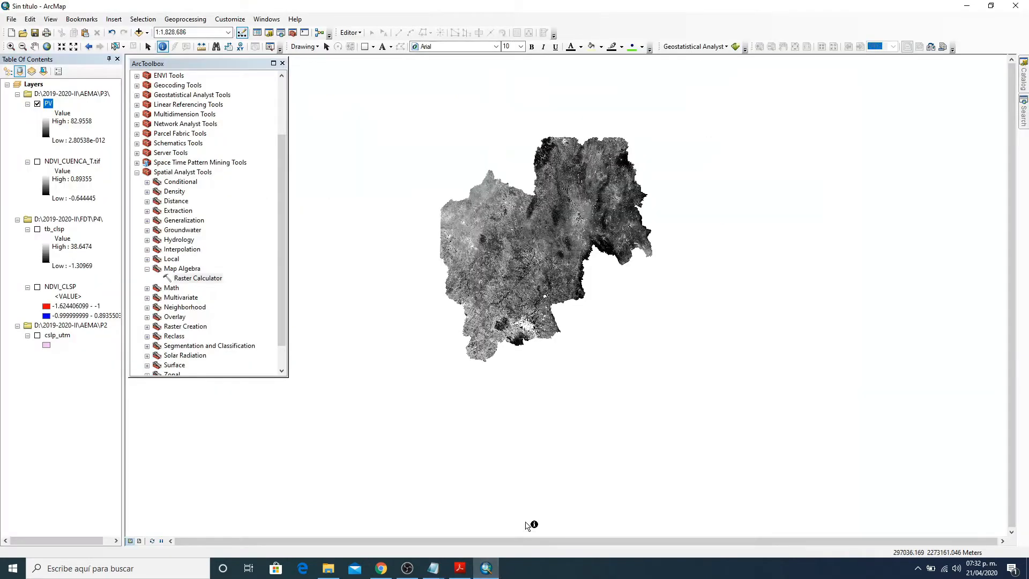
double_click(213, 282)
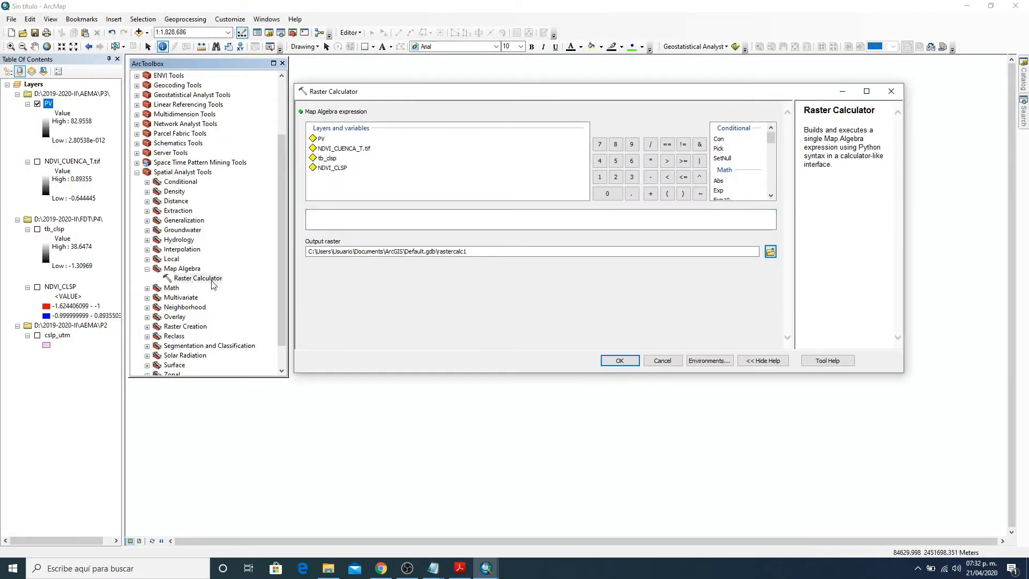
click(346, 223)
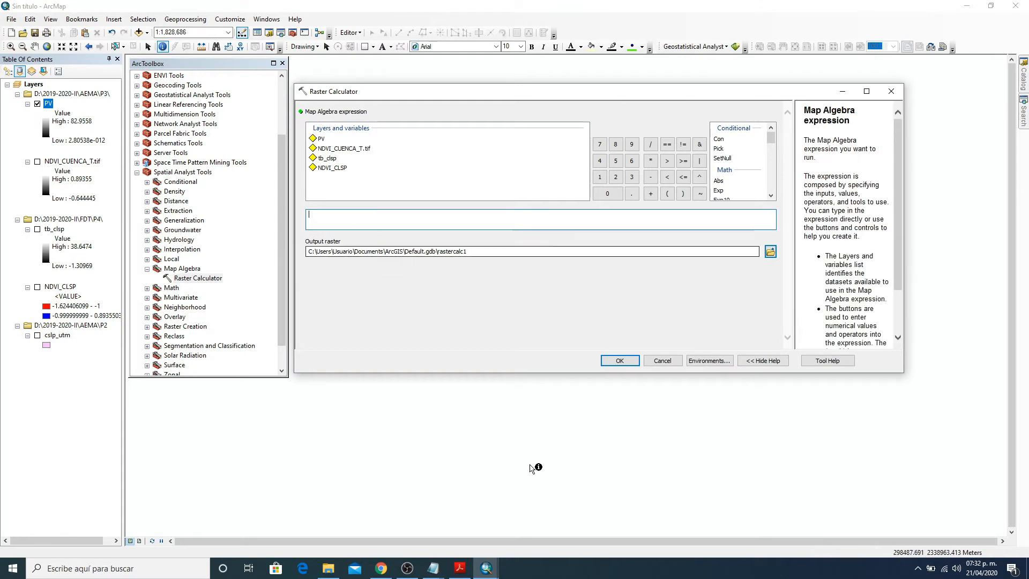
click(472, 575)
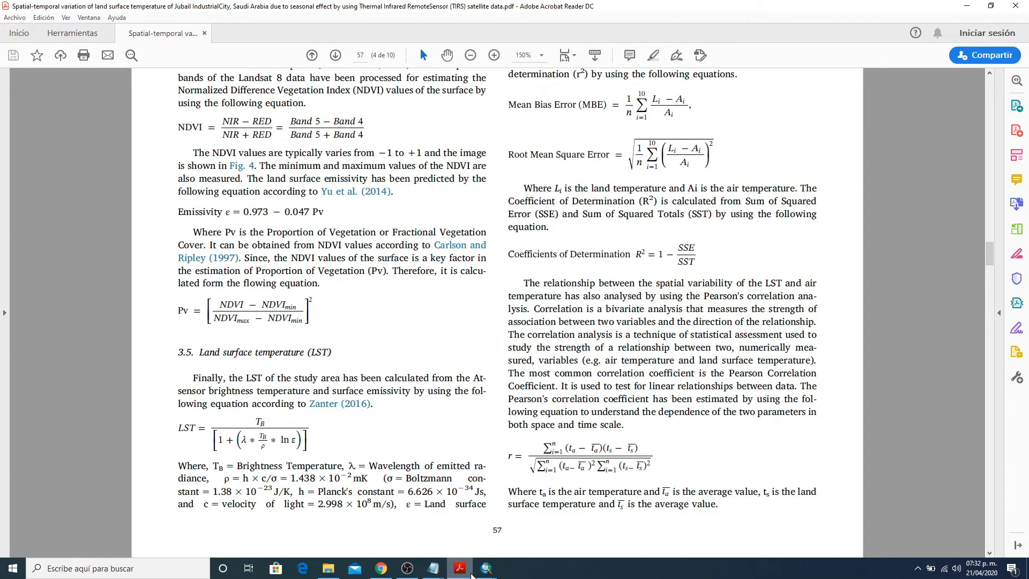
click(484, 572)
text(1)
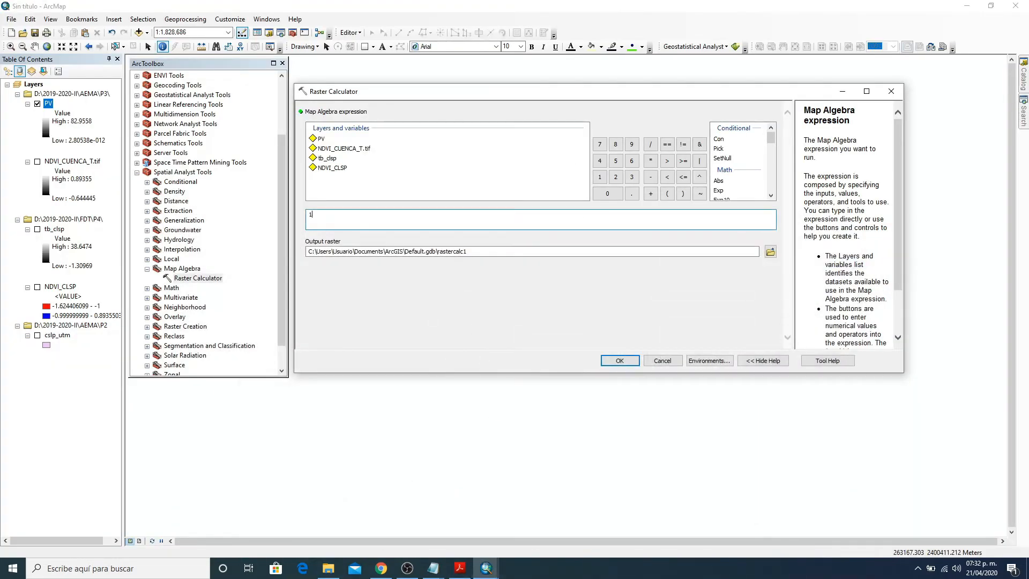
key(BackSpace)
text(0.973-)
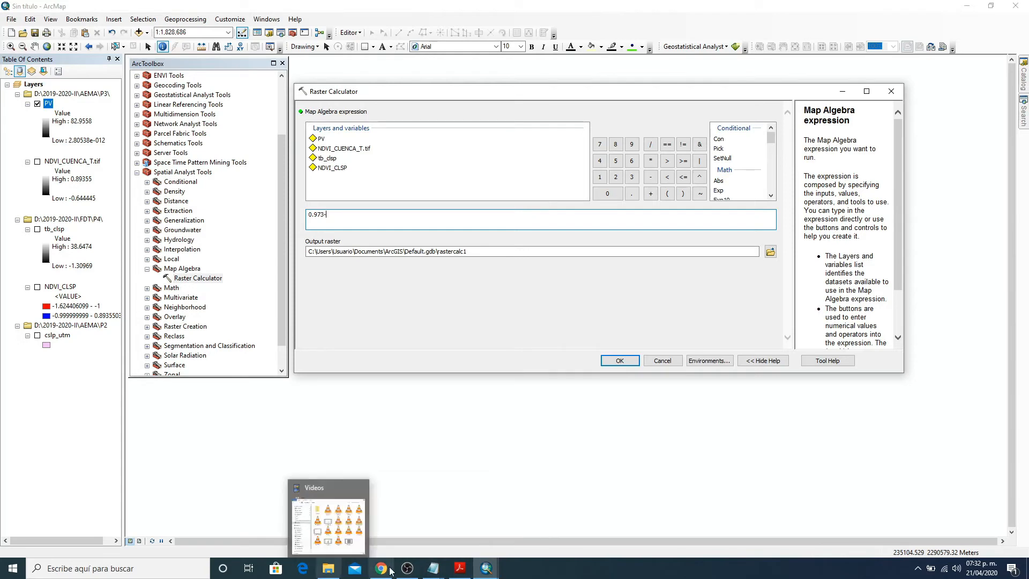
- Check the second term in the PDF and complete the emissivity expression as 0.973-0.047 * "PV"
click(464, 572)
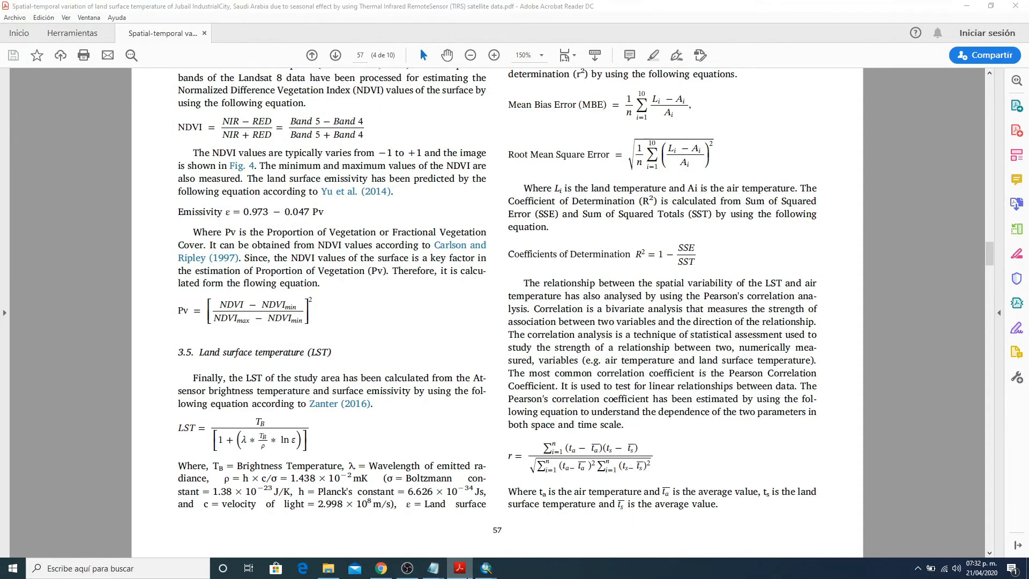
click(486, 571)
text(0.973-0.047)
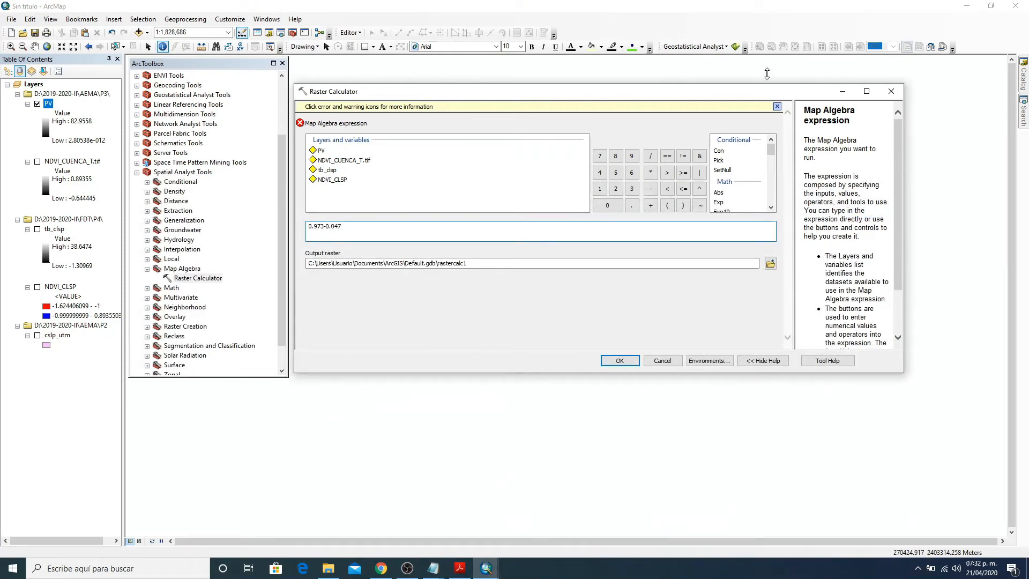
click(651, 172)
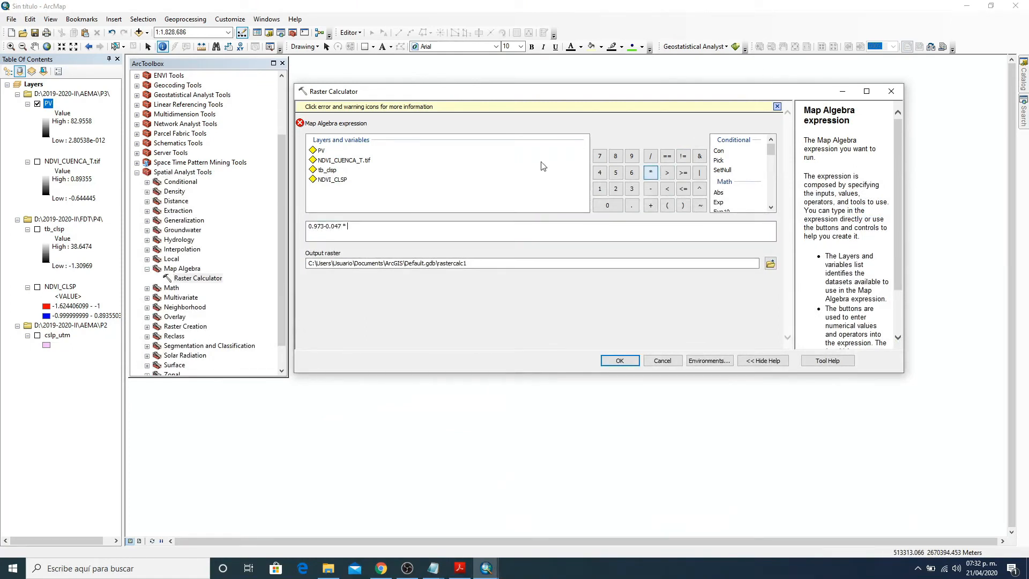
double_click(321, 150)
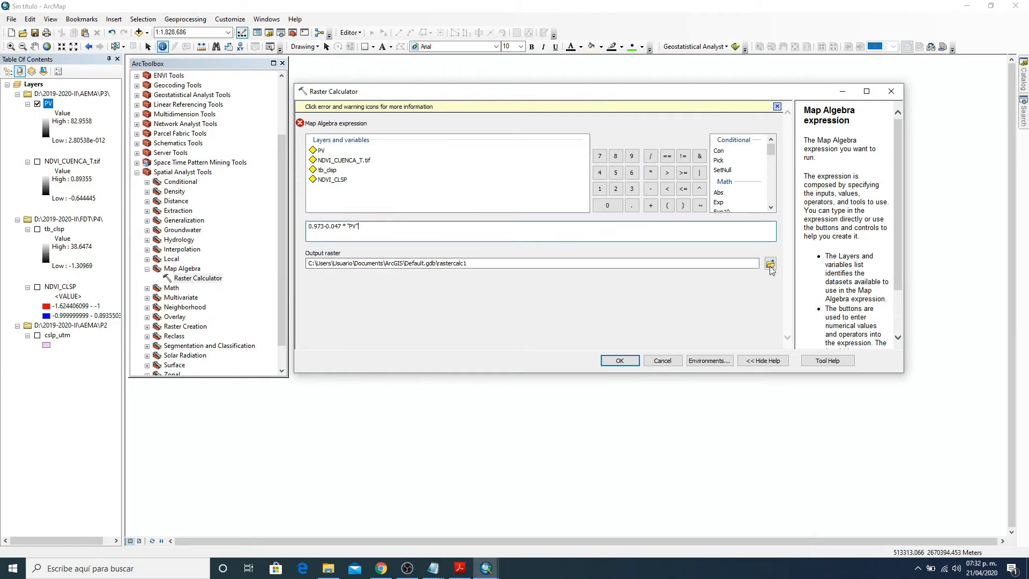
- Set the output raster to Emisividad in the folder D:\2019-2020-II\AEMA\P3 and run the emissivity calculation
click(770, 266)
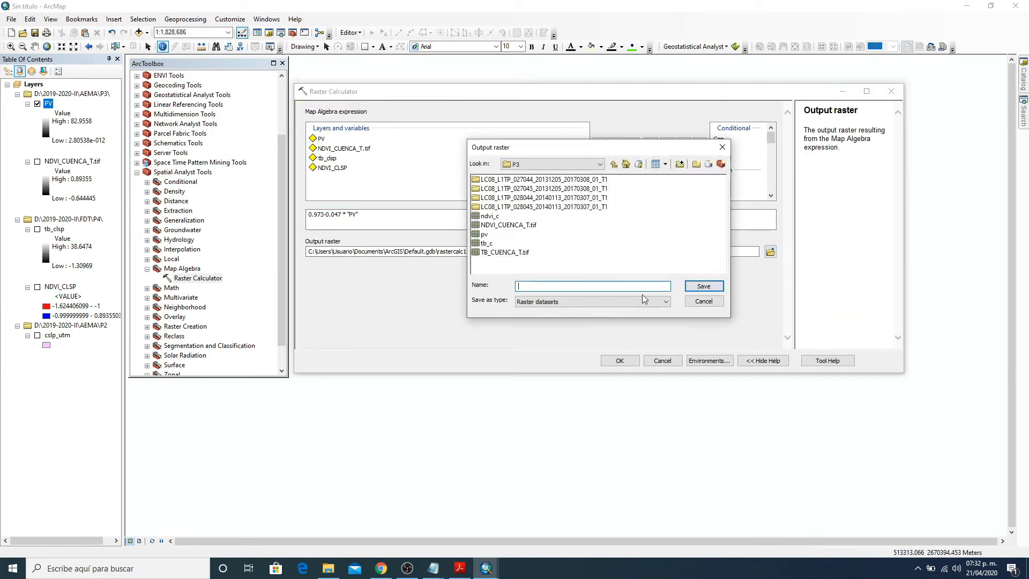
text(Emisividad)
click(703, 287)
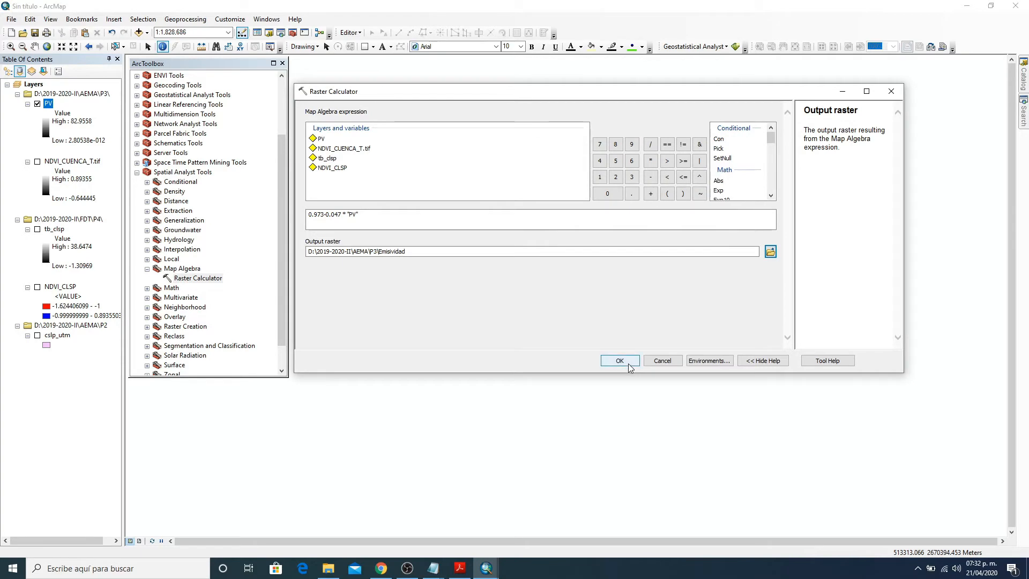
click(620, 362)
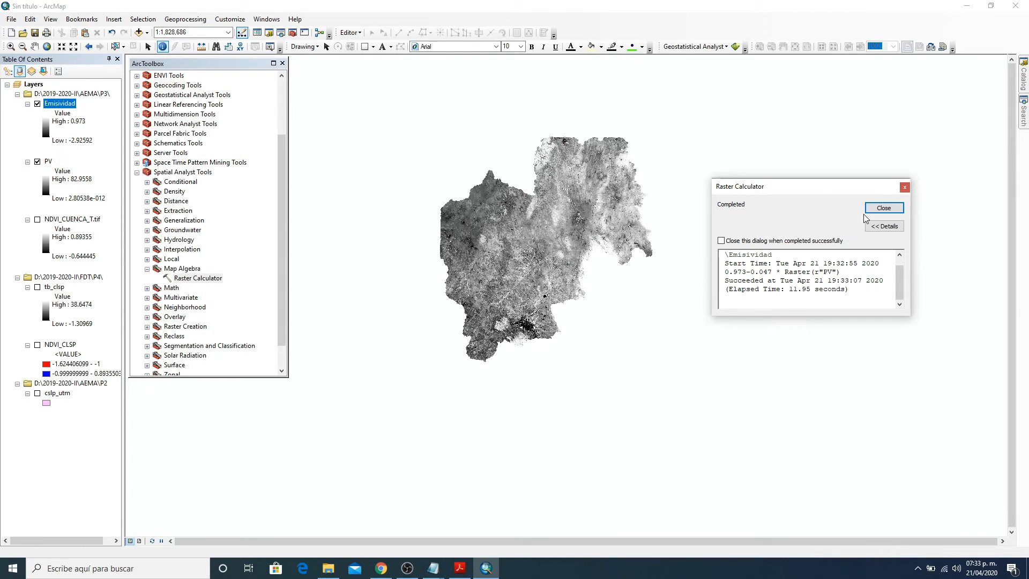
click(881, 209)
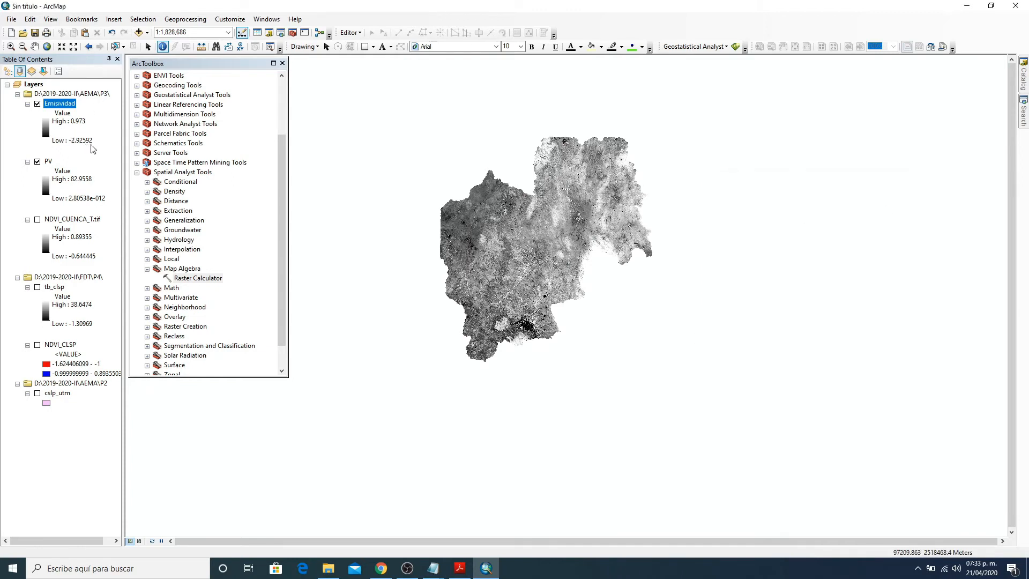
- Show the NDVI_CLSP layer and hide the Emisividad and PV layers
click(37, 346)
click(37, 104)
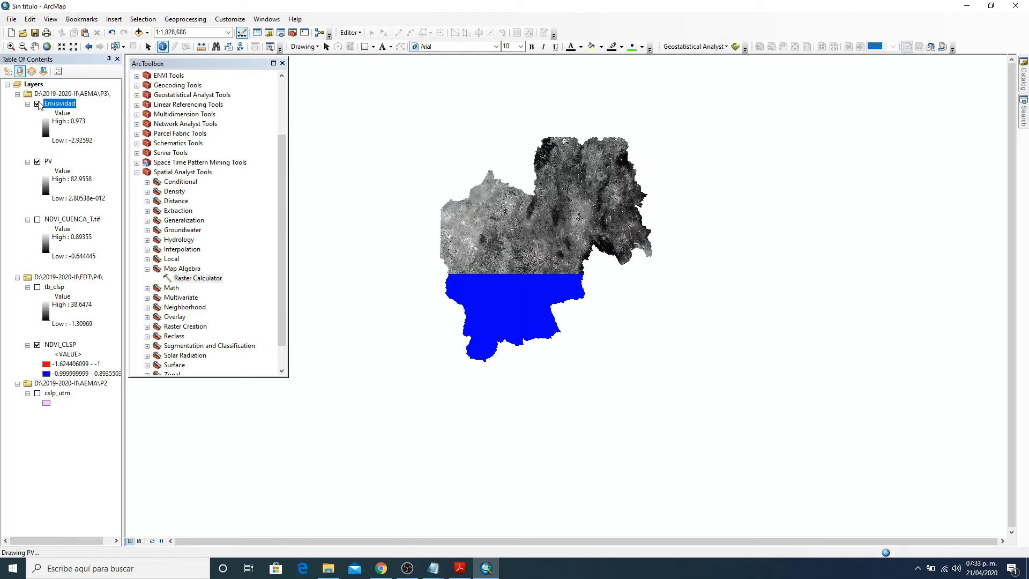
click(37, 104)
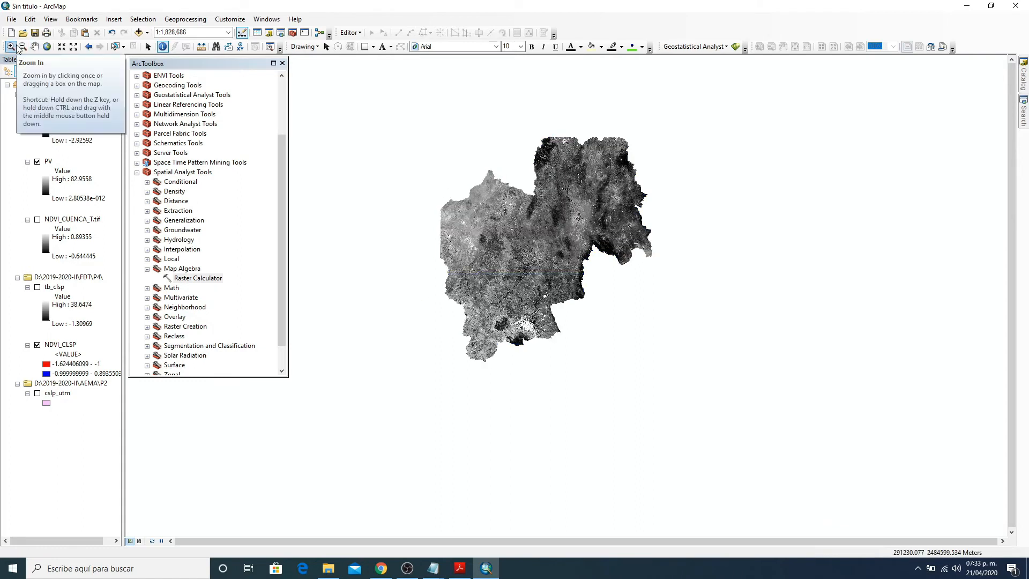
click(37, 161)
- Zoom in on an isolated red pixel inside the NDVI_CLSP layer and identify its value
click(12, 48)
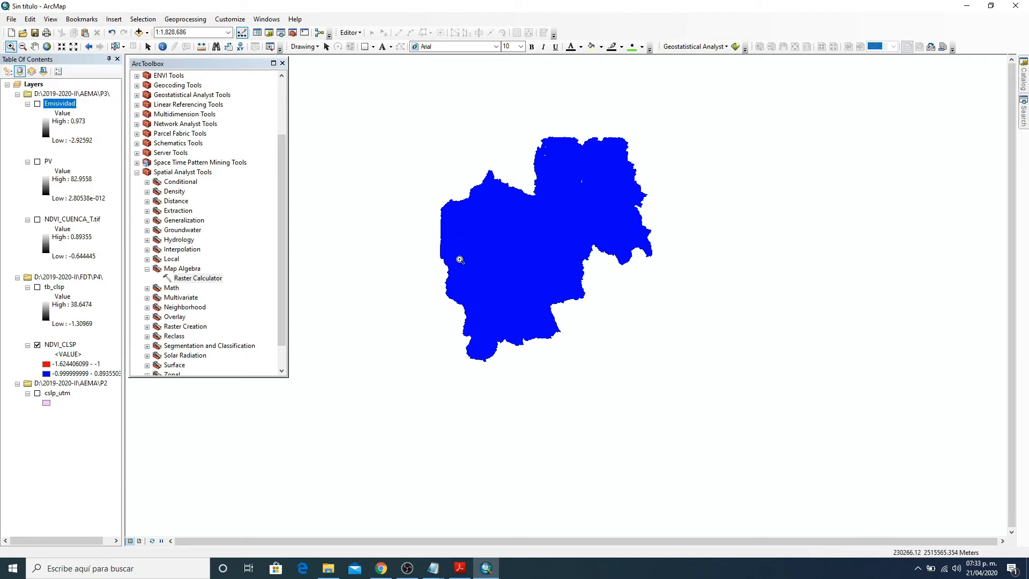
drag(451, 252, 556, 363)
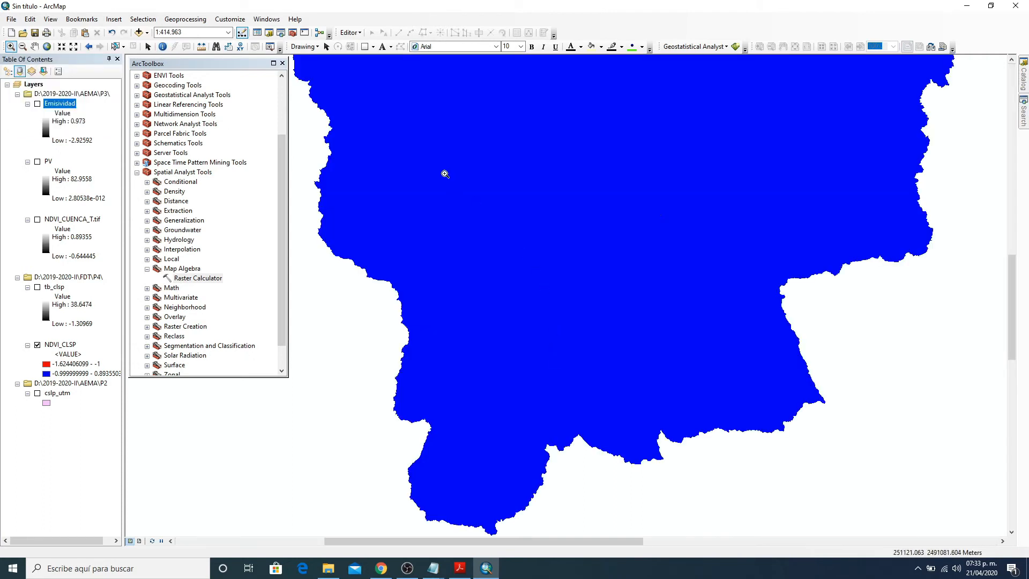
drag(654, 193, 677, 231)
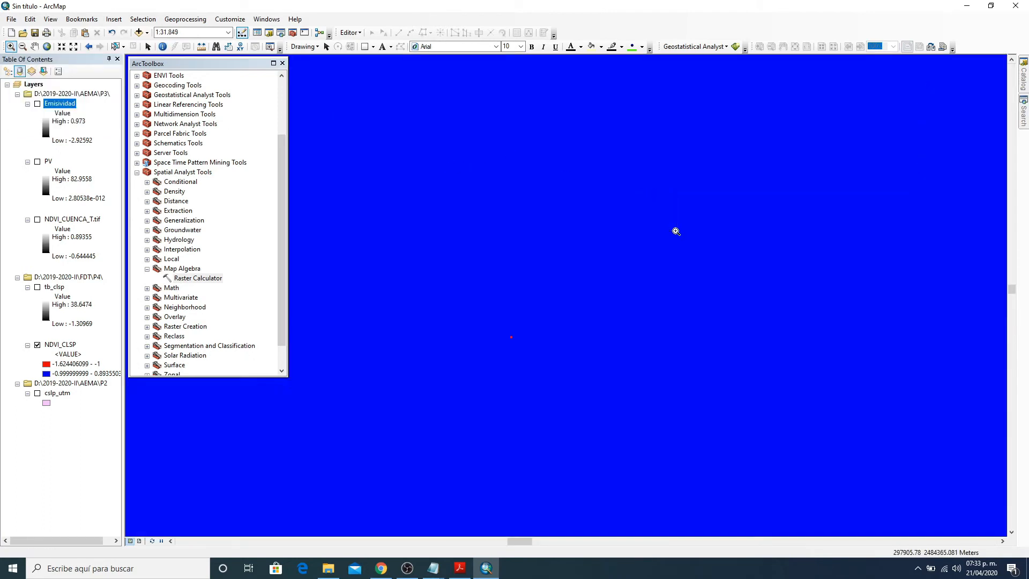
drag(490, 317, 543, 362)
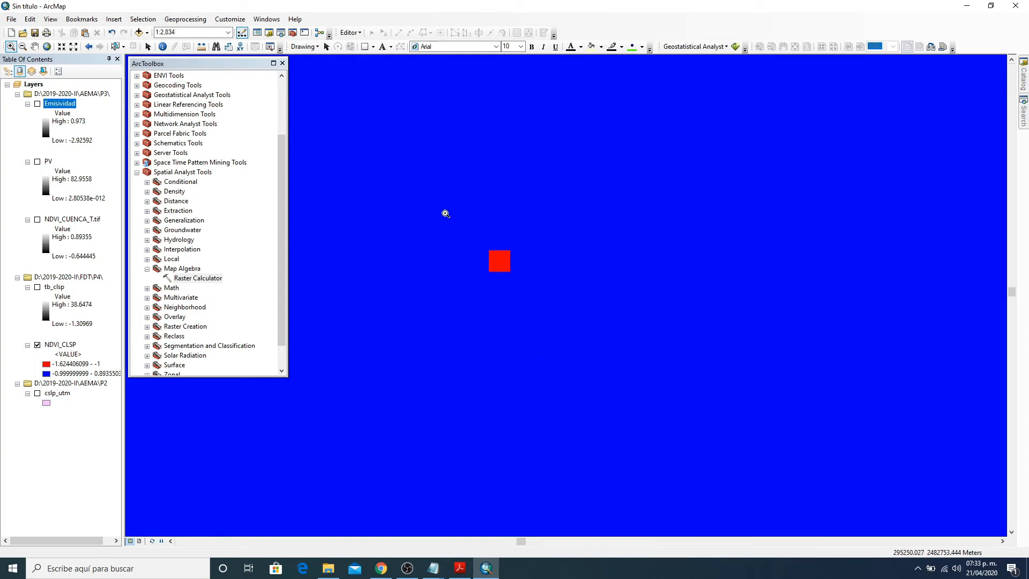
drag(444, 211, 564, 310)
click(163, 46)
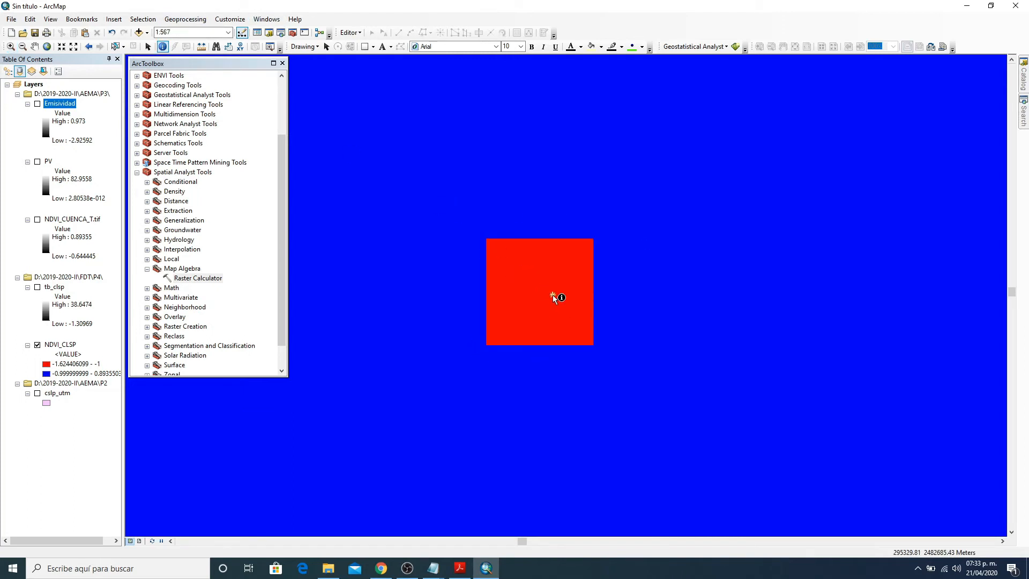
click(557, 296)
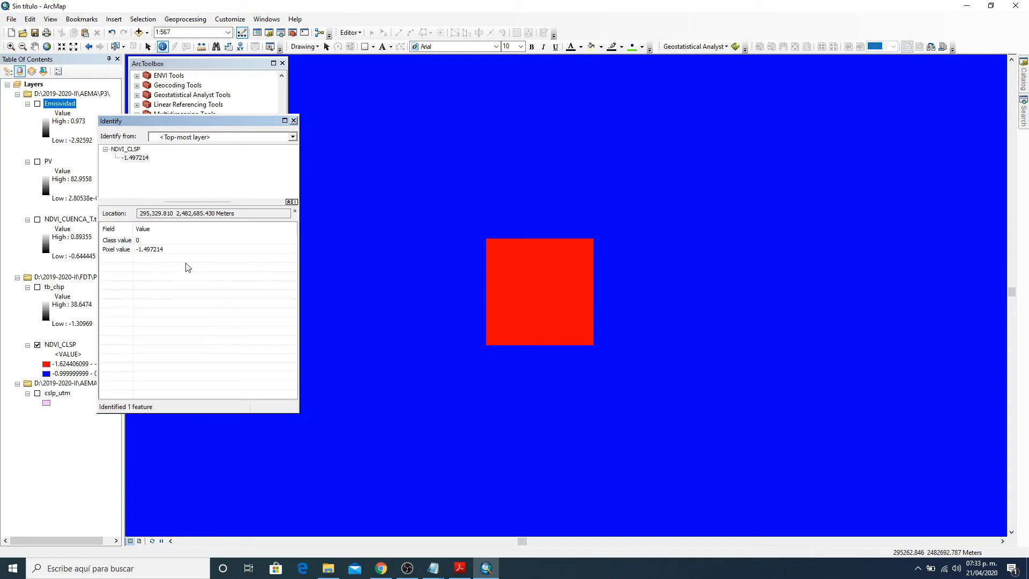
- Identify the value of the same pixel in the Emisividad layer, close the results and return to the full extent
click(293, 138)
click(197, 189)
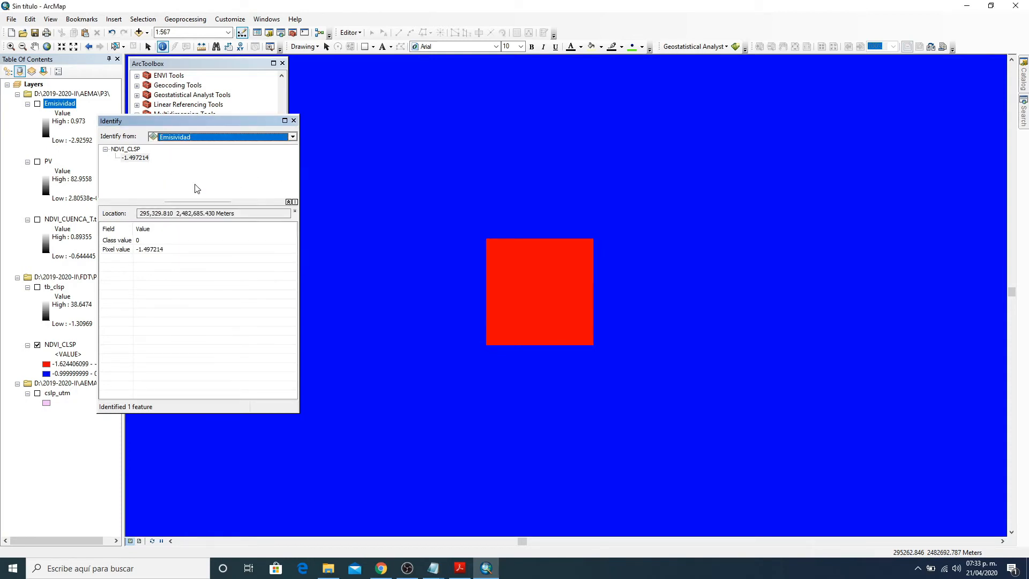
click(532, 282)
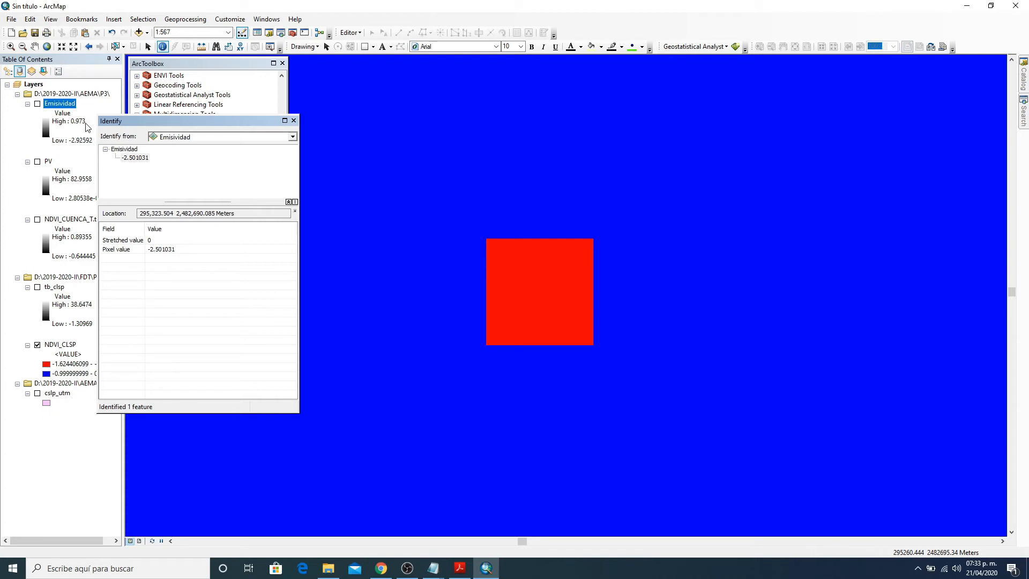
click(294, 121)
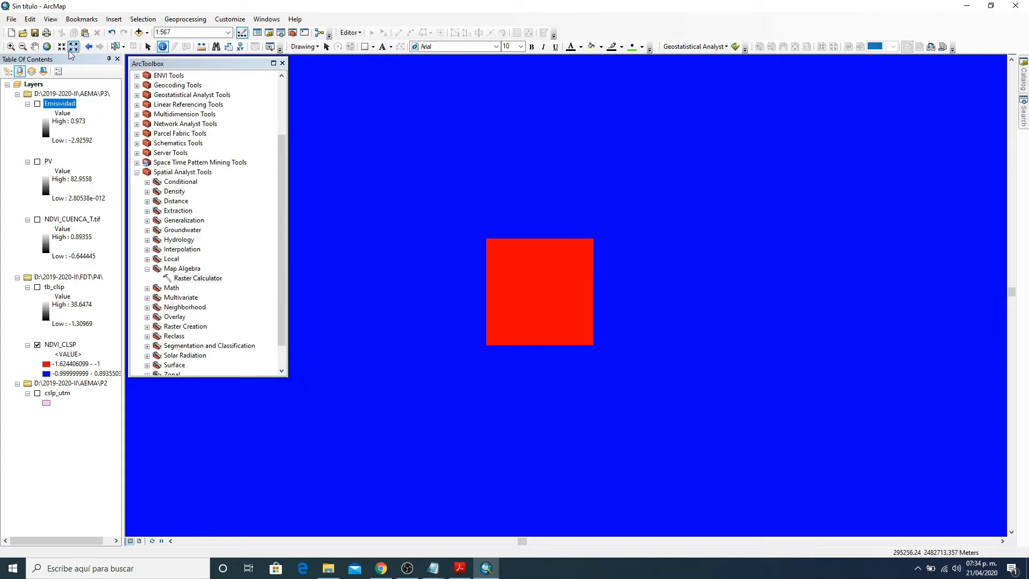
click(47, 46)
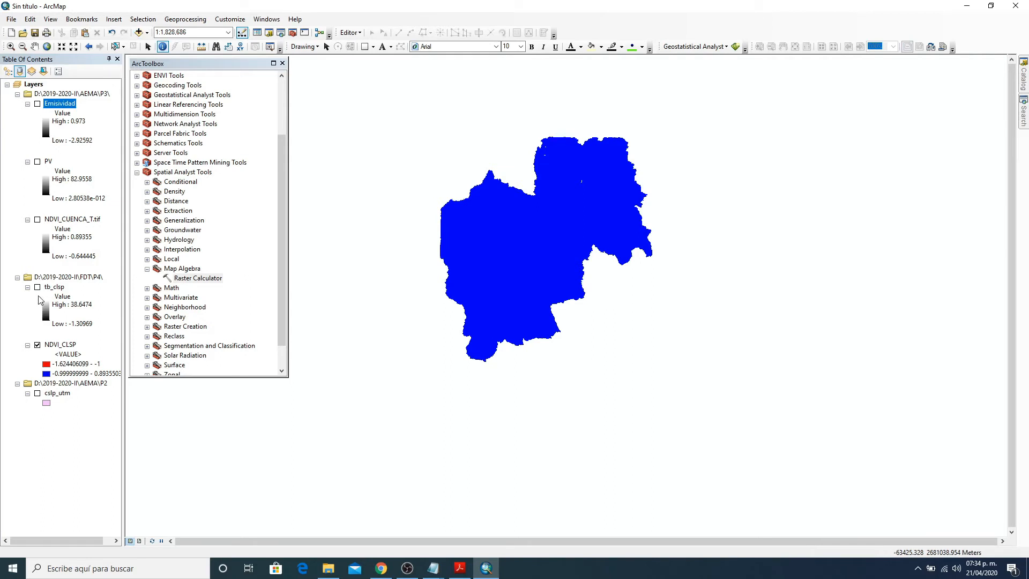
- Hide the NDVI_CLSP layer and show the Emisividad layer
click(37, 345)
click(37, 104)
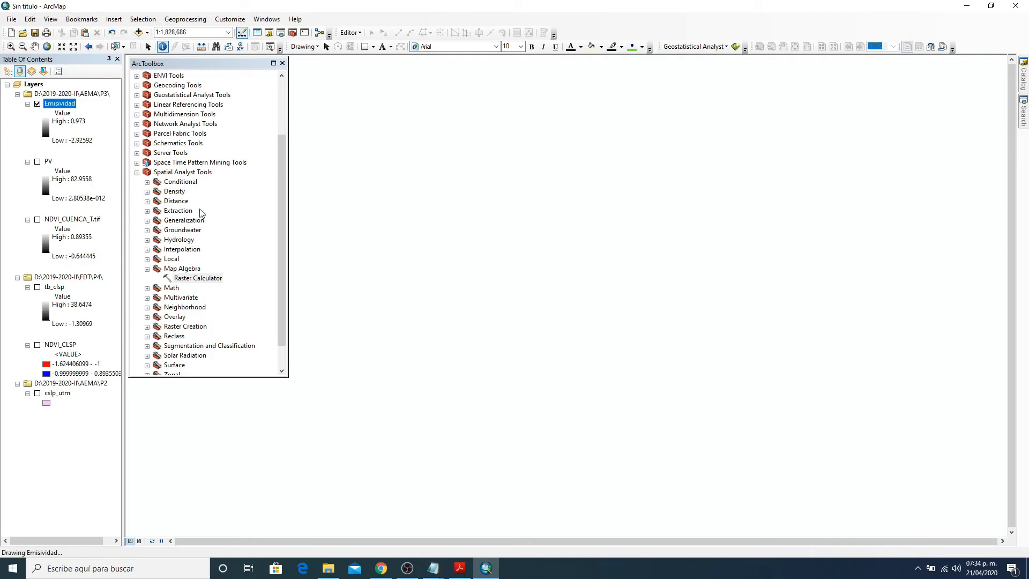
- Switch to the article PDF and enlarge the land surface temperature equation in section 3.5 to examine its terms
click(460, 569)
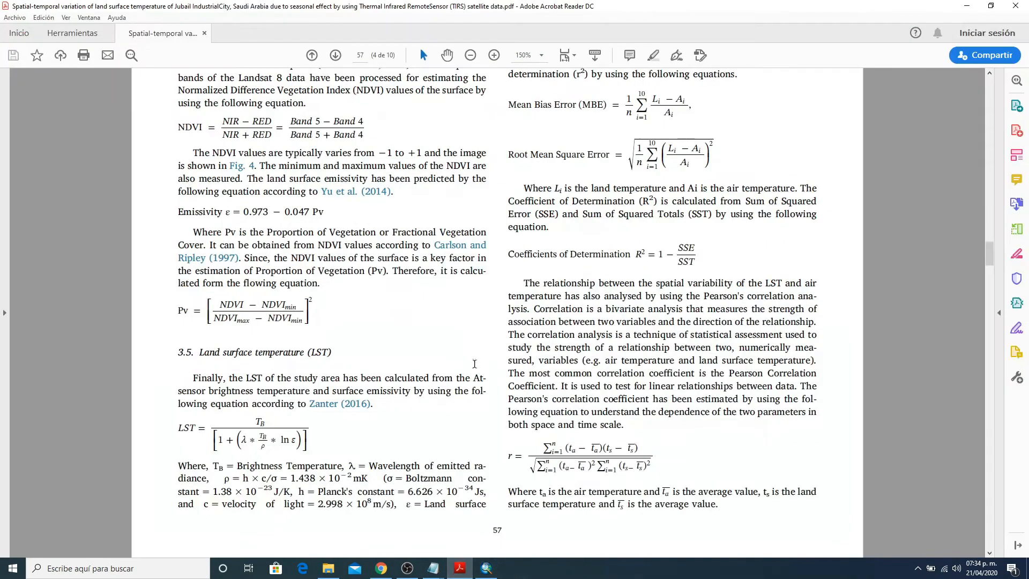
scroll(311, 407, down, 2)
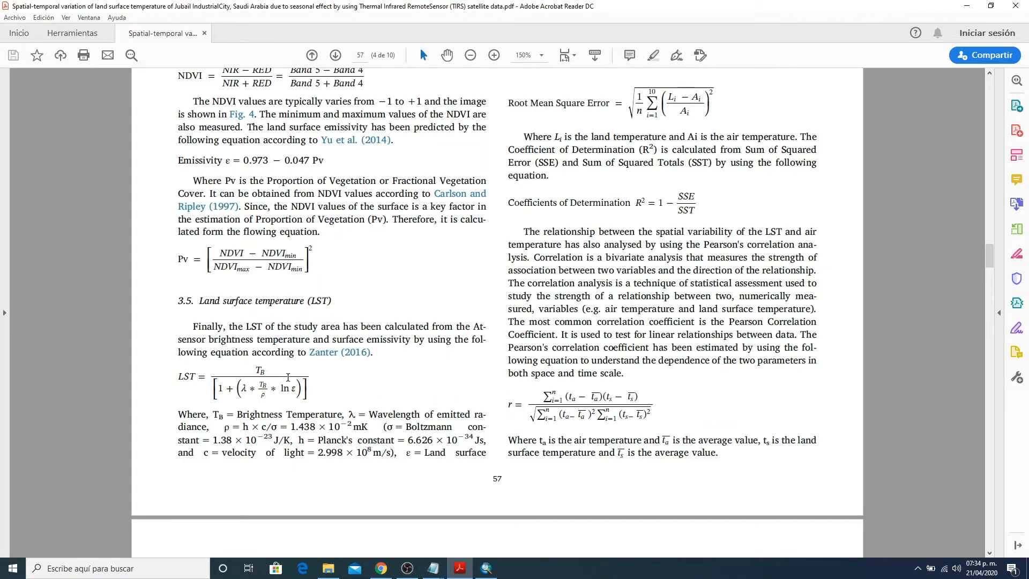
scroll(288, 378, up, 3)
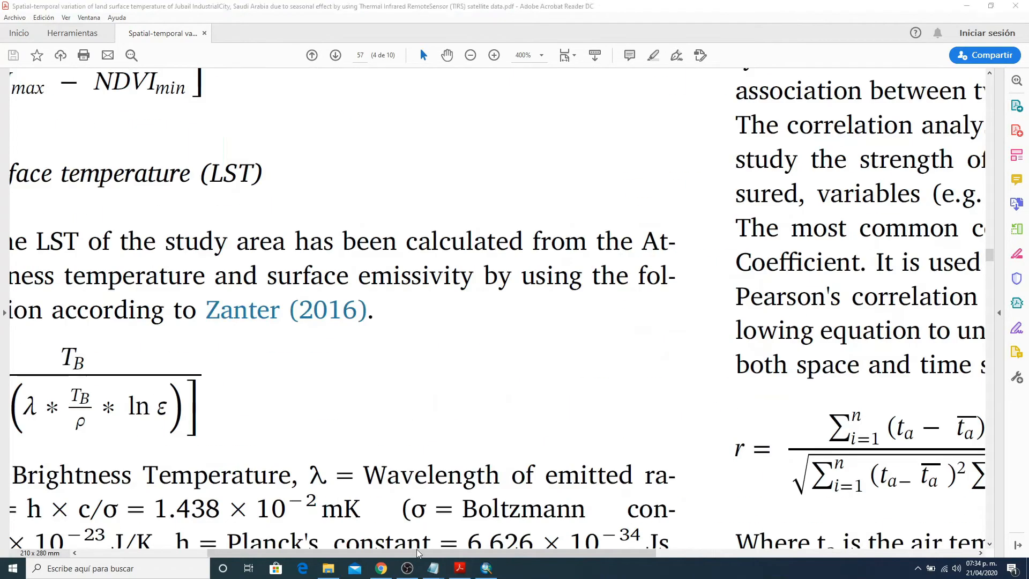
drag(410, 552, 294, 545)
scroll(295, 544, right, 2)
scroll(309, 228, down, 3)
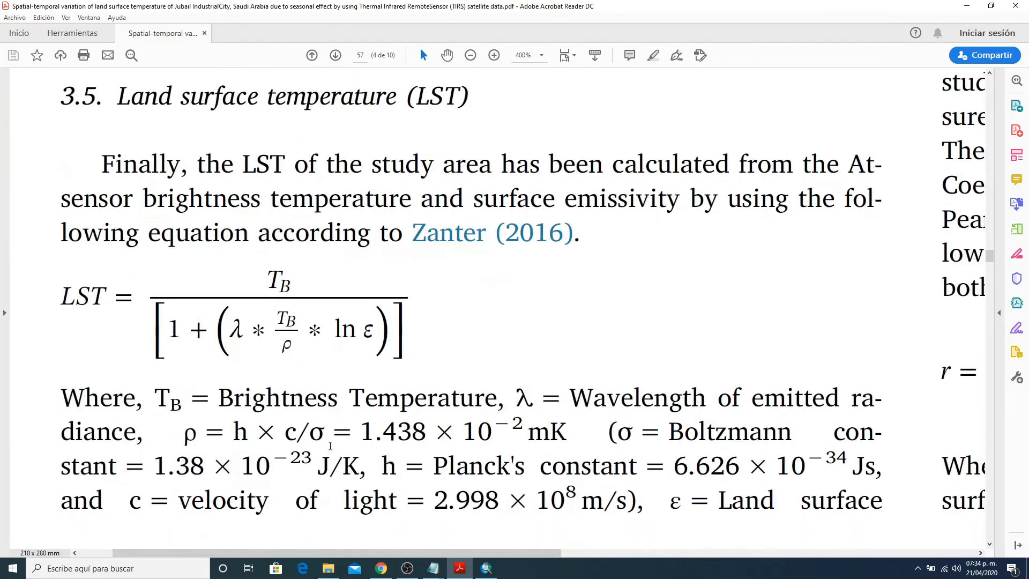
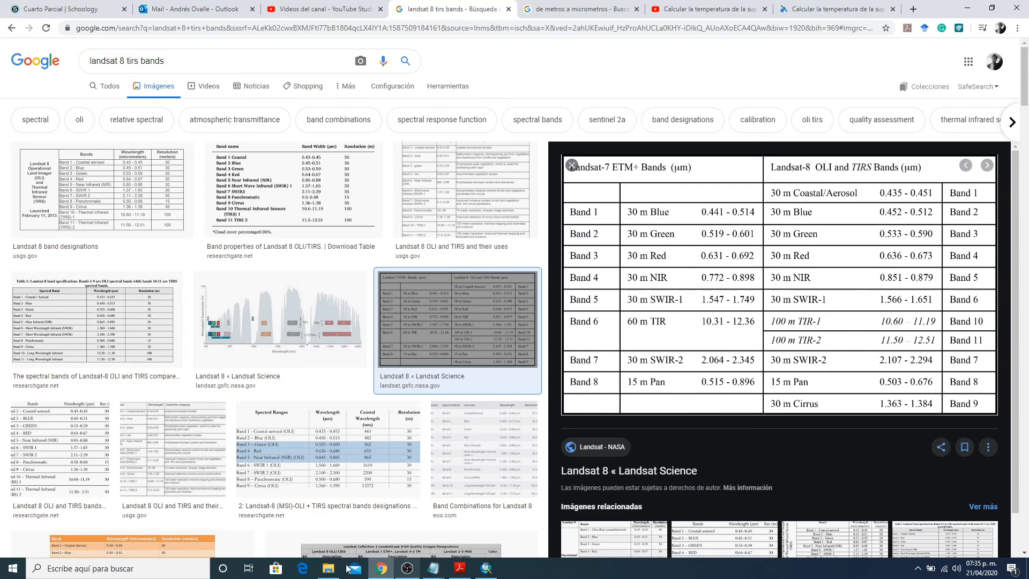
- Open the Windows calculator and average the Landsat 8 band 10 wavelength limits by adding 10.60 and 11.19 and dividing by 2
click(164, 566)
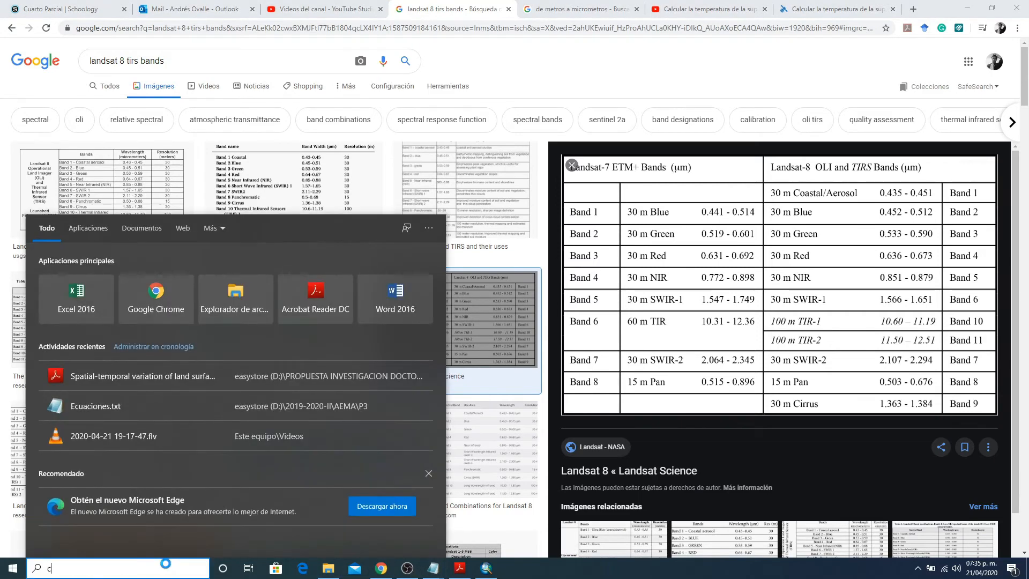
text(calc)
key(Return)
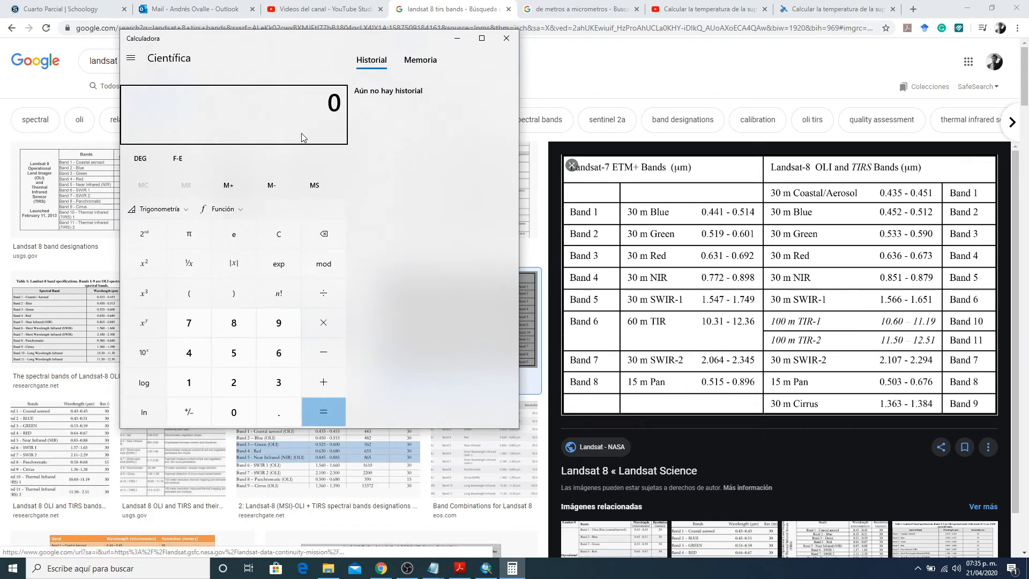
text(10.60+)
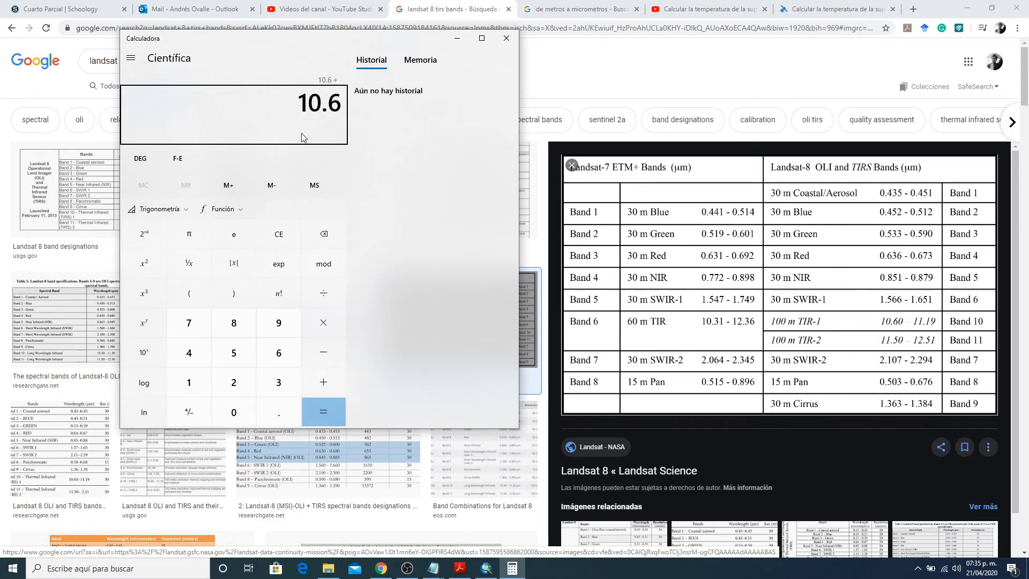
text(11.19)
key(Return)
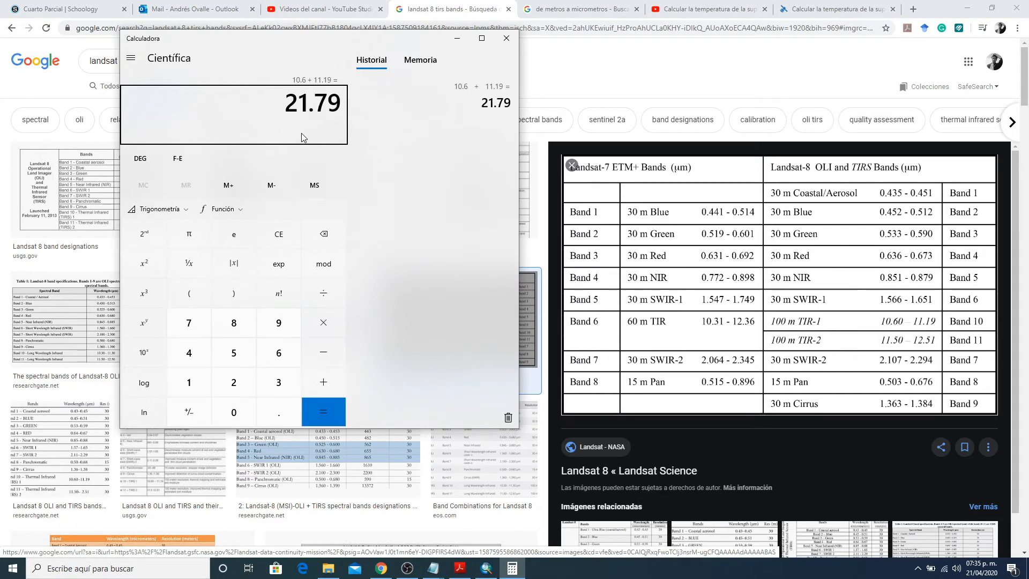
text(/)
text(2)
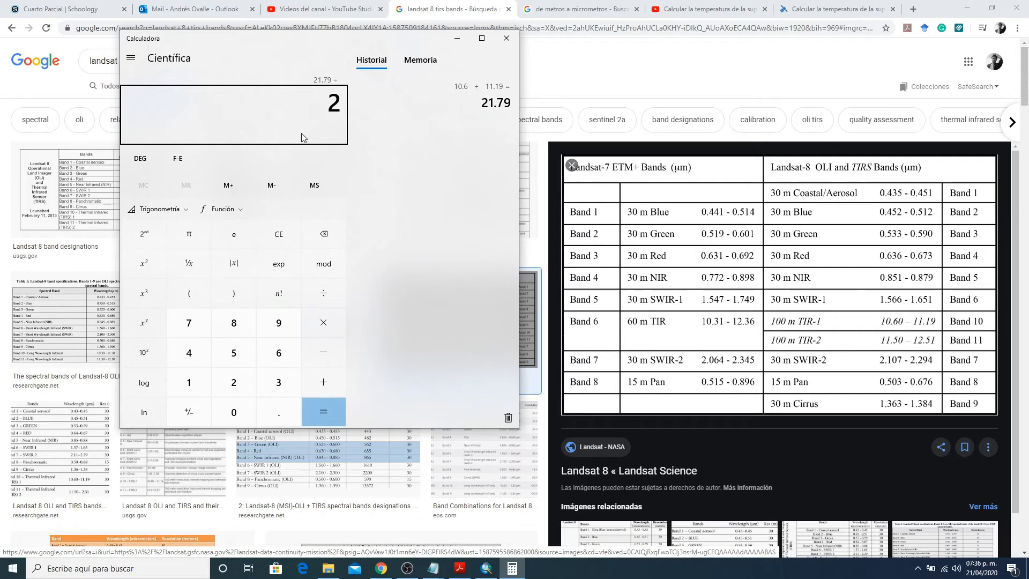
key(Return)
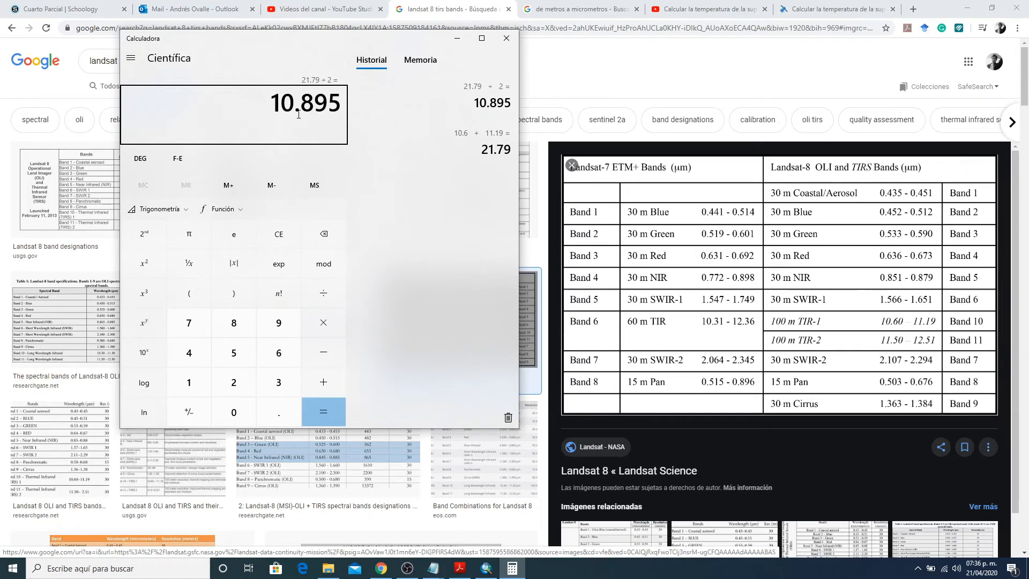
- Return to the article and examine the λ term of the LST equation and the value given for ρ
click(460, 568)
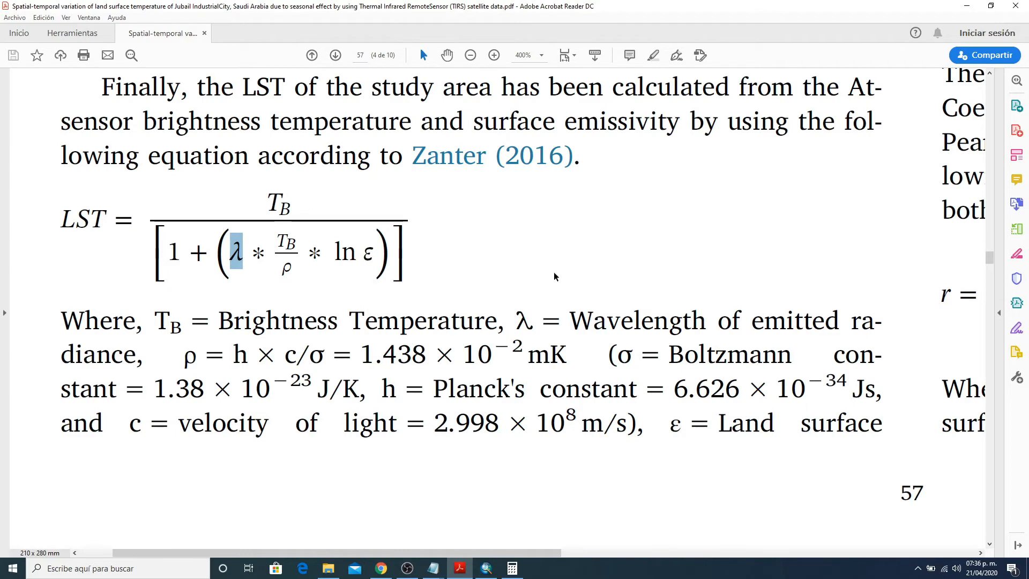
click(244, 278)
double_click(239, 257)
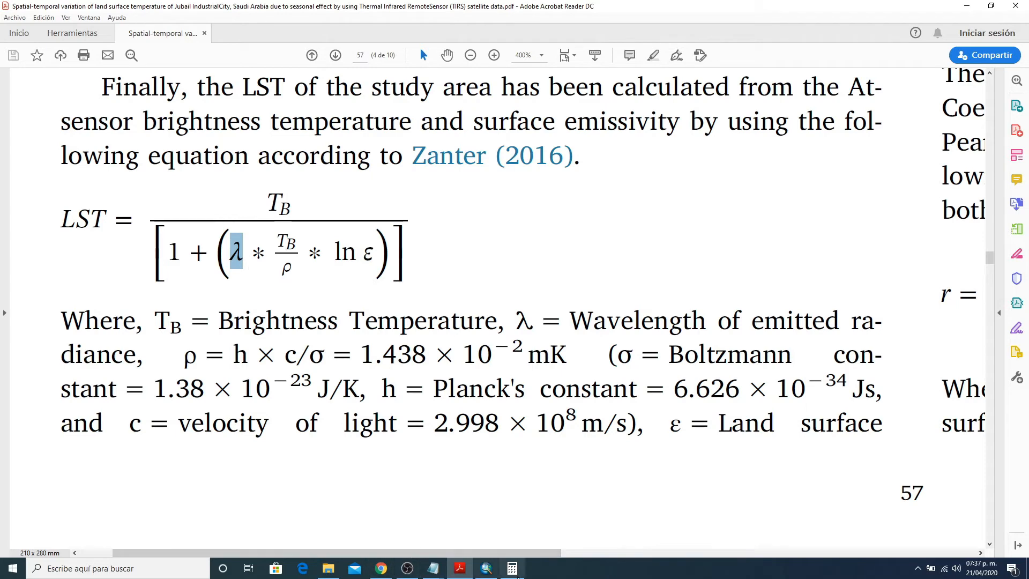
click(516, 571)
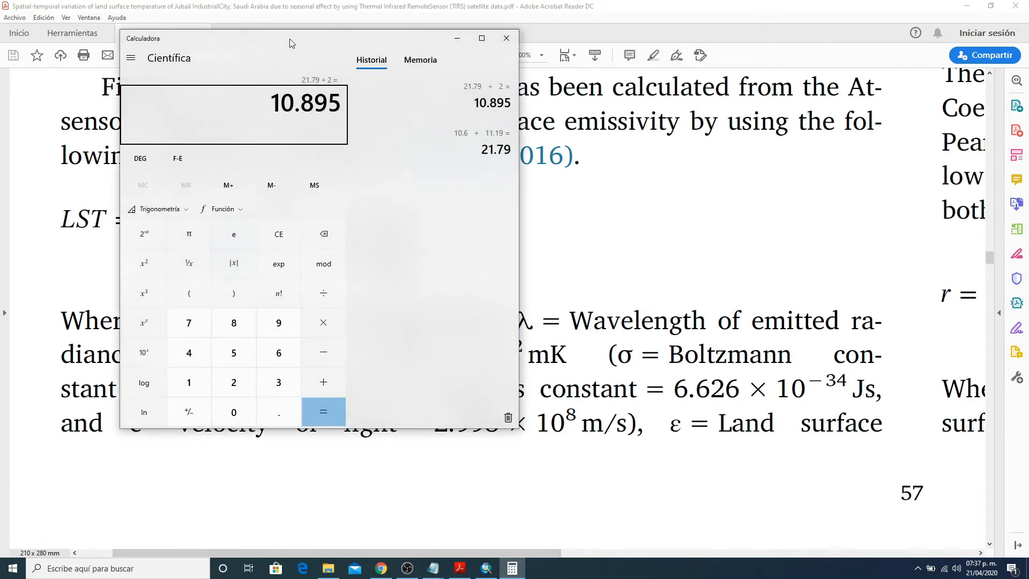
drag(289, 39, 750, 42)
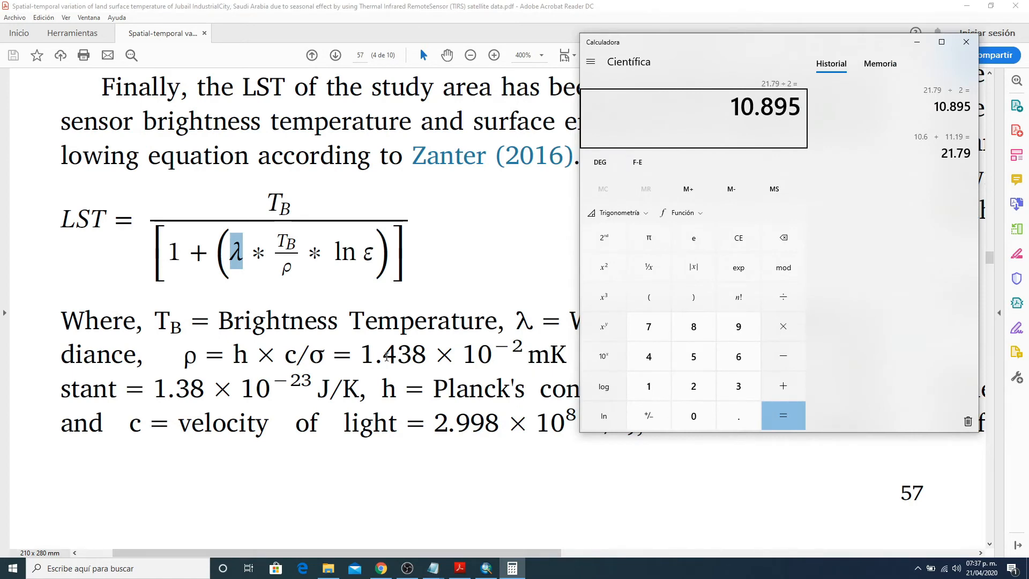
drag(361, 355, 494, 358)
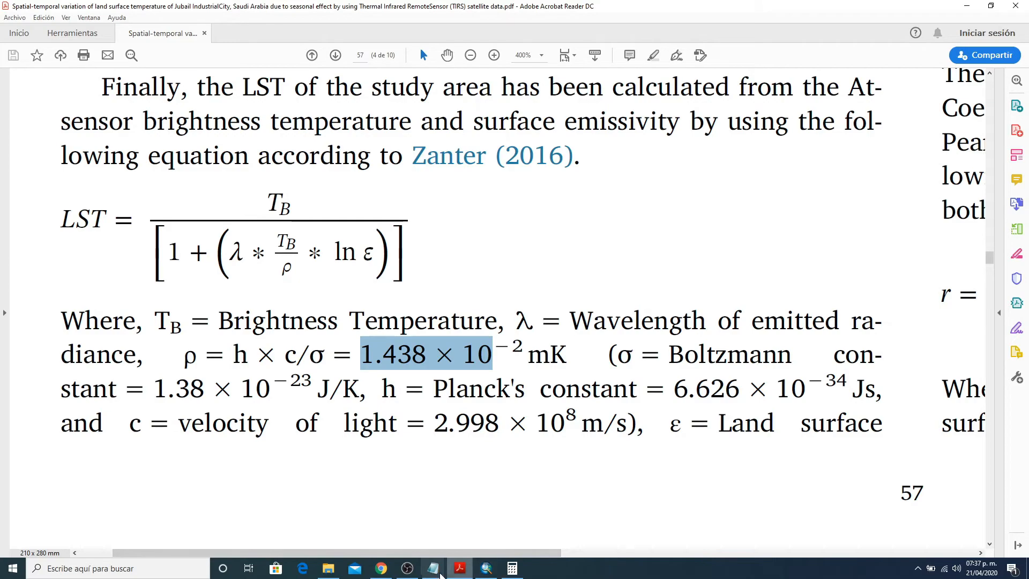
- Switch to the Ecuaciones notes in Notepad and replace the PV heading and its formula with the heading TS
mouse_move(434, 568)
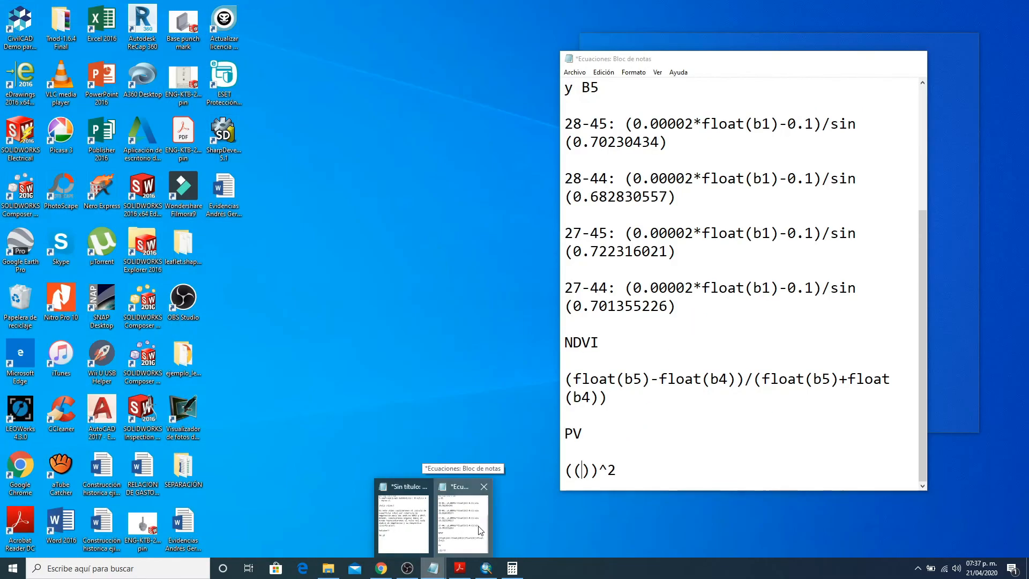
click(460, 512)
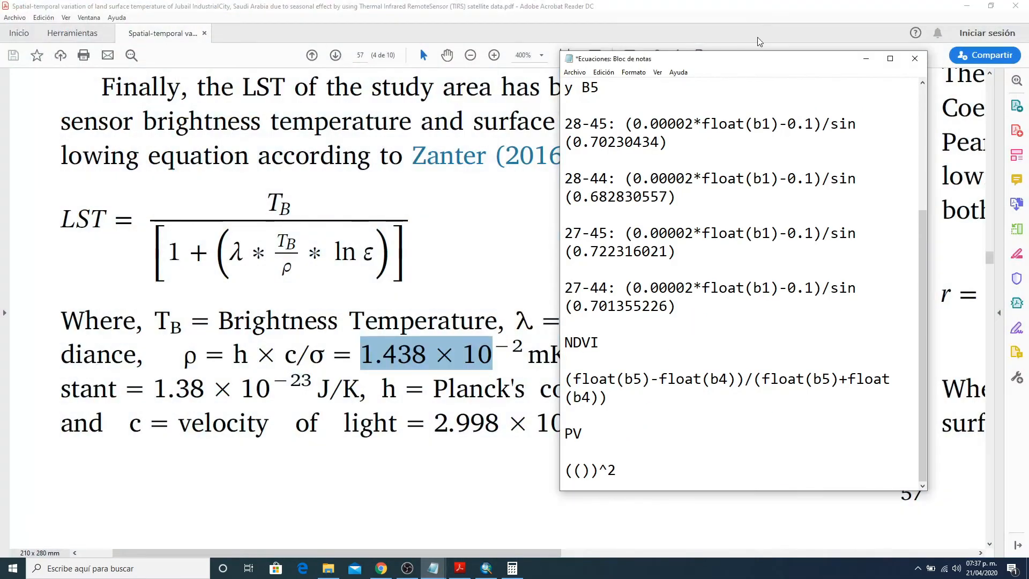
drag(753, 58, 777, 26)
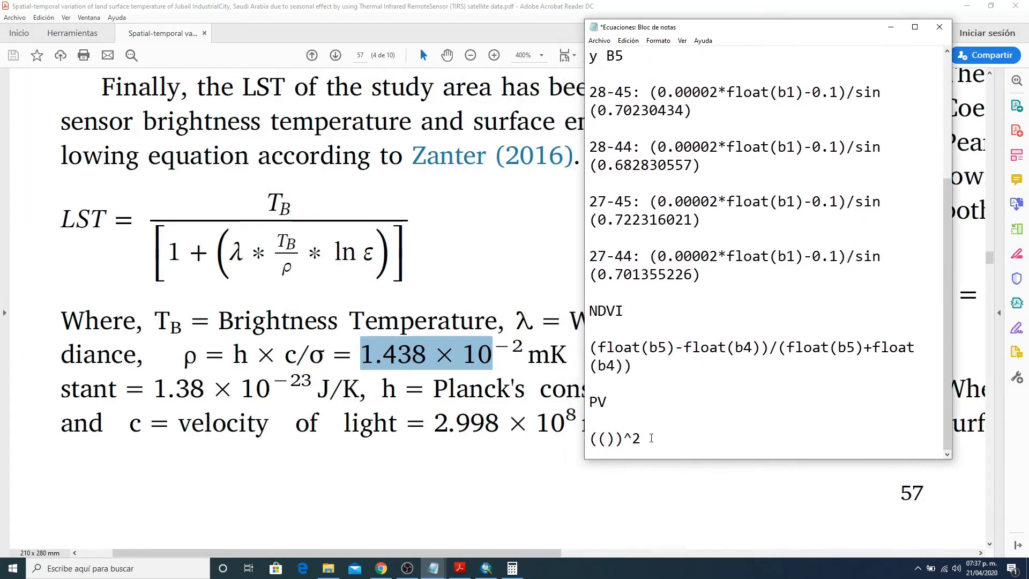
drag(642, 439, 590, 401)
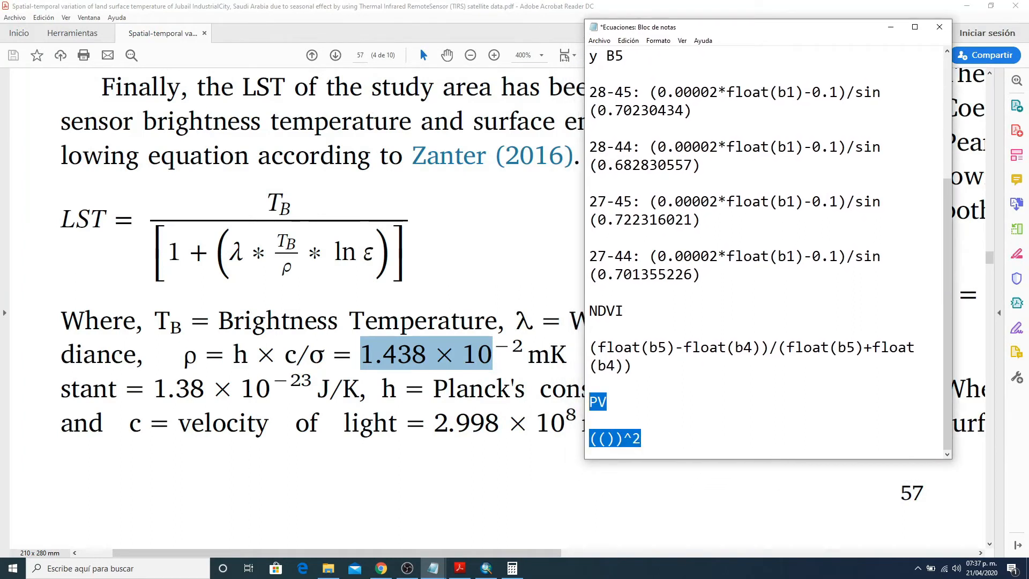
text(TS)
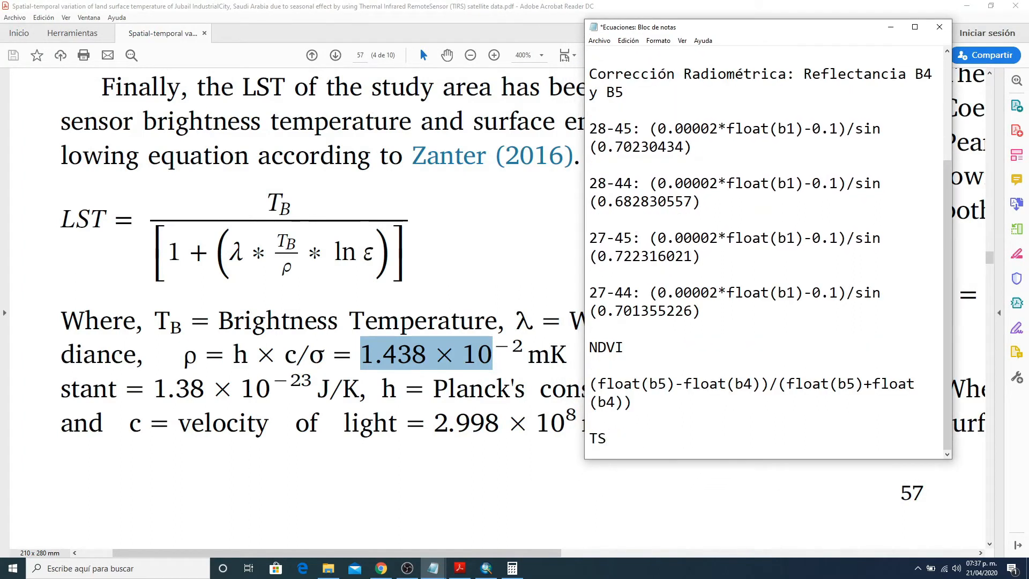
key(Return)
key(Return)
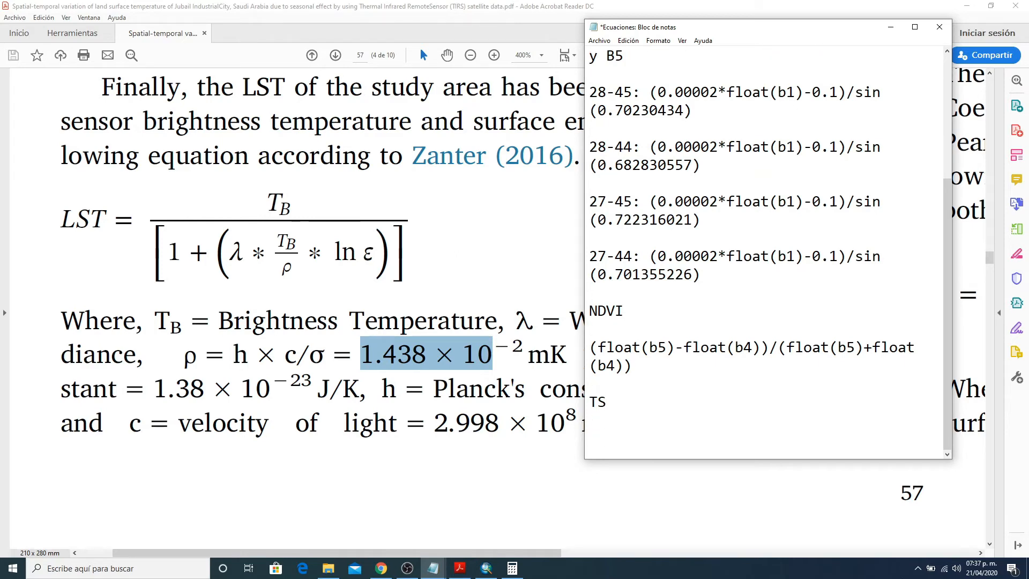
- Write the formula outline TB/(1+()) under the TS heading and add (micrometros) to the heading
text(TB/())
click(623, 439)
text(1+)
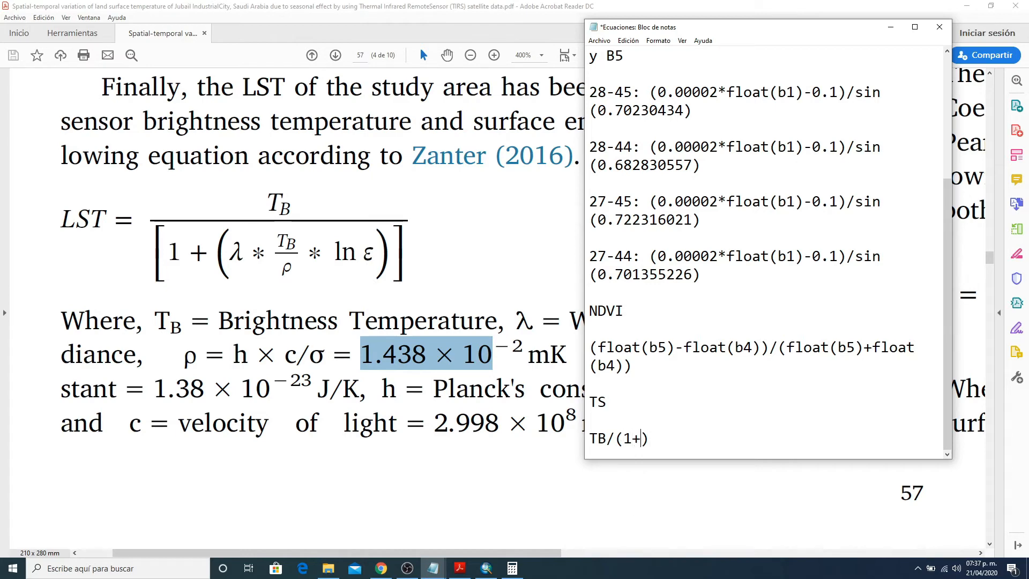
key(ctrl+h)
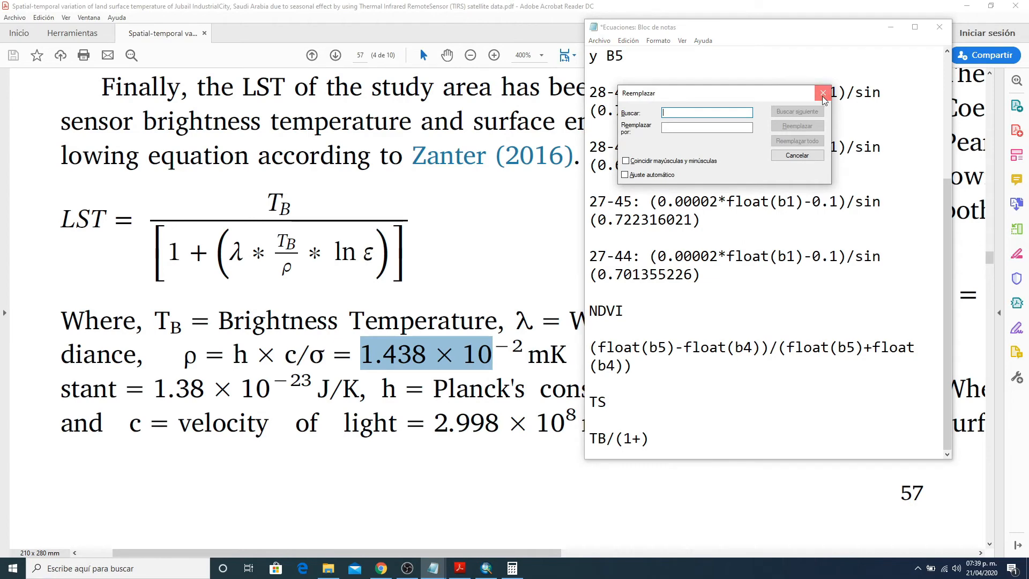
click(823, 93)
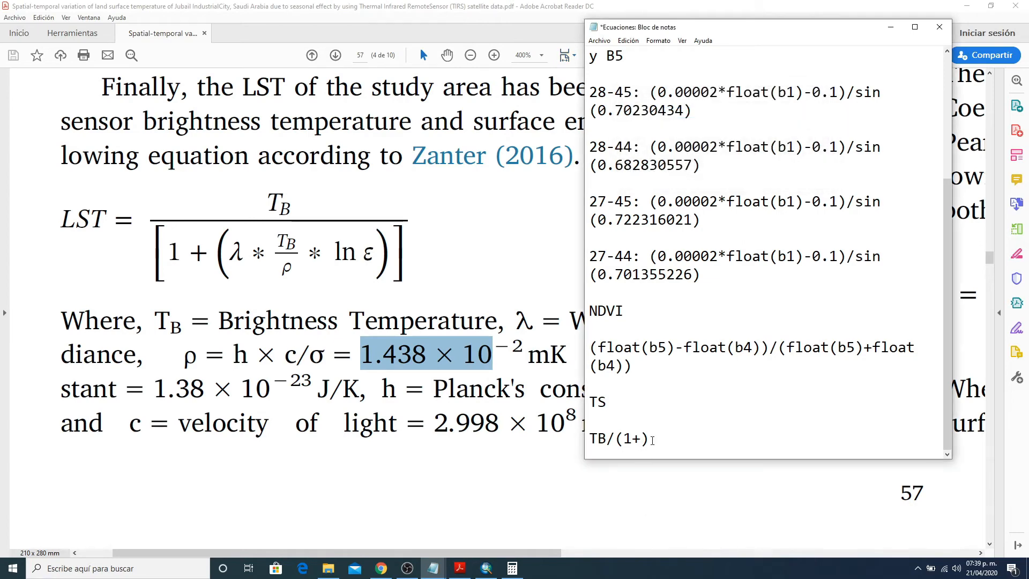
text(())
click(612, 405)
text((micrometros))
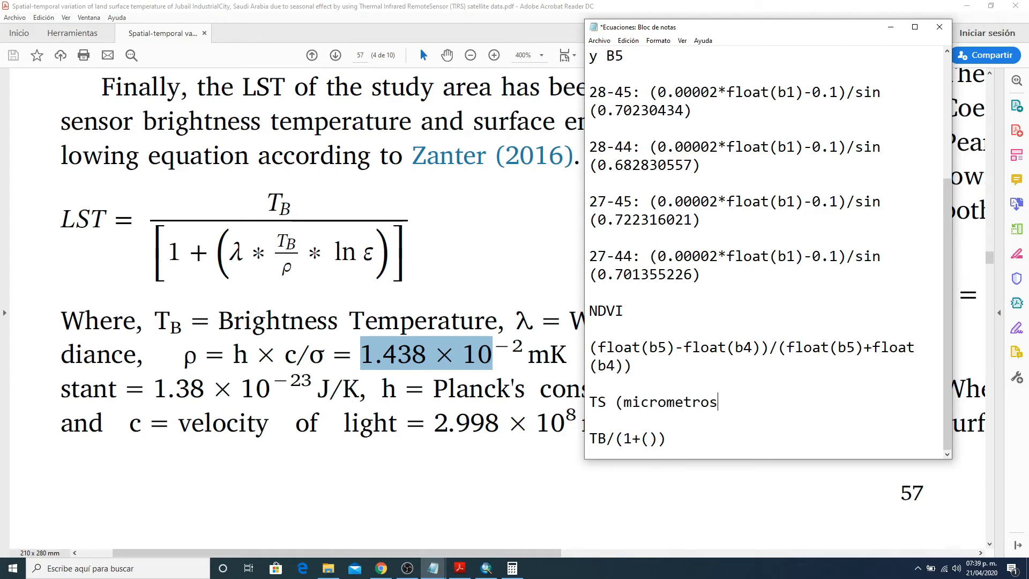
- Copy the mean wavelength 10.895 from the calculator into the inner parentheses of the TS formula
key(Down)
key(Down)
key(Left)
key(Left)
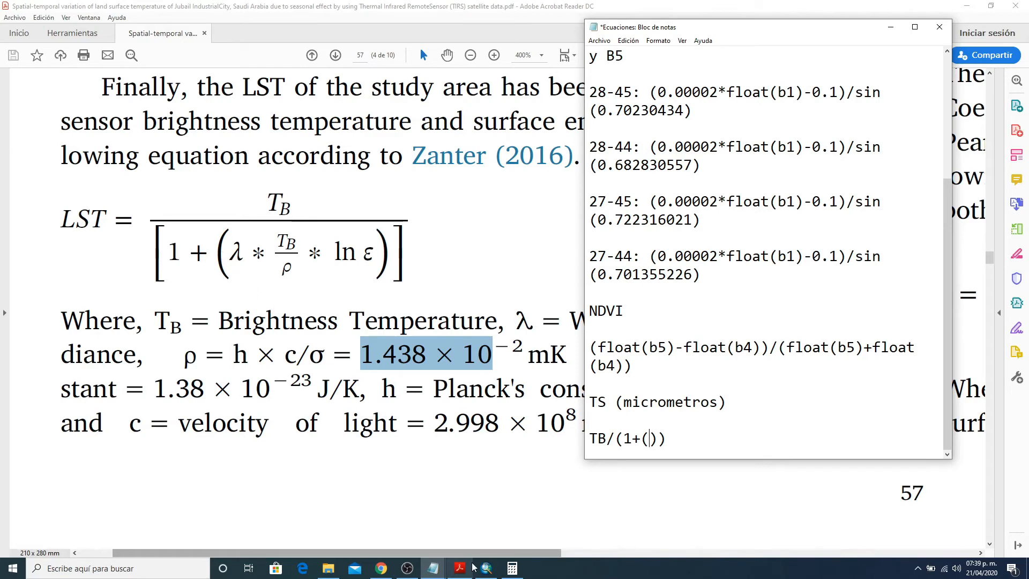
click(513, 568)
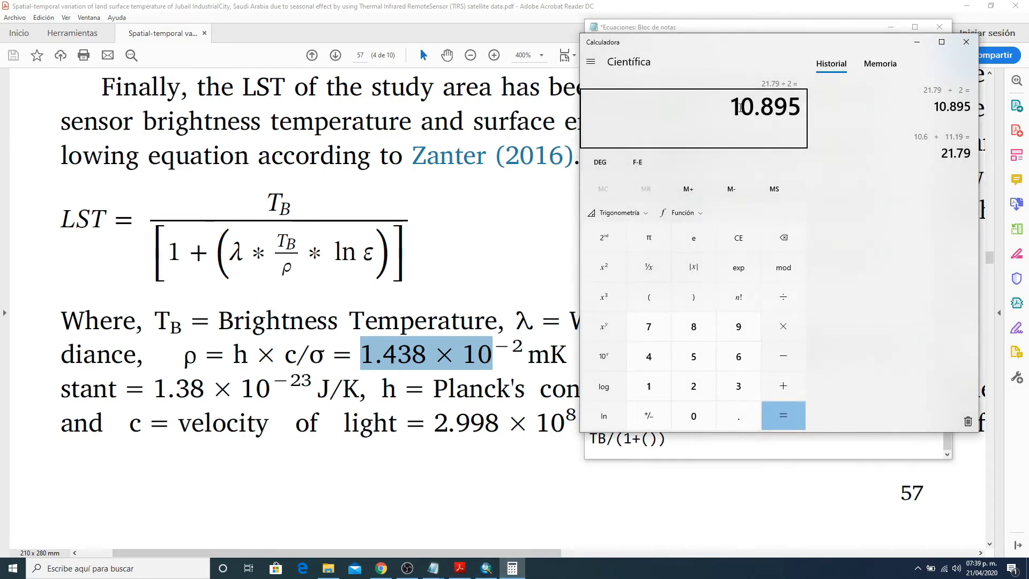
drag(730, 108, 823, 108)
key(ctrl+c)
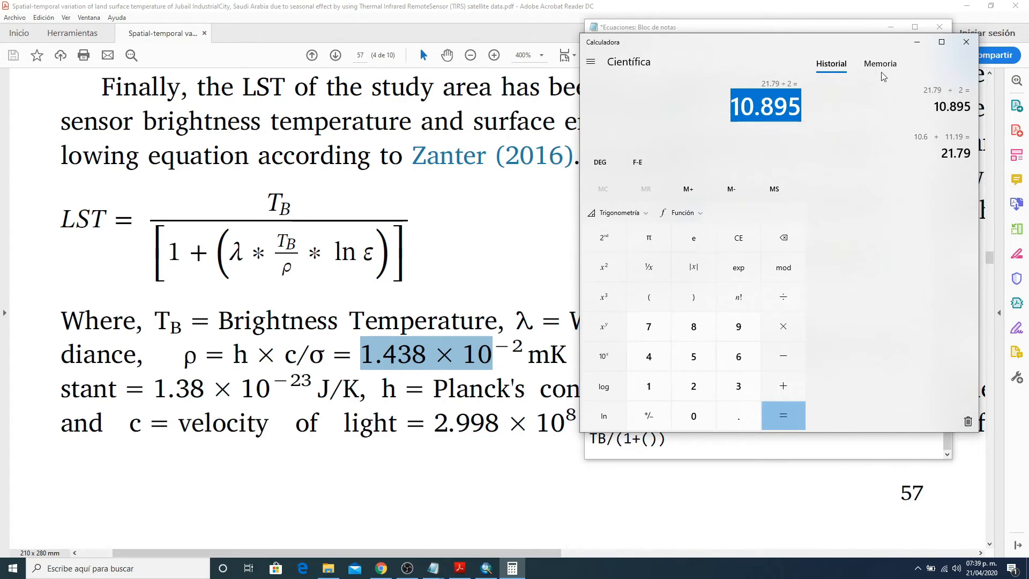
click(914, 42)
key(ctrl+v)
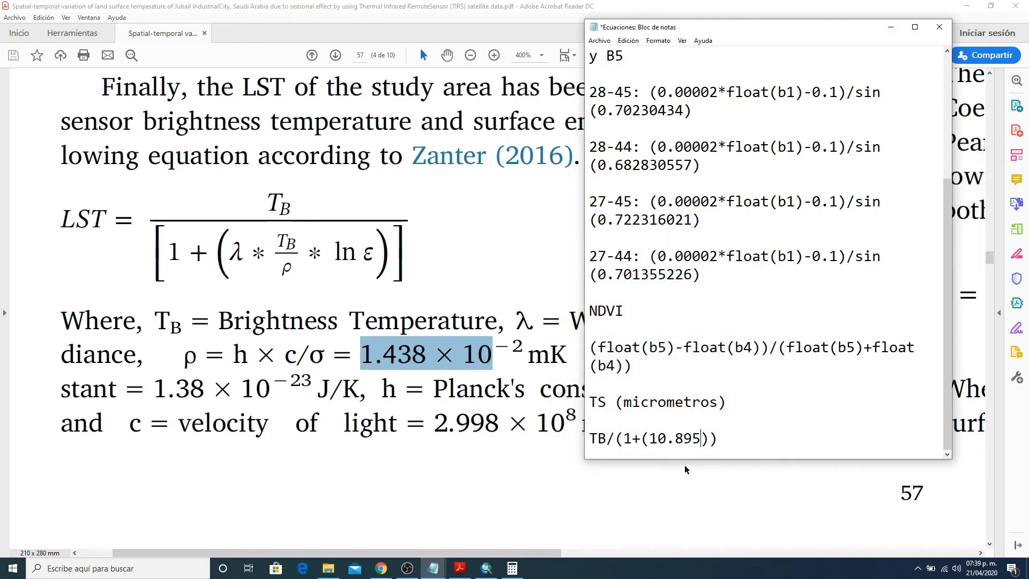
- Extend the TS formula after 10.895 with the term *(TB/)
text(*())
key(Left)
text(tb)
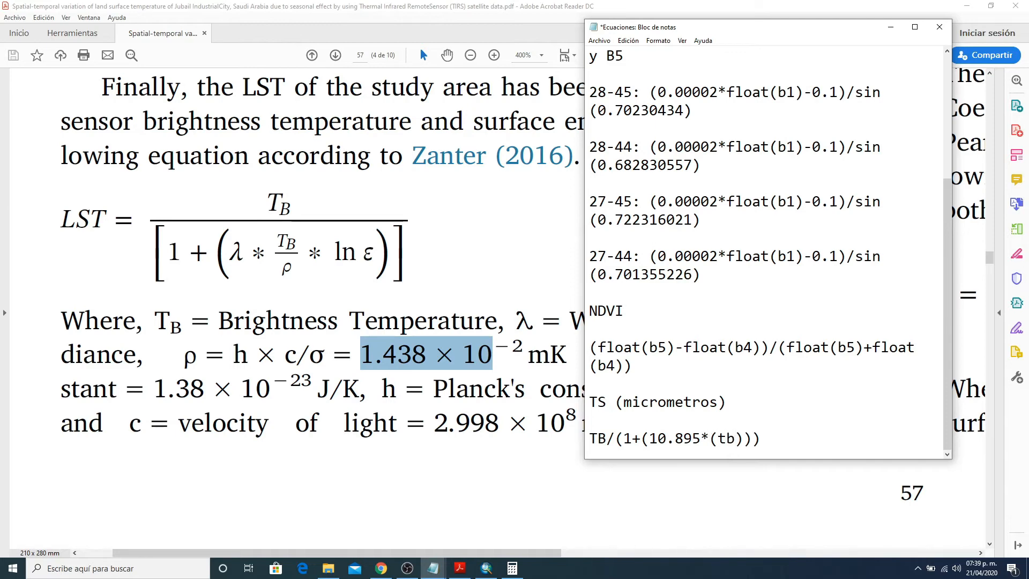
key(BackSpace)
key(BackSpace)
text(TB/)
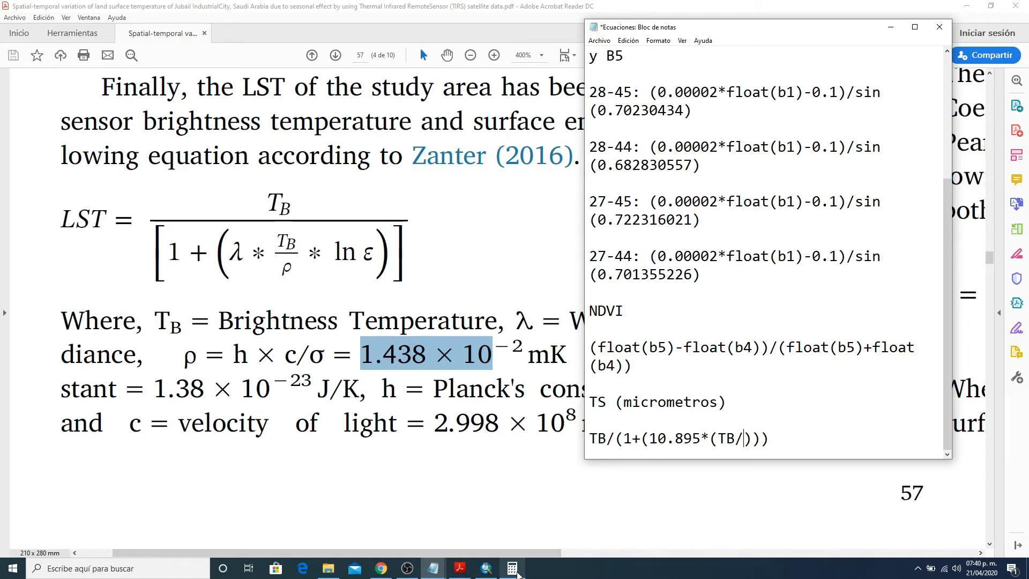
- Switch to the Calculator and multiply 0.01438 by 1,000,000 to convert the ρ constant to micrometres
click(513, 568)
drag(748, 39, 290, 19)
click(262, 215)
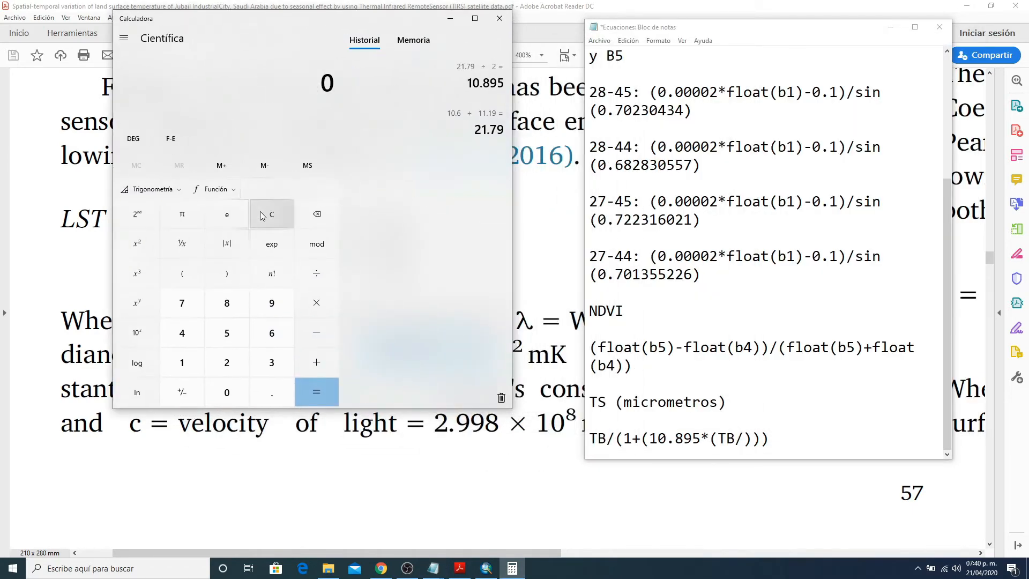
text(.)
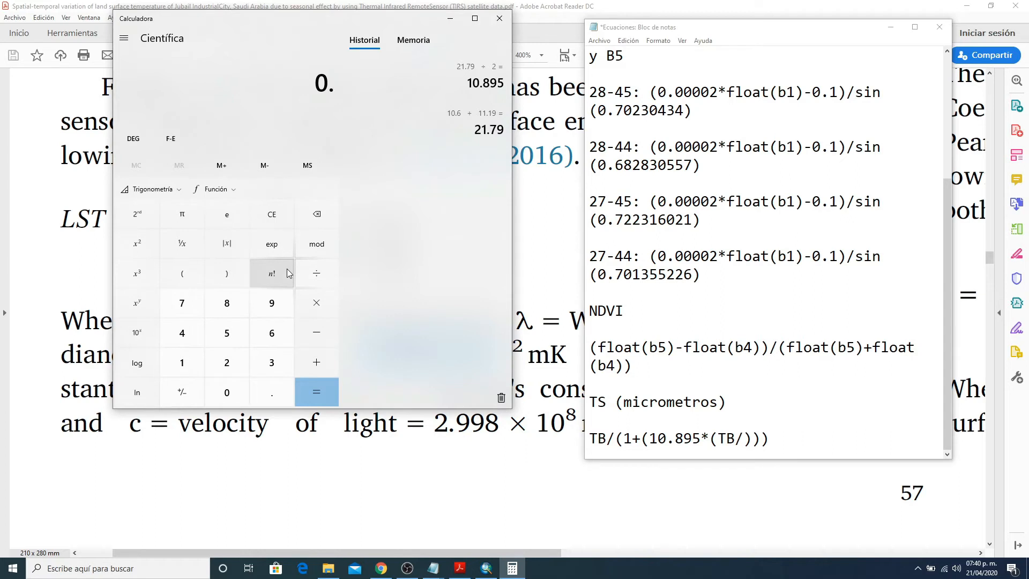
text(01438)
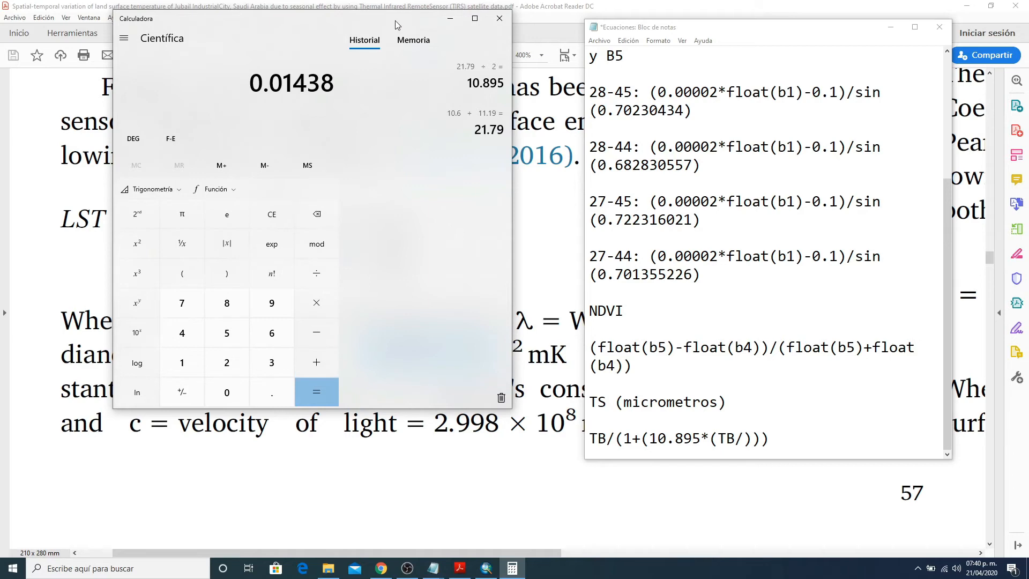
drag(394, 20, 456, 33)
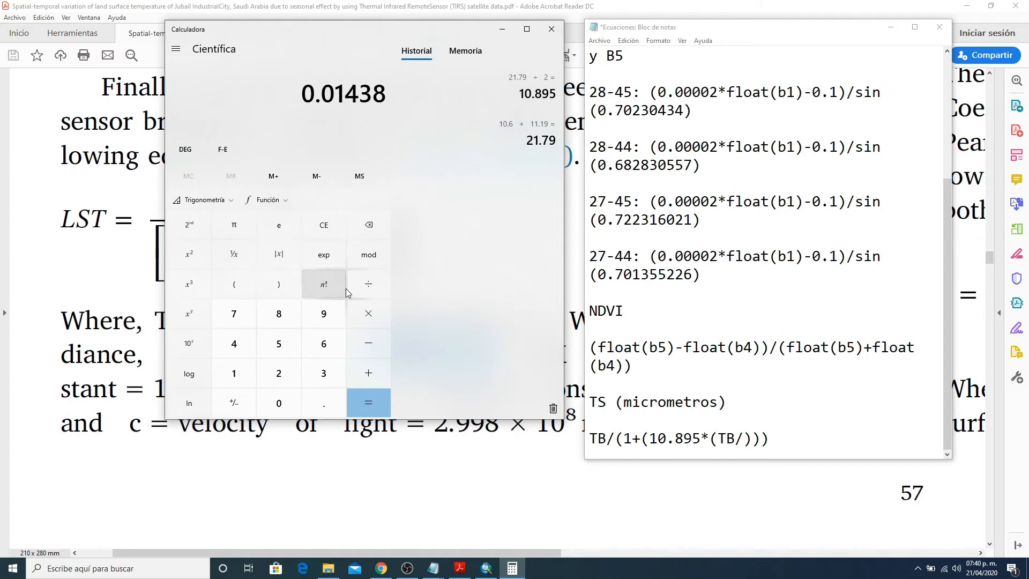
click(367, 315)
text(1,000,00)
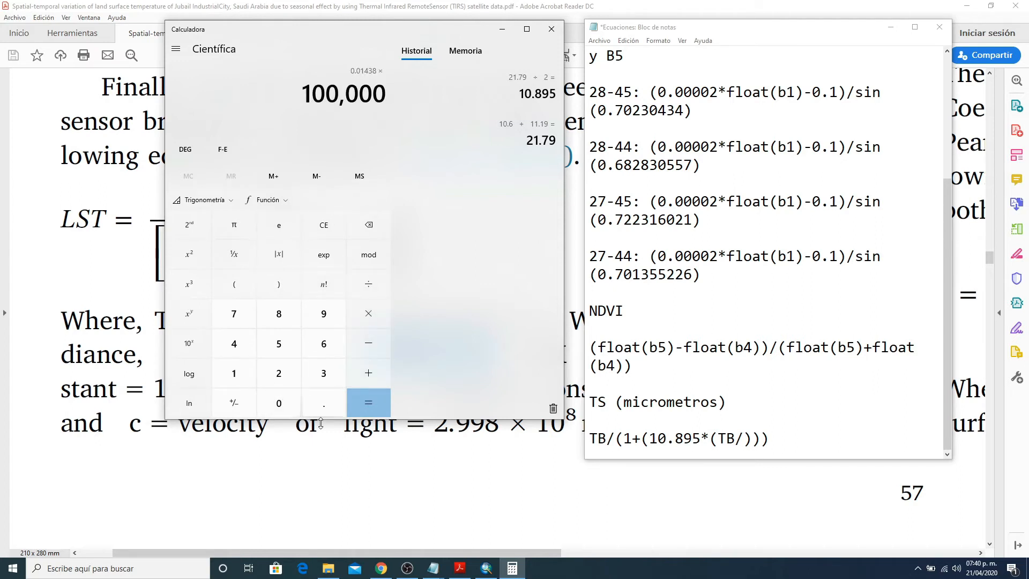
text(0)
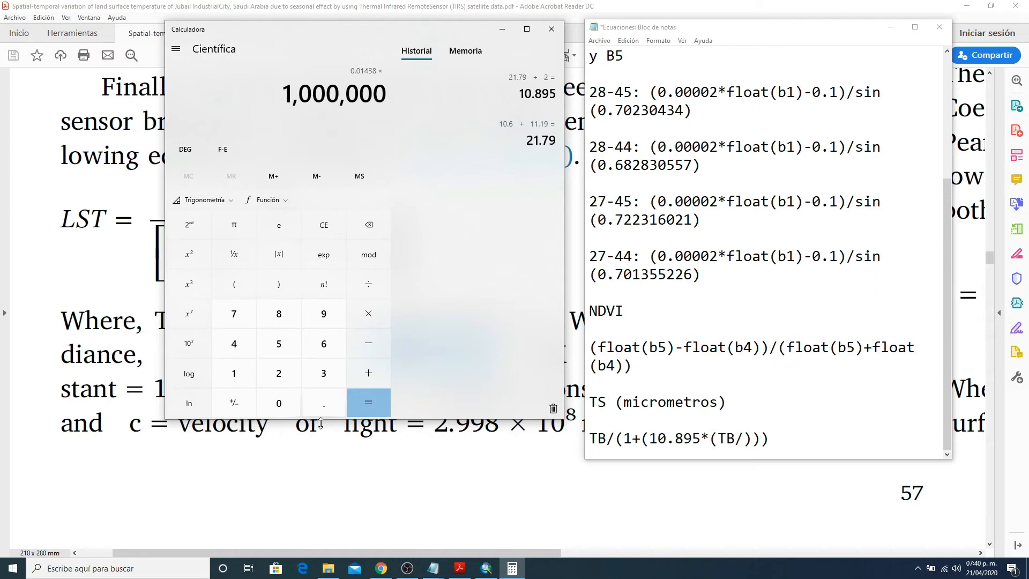
key(Return)
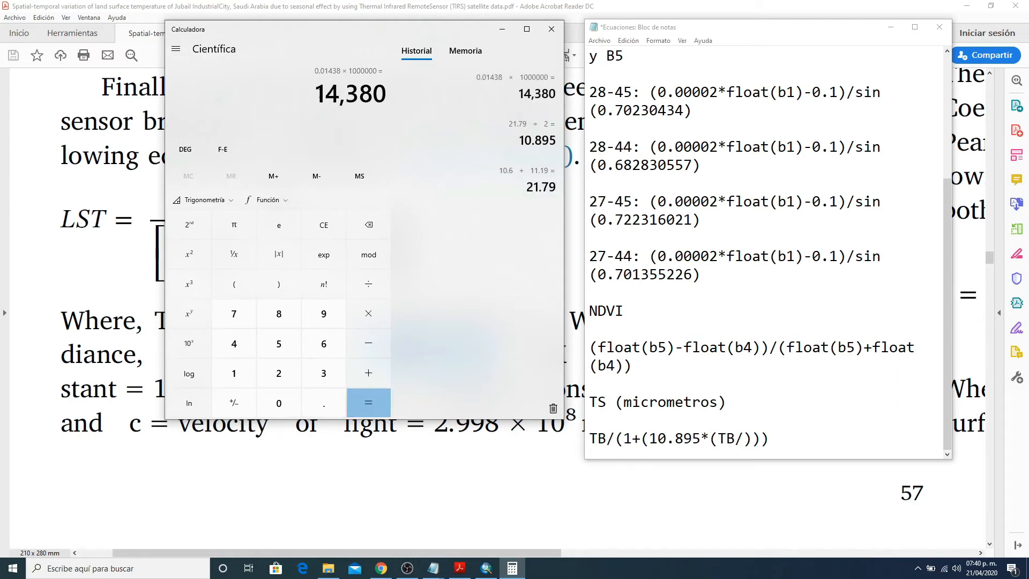
- Copy the result 14,380 from the Calculator into the TS formula in the notes as the divisor of TB
drag(316, 92, 388, 108)
key(ctrl+c)
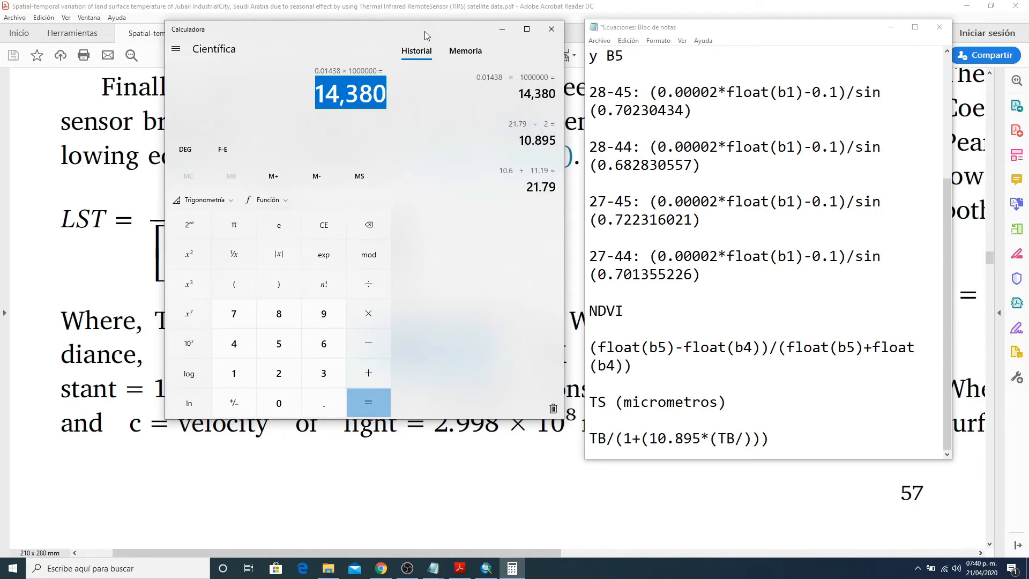
drag(427, 32, 801, 67)
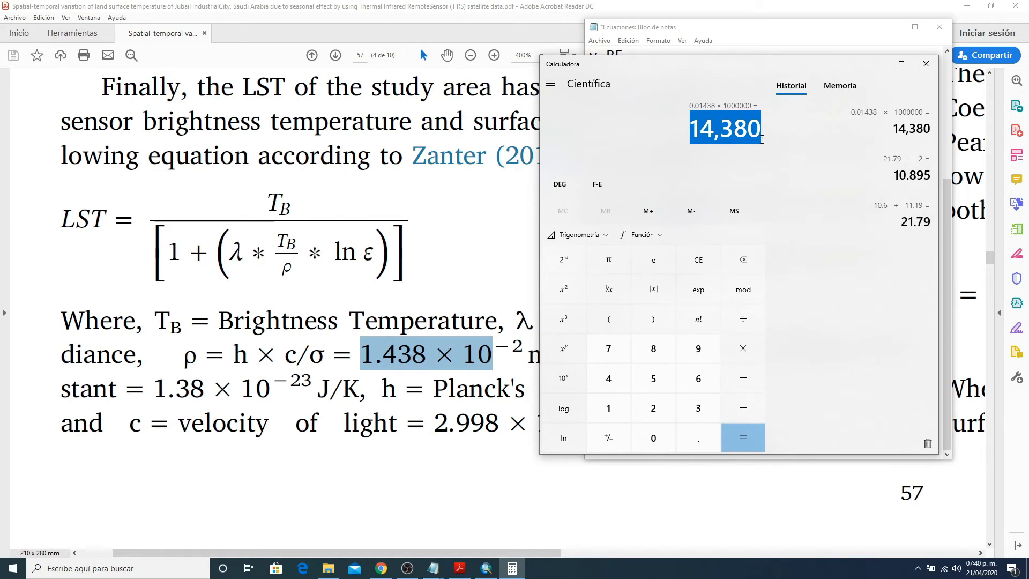
drag(874, 72, 516, 170)
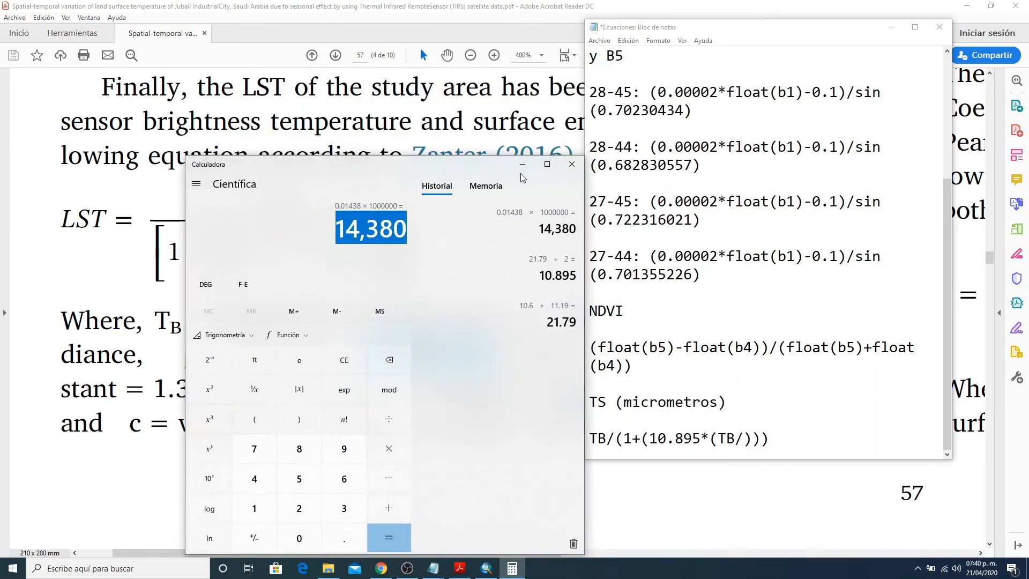
click(522, 164)
key(ctrl+v)
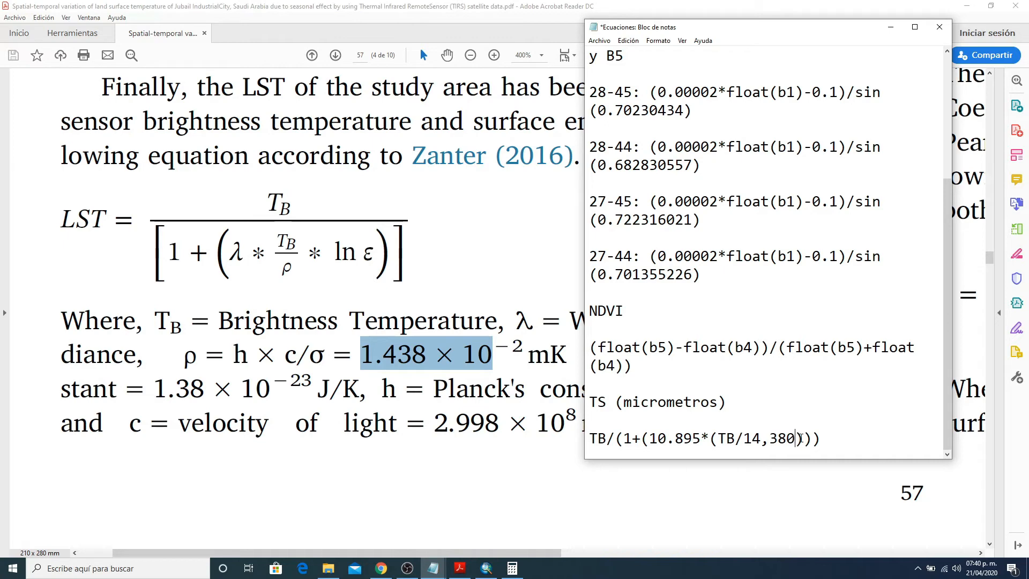
- Add the term *LN(E) after the TB quotient in the TS (micrometros) formula
click(809, 439)
click(805, 438)
text(*LN())
key(Left)
text(E)
drag(649, 439, 797, 440)
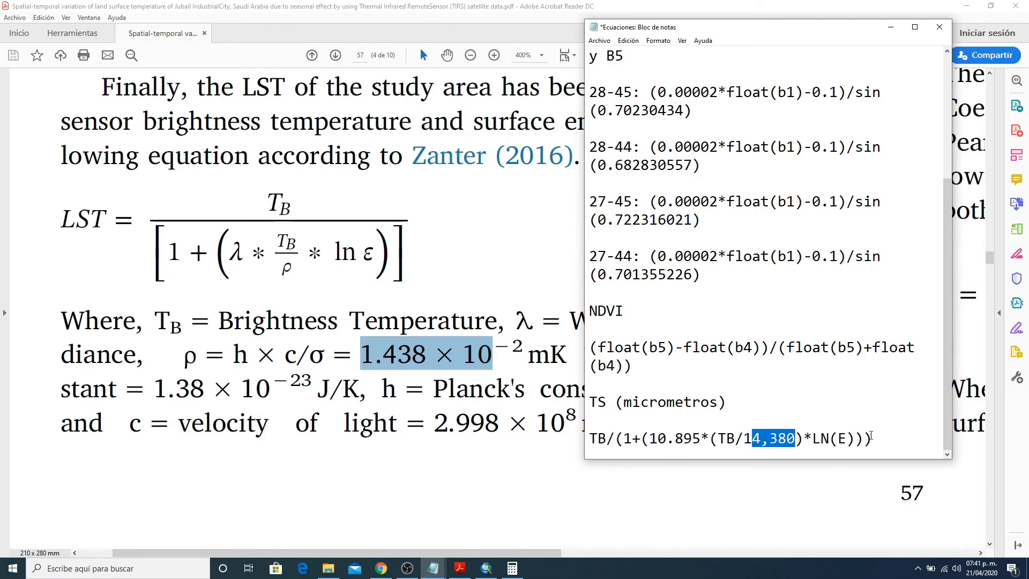
- Duplicate the TS (micrometros) heading and its formula below the original, separated by a blank line
drag(871, 439, 593, 403)
key(ctrl+c)
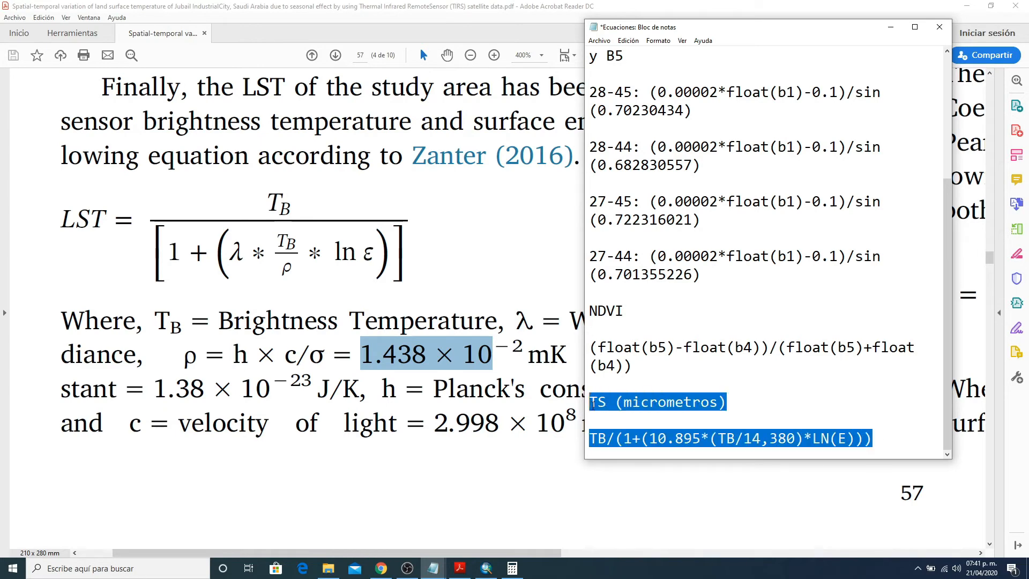
click(896, 433)
key(Return)
key(Return)
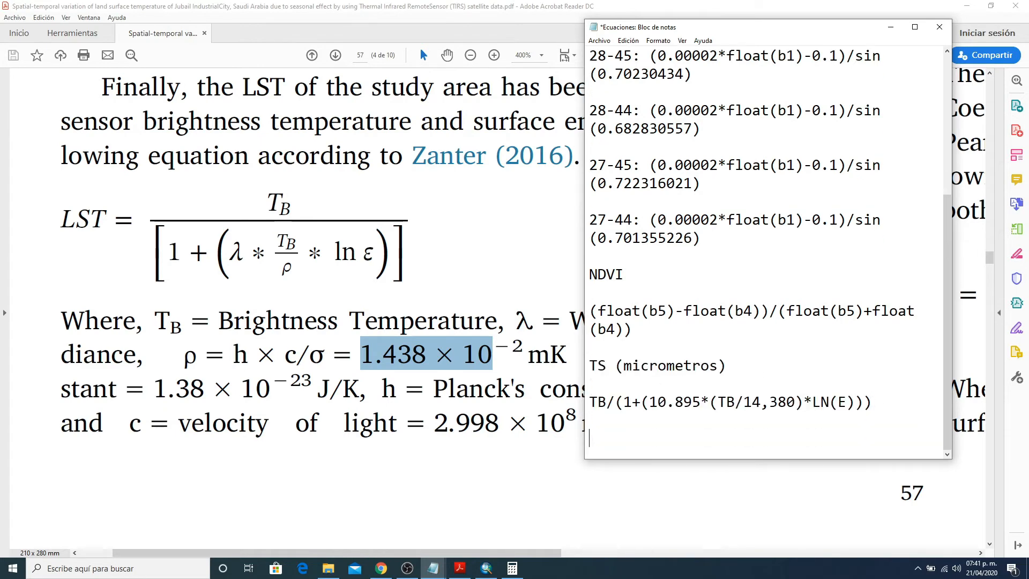
key(ctrl+v)
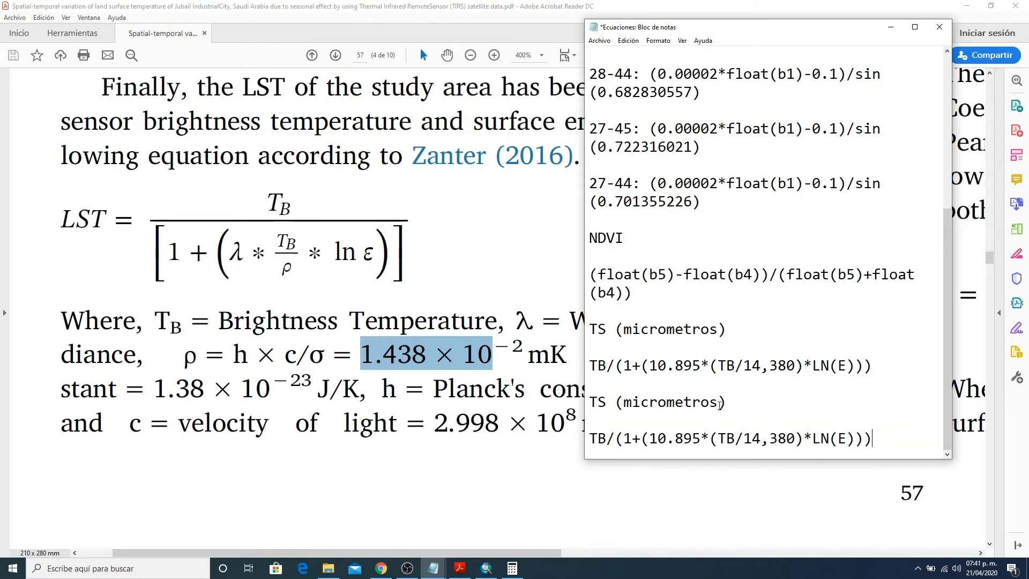
- Change the unit in the duplicated TS heading to (metros)
drag(720, 405, 635, 404)
text(ENTROS)
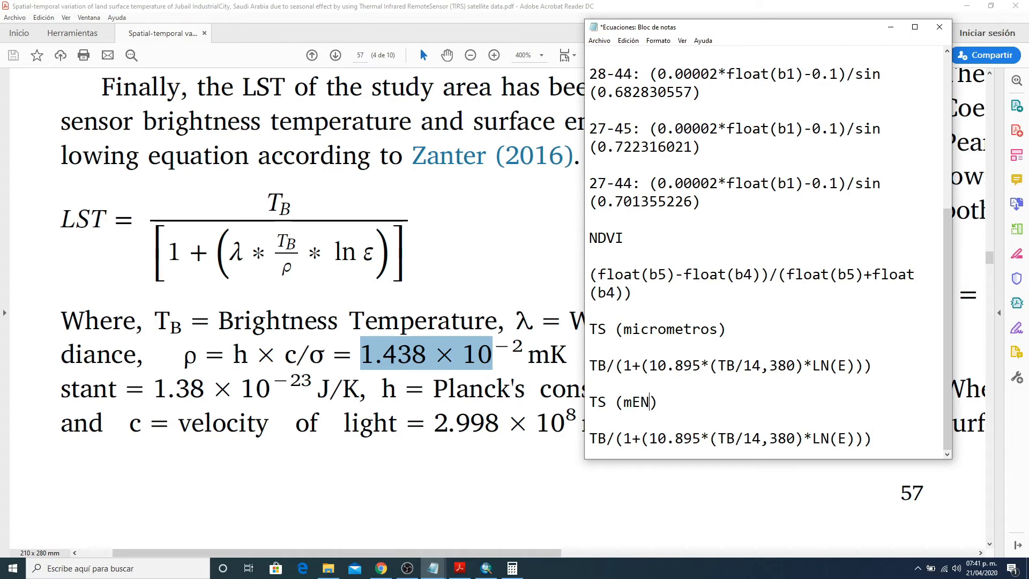
key(BackSpace)
key(BackSpace)
key(BackSpace)
key(BackSpace)
key(BackSpace)
key(BackSpace)
text(etros)
- Select the wavelength 10.895 in the TS (metros) formula and bring up the Calculator beside the notes
mouse_move(654, 439)
mouse_down()
mouse_move(702, 439)
mouse_move(650, 439)
mouse_up()
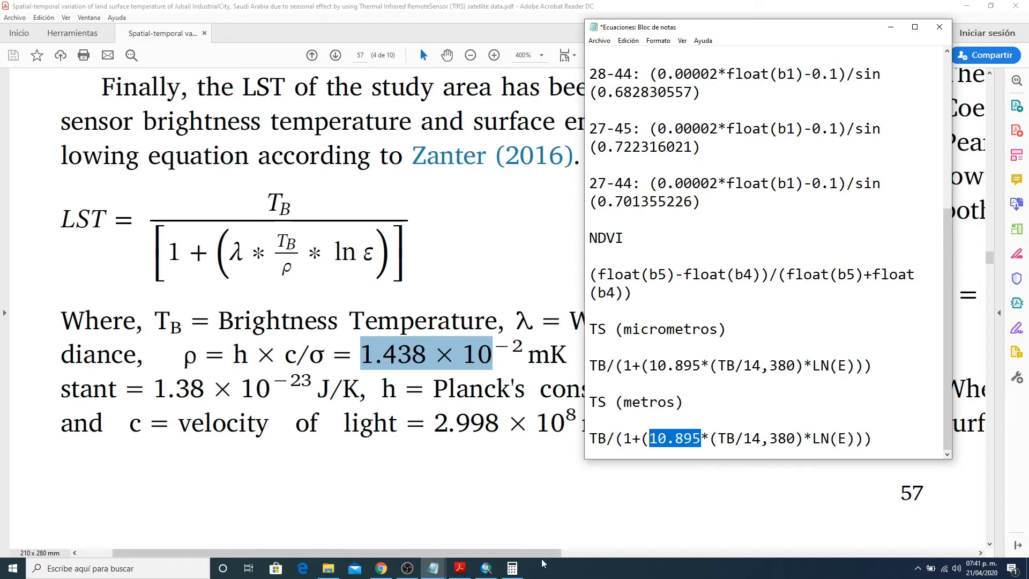
click(512, 568)
drag(394, 203, 389, 40)
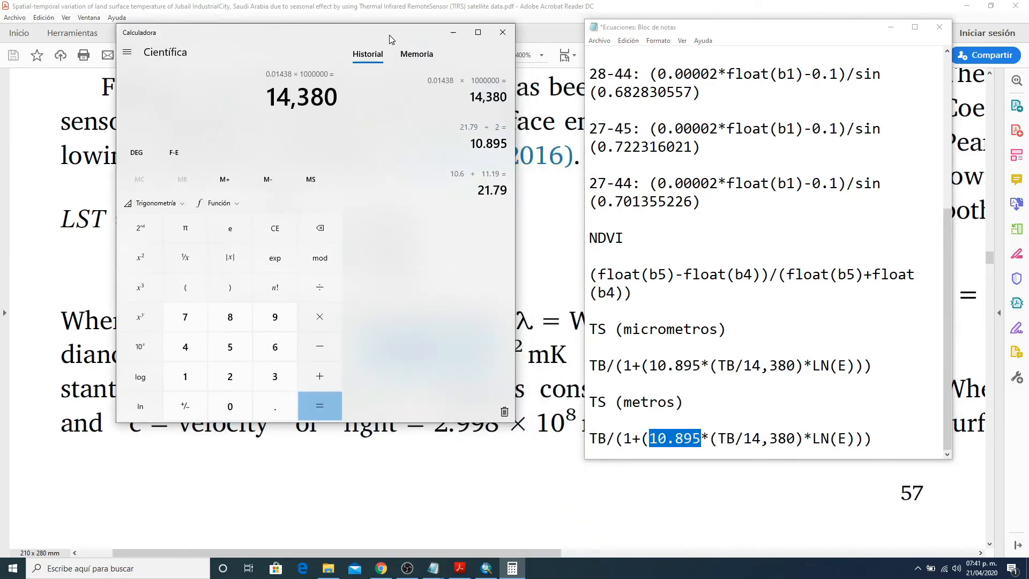
text(10.)
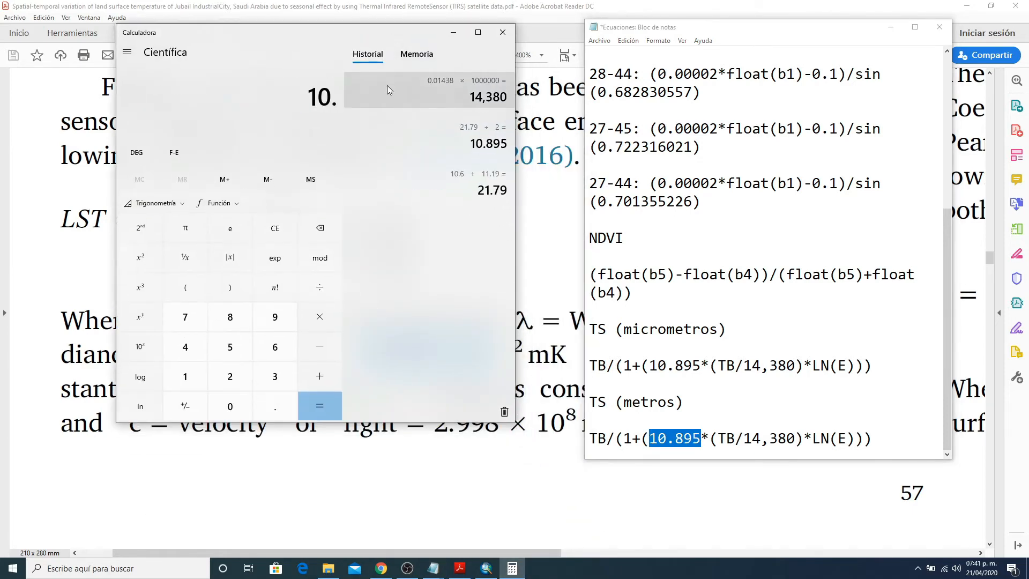
text(895)
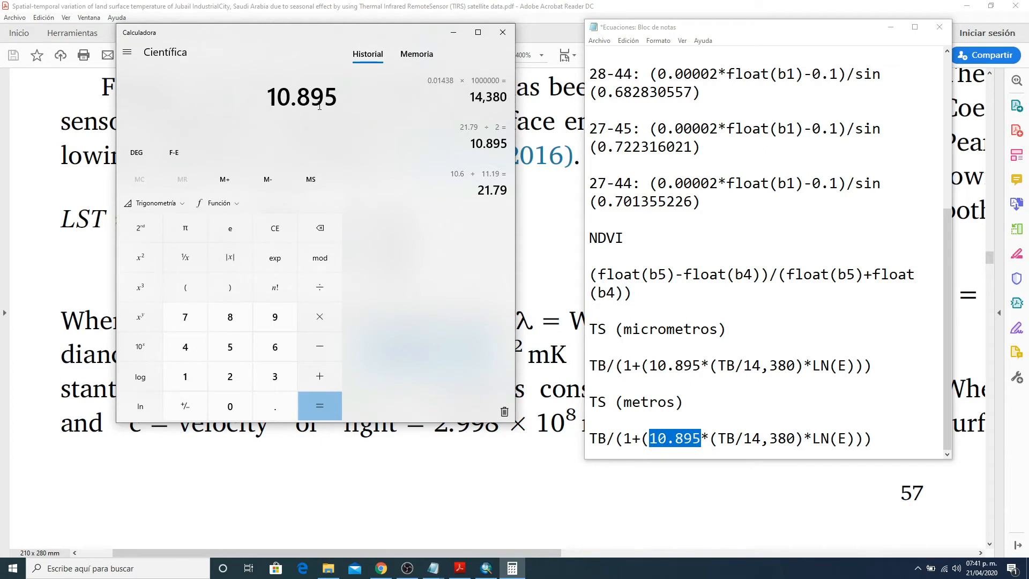
key(ctrl+p)
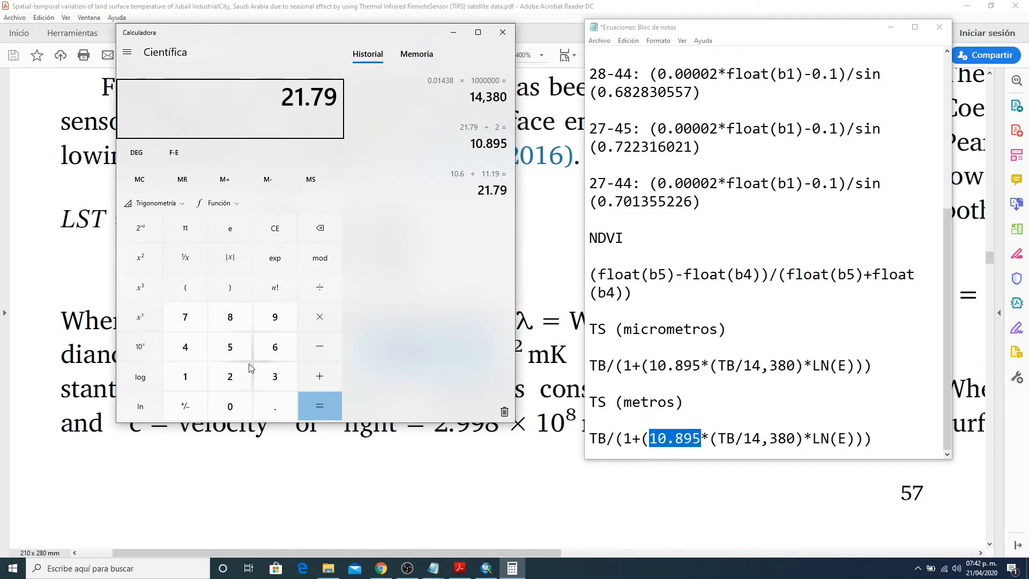
key(Delete)
- Divide 10.895 by 1,000,000 in the Calculator to convert the mean wavelength to metres
text(1)
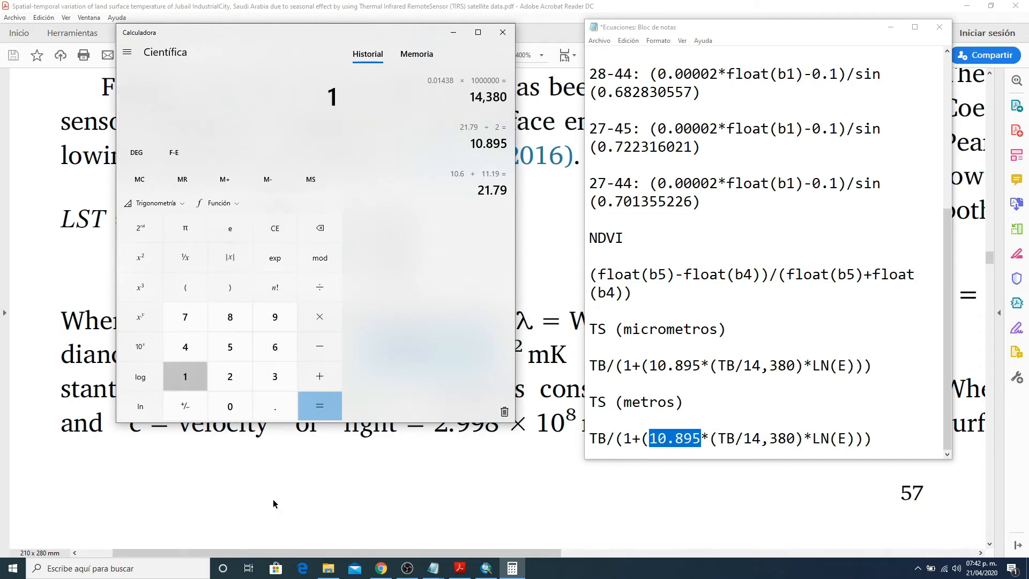
text(0.895)
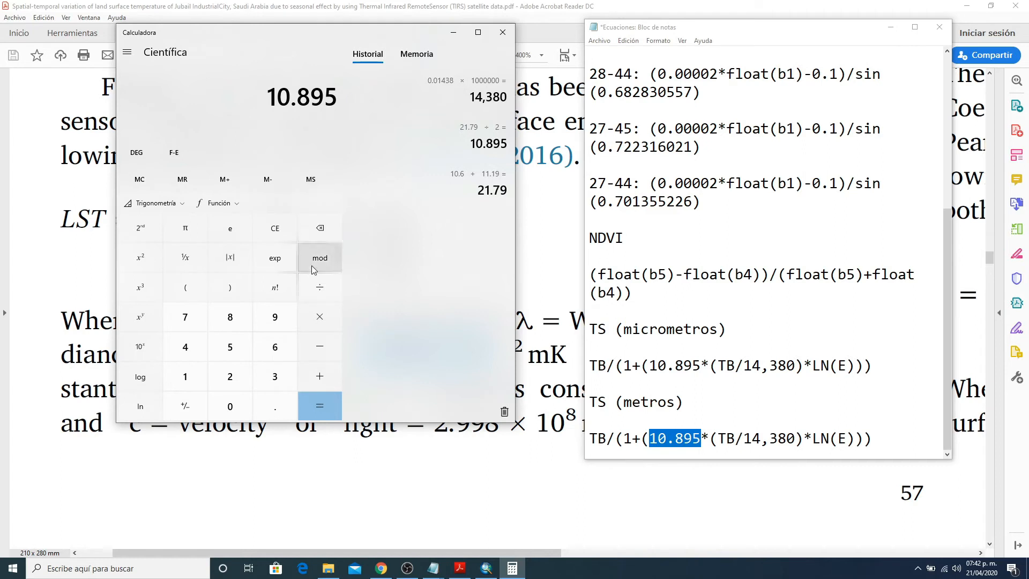
click(328, 298)
text(1)
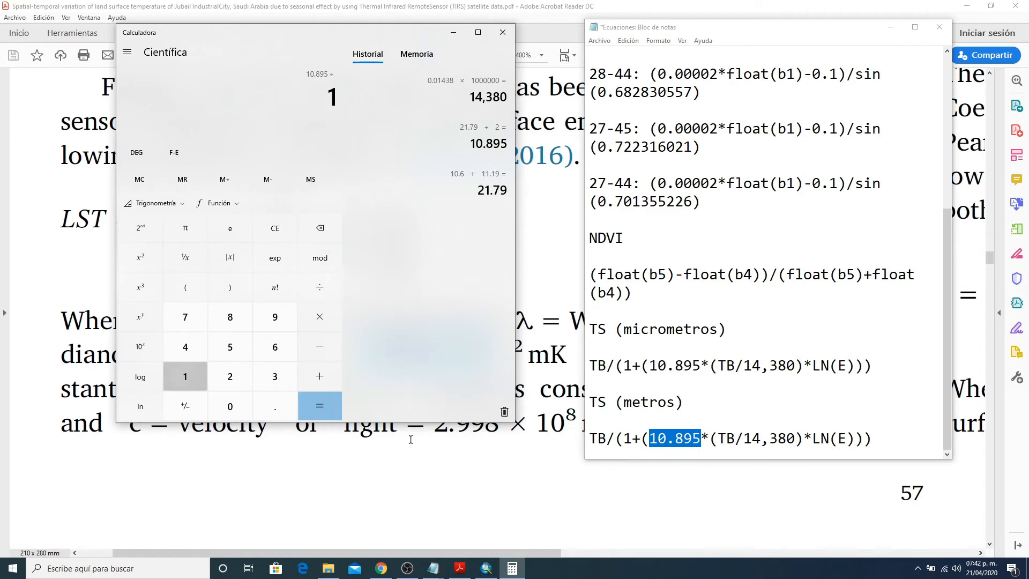
text(,000,000)
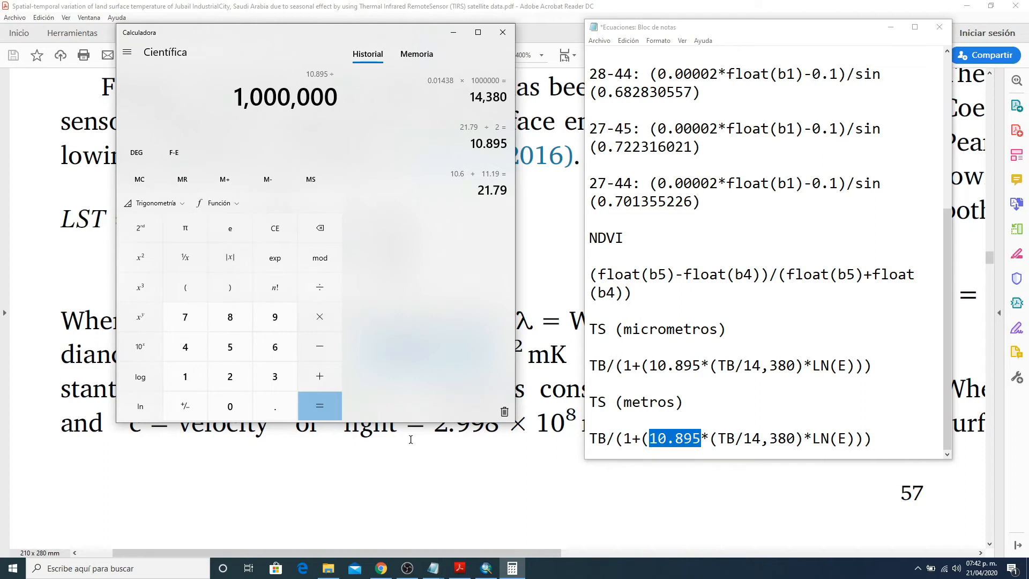
key(Return)
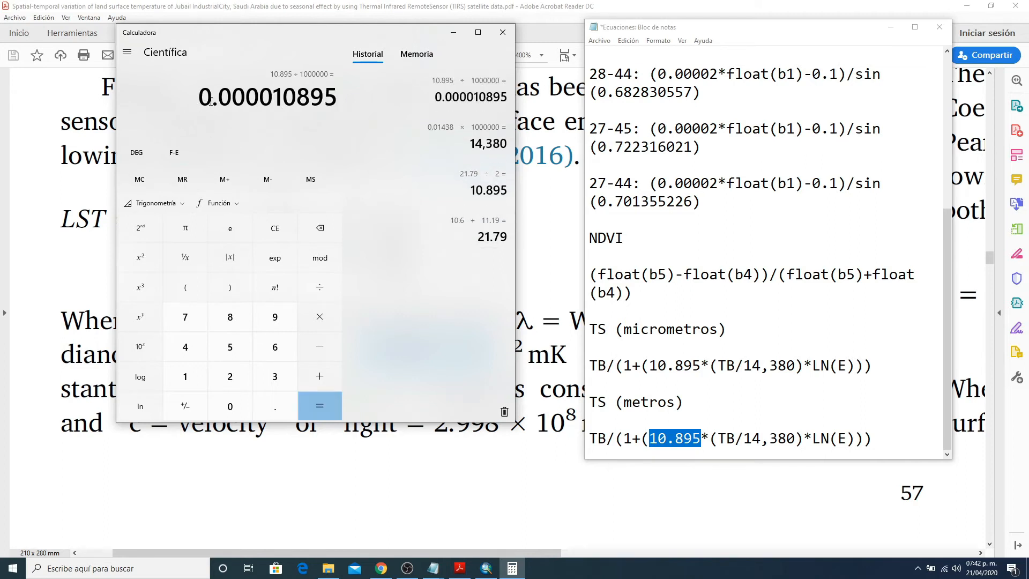
- Replace the wavelength in the TS (metros) formula with the copied result 0.000010895 and minimize the Calculator
drag(205, 102, 337, 102)
key(ctrl+c)
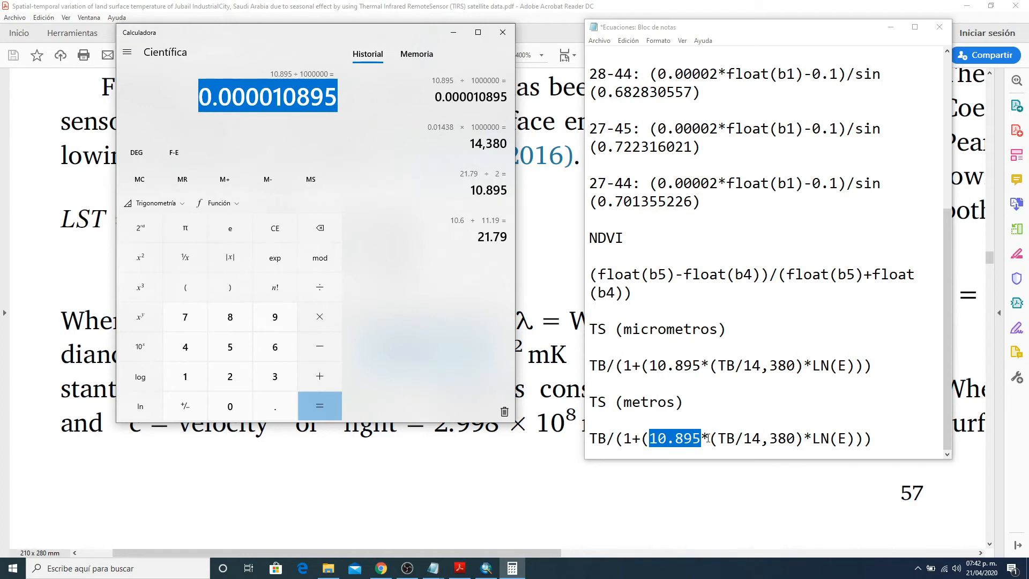
drag(707, 438, 652, 431)
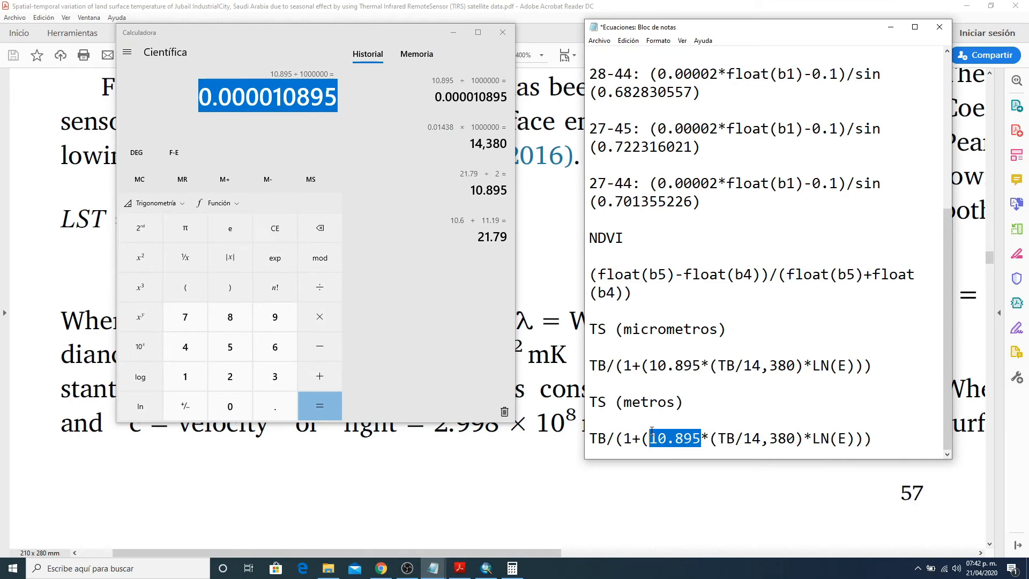
key(ctrl+v)
click(454, 32)
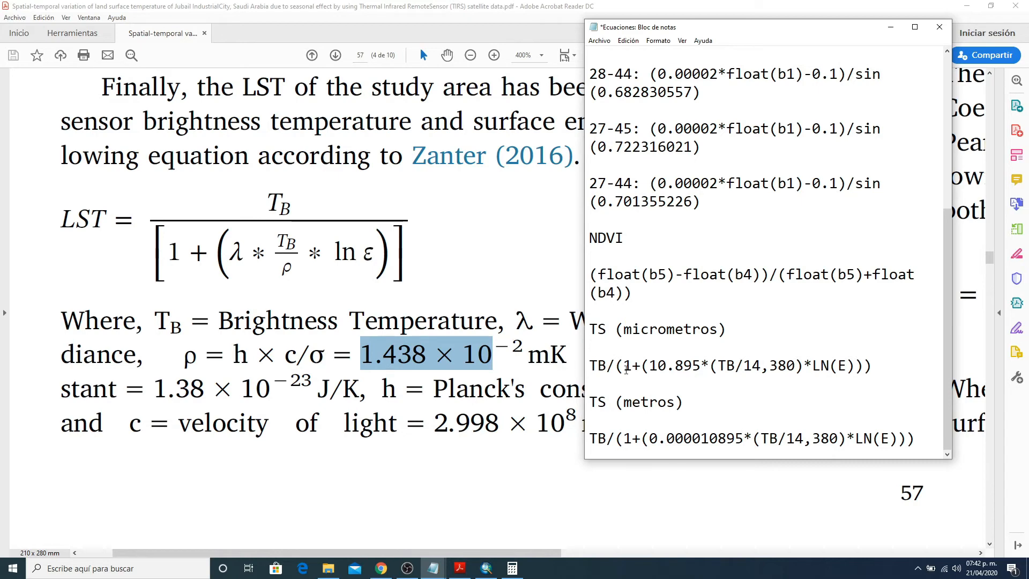
- Set the divisor of TB in the TS (metros) formula to 0.01438
drag(788, 439, 837, 439)
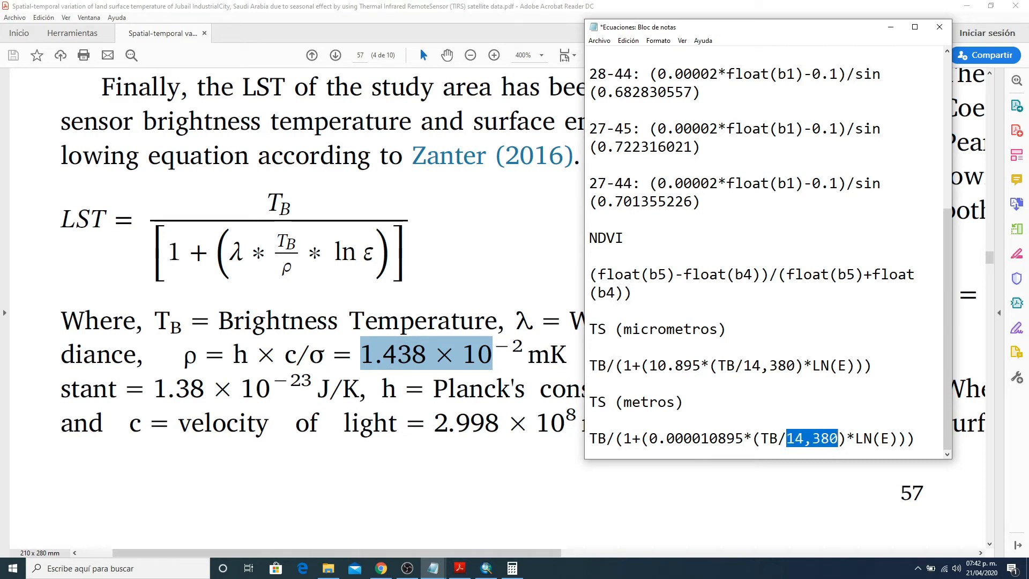
text(0.)
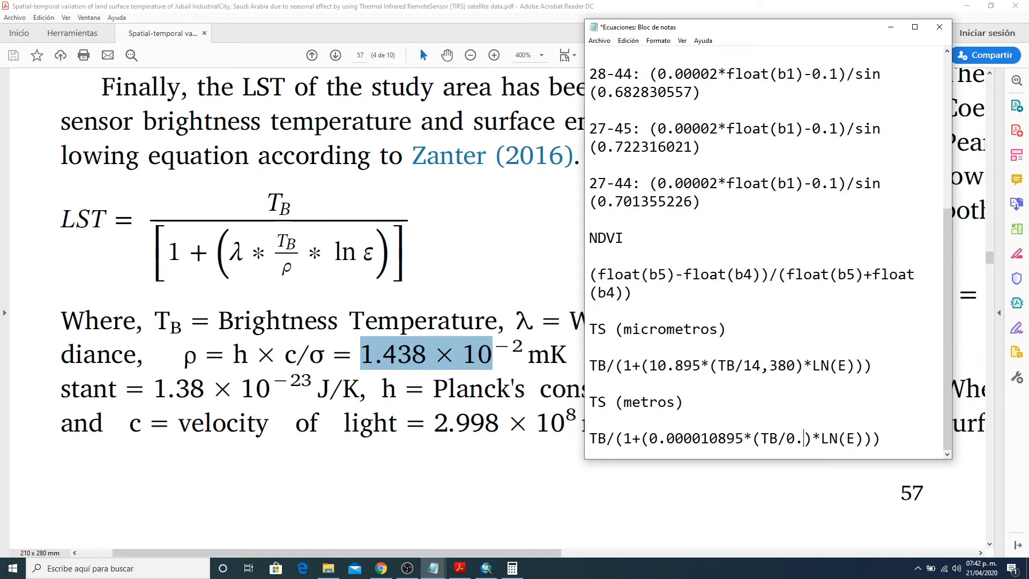
text(01438)
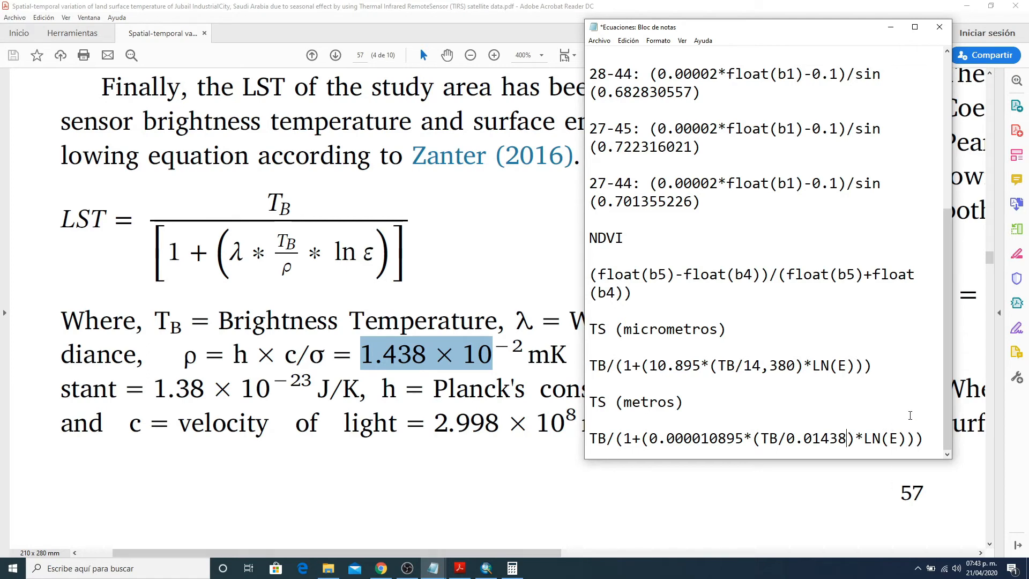
drag(588, 330, 733, 350)
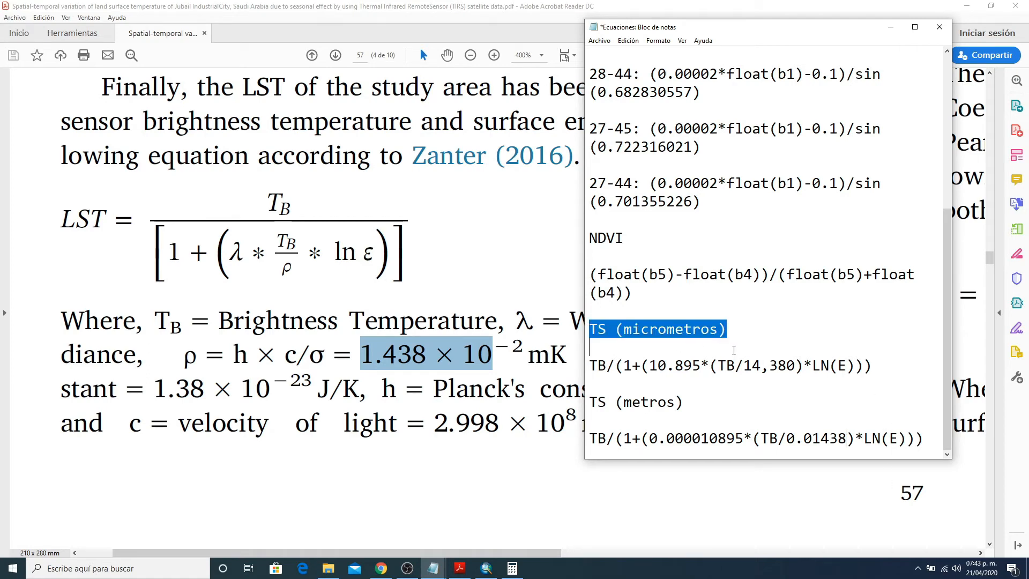
drag(927, 445, 579, 404)
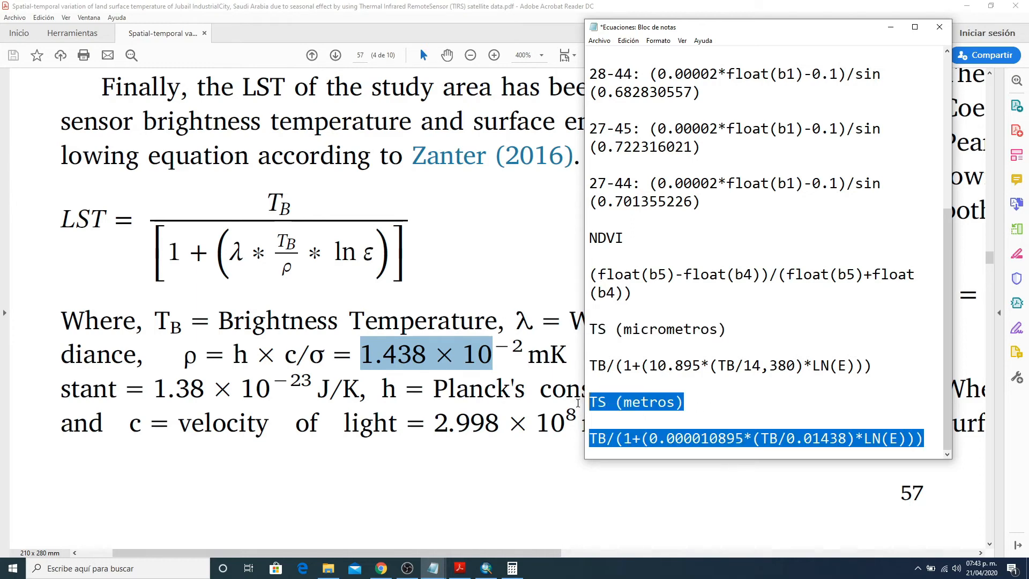
click(714, 419)
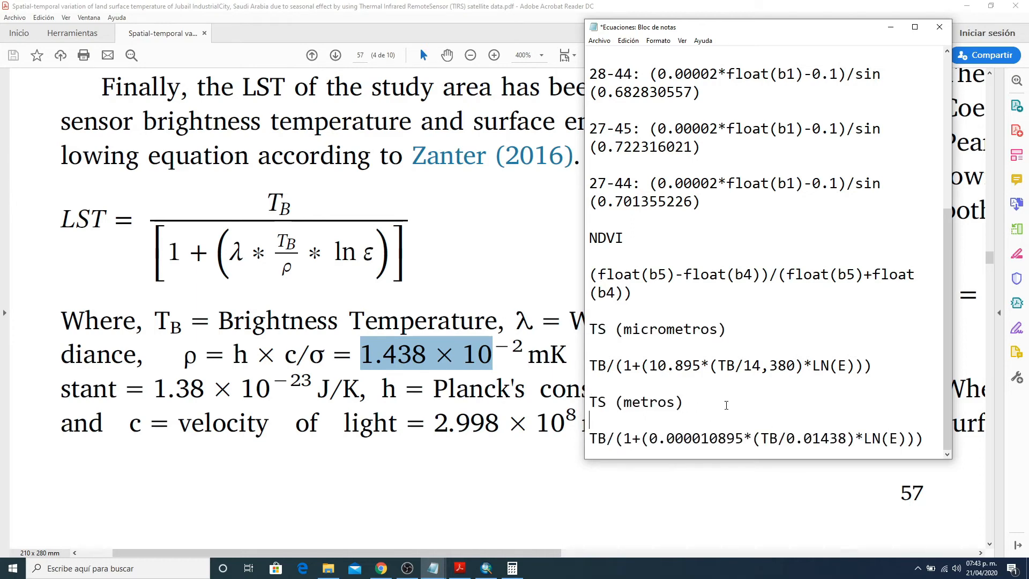
- Put the notes away, clear the text selection in the article, switch to ArcMap and open the Raster Calculator
click(889, 28)
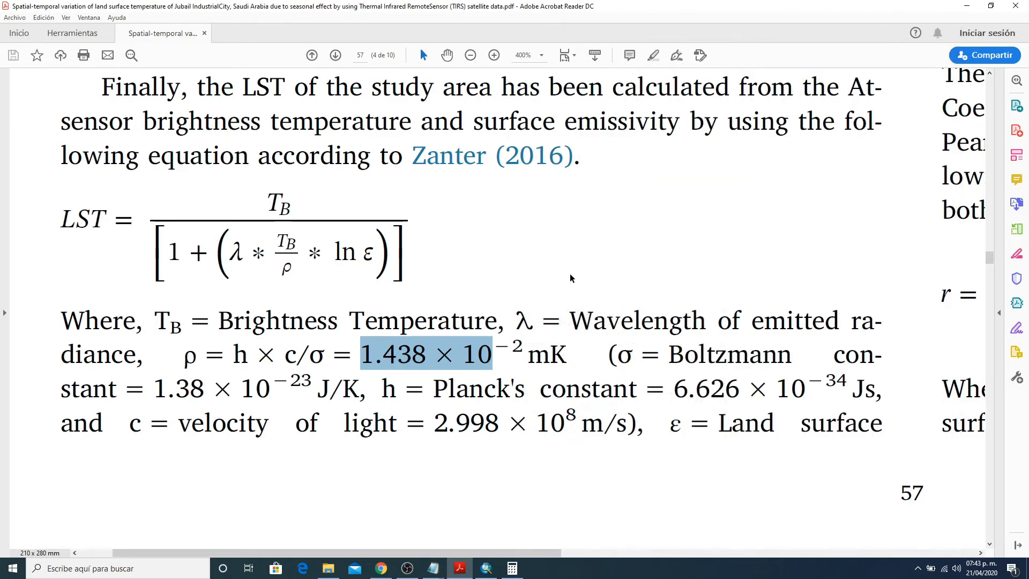
click(570, 273)
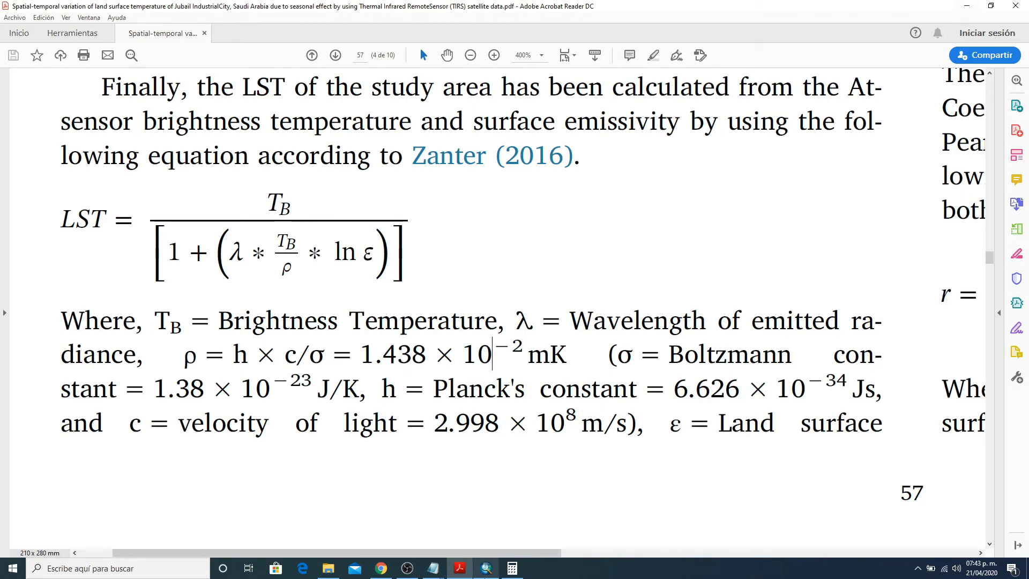
mouse_move(486, 568)
click(524, 496)
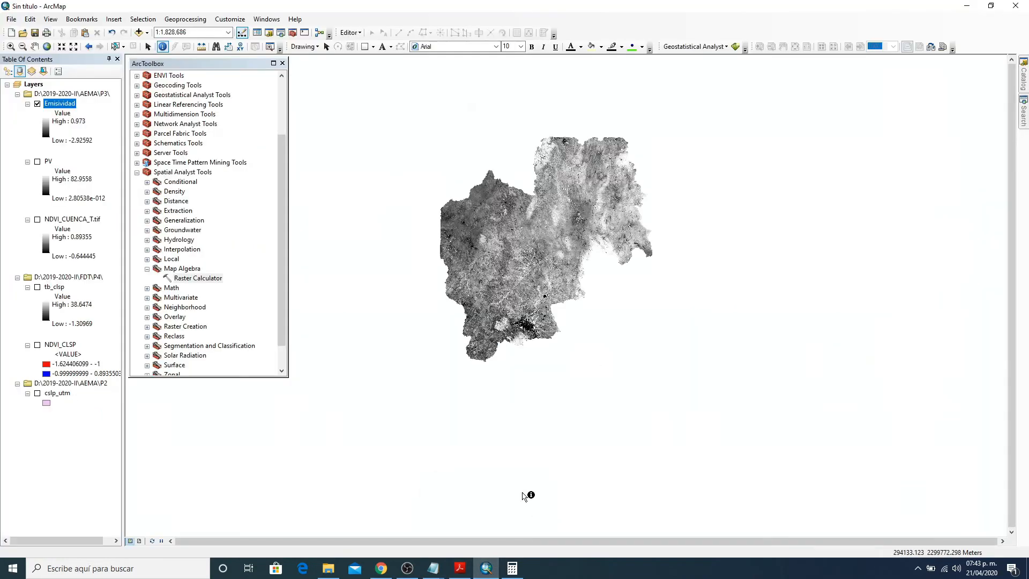
double_click(208, 278)
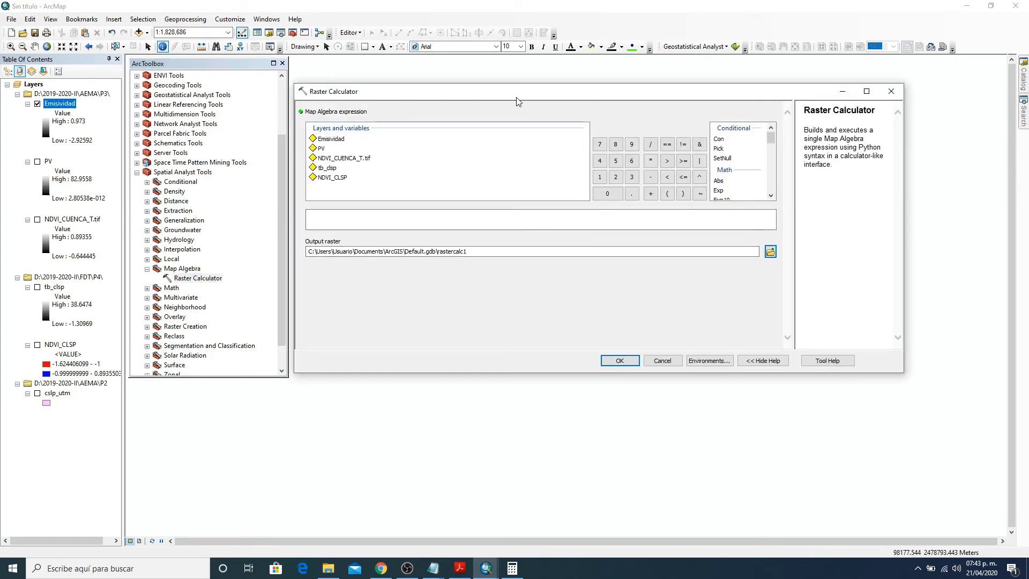
drag(517, 102, 536, 100)
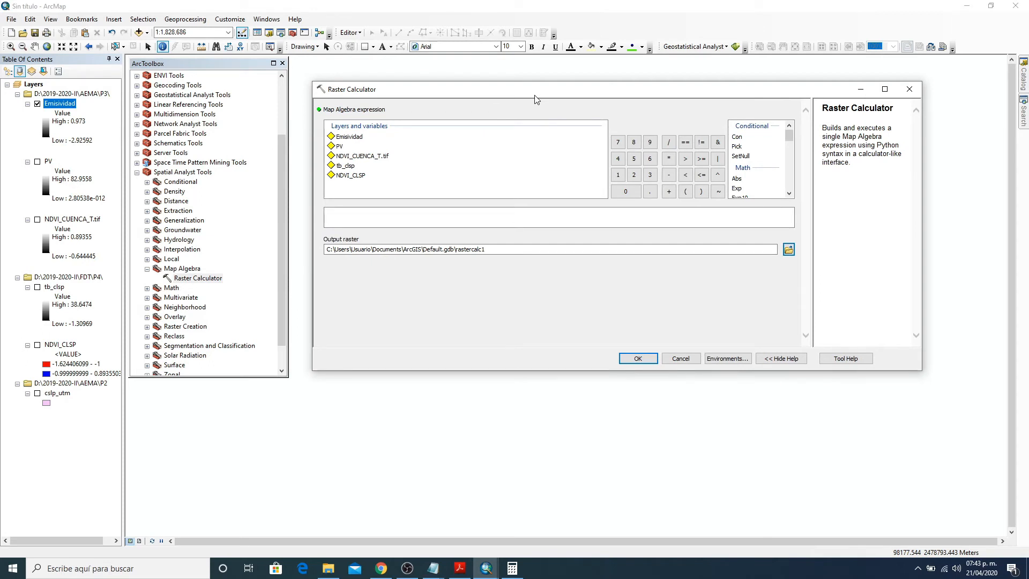
- Consult the TS formulas in the notes and begin the map algebra expression with "tb_clsp" divided by an empty pair of parentheses
click(443, 570)
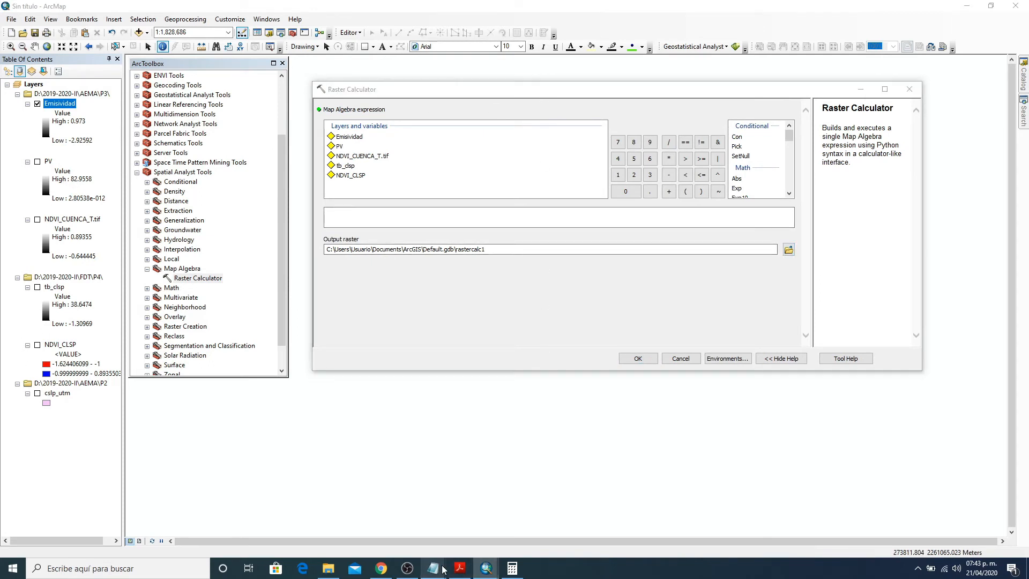
click(468, 539)
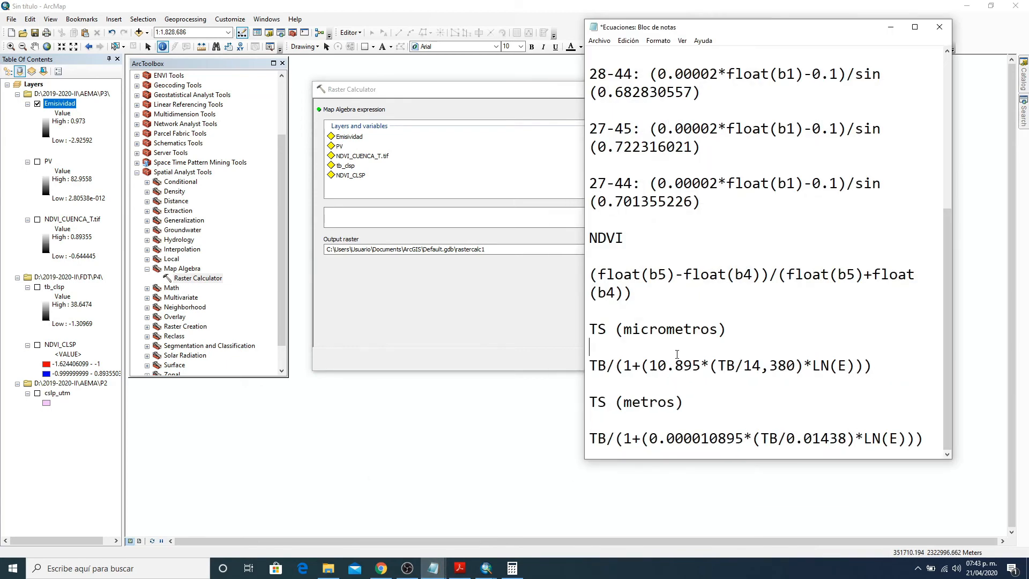
click(891, 26)
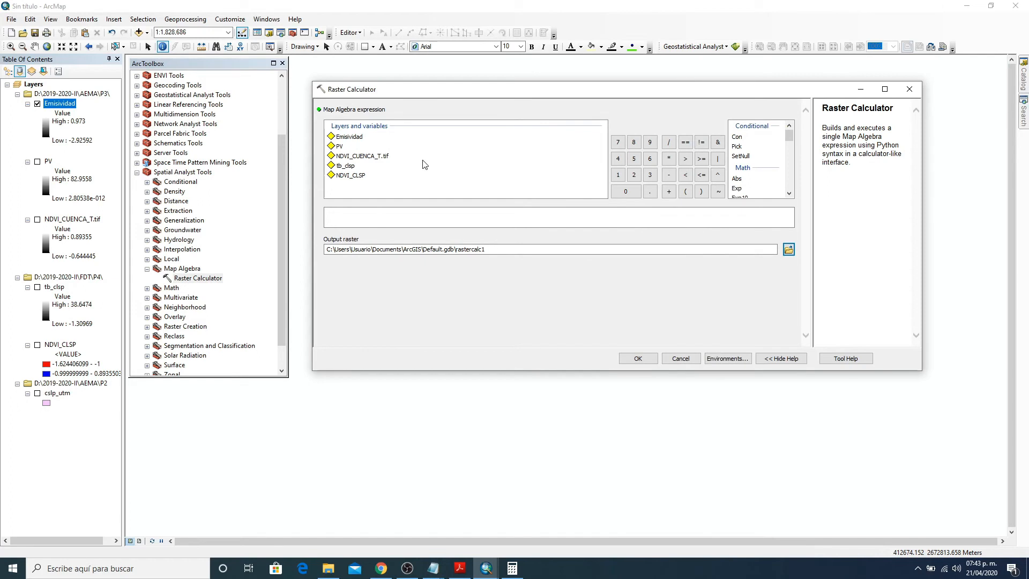
double_click(348, 167)
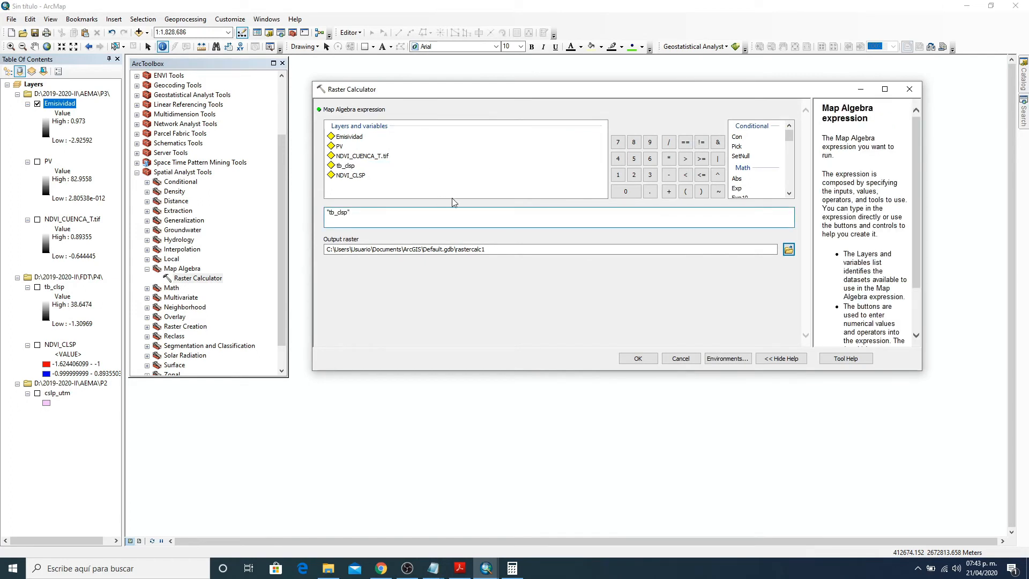
click(668, 142)
click(686, 191)
click(701, 191)
- Check the article's LST equation and enter 1 + inside the parentheses of the map algebra expression
click(459, 568)
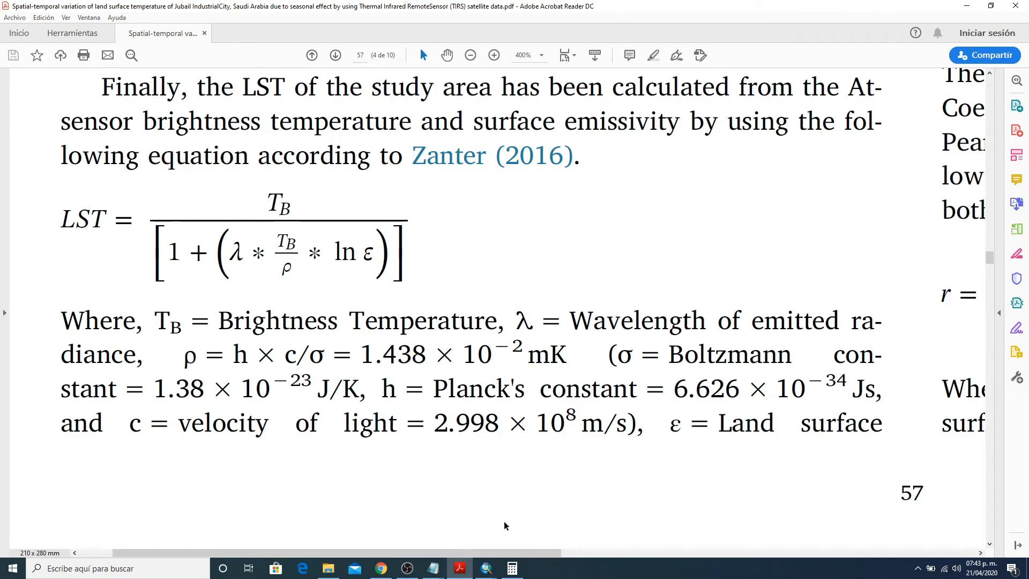
mouse_move(496, 571)
click(565, 526)
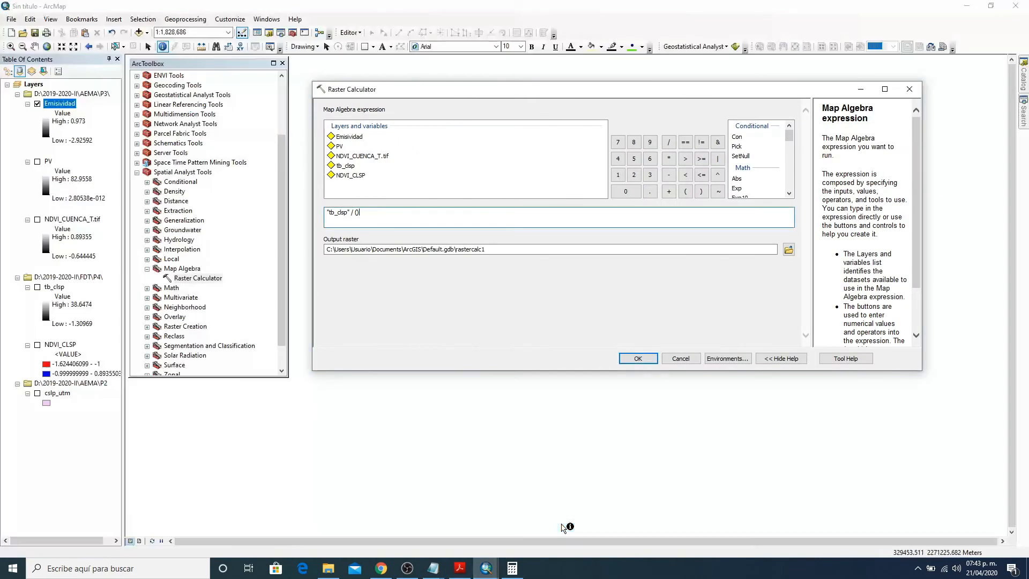
text(1+)
key(BackSpace)
text(1)
click(669, 192)
- Review the bracketed term of the article's LST equation and add an inner pair of parentheses after 1 + in the expression
click(460, 568)
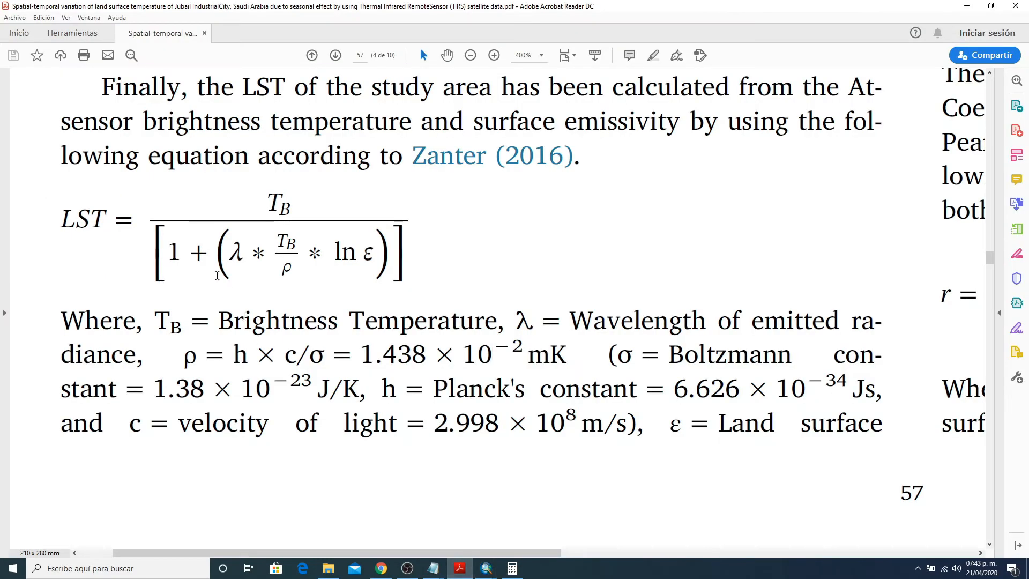
drag(218, 276, 343, 259)
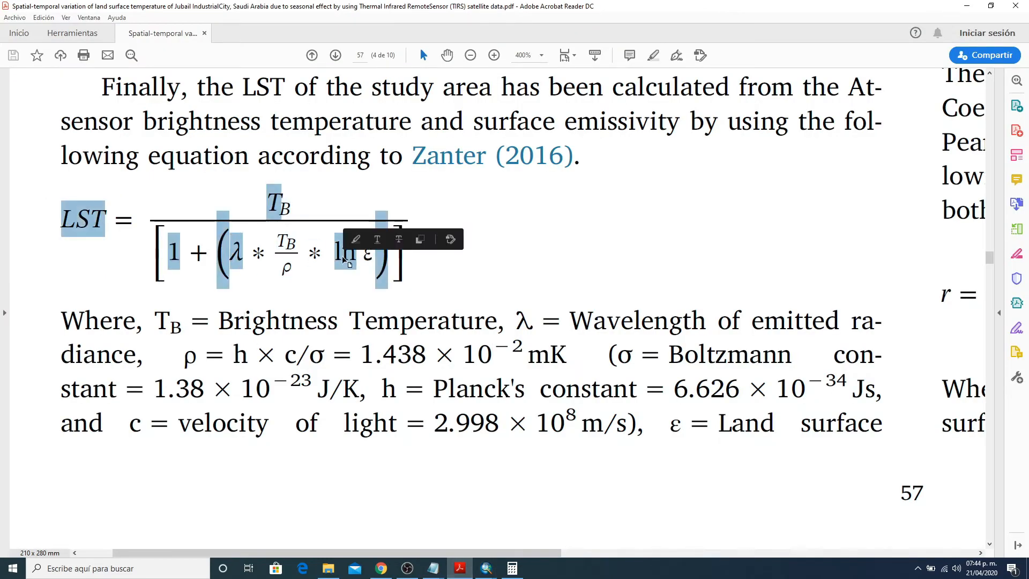
click(375, 252)
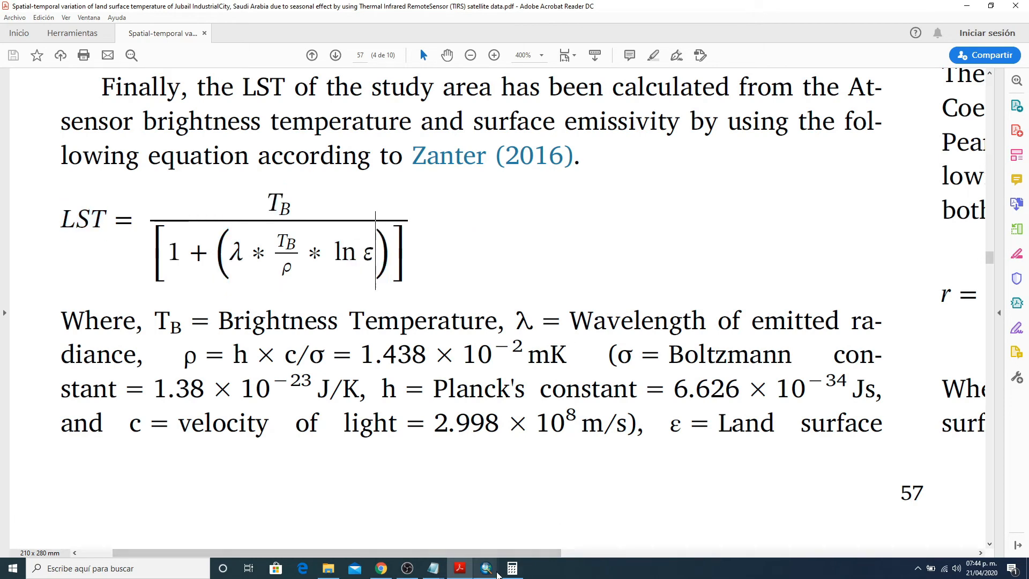
mouse_move(497, 574)
click(536, 510)
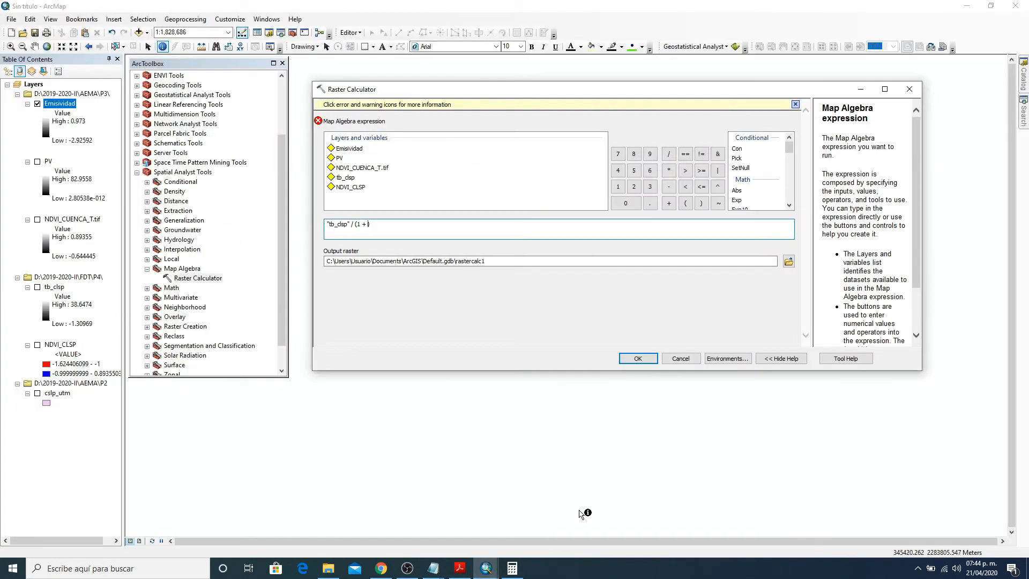
click(685, 202)
text())
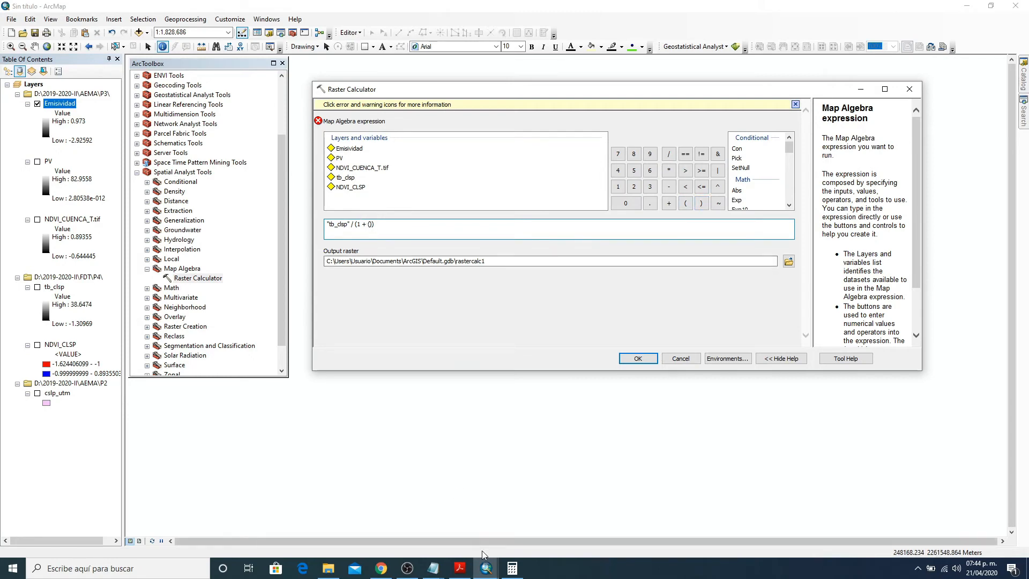
- Copy the wavelength 10.895 from the TS (micrometros) formula in the notes into the inner parentheses of the expression
click(432, 572)
click(456, 497)
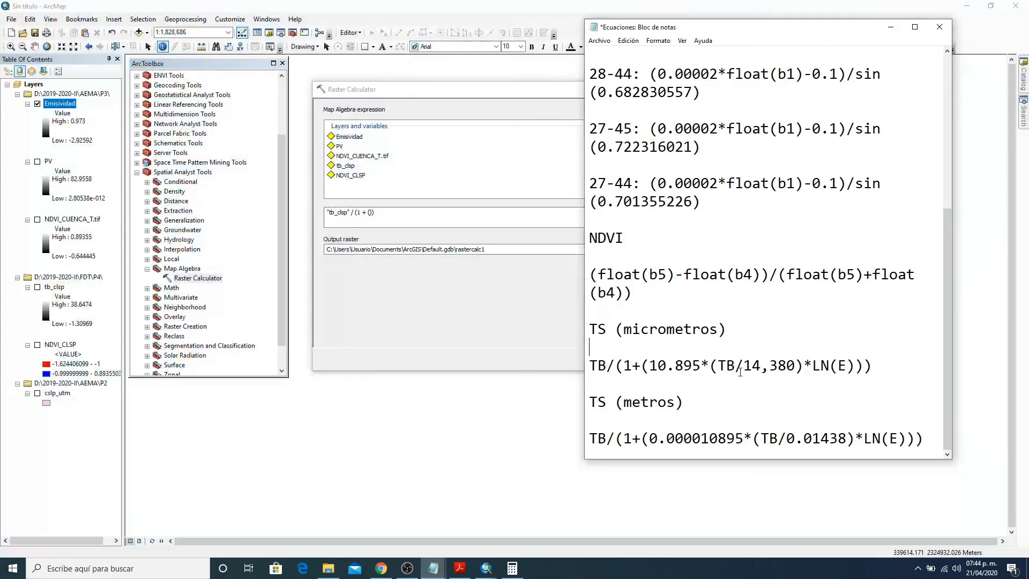
drag(653, 368, 703, 366)
key(ctrl+c)
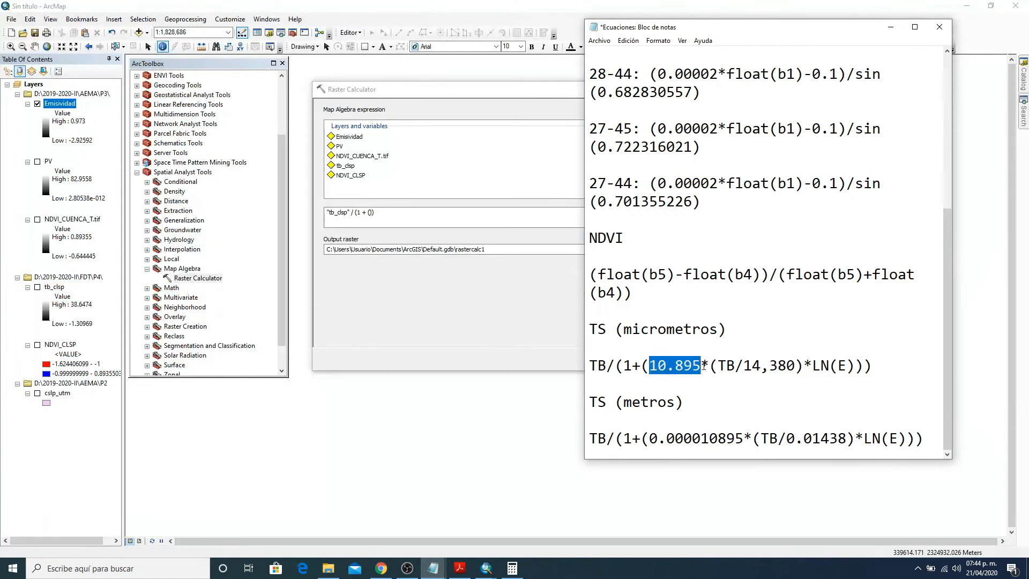
click(372, 214)
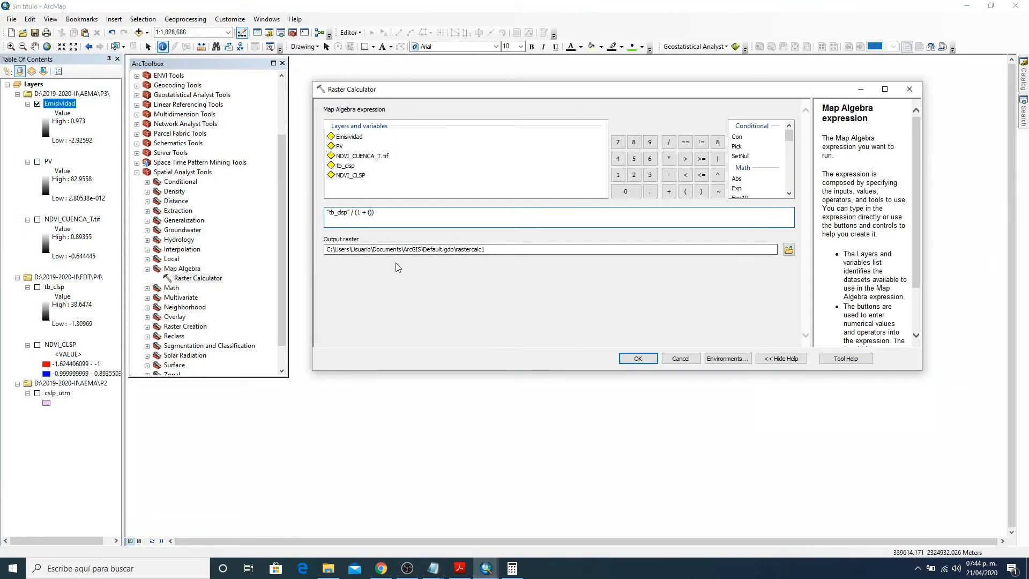
key(ctrl+v)
- Multiply 10.895 by a new parenthesised term containing "tb_clsp" followed by a division sign, following the article's equation
click(460, 568)
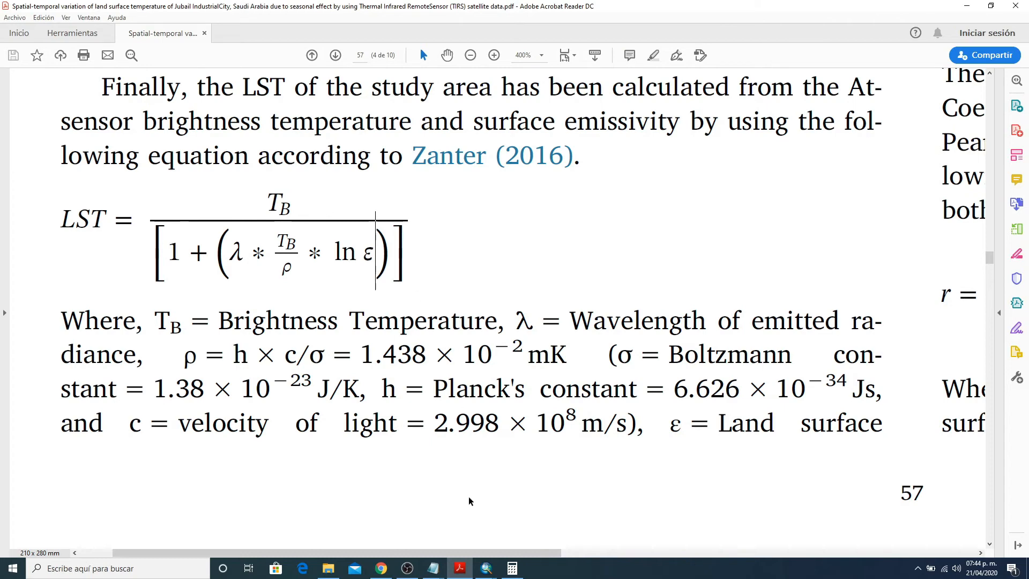
click(504, 556)
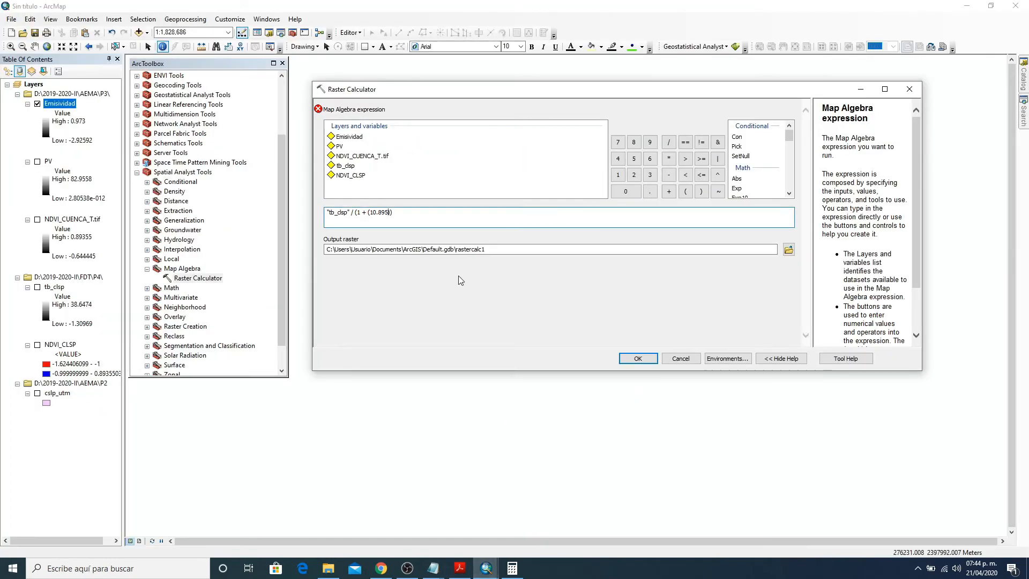
click(669, 159)
click(686, 191)
click(701, 192)
double_click(348, 166)
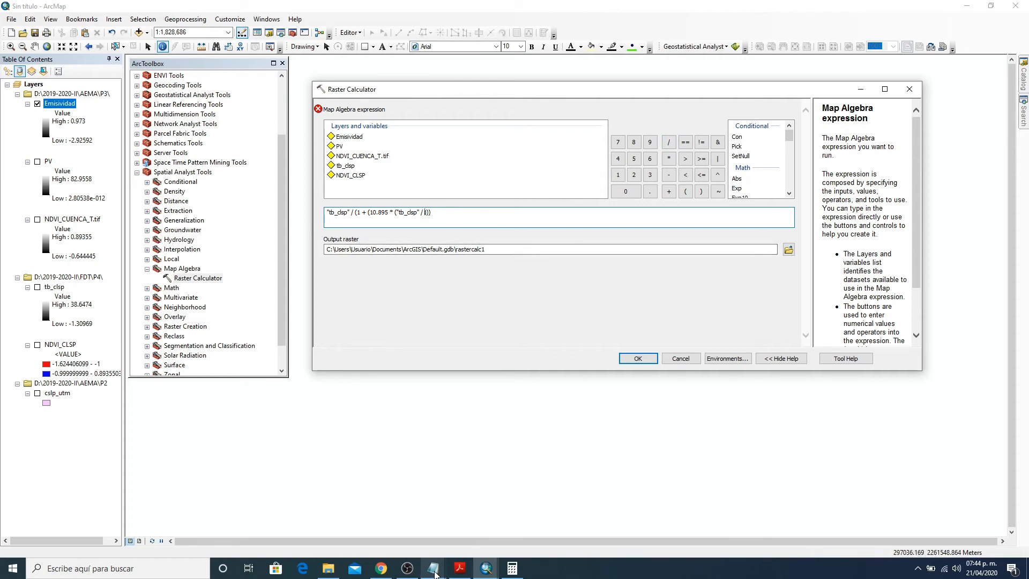
- Copy the divisor from the TS (micrometros) formula into the "tb_clsp" term and remove its comma so it reads 14380
mouse_move(440, 569)
click(462, 536)
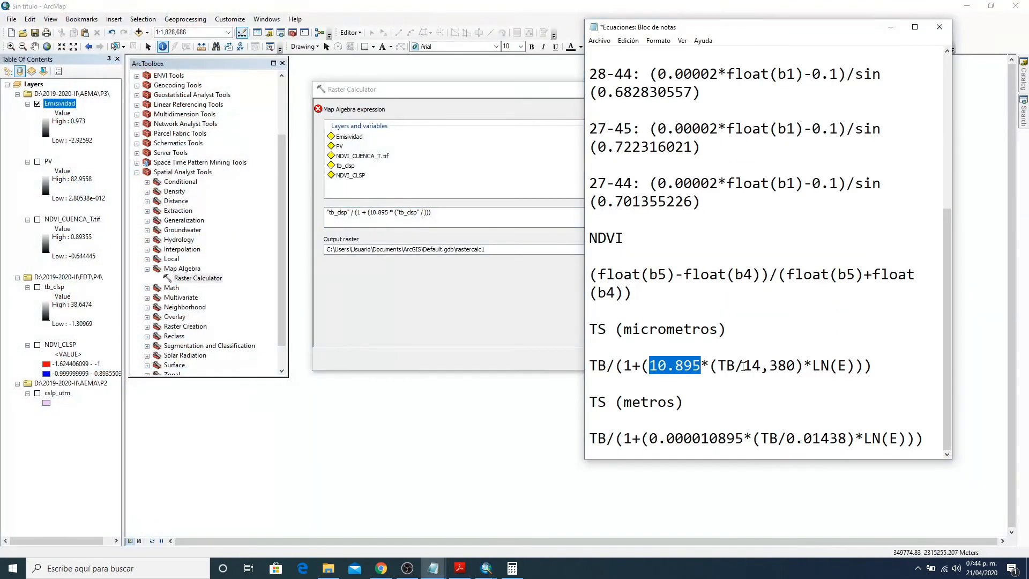
drag(745, 366, 795, 366)
key(ctrl+c)
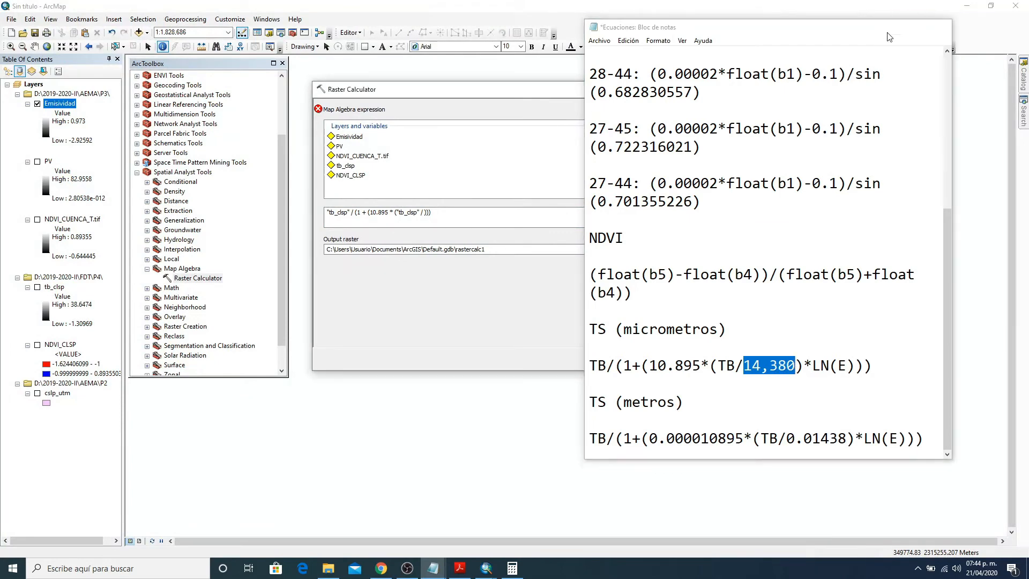
click(442, 210)
key(ctrl+v)
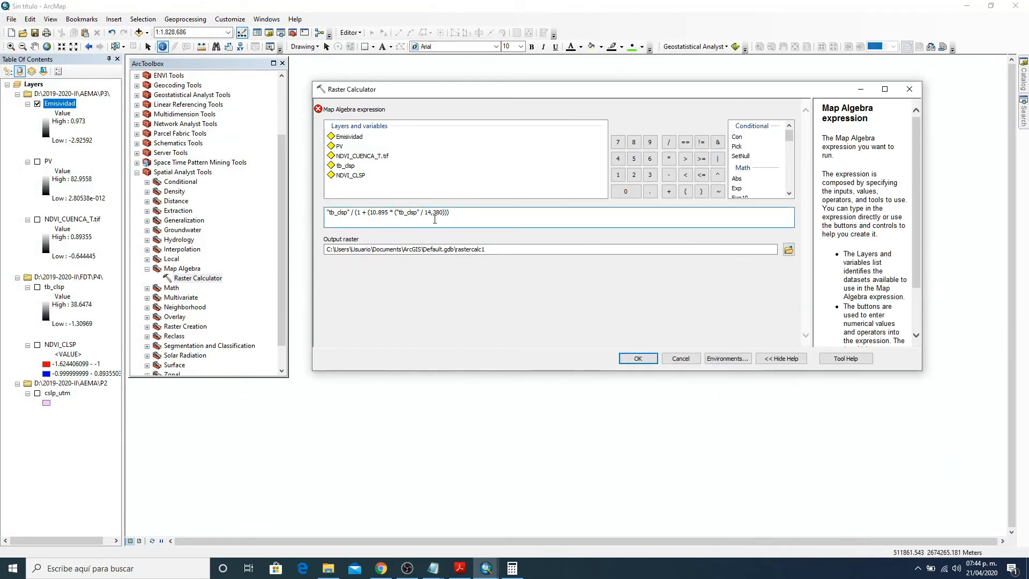
key(BackSpace)
- Check the article's equation and complete the expression by multiplying the "tb_clsp" / 14380 term by Ln("Emisividad")
click(460, 568)
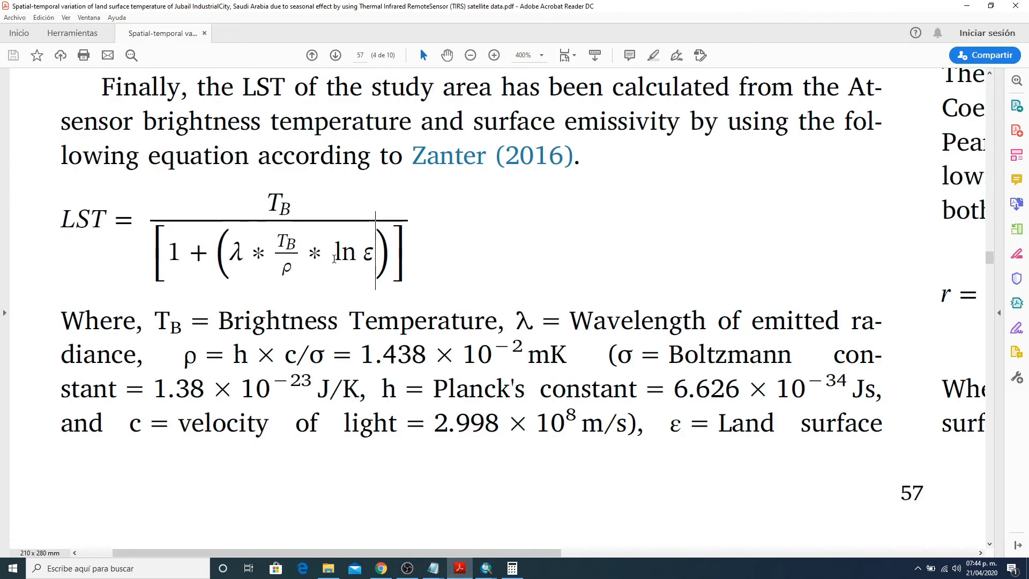
click(961, 7)
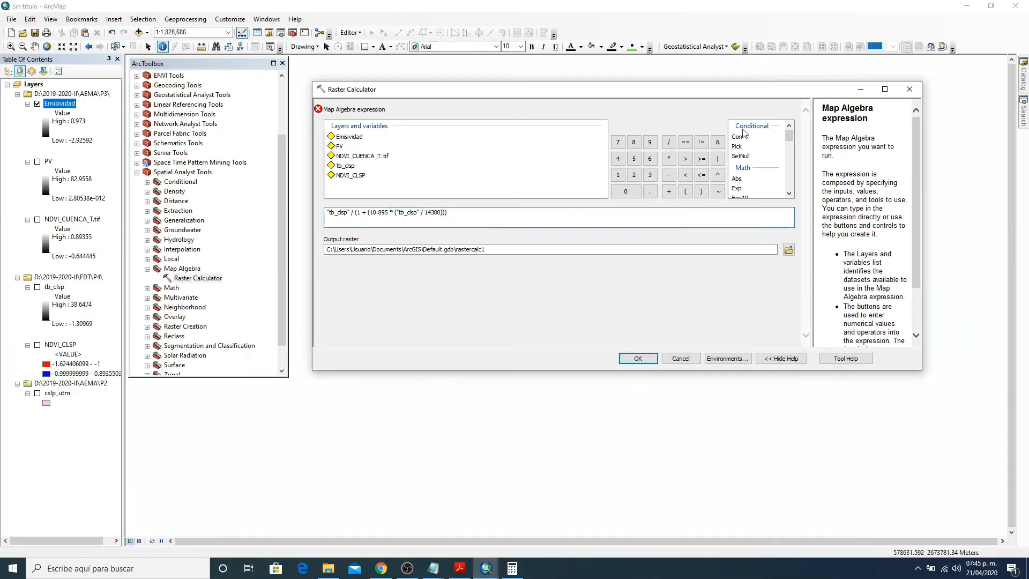
click(668, 159)
drag(793, 136, 795, 155)
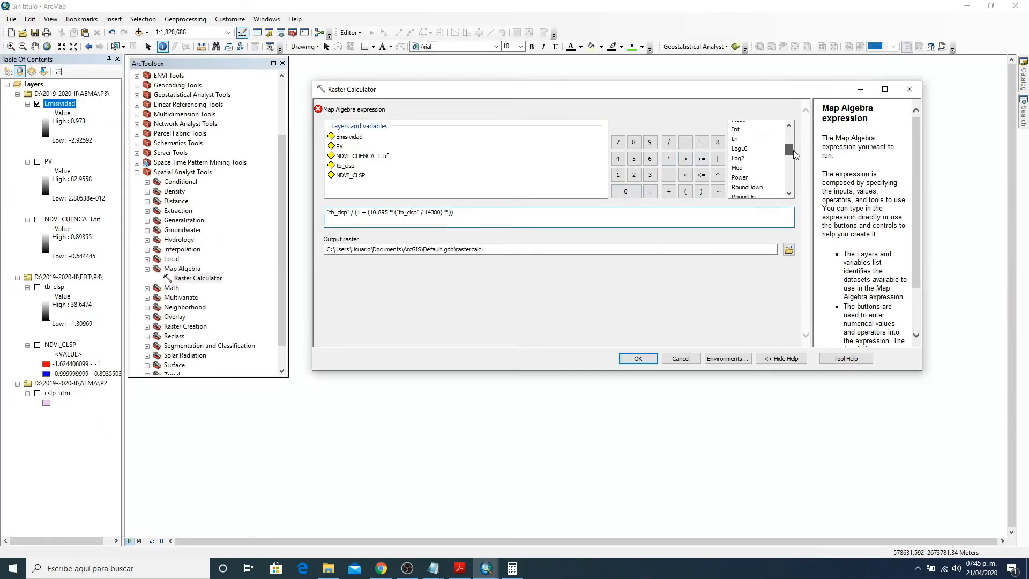
double_click(735, 140)
double_click(360, 138)
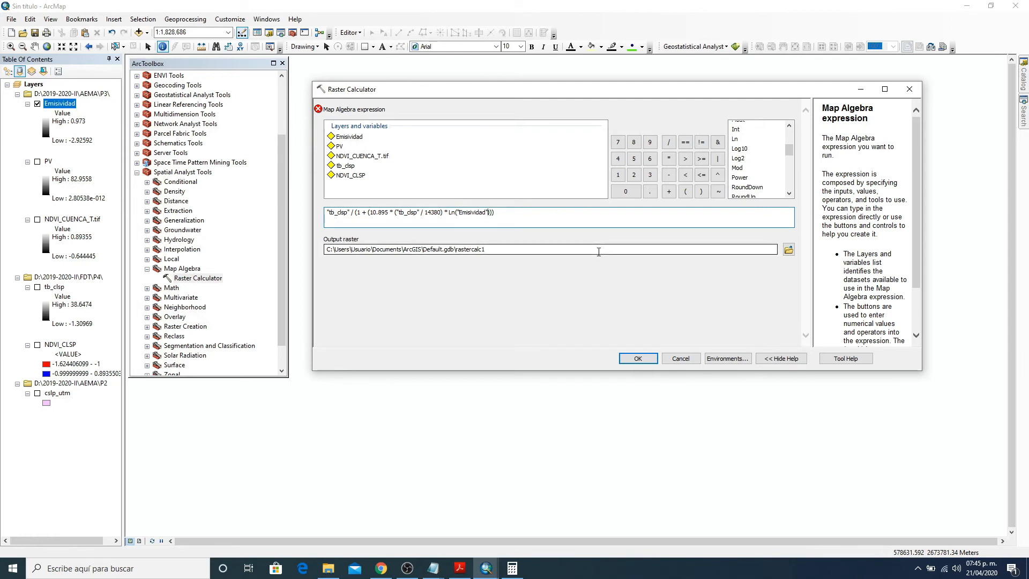
- Set the output raster to the name TS in the P3 folder
click(789, 250)
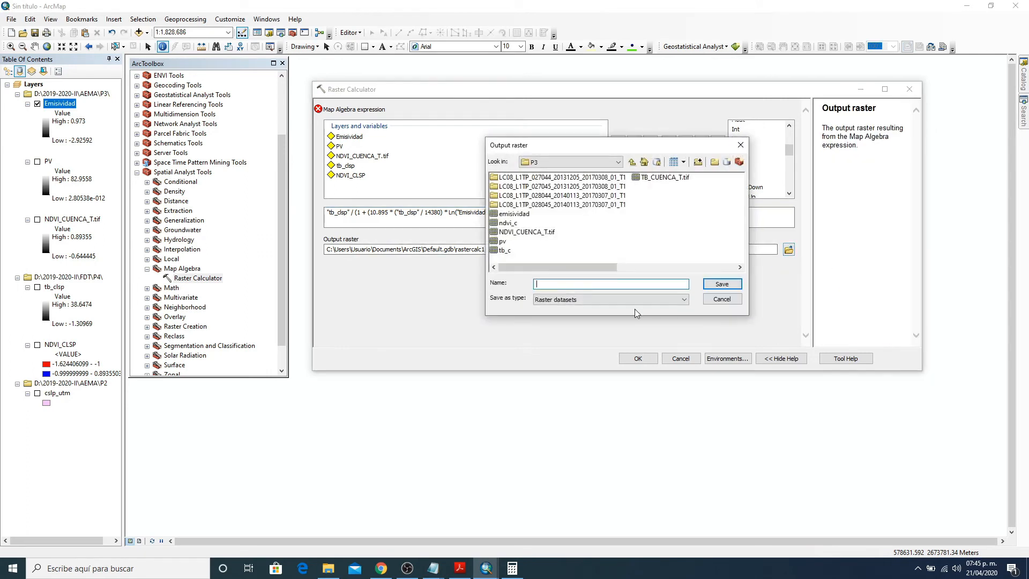
text(TS)
click(722, 285)
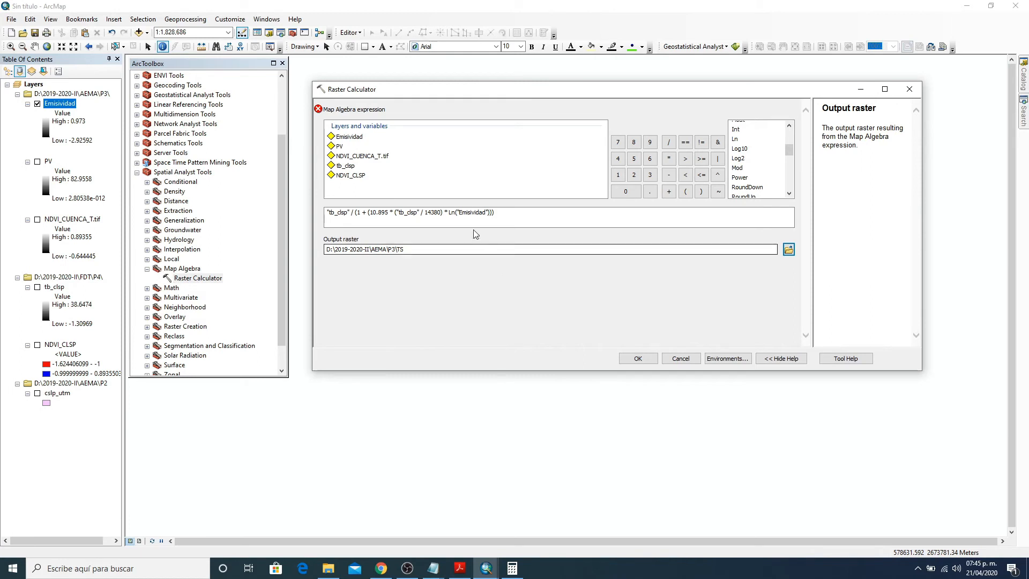
- Check the pairing of the expression's parentheses and try to run the raster calculation
click(445, 213)
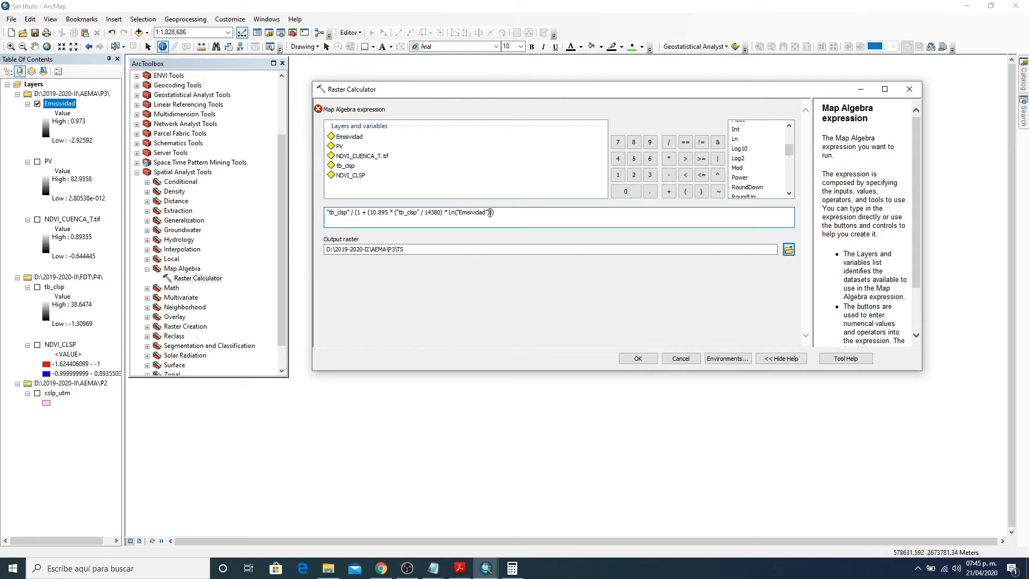
drag(492, 214, 368, 213)
drag(495, 214, 355, 219)
click(522, 217)
click(638, 360)
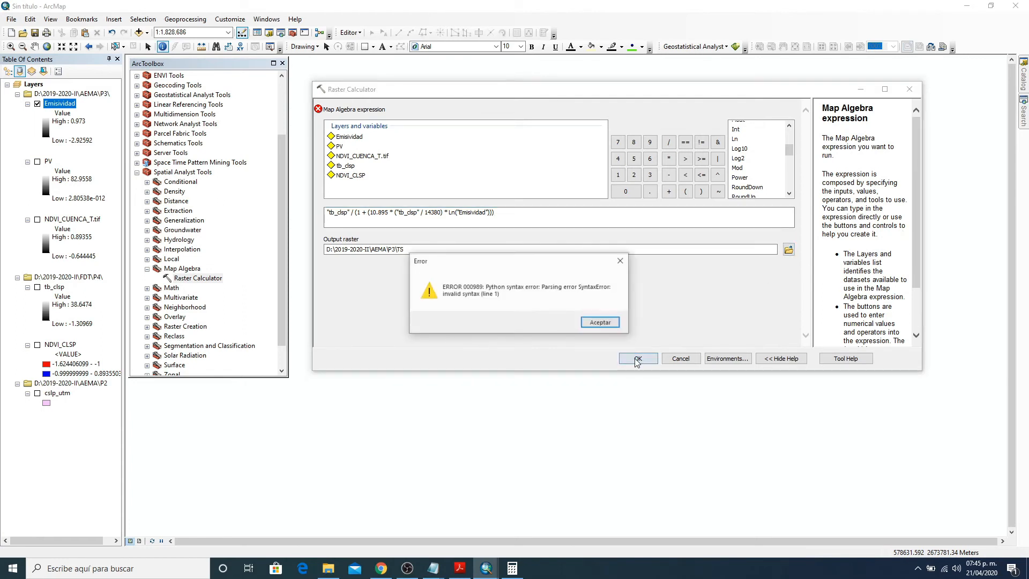
click(600, 323)
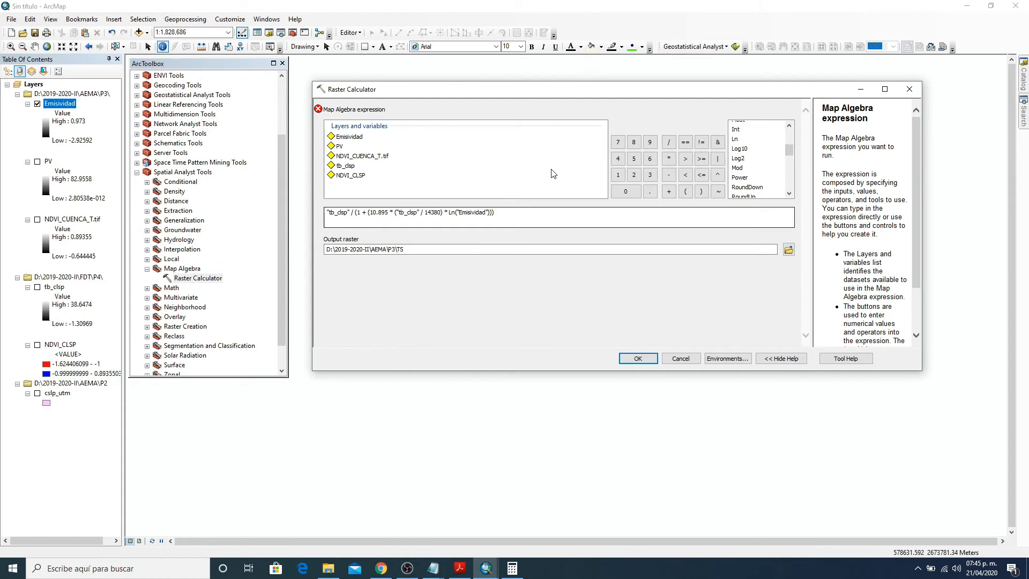
click(526, 214)
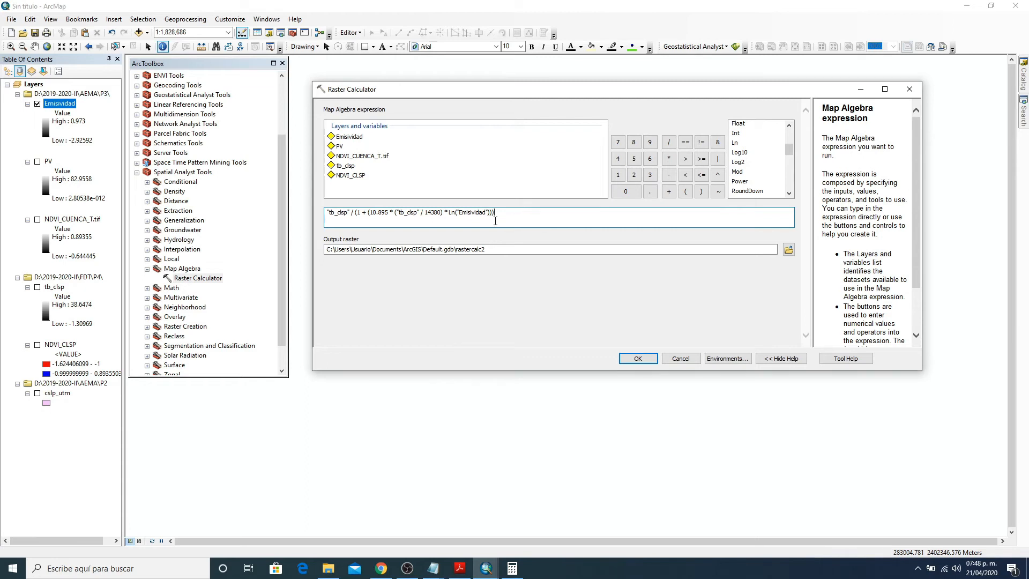
- Set the output raster to the name TS_CUENCA in the P3 folder and run the raster calculation
drag(514, 221, 323, 214)
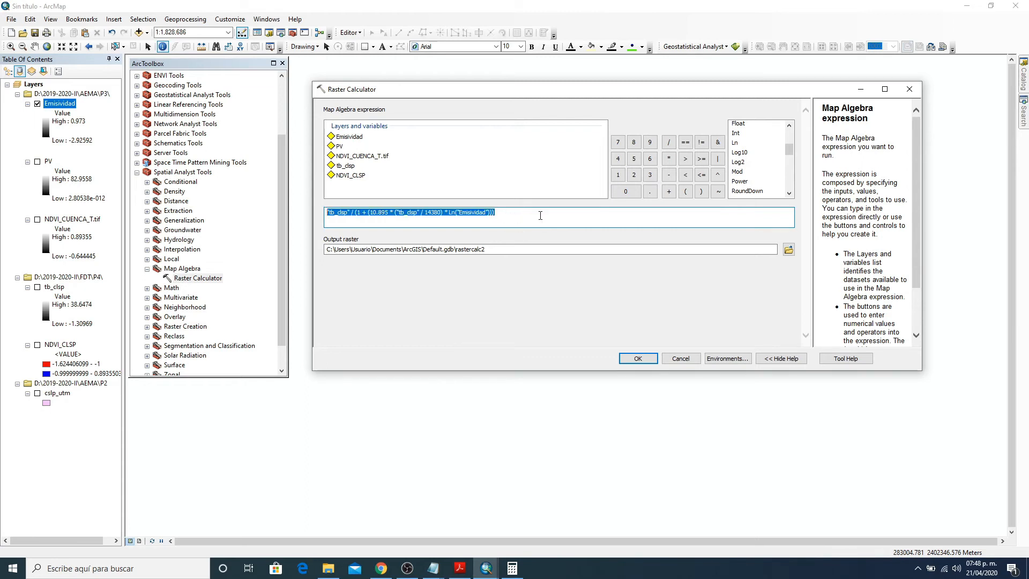
click(534, 234)
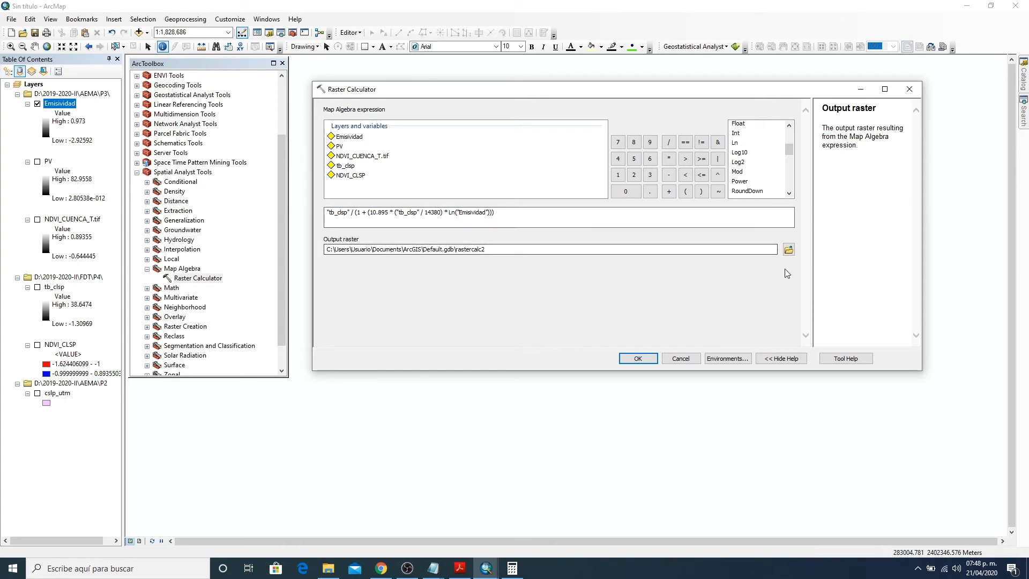
click(788, 249)
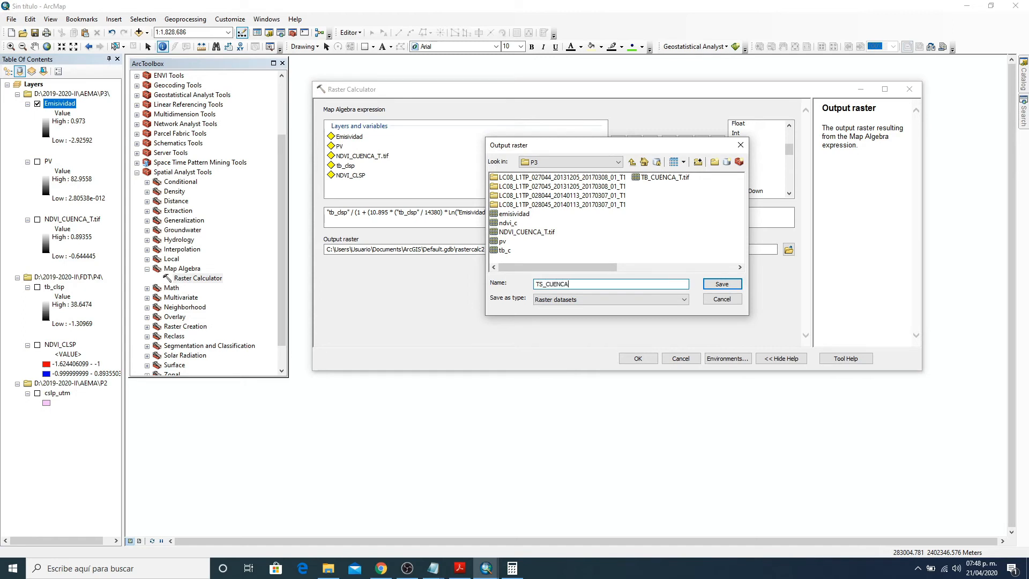
click(728, 285)
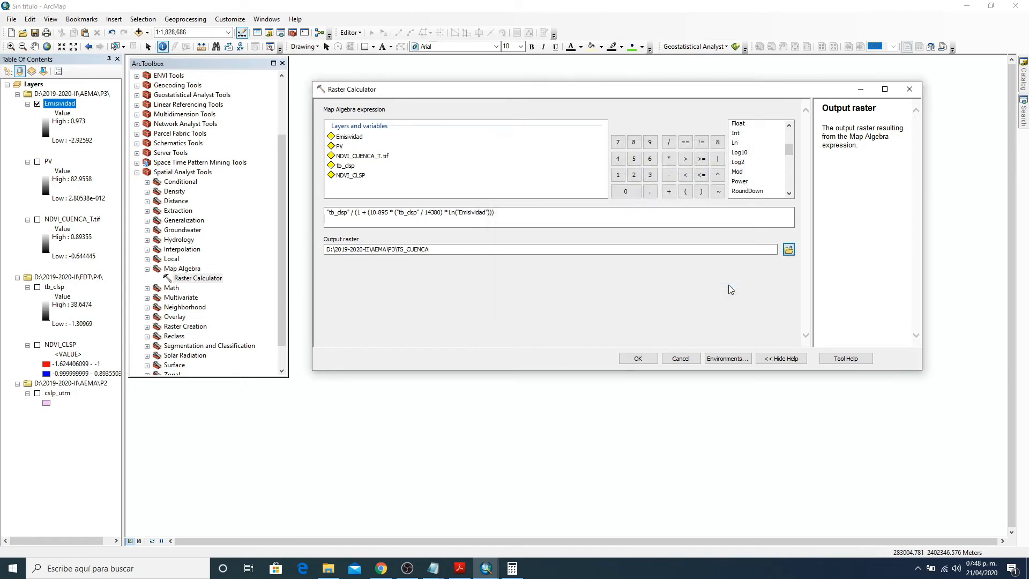
click(638, 358)
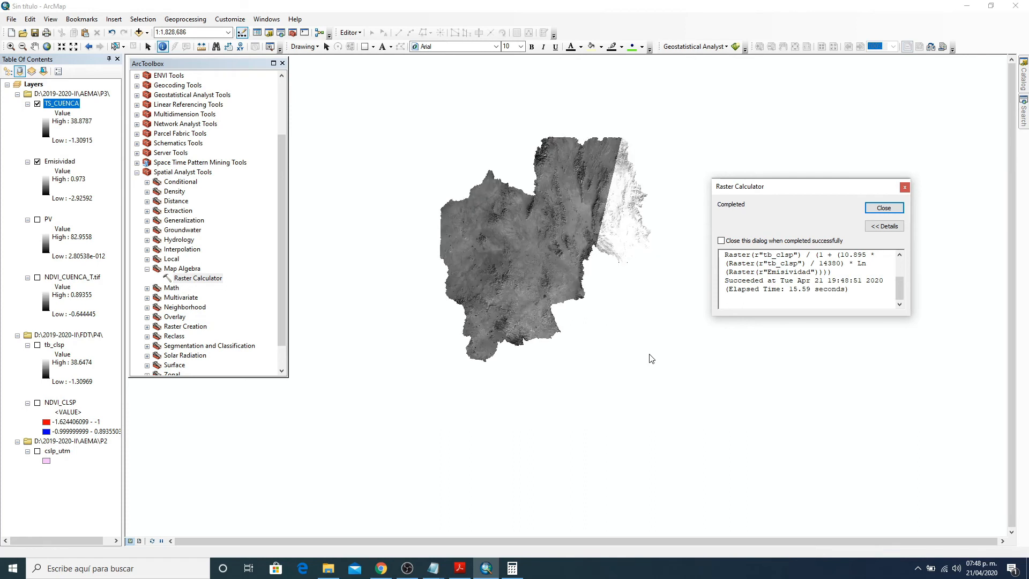
click(884, 208)
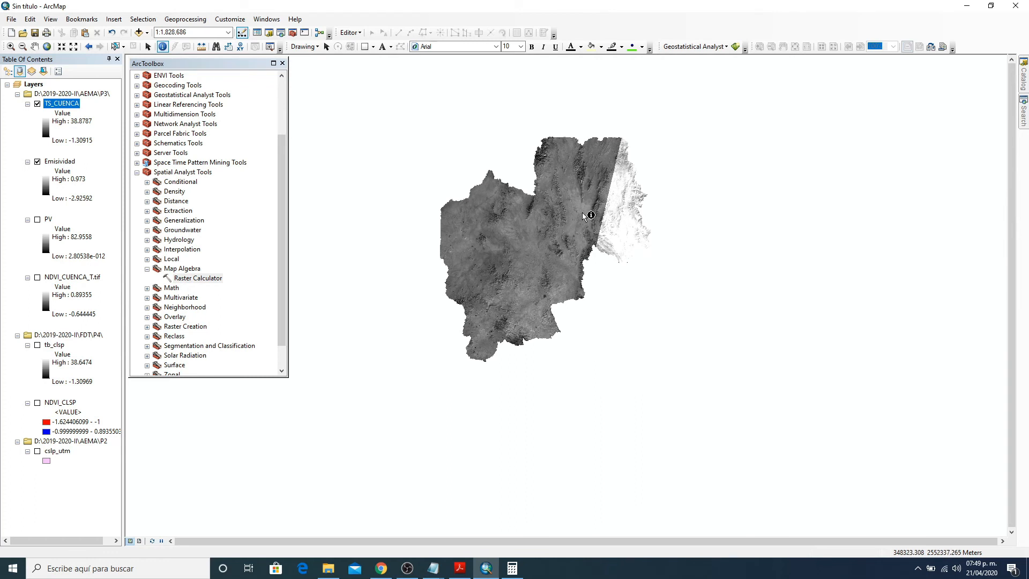
- Display only the NDVI_CLSP layer by turning it on and hiding Emisividad and TS_CUENCA
click(38, 403)
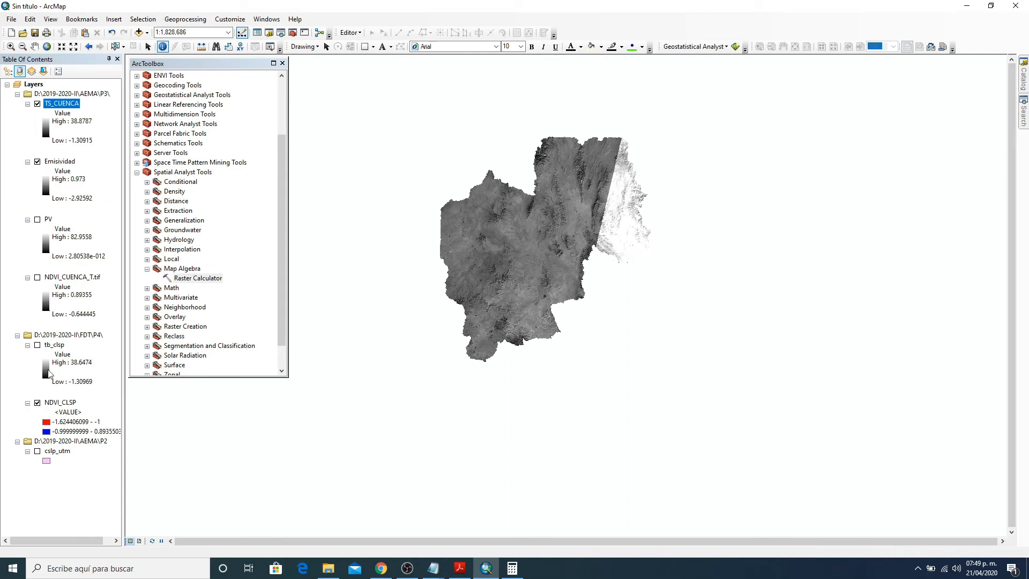
click(37, 162)
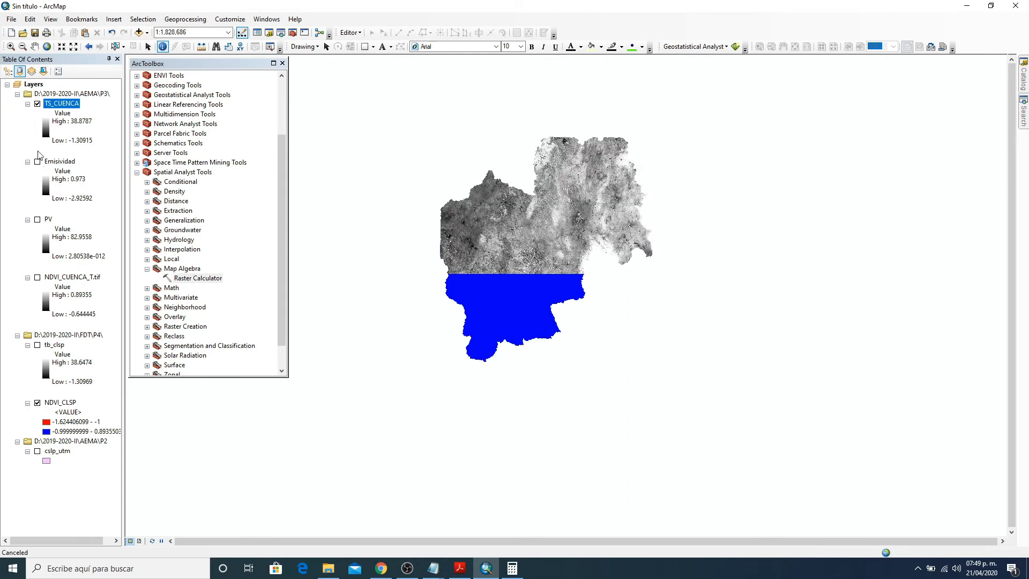
click(38, 104)
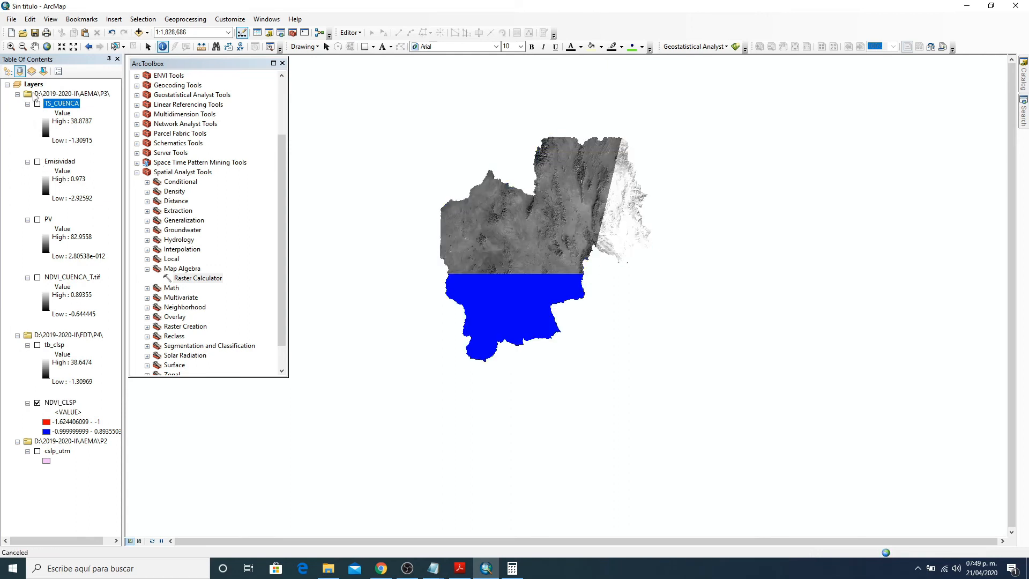
- Locate a red patch of NDVI_CLSP cells below -1 and identify the TS_CUENCA pixel values in its upper and lower parts
click(10, 47)
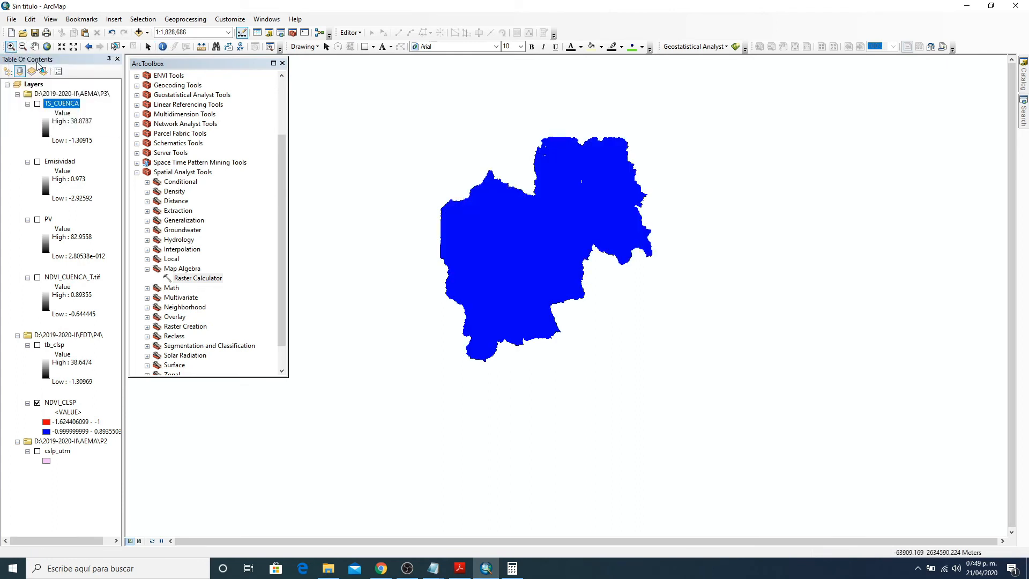
drag(436, 233, 560, 362)
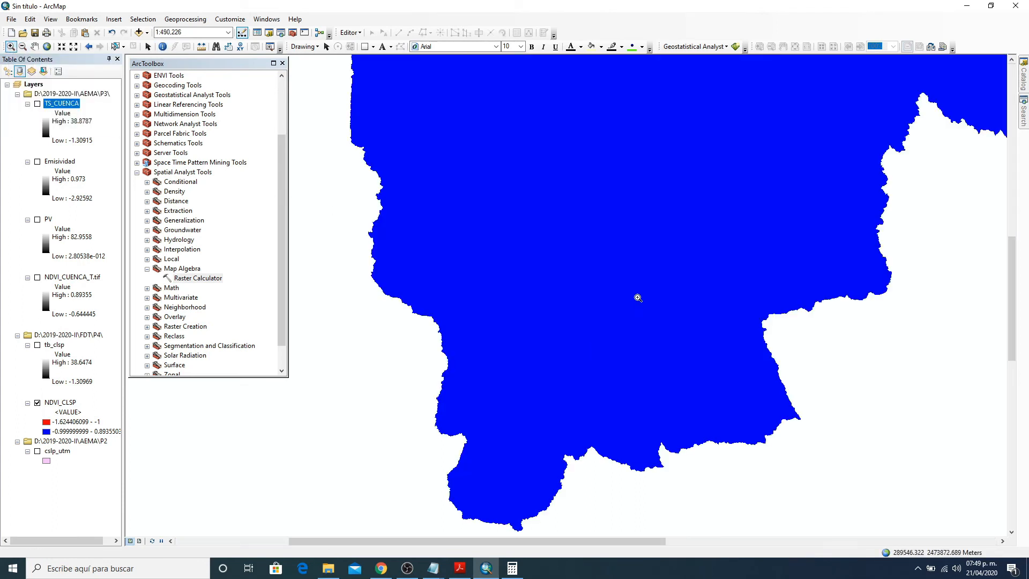
drag(464, 119, 871, 395)
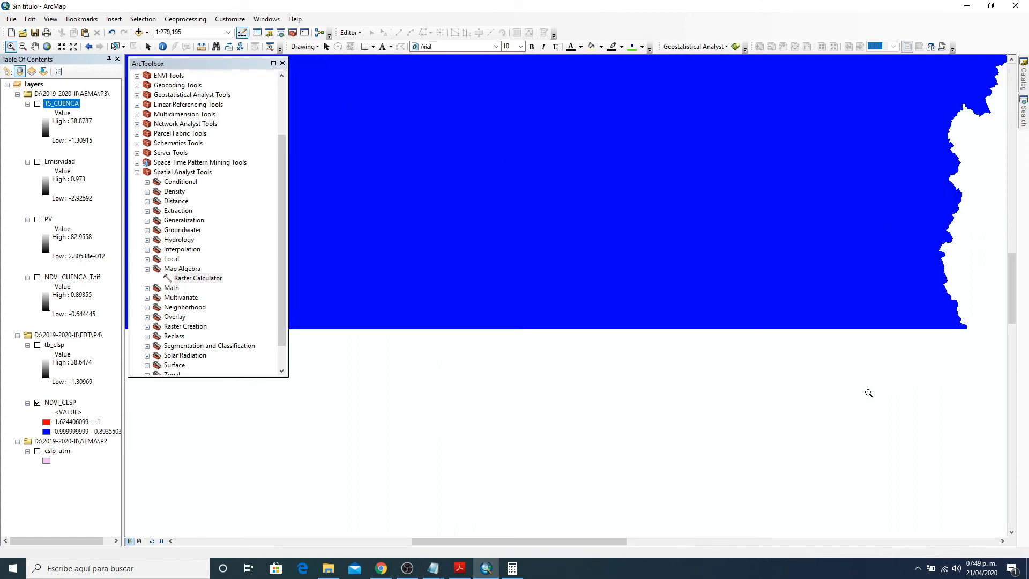
drag(539, 279, 545, 189)
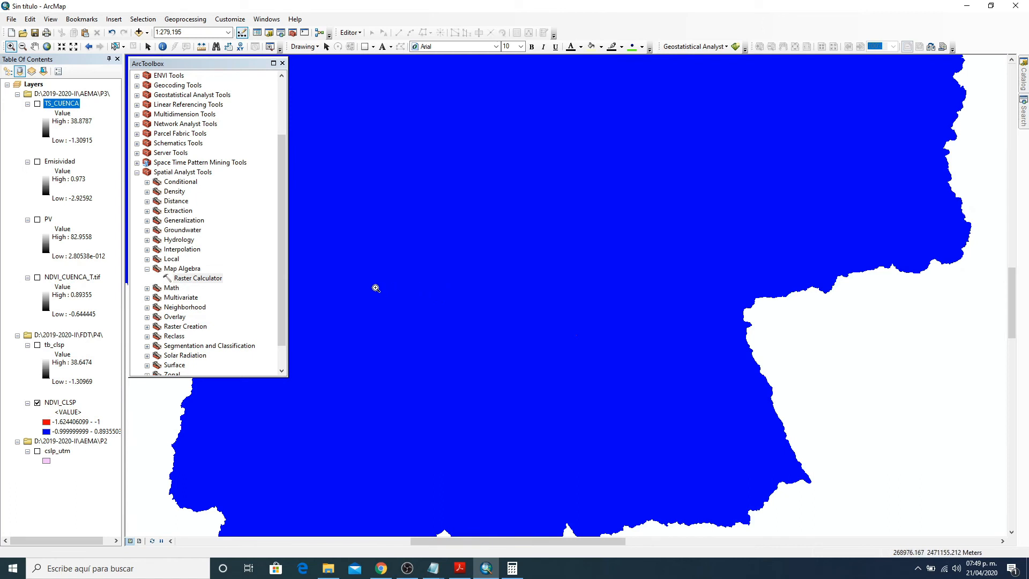
drag(368, 281, 650, 410)
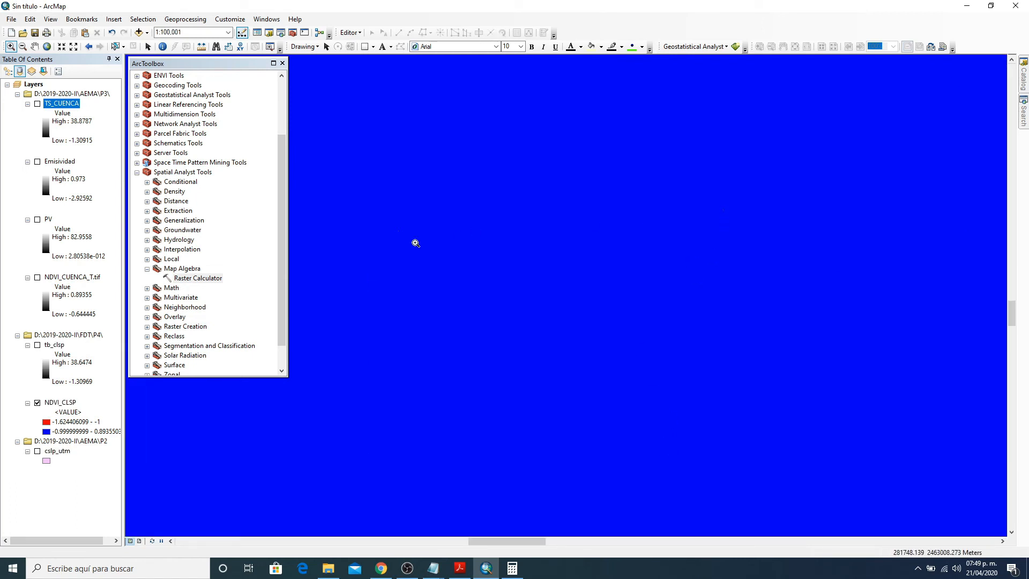
drag(713, 200, 742, 231)
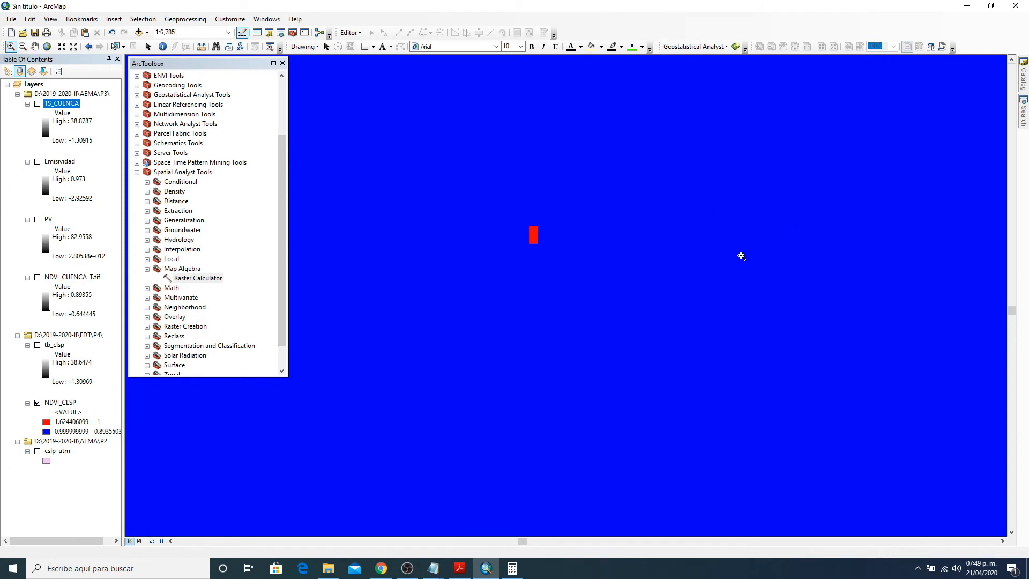
drag(469, 201, 584, 295)
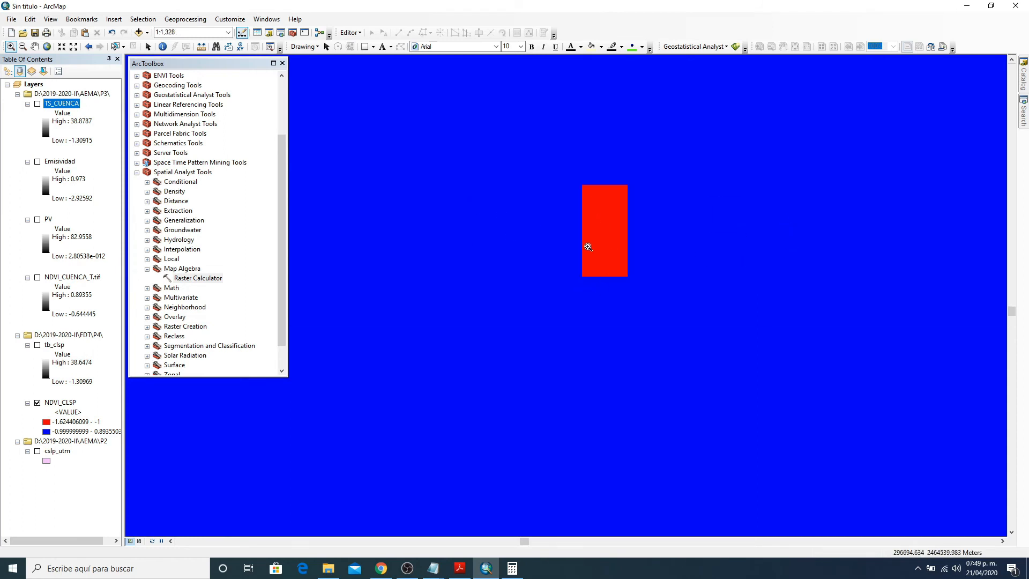
click(163, 47)
click(606, 207)
click(292, 138)
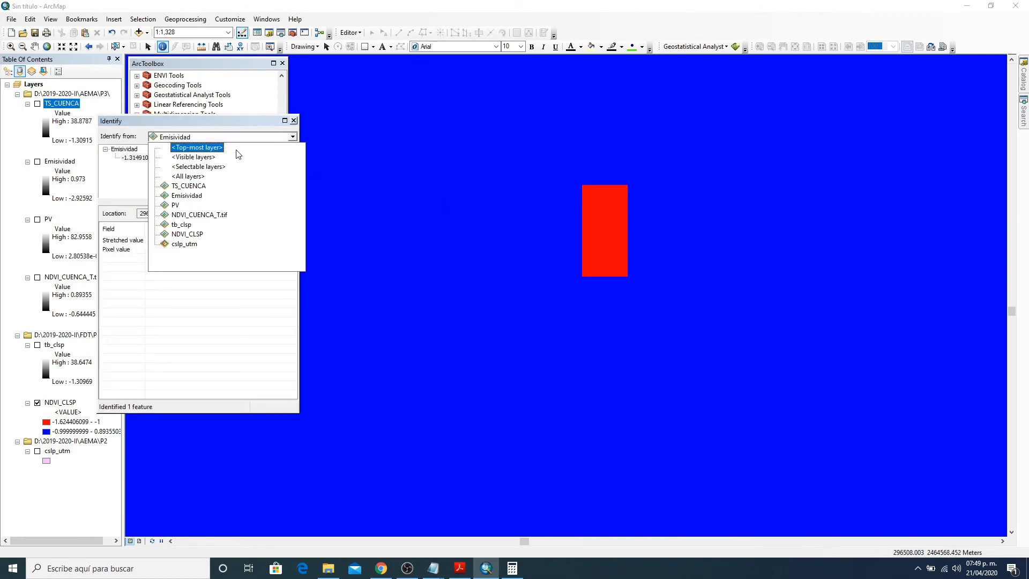
click(203, 186)
click(597, 200)
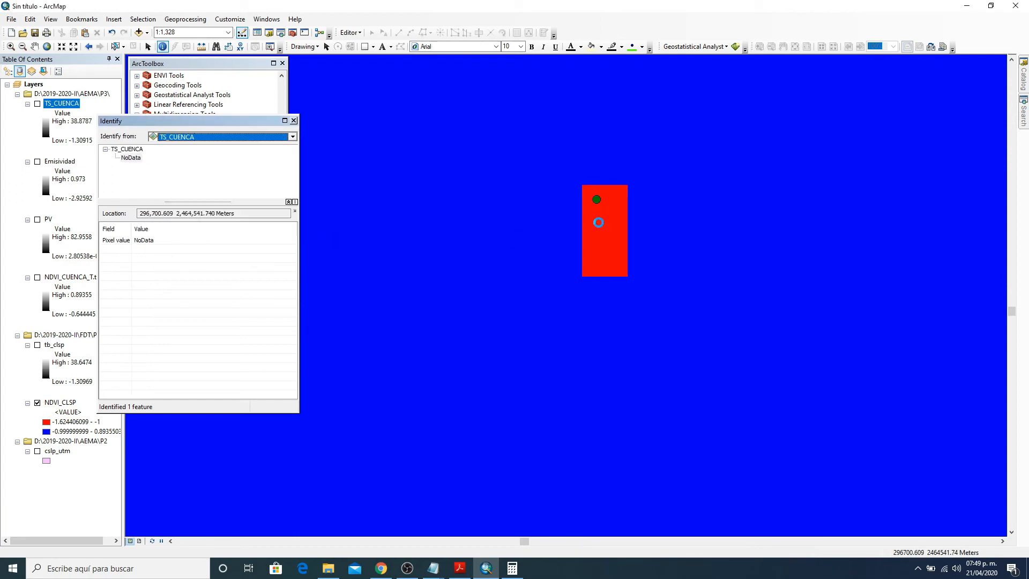
click(598, 259)
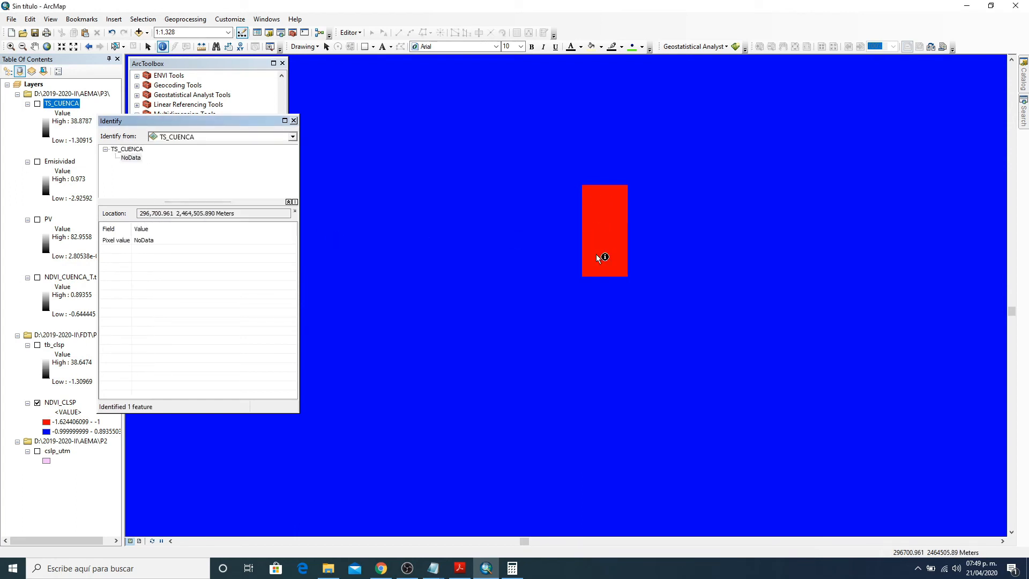
click(294, 121)
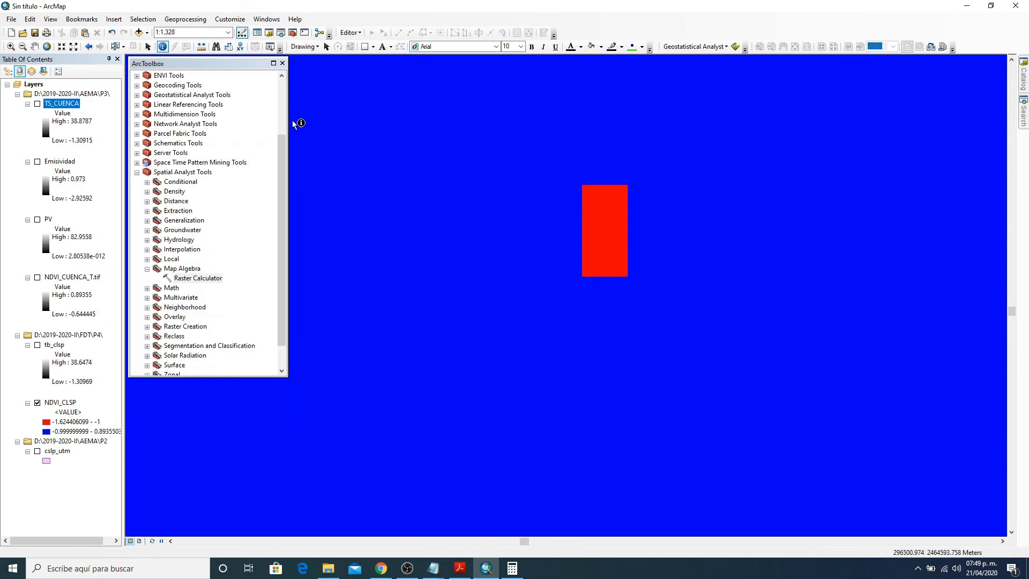
- Find another isolated red NDVI_CLSP cell near the data edge and identify the TS_CUENCA pixel value there
click(88, 46)
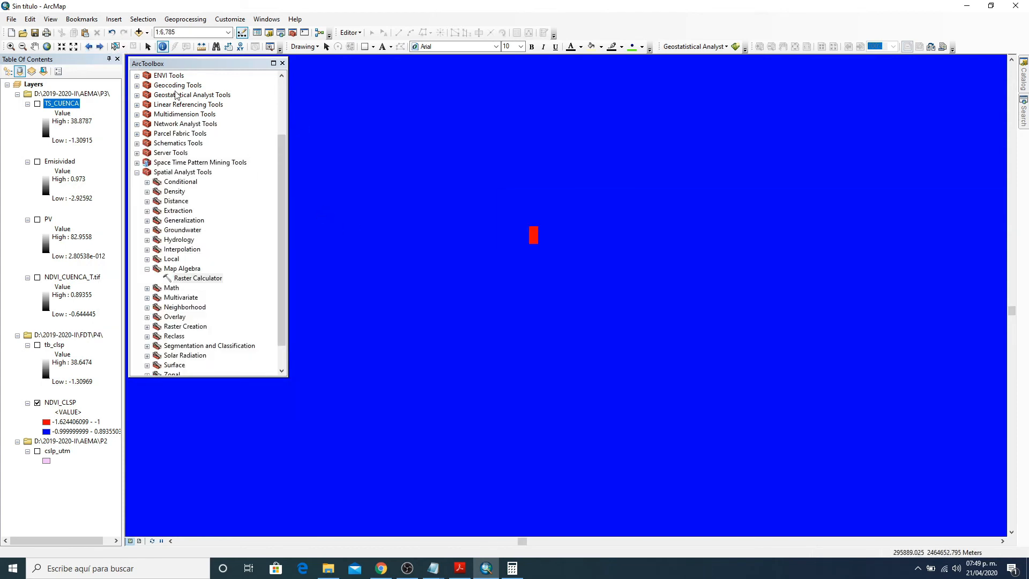
click(89, 46)
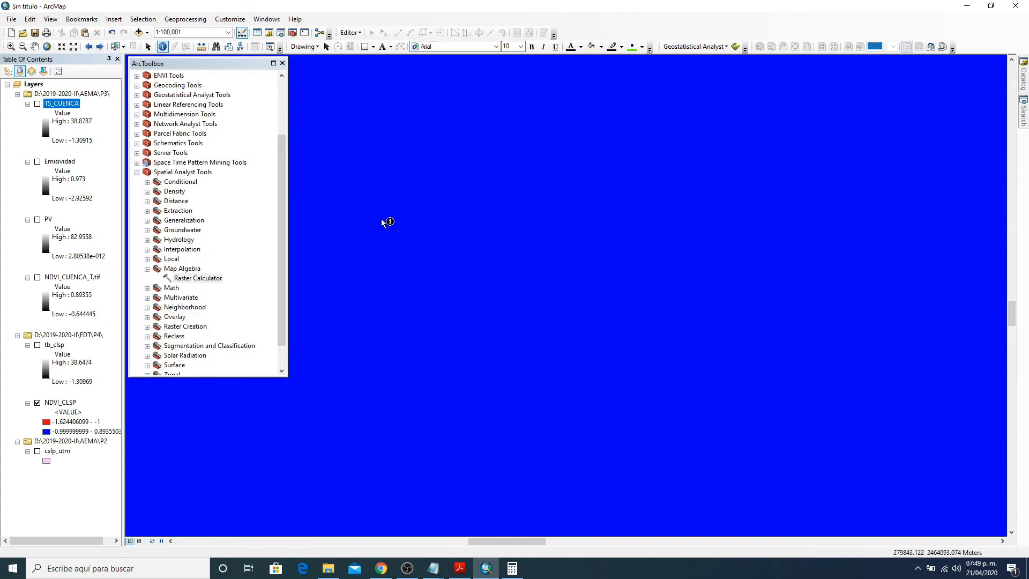
click(11, 46)
drag(391, 221, 432, 268)
drag(432, 181, 499, 267)
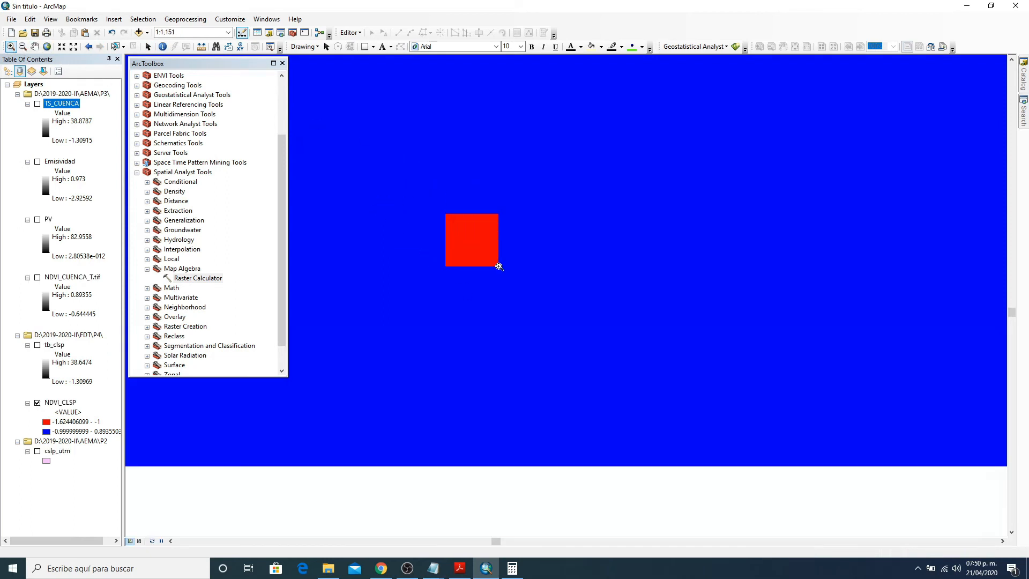
click(163, 46)
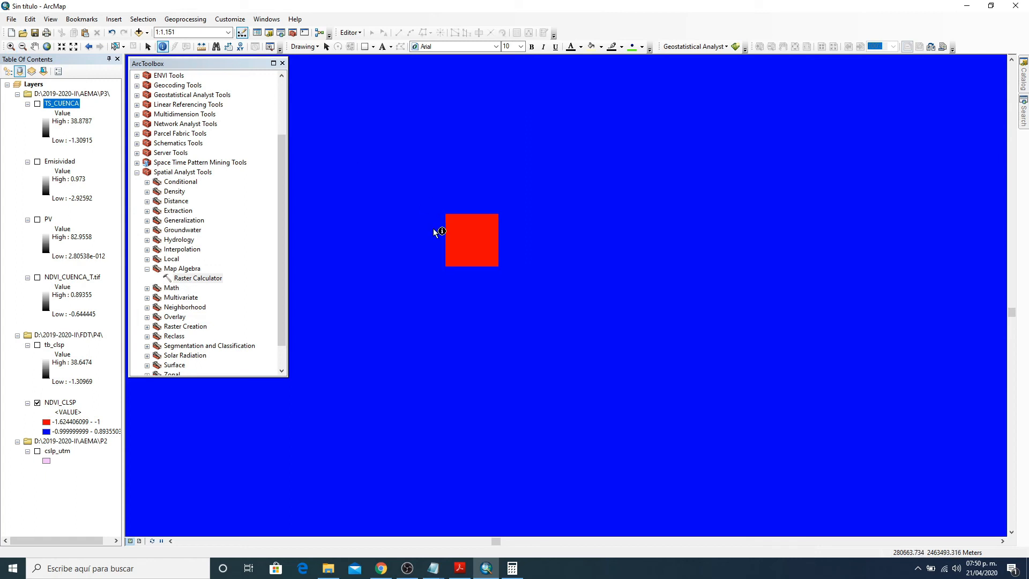
click(464, 236)
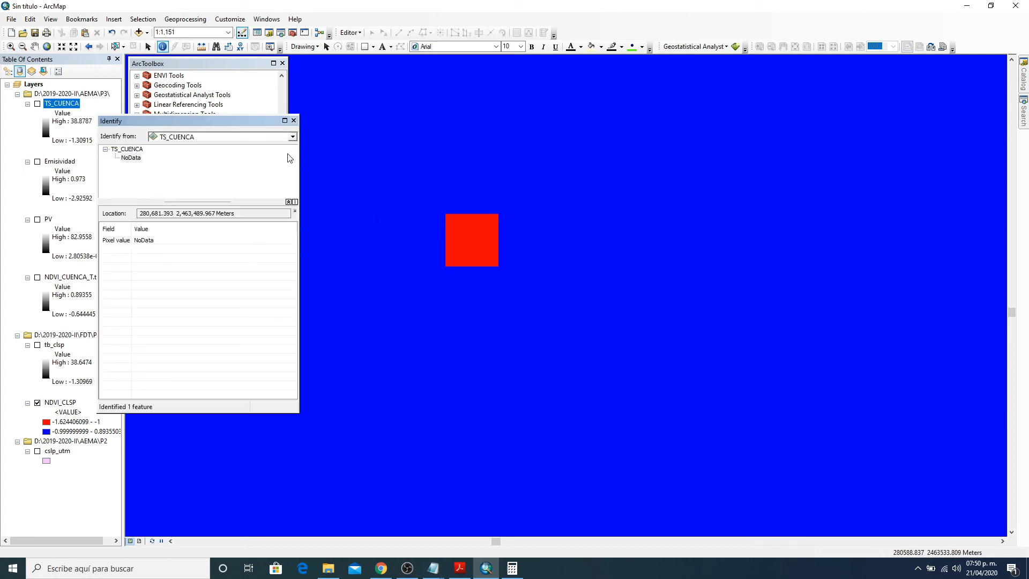
click(294, 121)
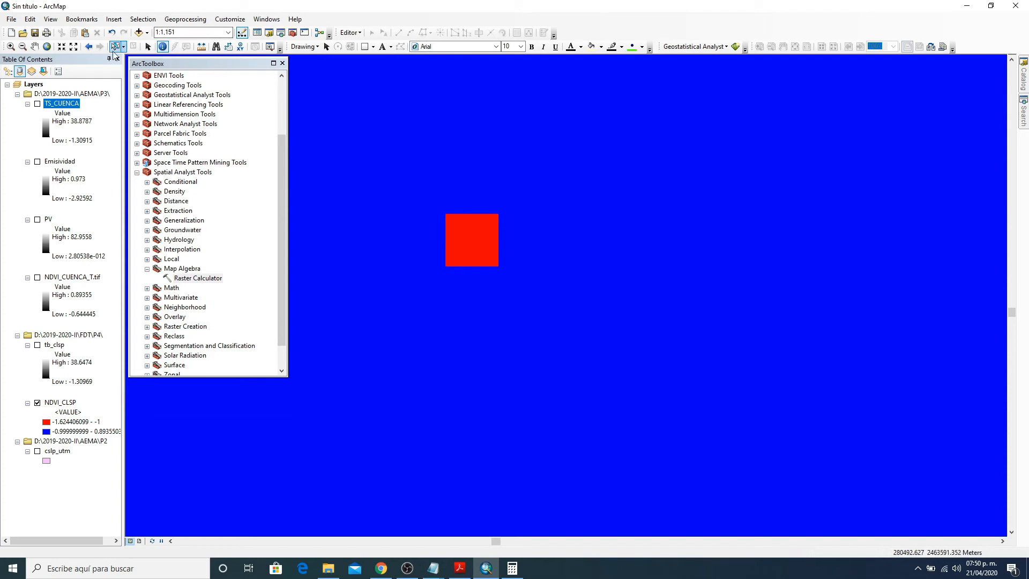
- Return to the full extent, hide NDVI_CLSP and display the TS_CUENCA raster
click(47, 47)
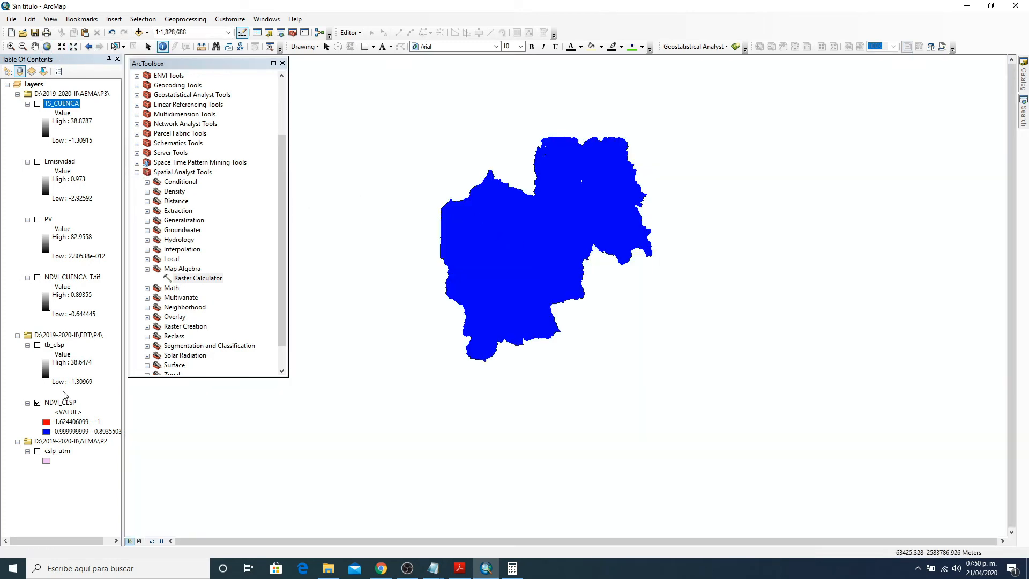
click(37, 403)
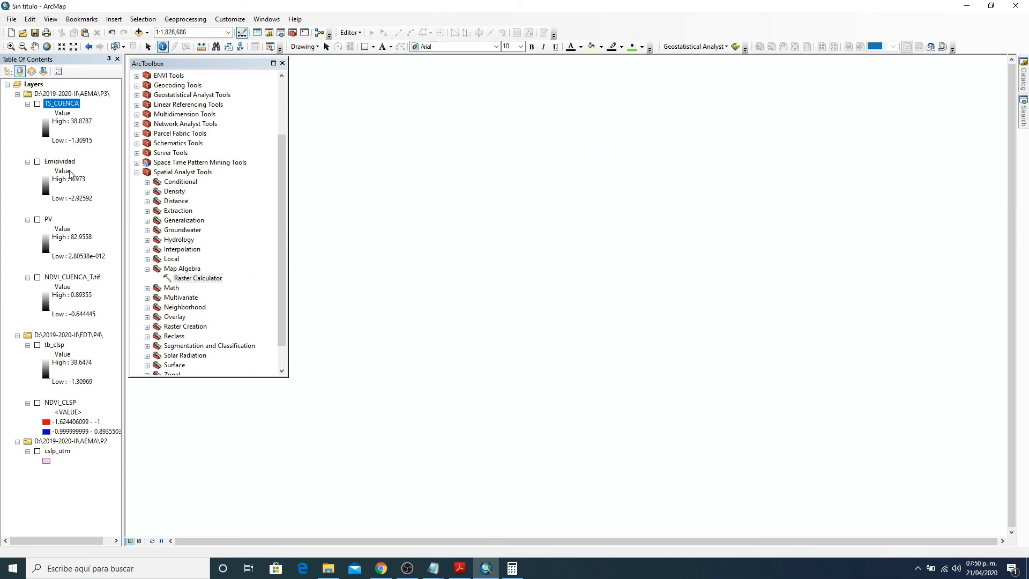
click(37, 105)
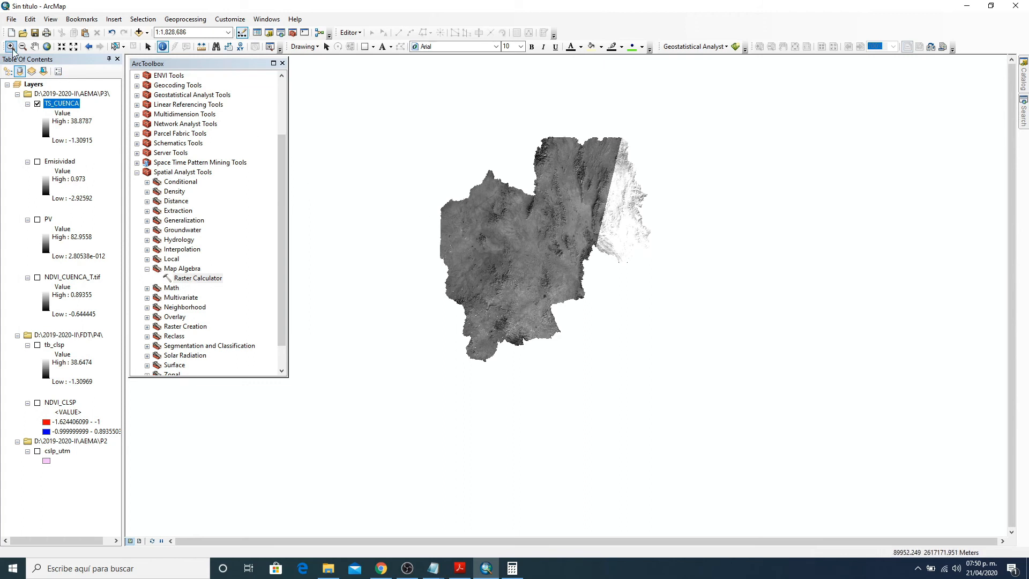
- Identify TS_CUENCA pixel values at several points across the basin, including the bright eastern strip and the darker main area
scroll(496, 236, up, 1)
scroll(498, 237, down, 3)
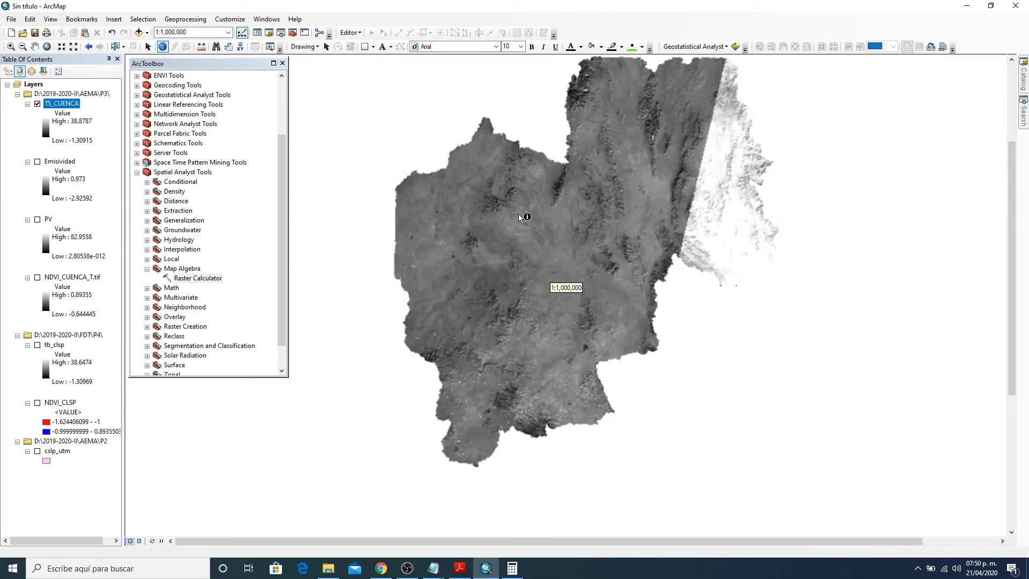
drag(544, 186, 538, 213)
click(712, 175)
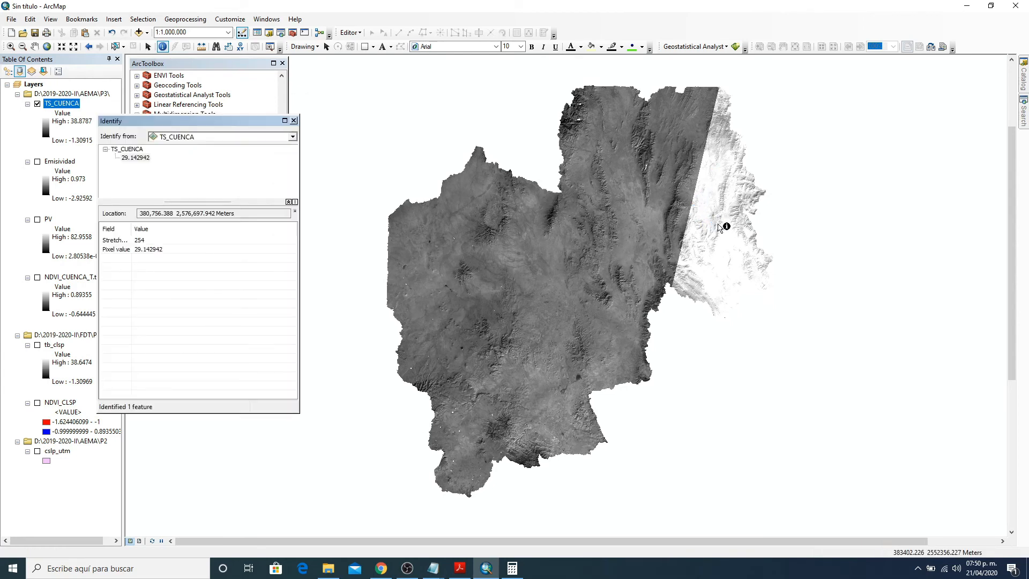
click(680, 203)
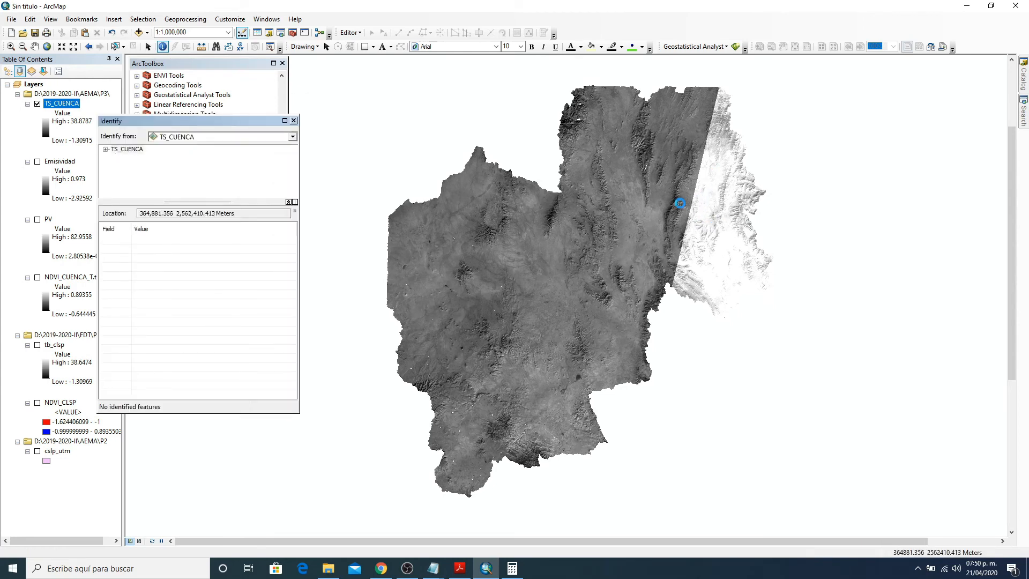
click(505, 275)
click(454, 267)
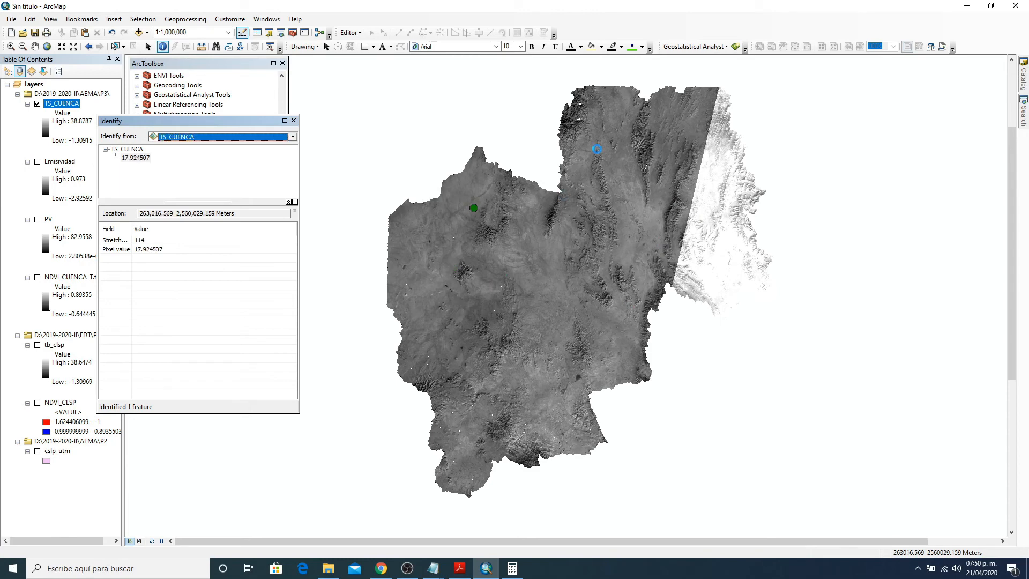
click(583, 121)
click(593, 213)
click(525, 362)
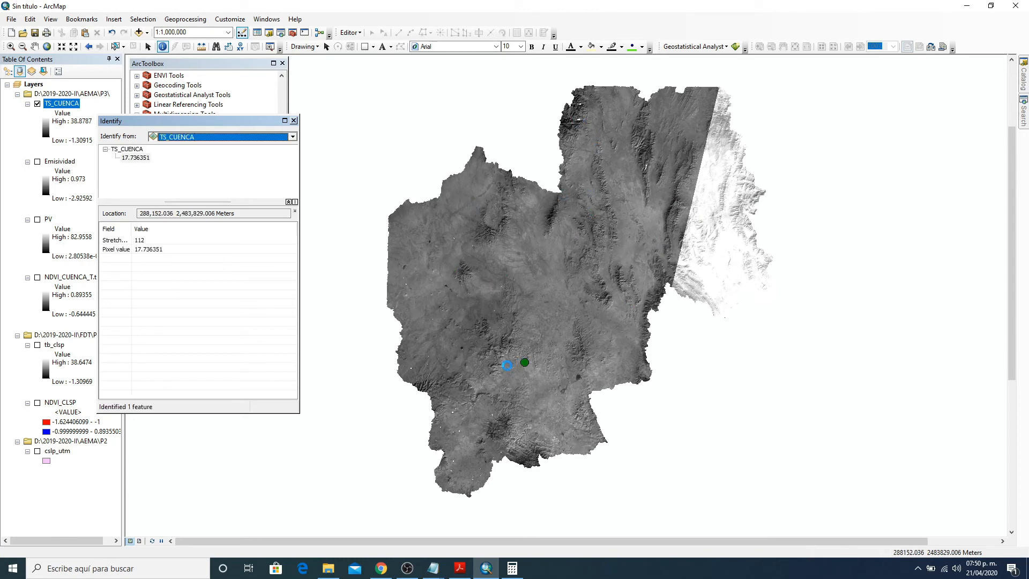
click(528, 489)
click(552, 432)
click(651, 232)
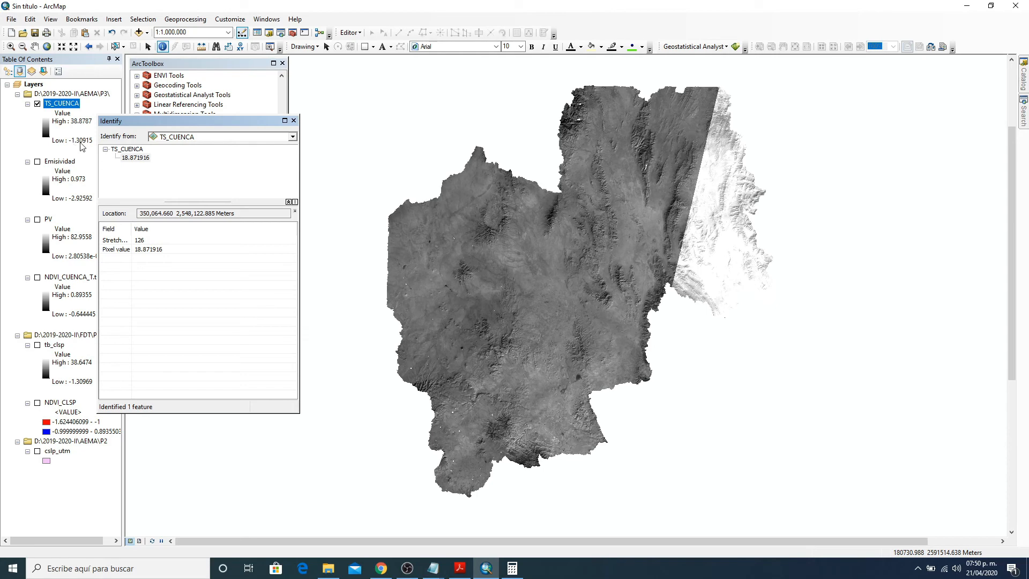
- Close the identify results and switch the TS_CUENCA layer's symbology to Classified, computing the histogram it requires
click(294, 120)
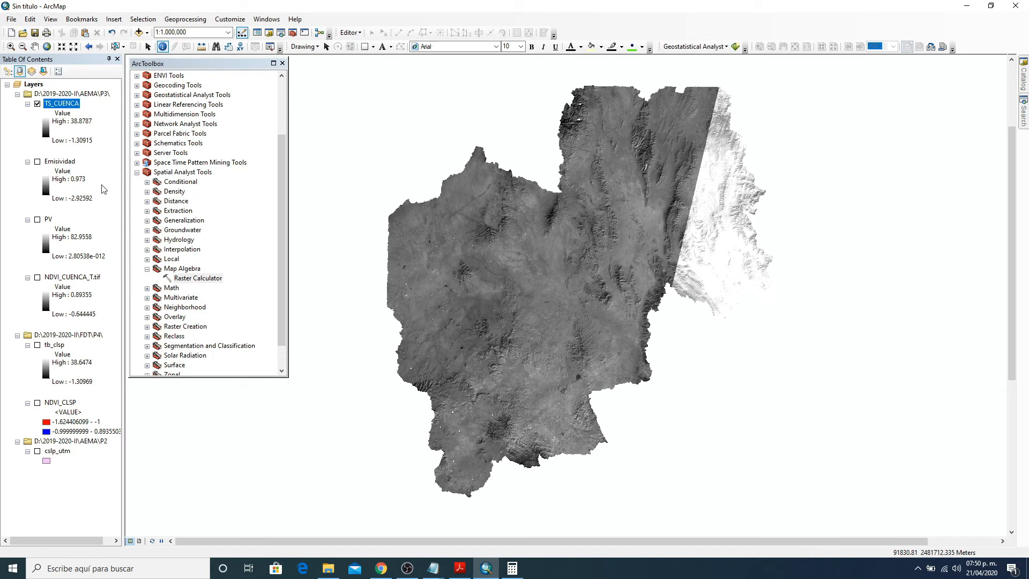
right_click(57, 105)
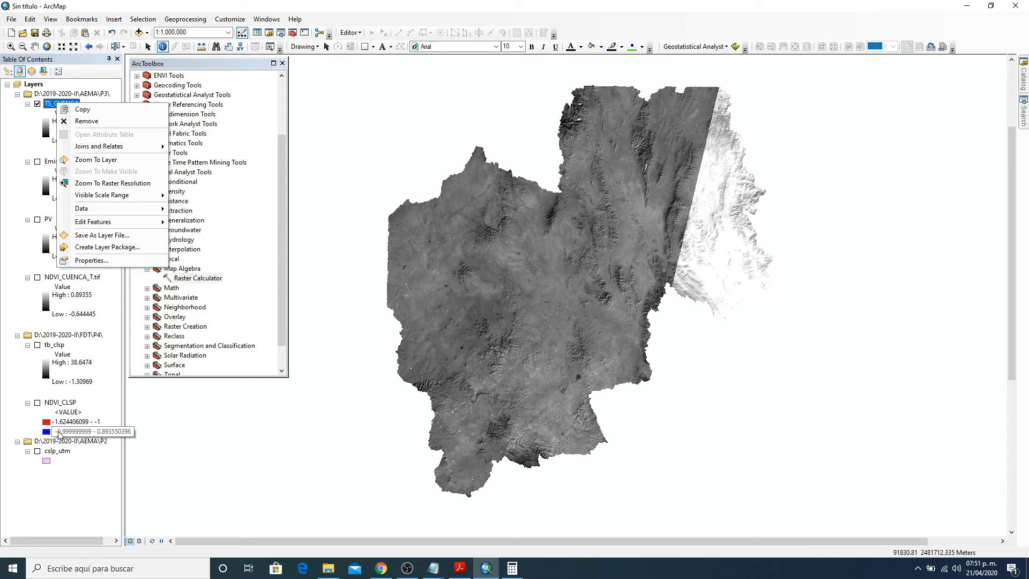
click(102, 261)
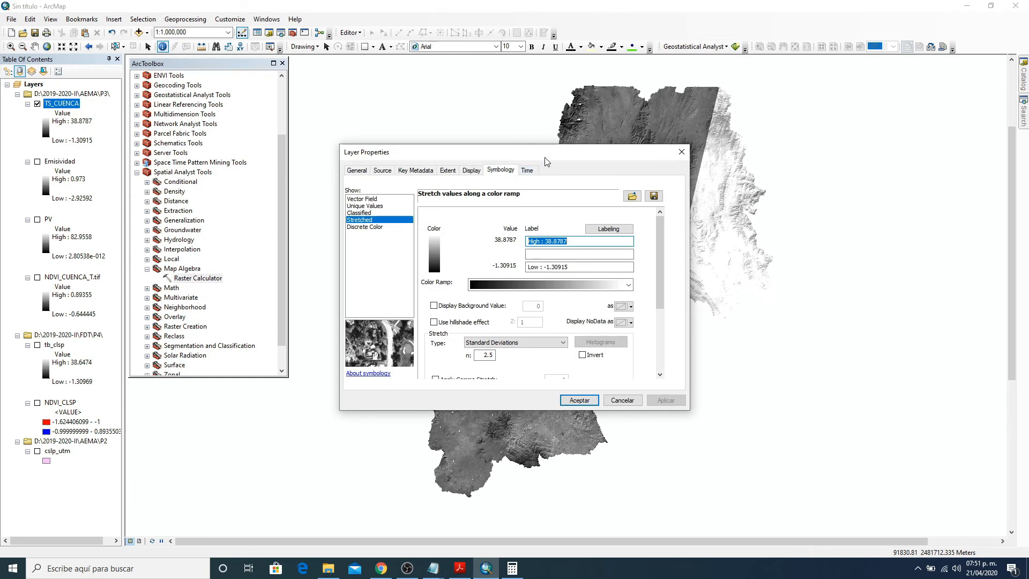
drag(547, 161, 238, 66)
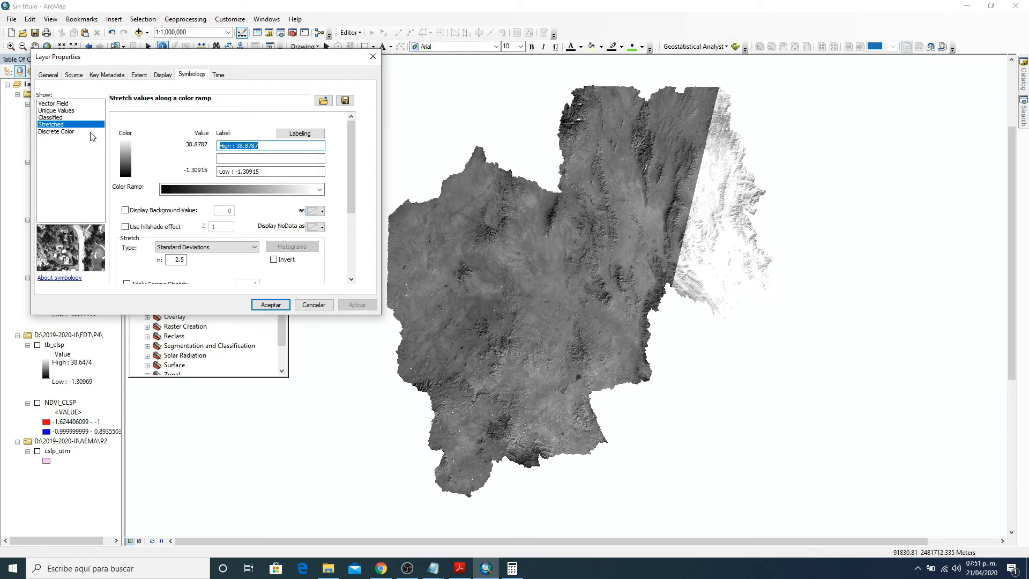
click(55, 118)
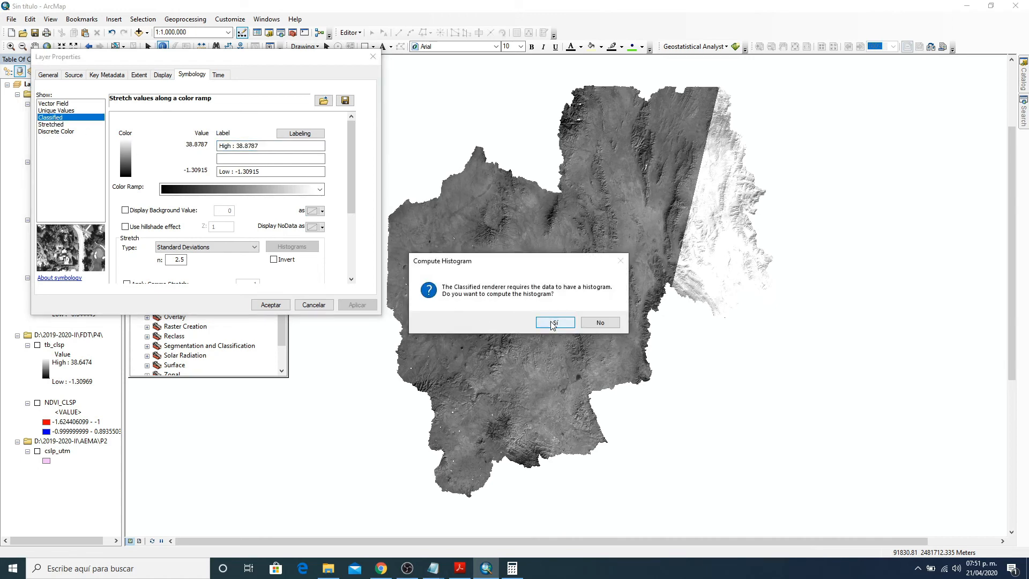
click(553, 323)
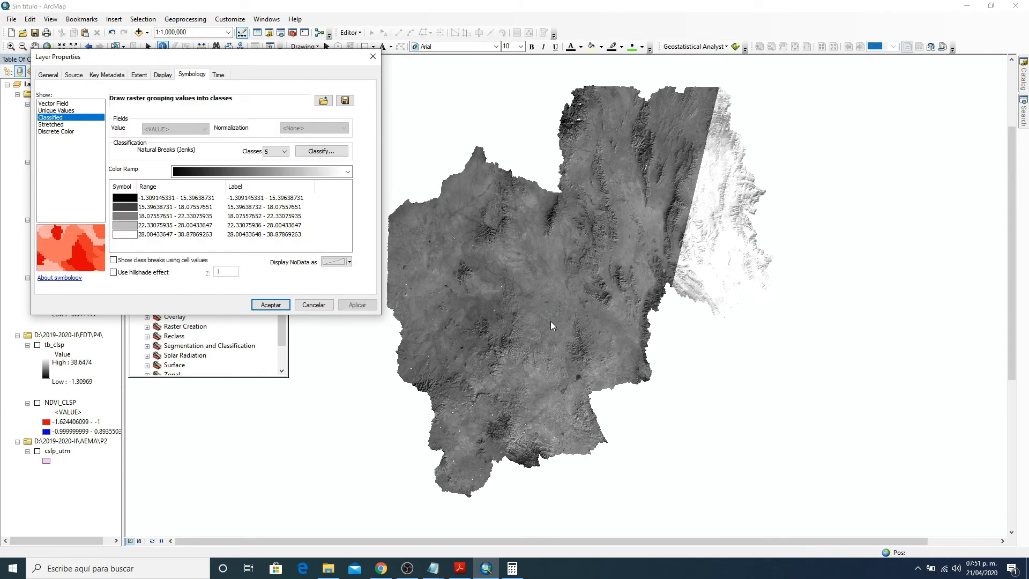
- Set the TS_CUENCA classification to the Equal Interval method with 2 classes
click(312, 155)
click(158, 84)
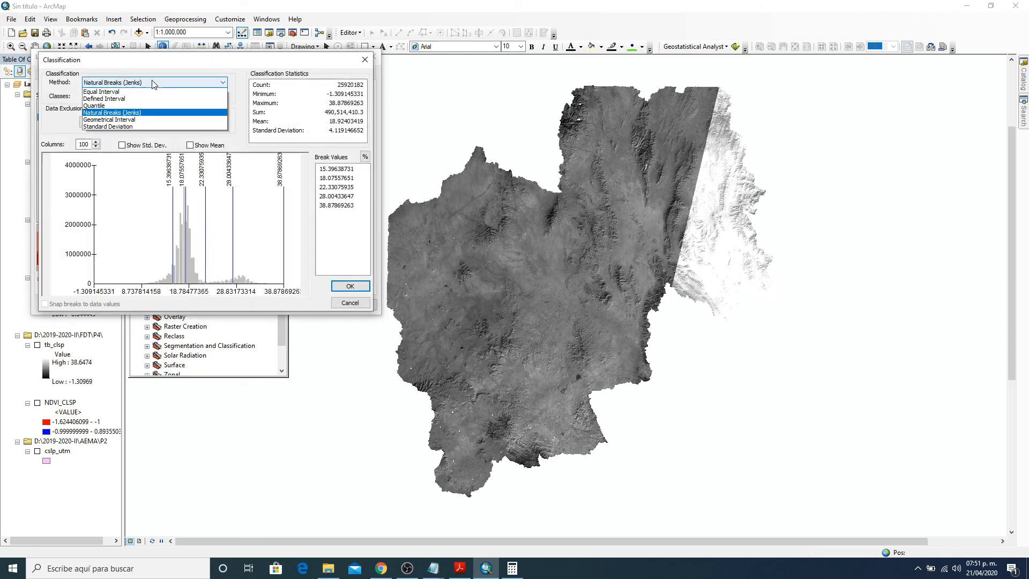
click(134, 101)
click(115, 96)
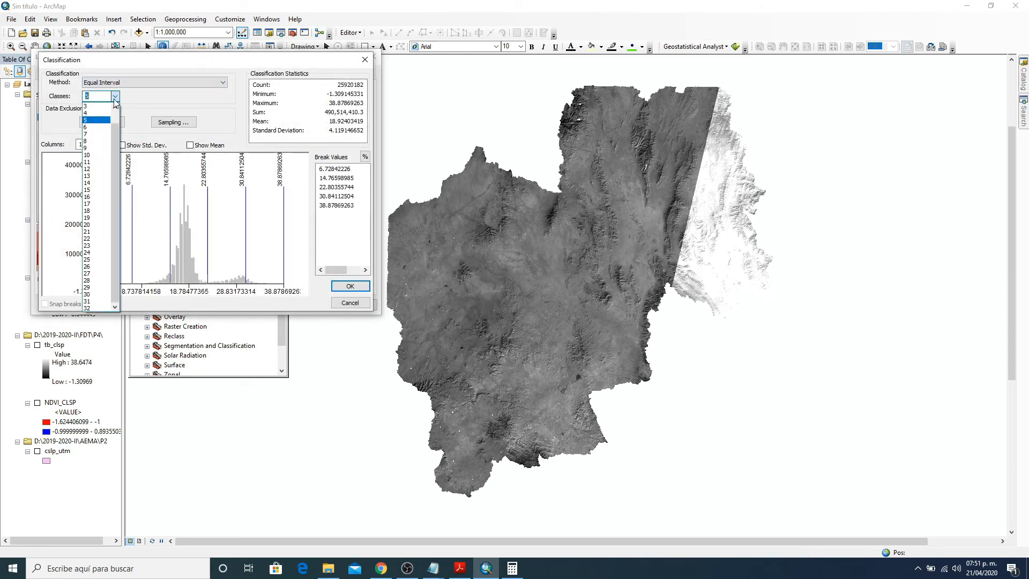
scroll(104, 113, up, 1)
click(102, 113)
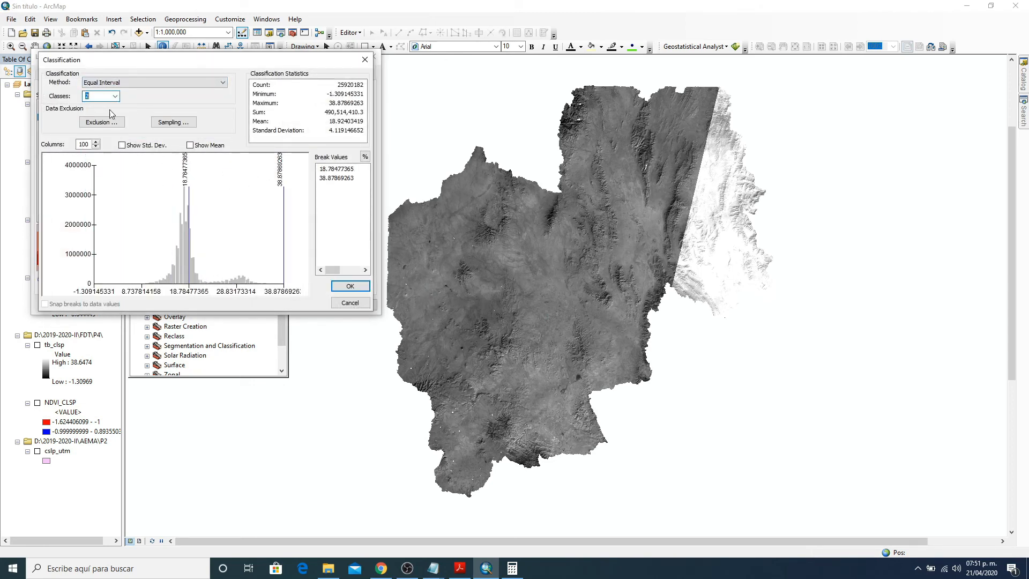
drag(260, 66, 613, 62)
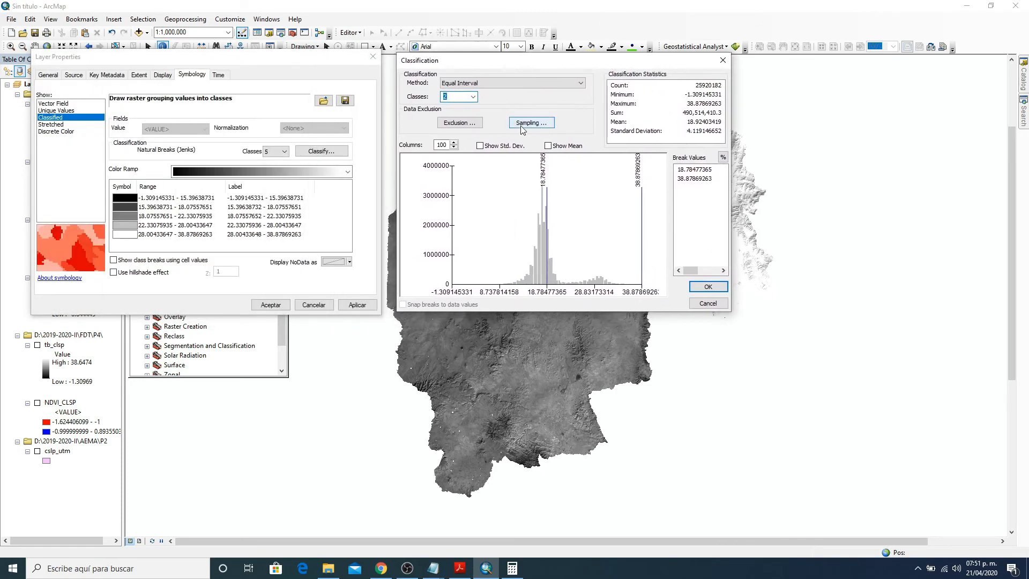
- Set the first class break value to 0, apply the two-class symbology to TS_CUENCA and close its properties
click(688, 171)
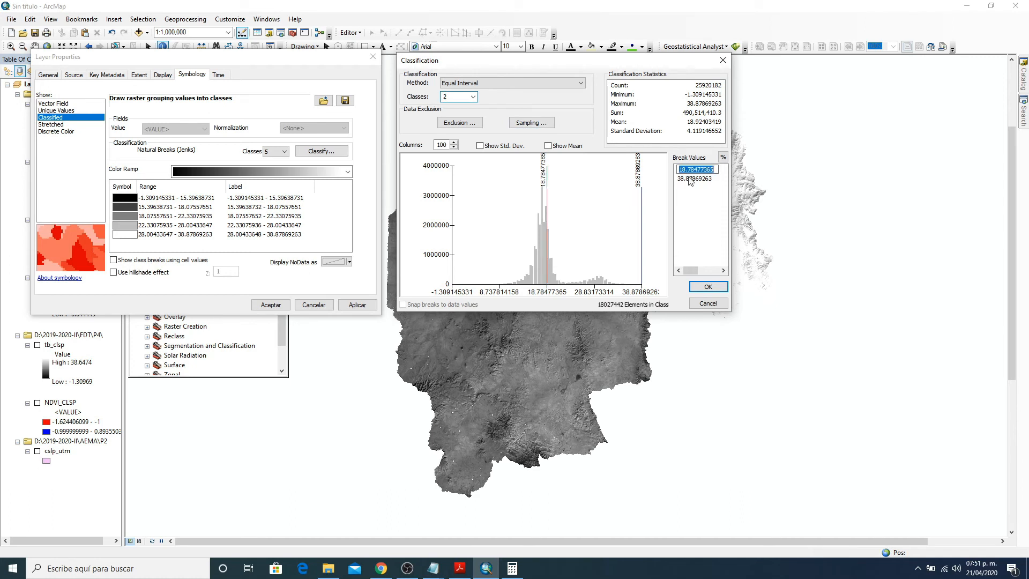
text(0)
click(706, 288)
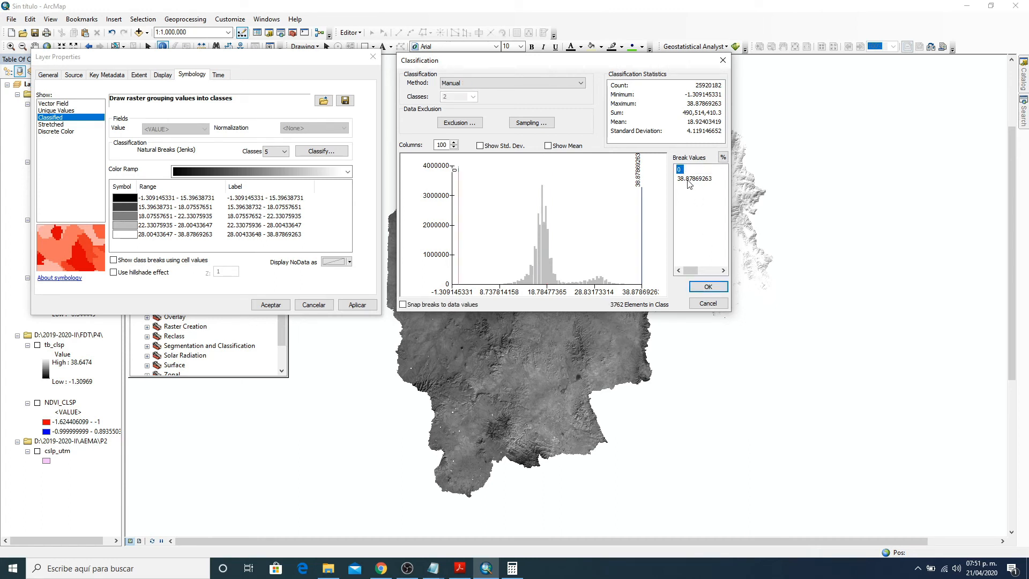
click(707, 288)
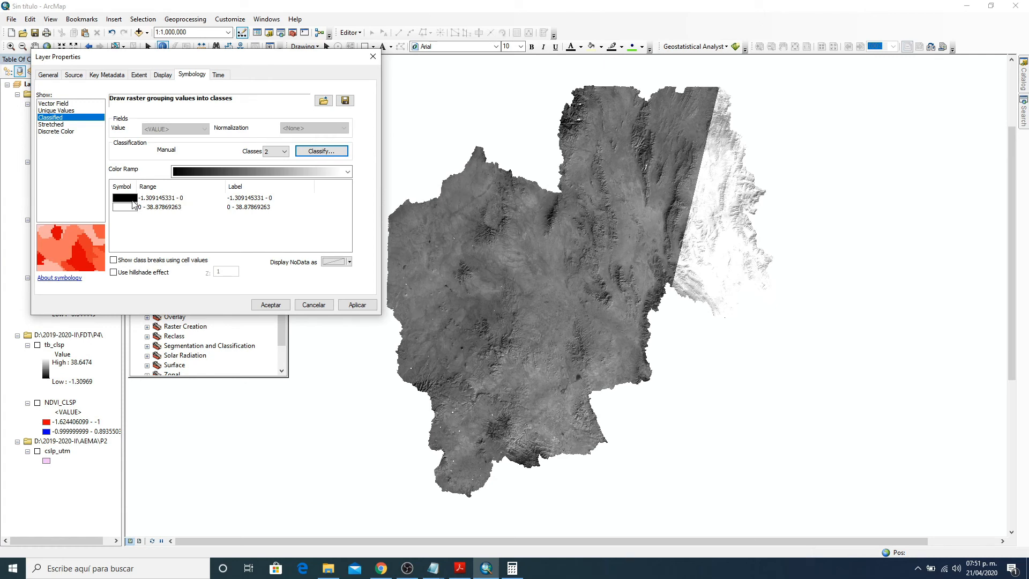
drag(125, 60, 172, 21)
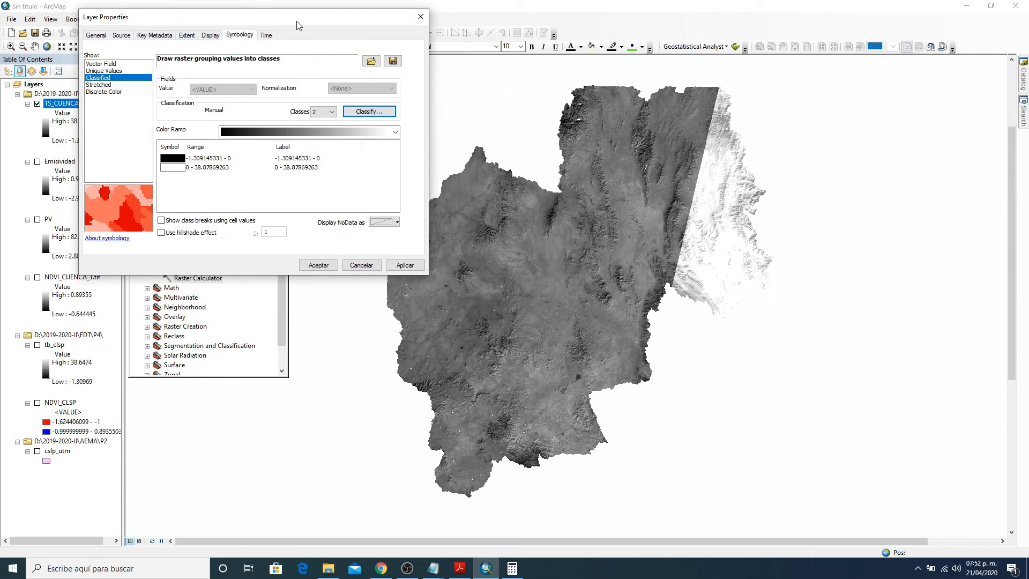
click(404, 267)
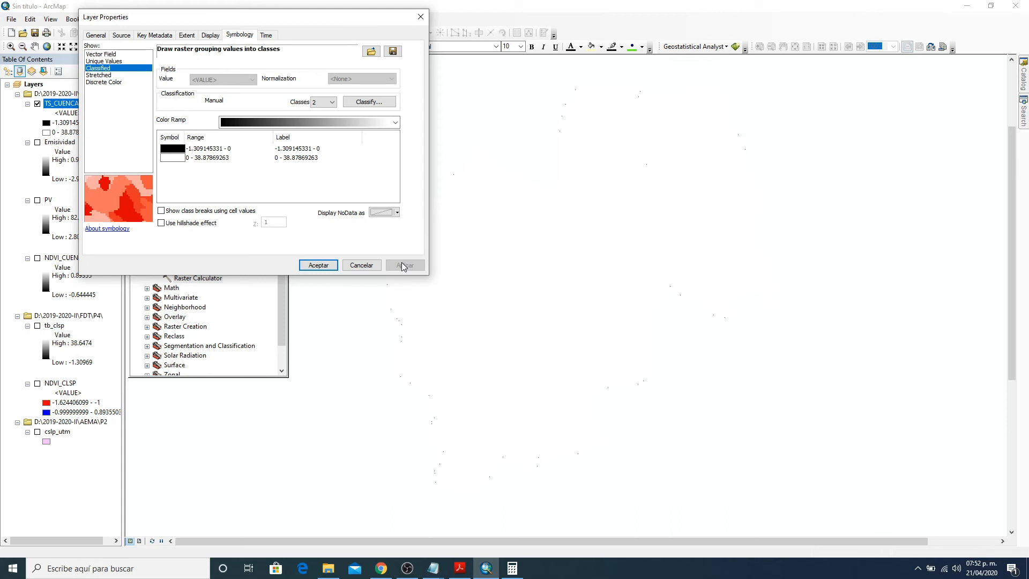
click(418, 18)
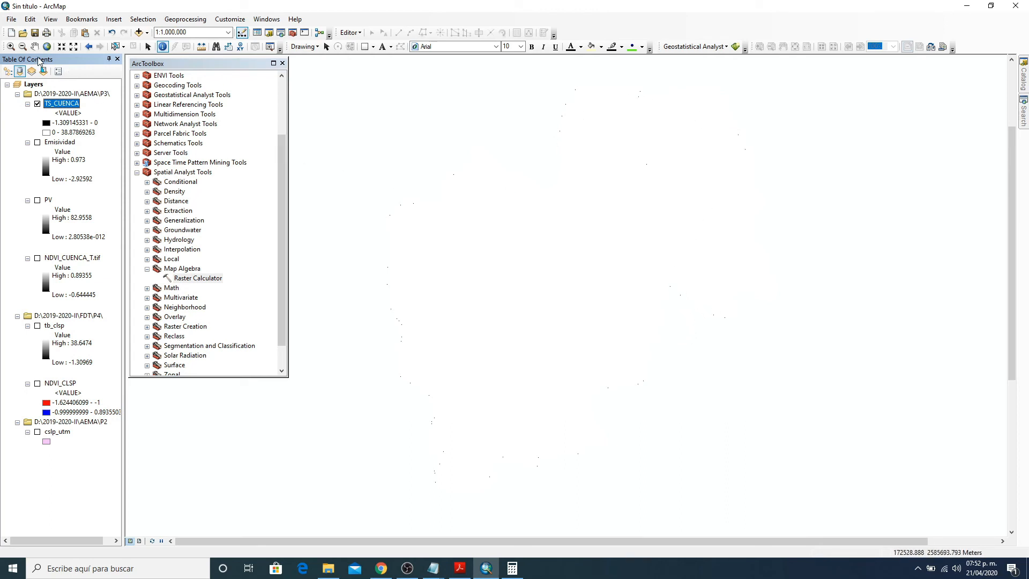
- Examine up close the black TS_CUENCA cells of the class up to 0 along the basin's western edge
click(11, 46)
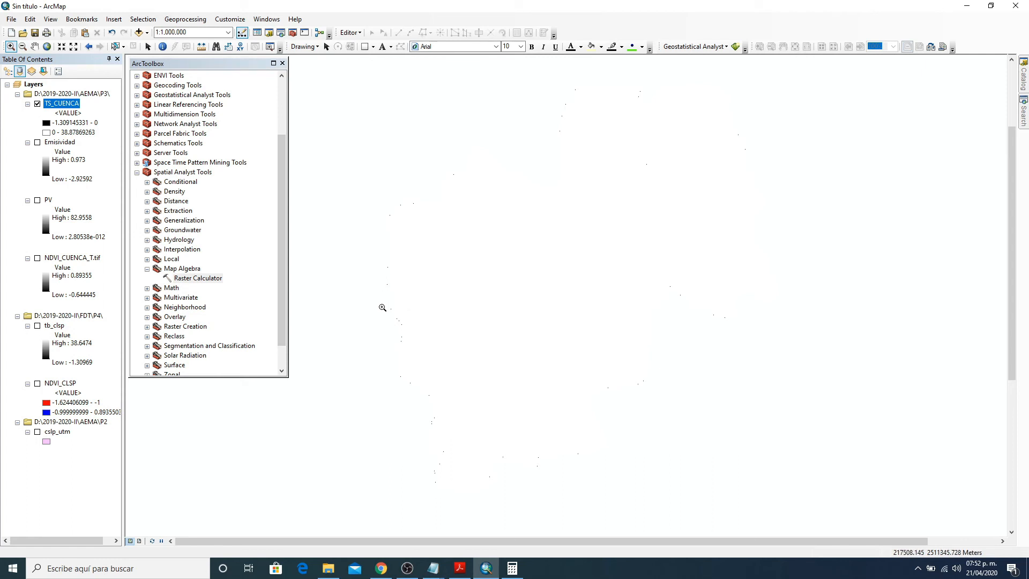
drag(382, 308, 424, 382)
drag(503, 100, 612, 341)
drag(470, 74, 633, 407)
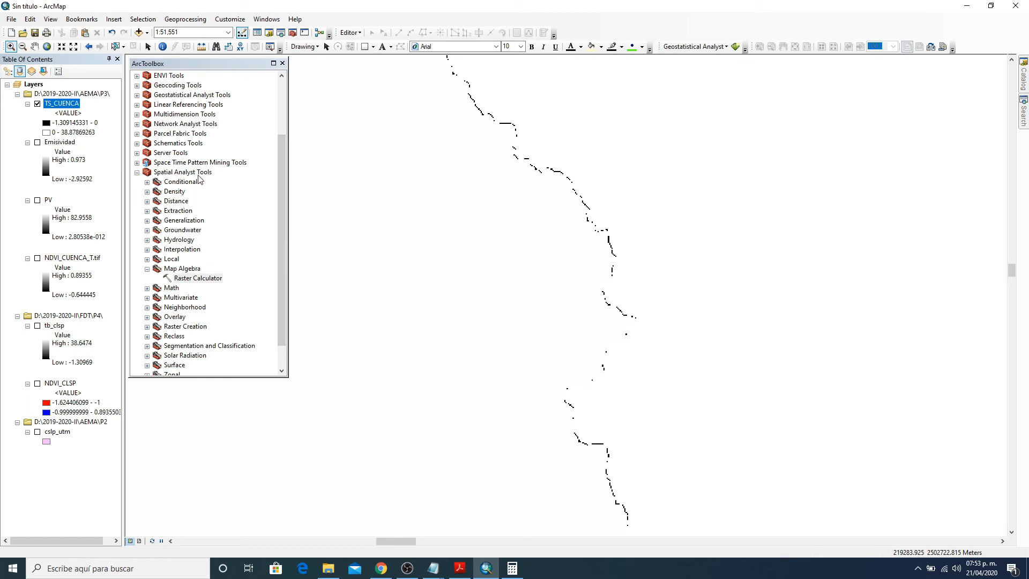
- Set up Reclassify for TS_CUENCA with new value 1 for the range -1.309145 to 0 and 0 for 0 to 38.878693
drag(282, 197, 282, 223)
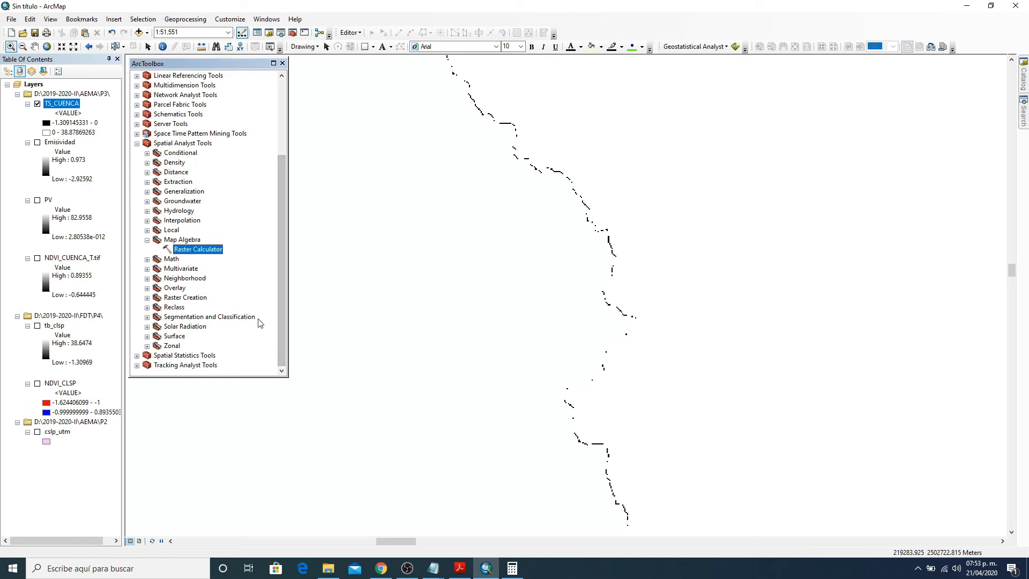
click(147, 308)
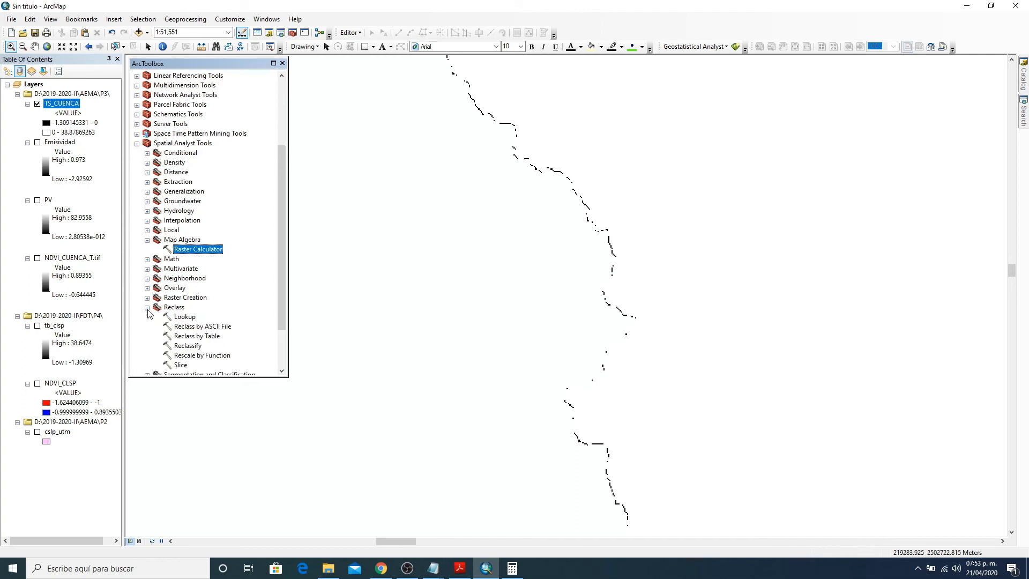
double_click(188, 346)
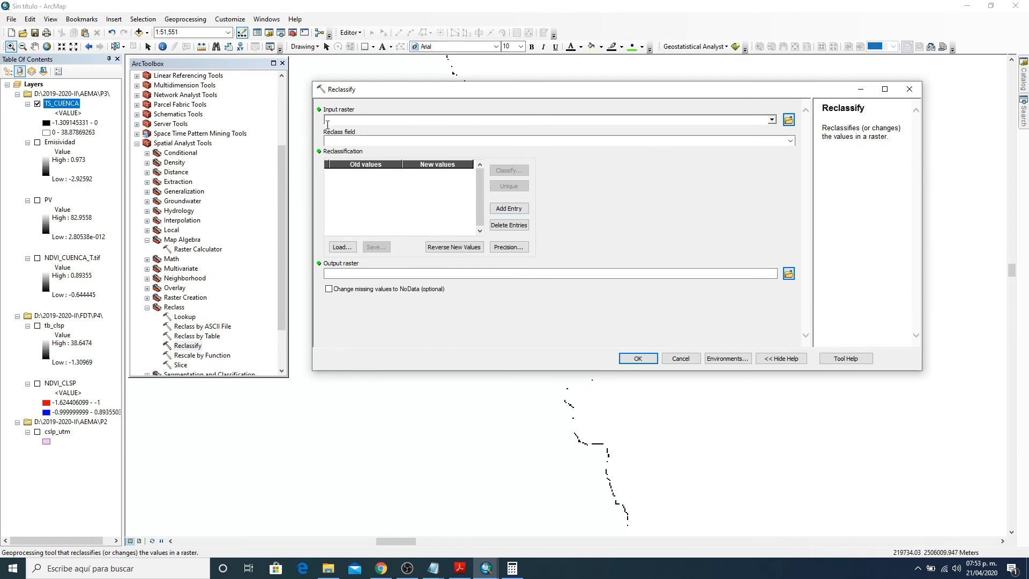
click(774, 122)
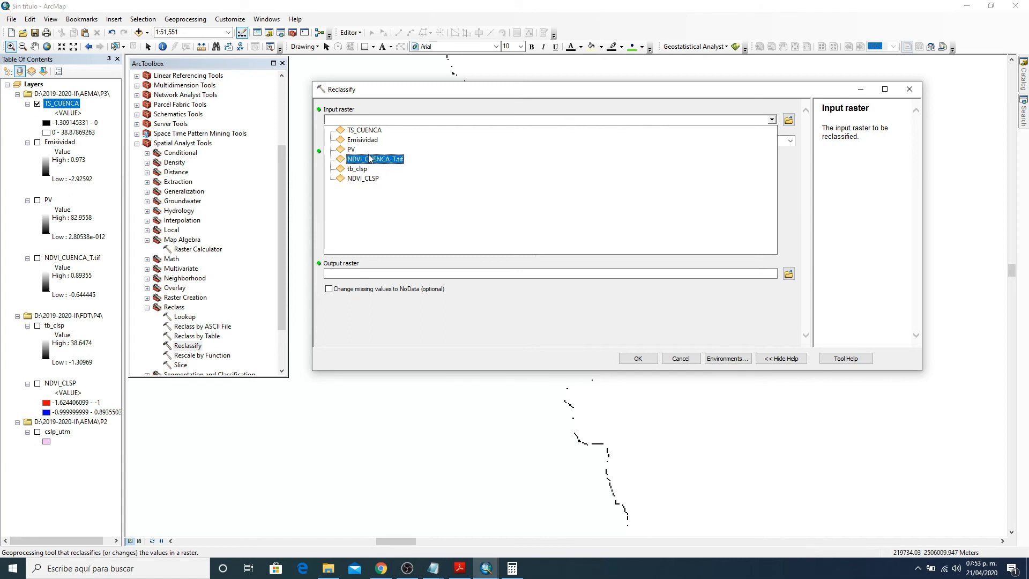
click(369, 130)
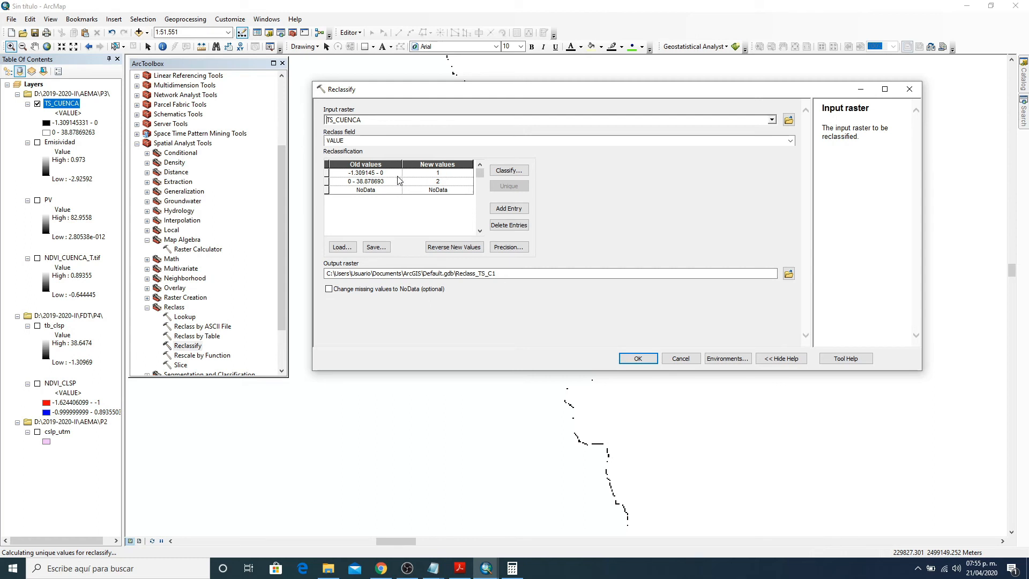
click(446, 172)
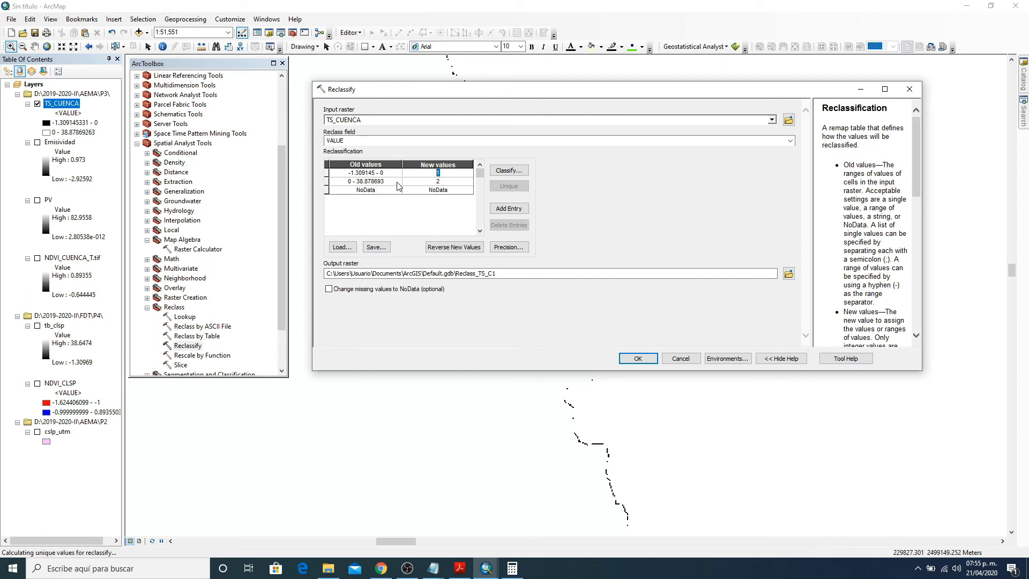
click(444, 183)
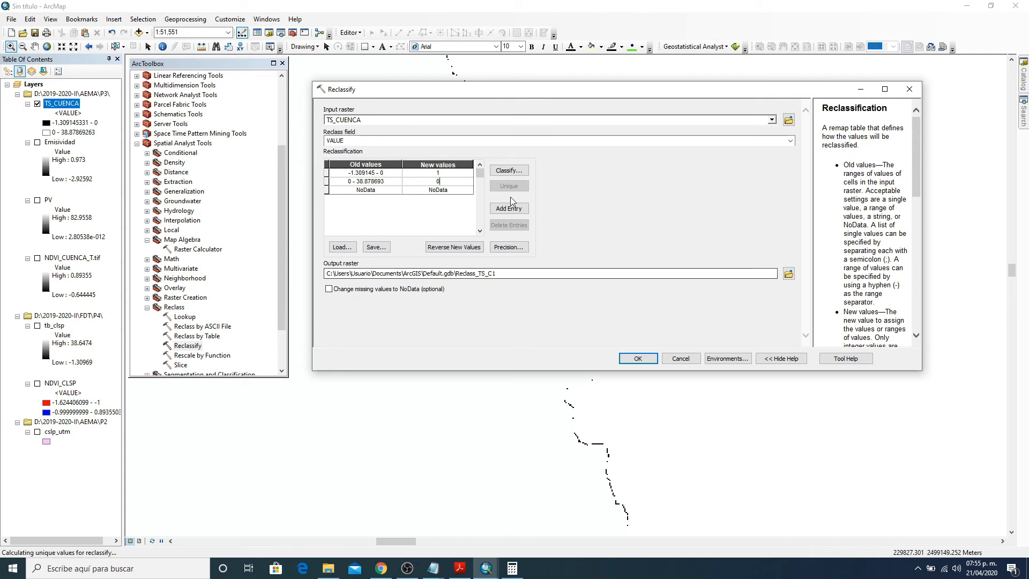
click(448, 181)
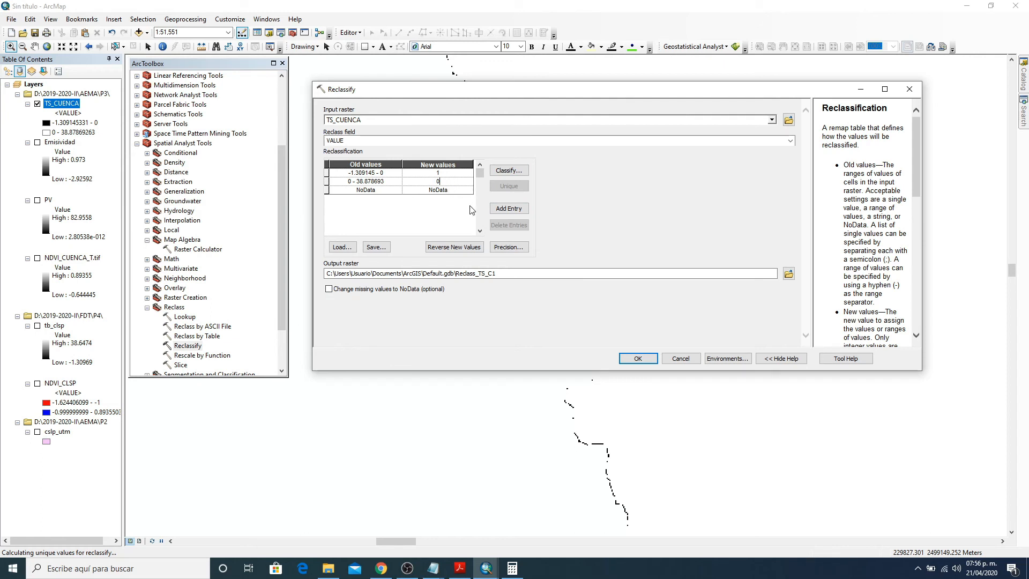
- Save the output raster as TS_reclass in the P3 folder, run the reclassification and inspect the cells along the western edge
click(788, 275)
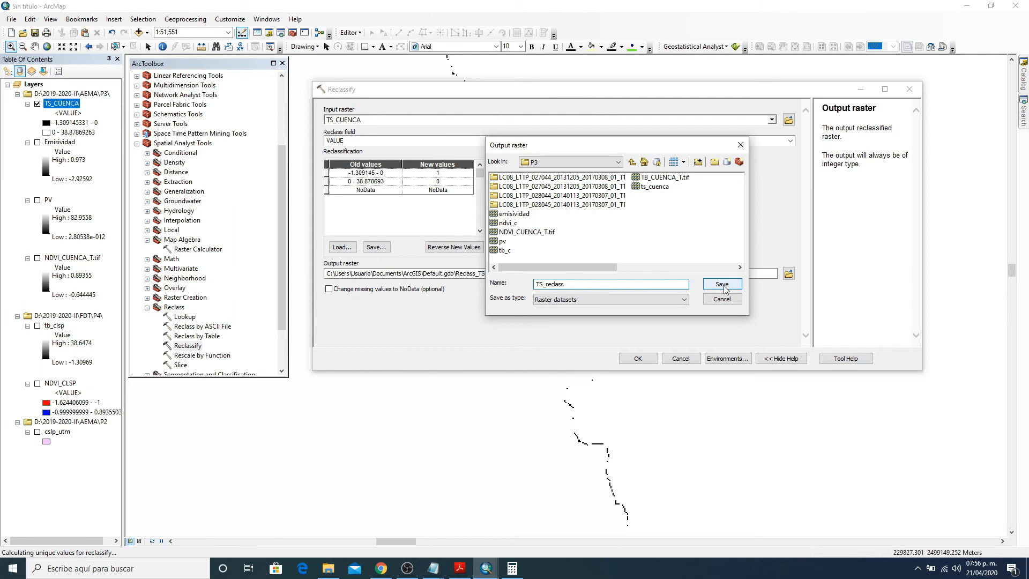
click(723, 285)
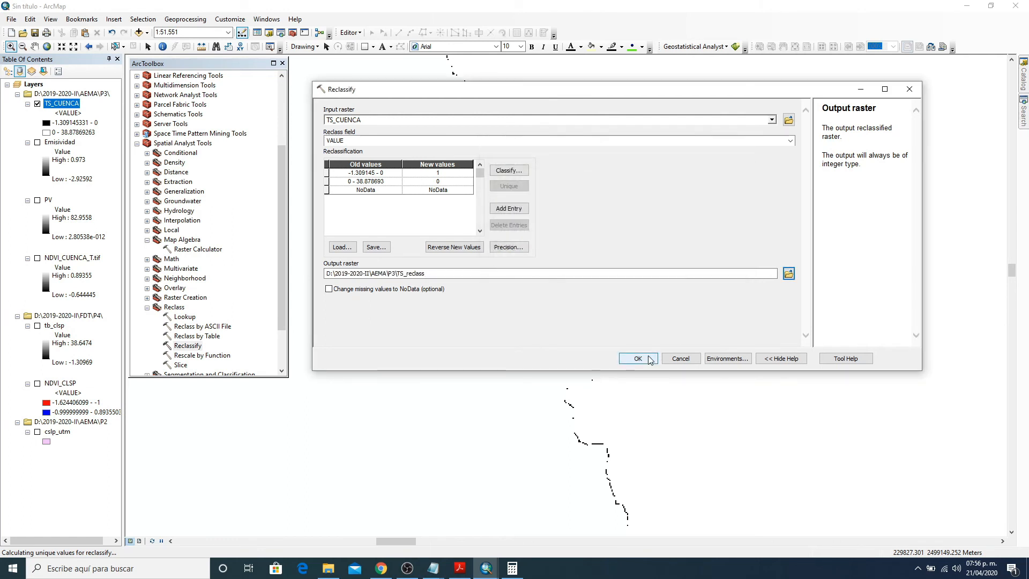
click(639, 358)
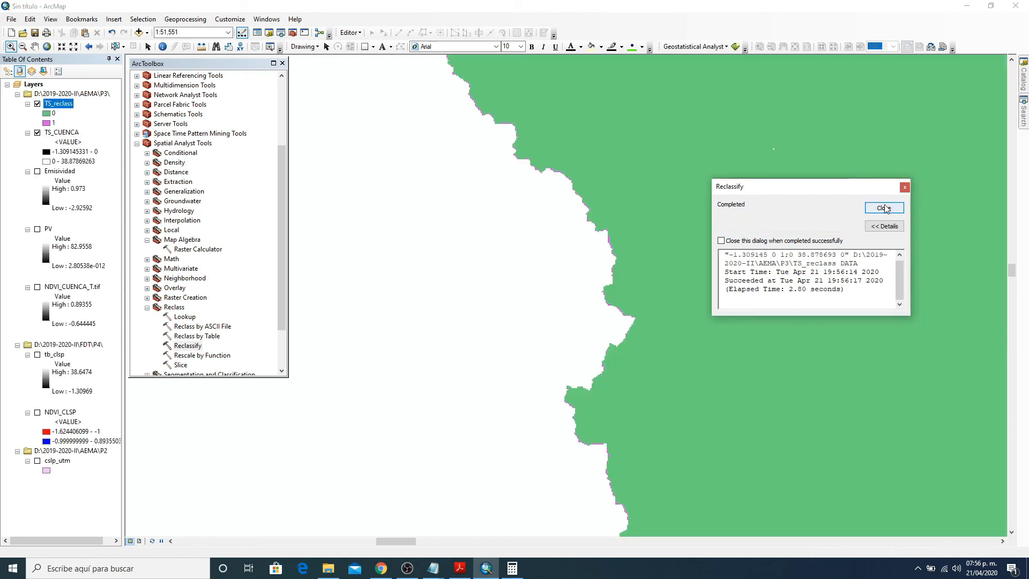
click(884, 208)
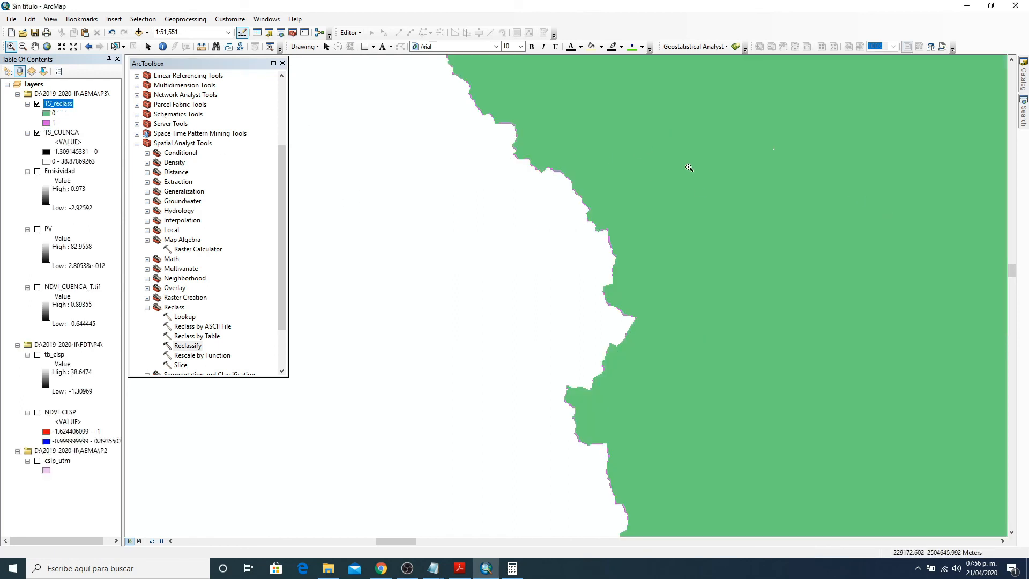
drag(593, 221, 629, 286)
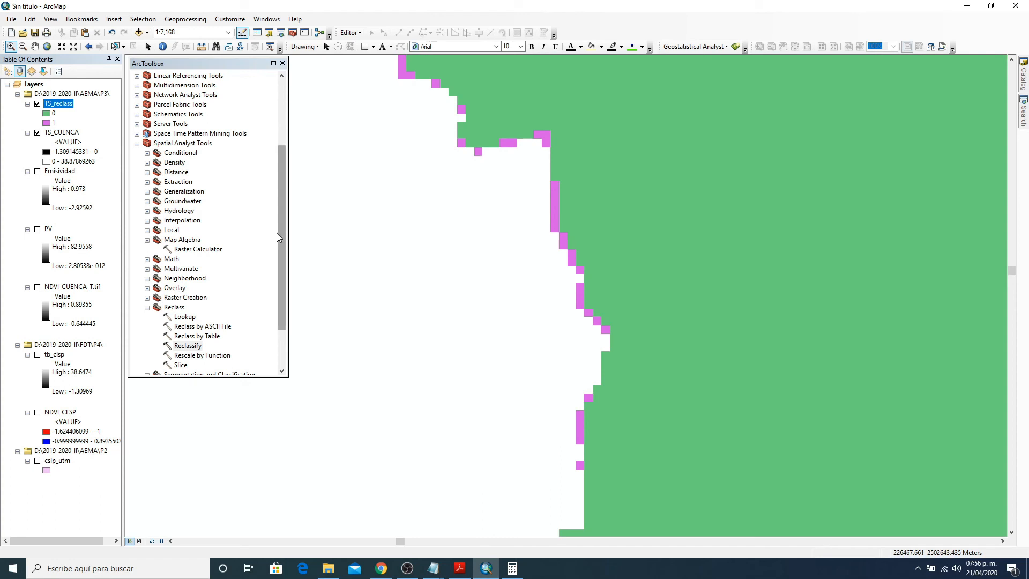
- Open Raster Calculator and copy the FocalStatistics(MDE,NbrCircle(10,"CELL"),"MEAN") expression from the Llenado de vacios notes in Notepad
double_click(207, 250)
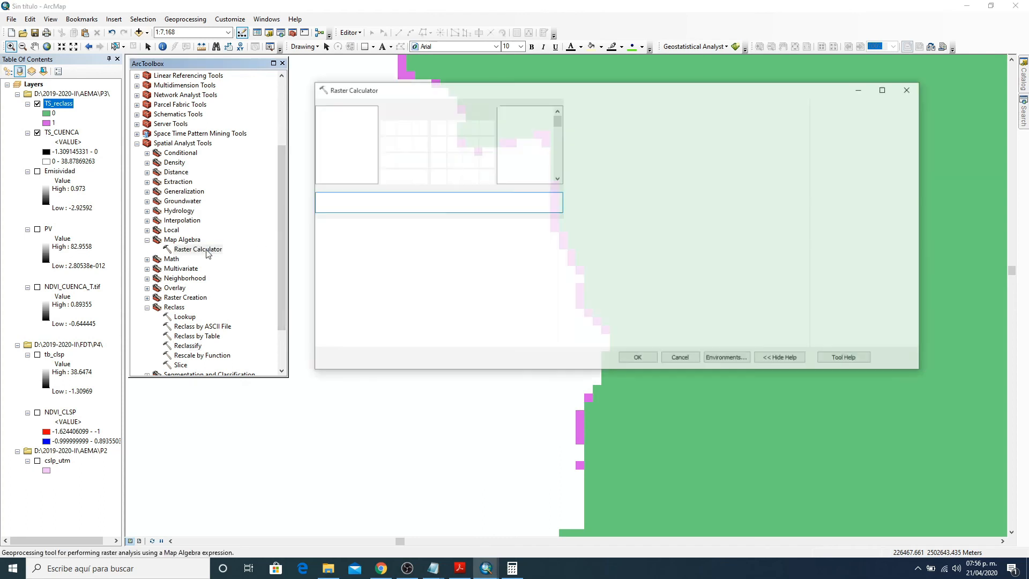
drag(604, 93, 364, 71)
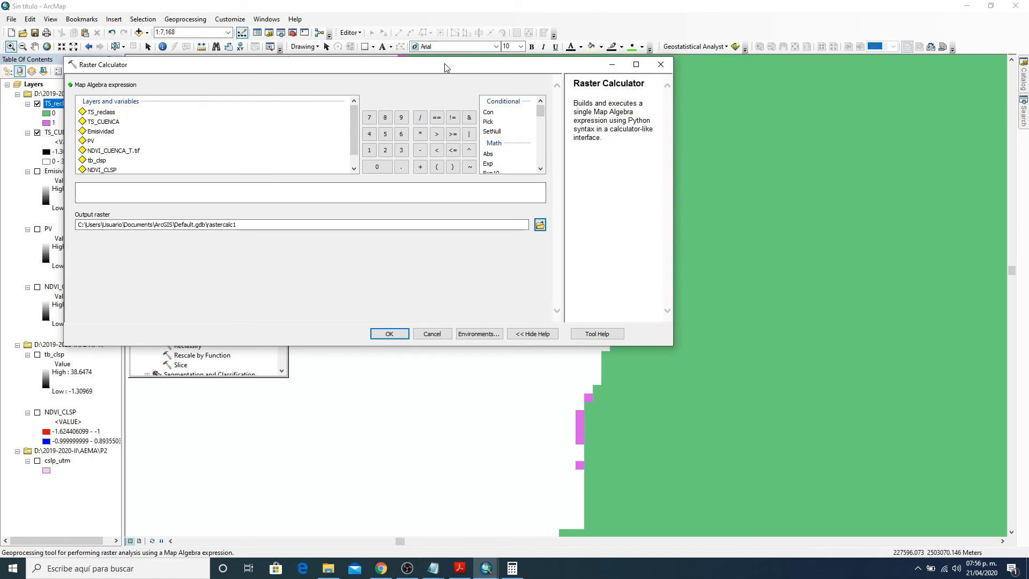
drag(445, 63, 436, 61)
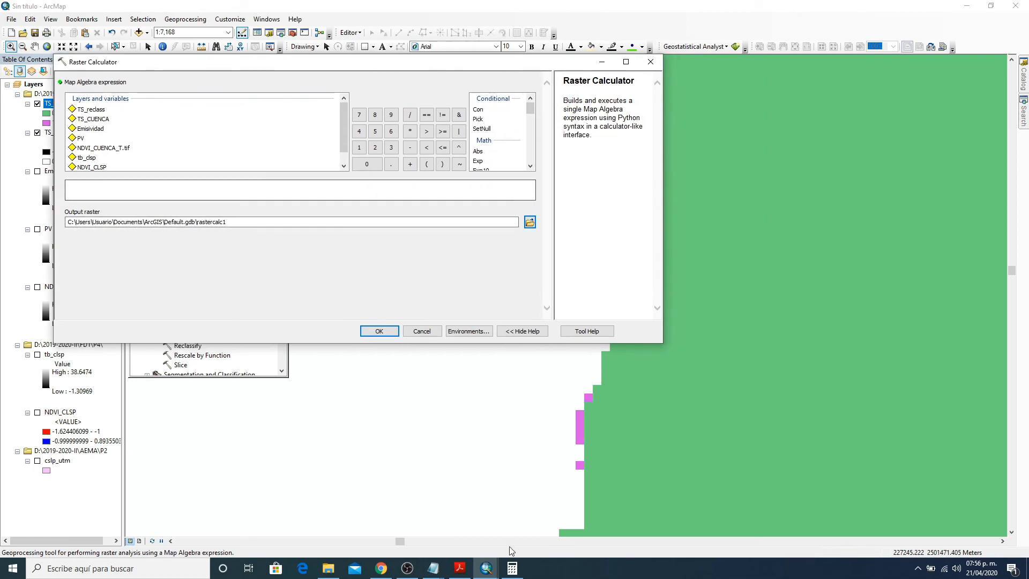
mouse_move(440, 576)
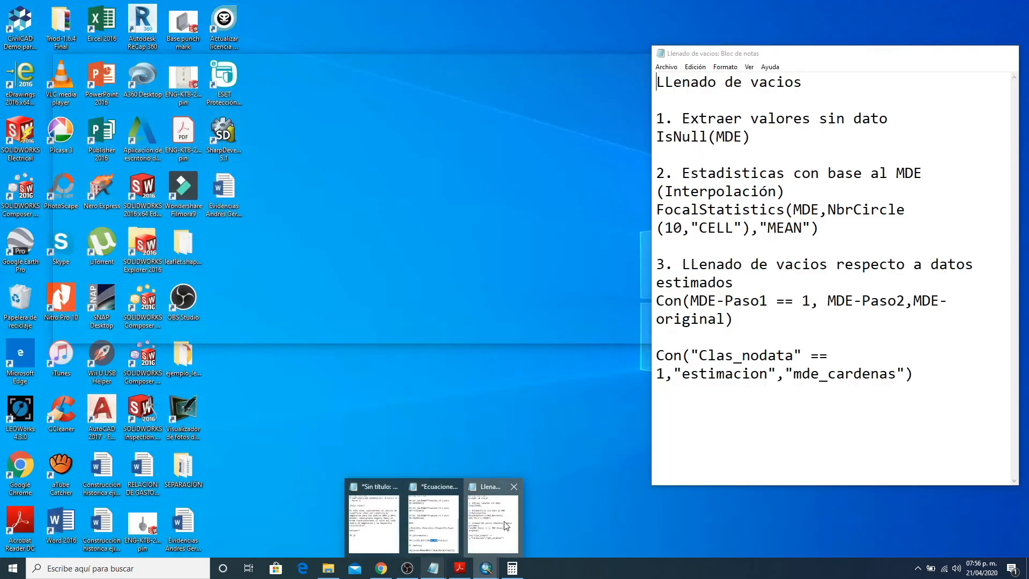
click(493, 523)
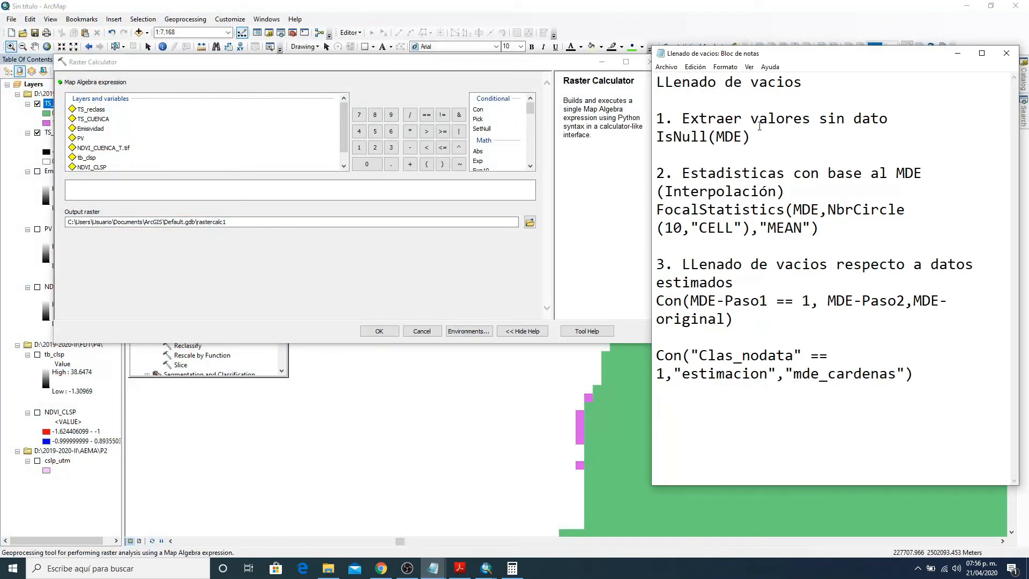
drag(732, 58, 742, 25)
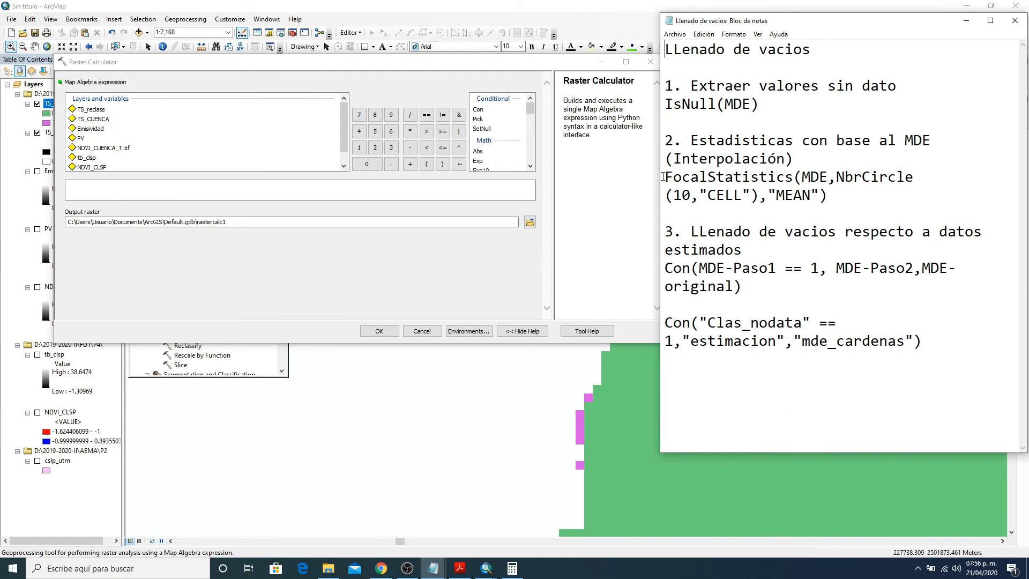
mouse_move(663, 176)
mouse_down()
mouse_move(713, 196)
mouse_move(827, 205)
mouse_move(666, 198)
mouse_move(664, 183)
mouse_up()
key(ctrl+c)
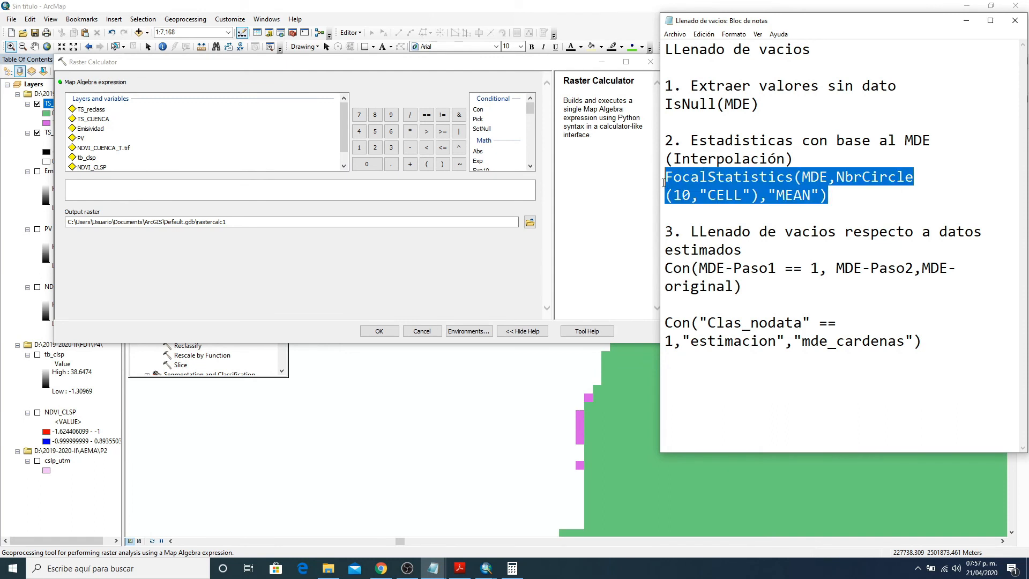
click(966, 20)
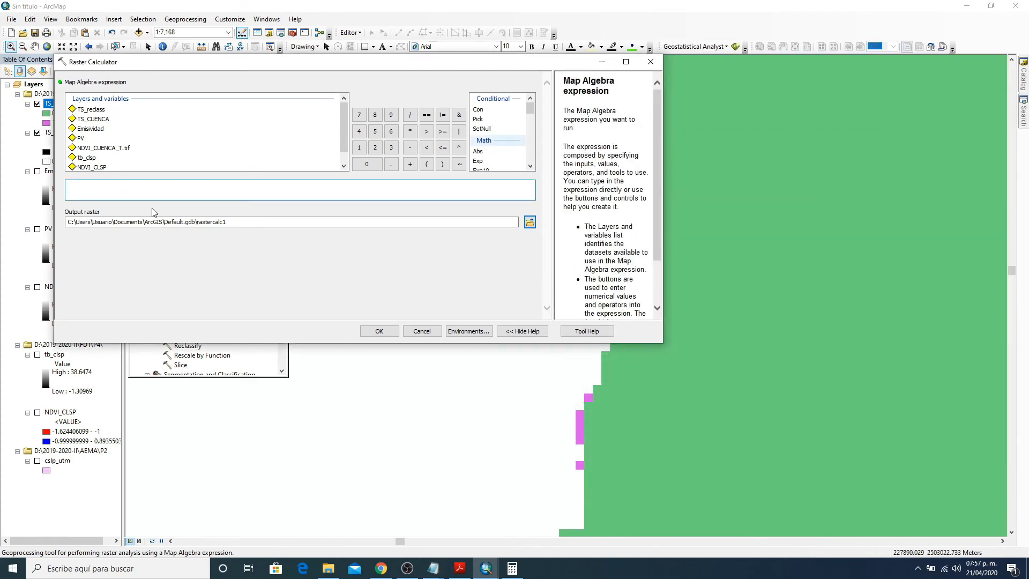
- Paste the FocalStatistics expression into Raster Calculator and replace MDE with the TS_CUENCA layer
key(ctrl+v)
drag(211, 65, 458, 84)
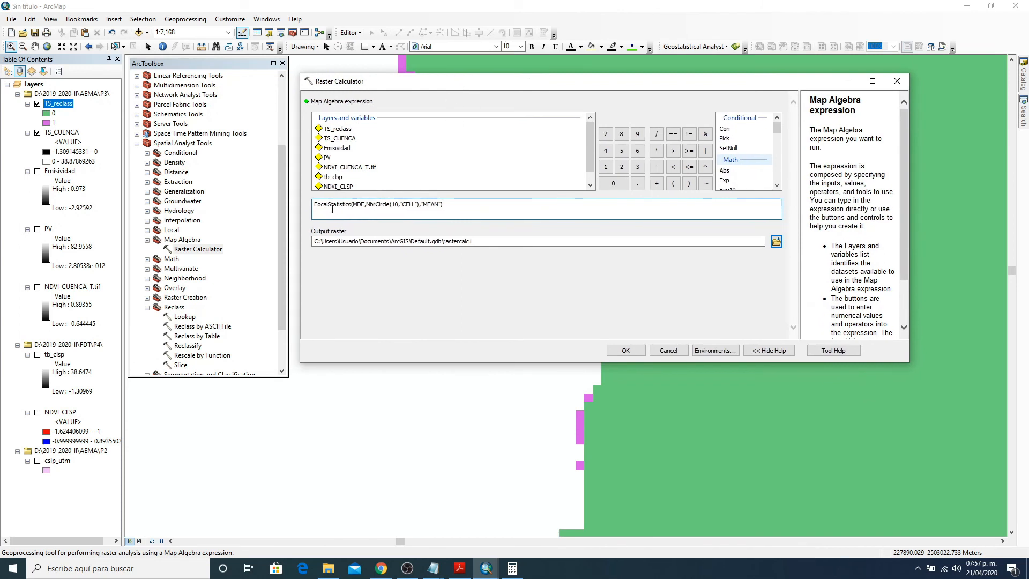
drag(364, 205, 357, 206)
double_click(338, 139)
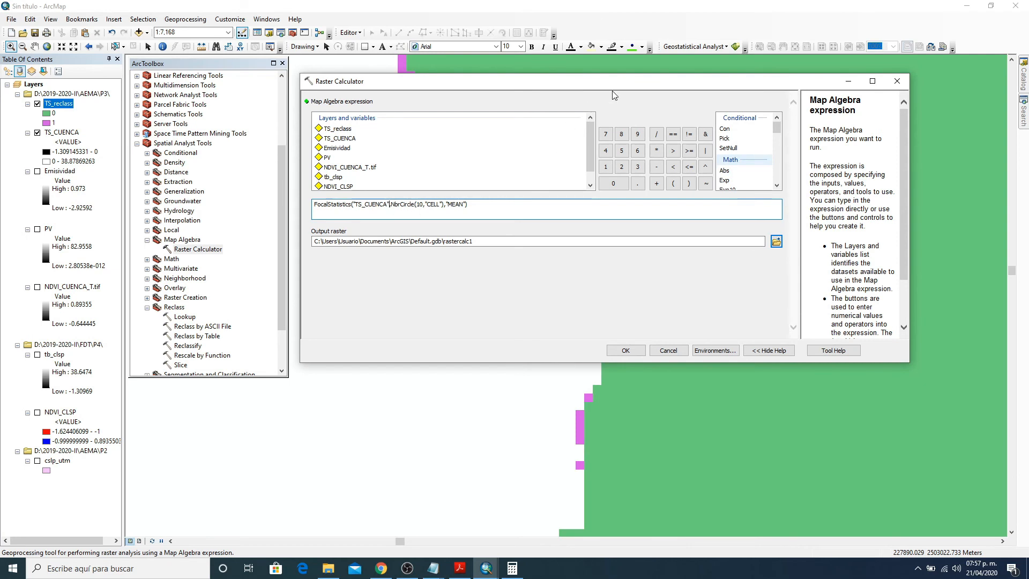
drag(619, 87, 616, 267)
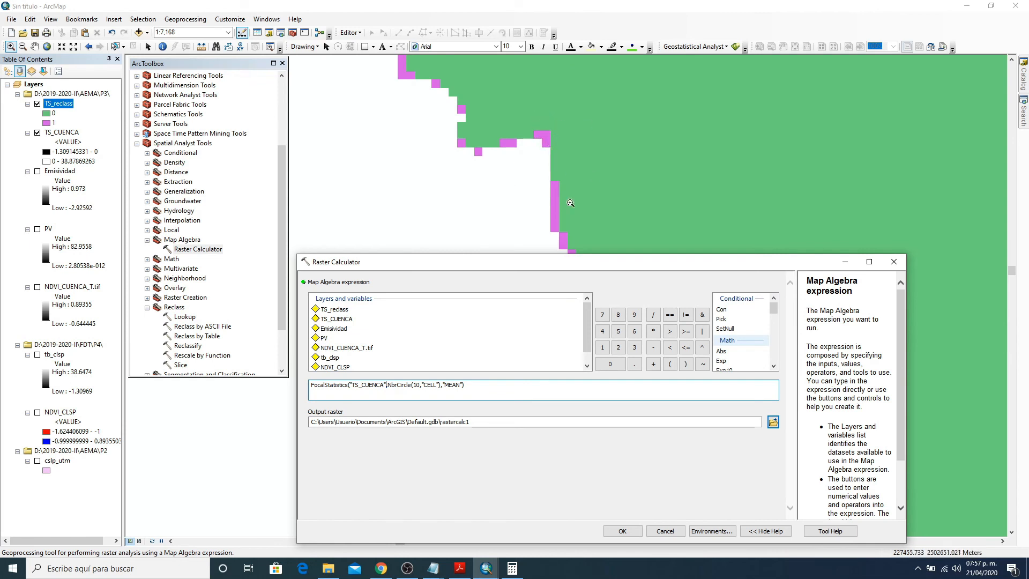
drag(574, 267, 563, 111)
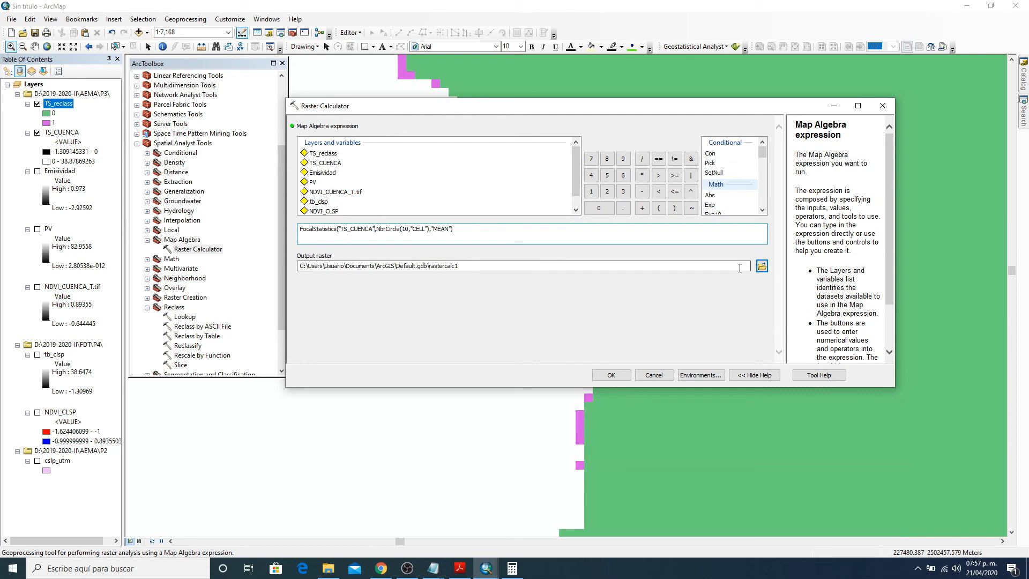
- Set the NbrCircle radius in the FocalStatistics expression to 20 cells
drag(471, 233, 307, 220)
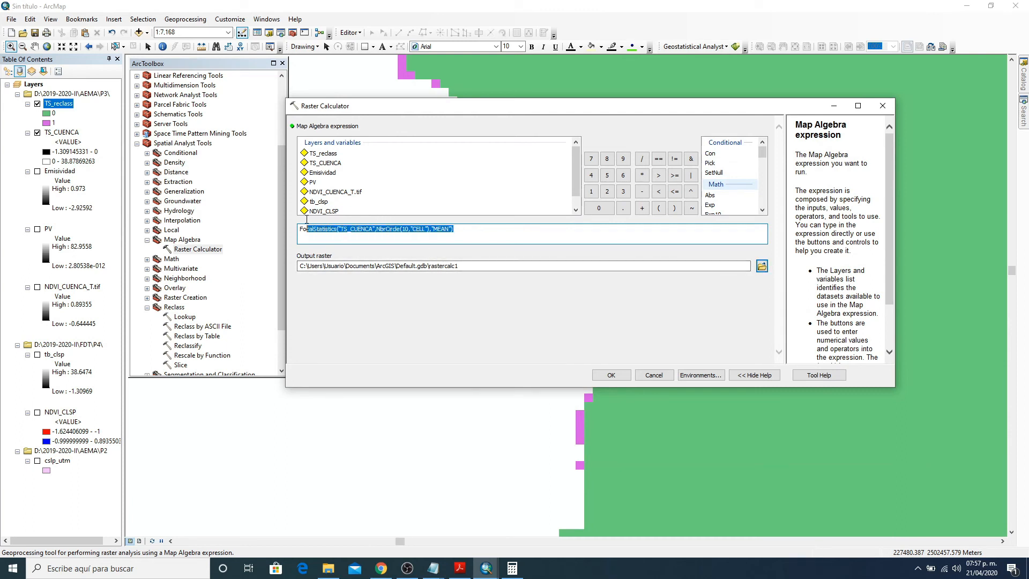
click(437, 237)
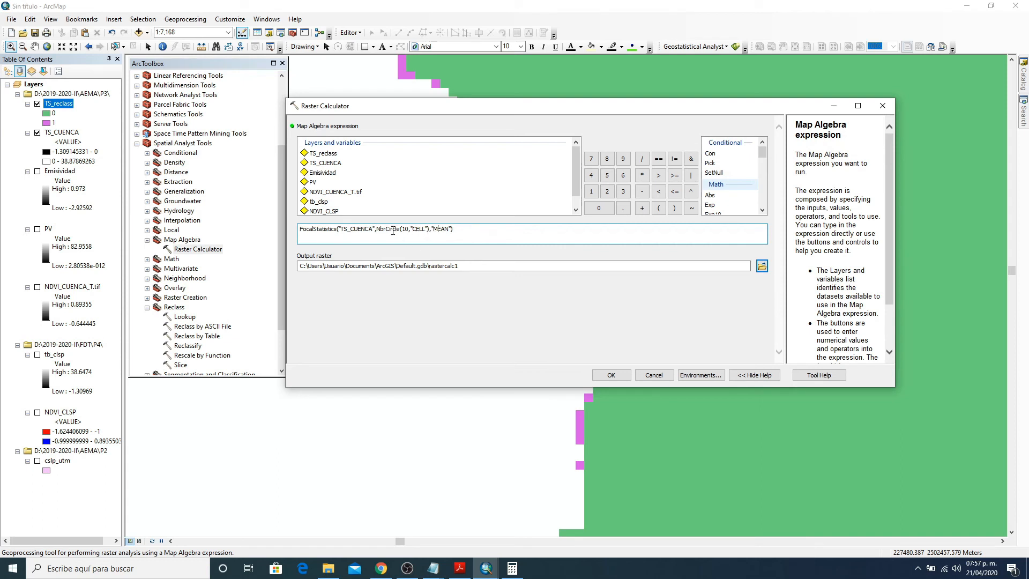
drag(388, 230, 405, 232)
double_click(406, 229)
text(20)
drag(413, 229, 447, 232)
- Save the output raster as Estimacion in the P3 folder, run the calculation and dismiss its completion report
click(762, 266)
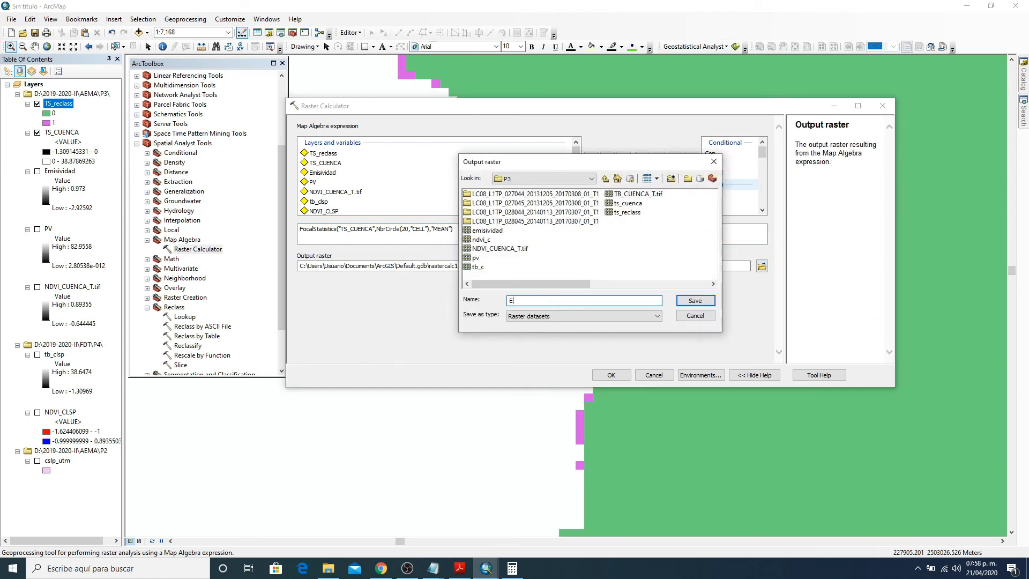
text(Estimacion)
key(Return)
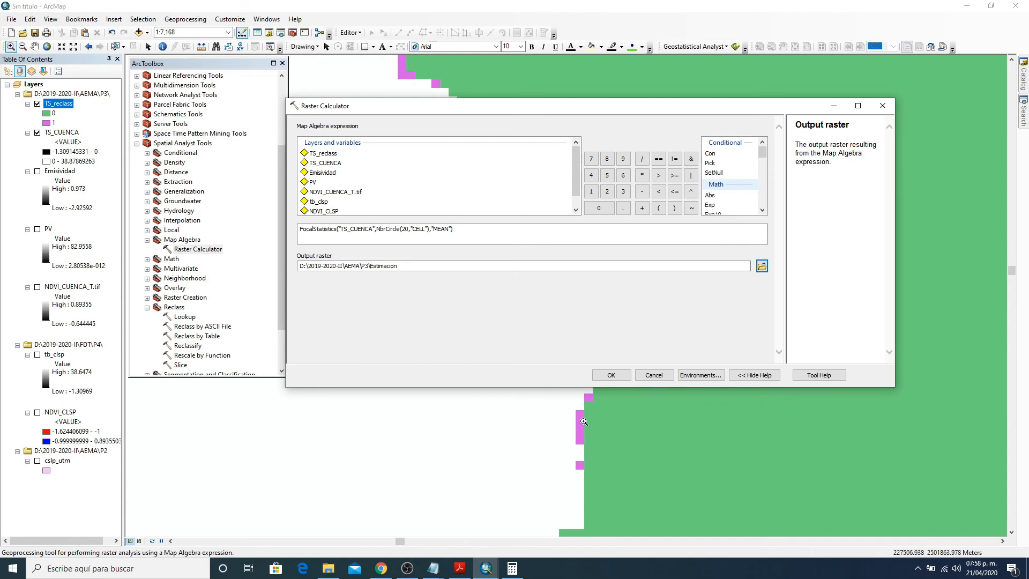
click(612, 375)
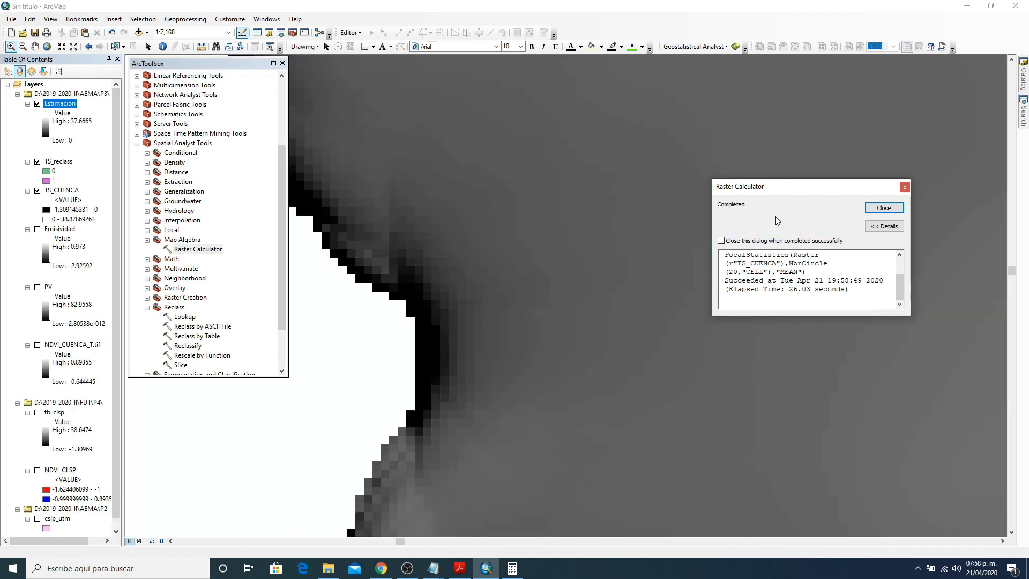
click(894, 211)
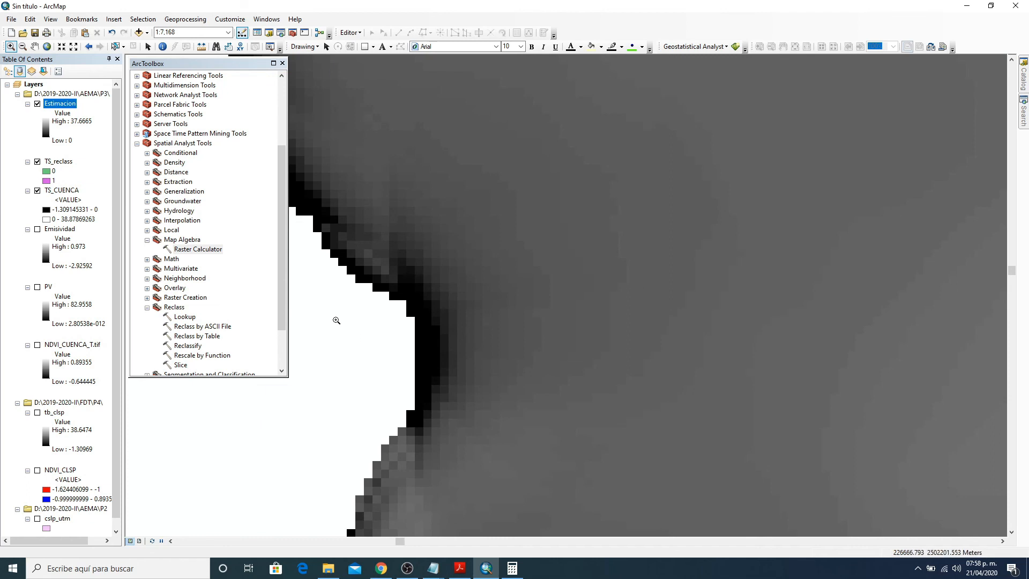
- List the layers by drawing order, move TS_reclass above Estimacion and compare its class 1 cells with the estimate along the western edge
drag(55, 163, 59, 103)
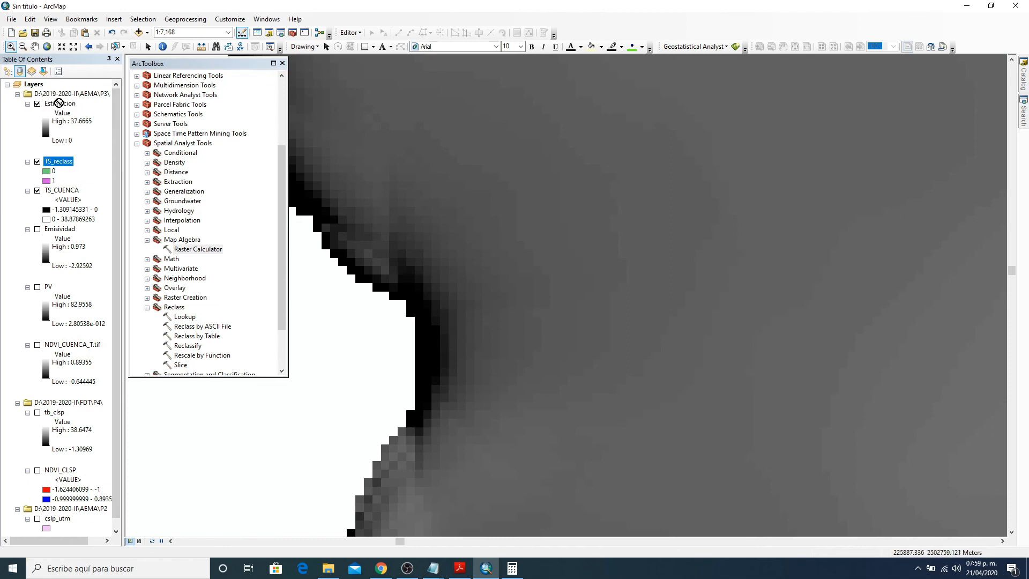
click(8, 71)
drag(45, 153, 52, 90)
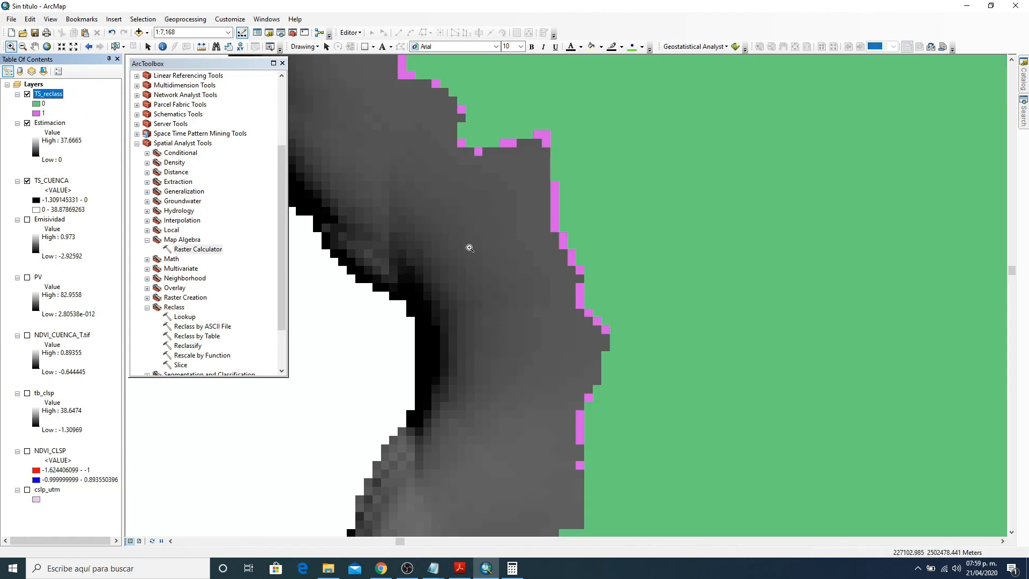
scroll(466, 246, up, 5)
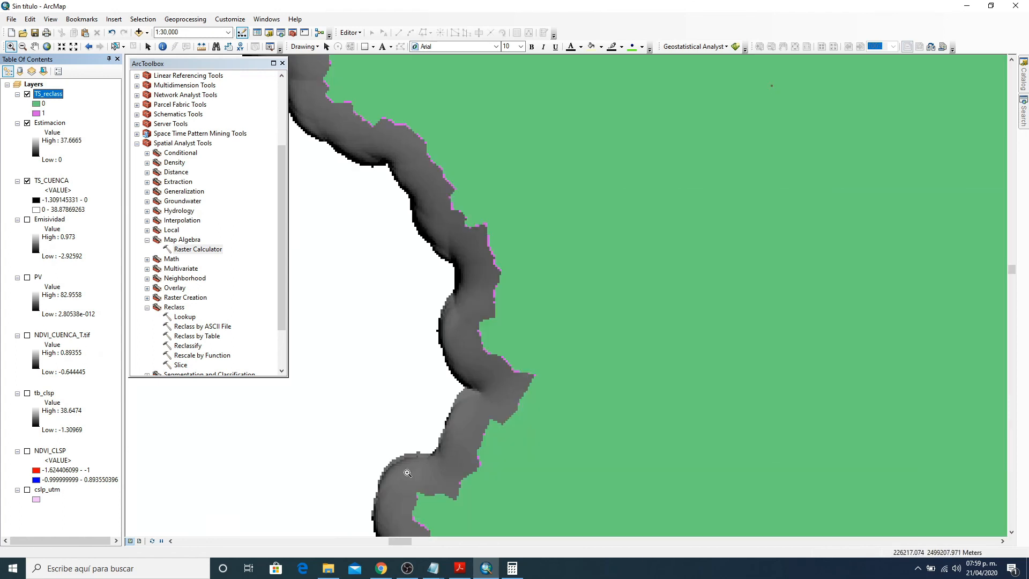
scroll(401, 492, down, 2)
scroll(405, 474, up, 2)
scroll(405, 474, up, 2)
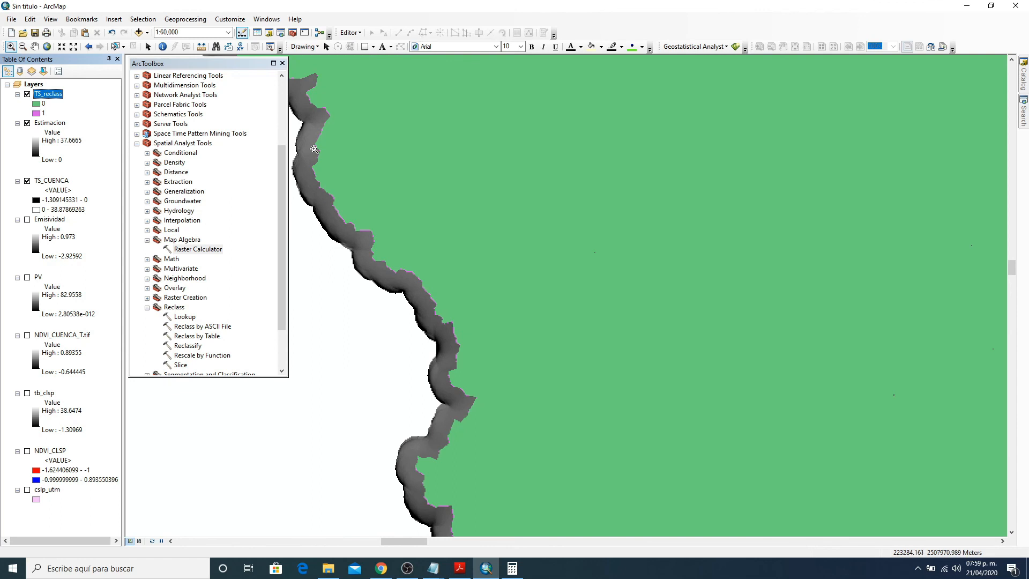
scroll(356, 224, down, 3)
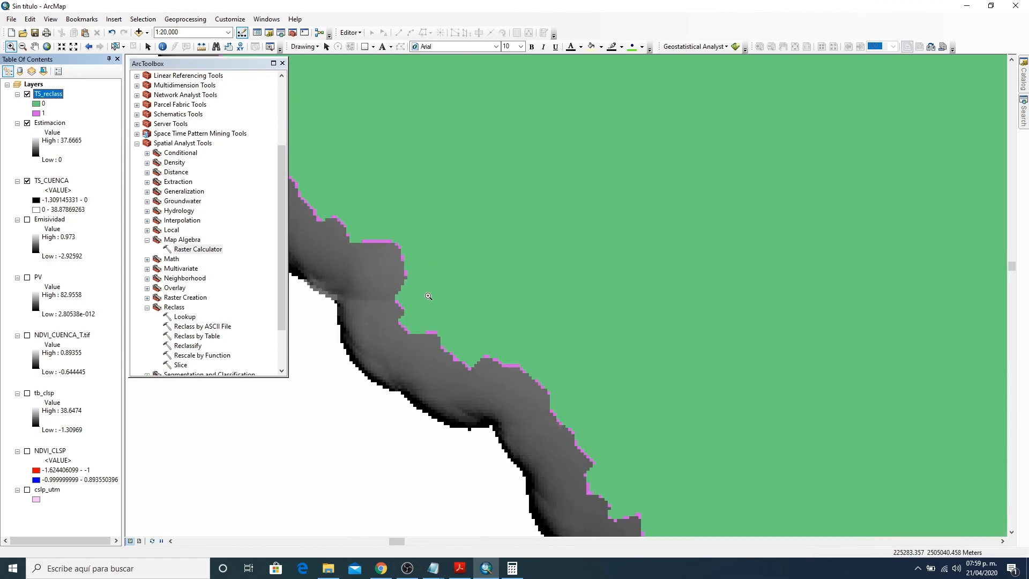
drag(351, 230, 438, 311)
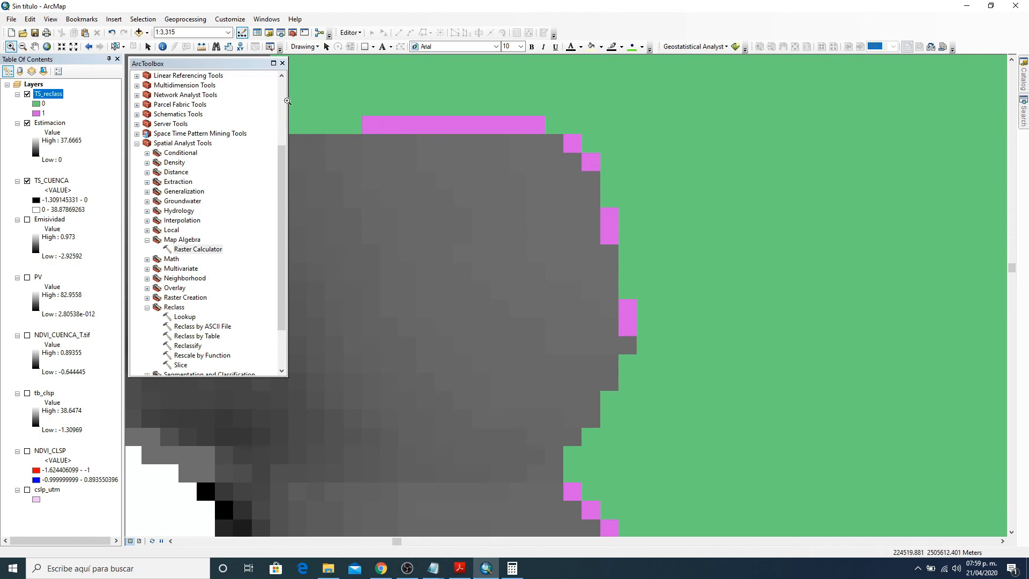
- Hide TS_reclass and identify the pixel values at several points where its class 1 edge cells lie
click(27, 95)
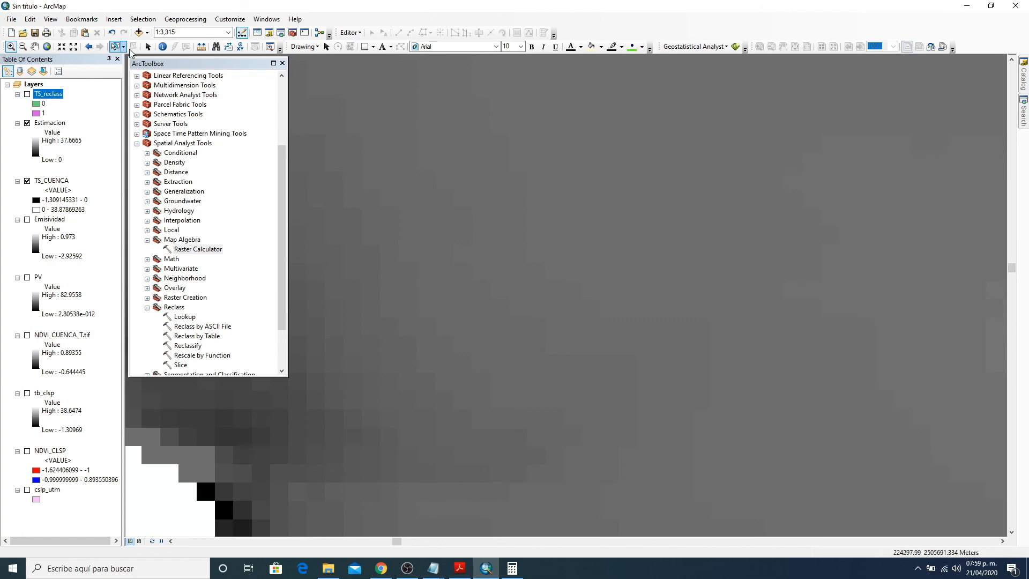
click(163, 47)
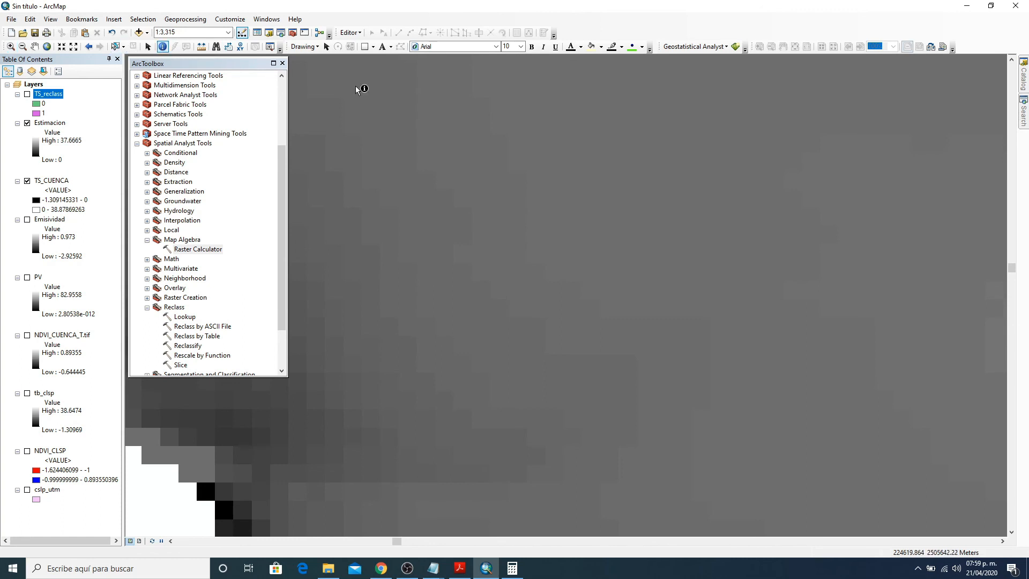
click(372, 123)
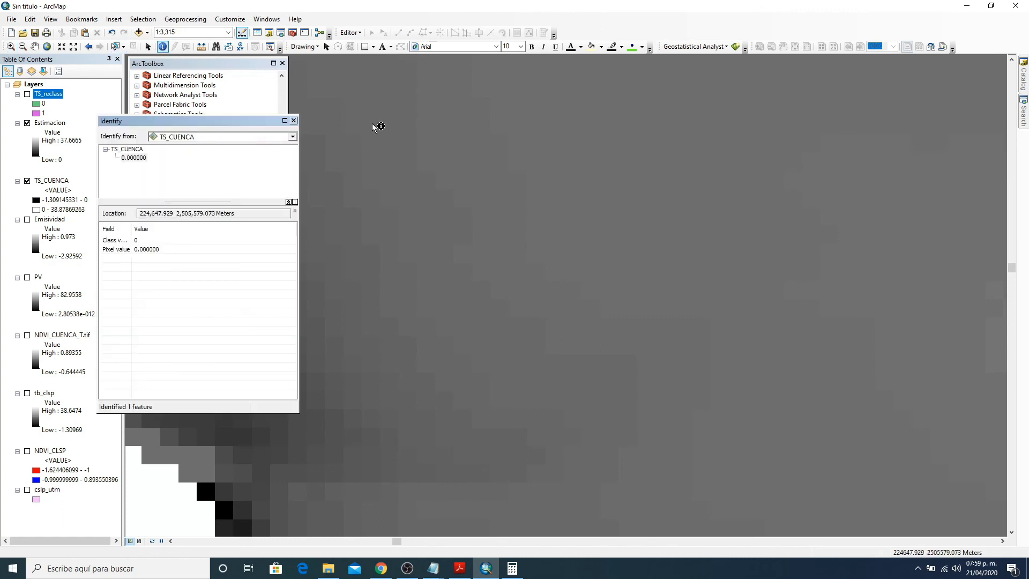
click(396, 119)
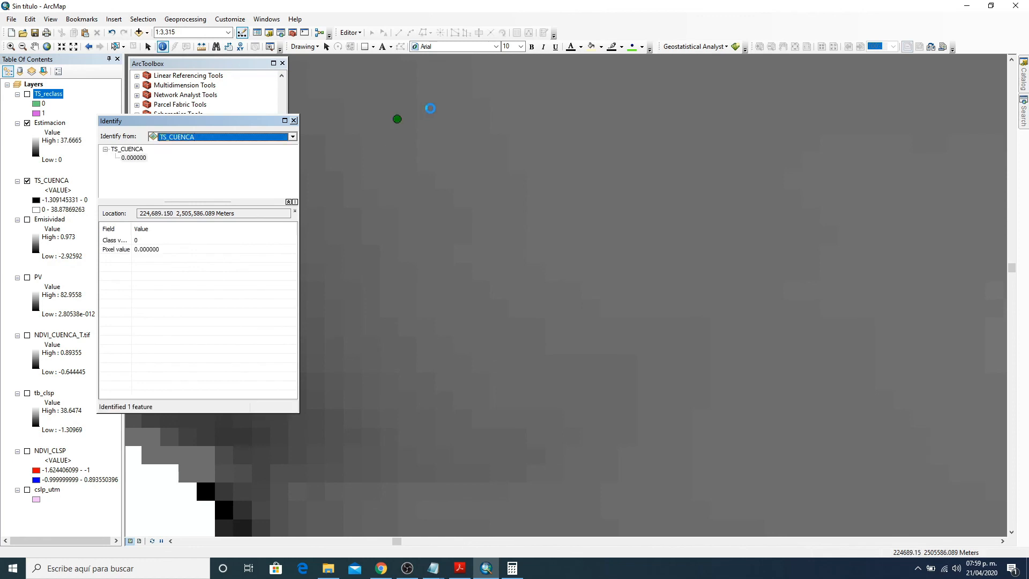
click(431, 107)
click(486, 95)
click(535, 111)
click(430, 126)
click(356, 120)
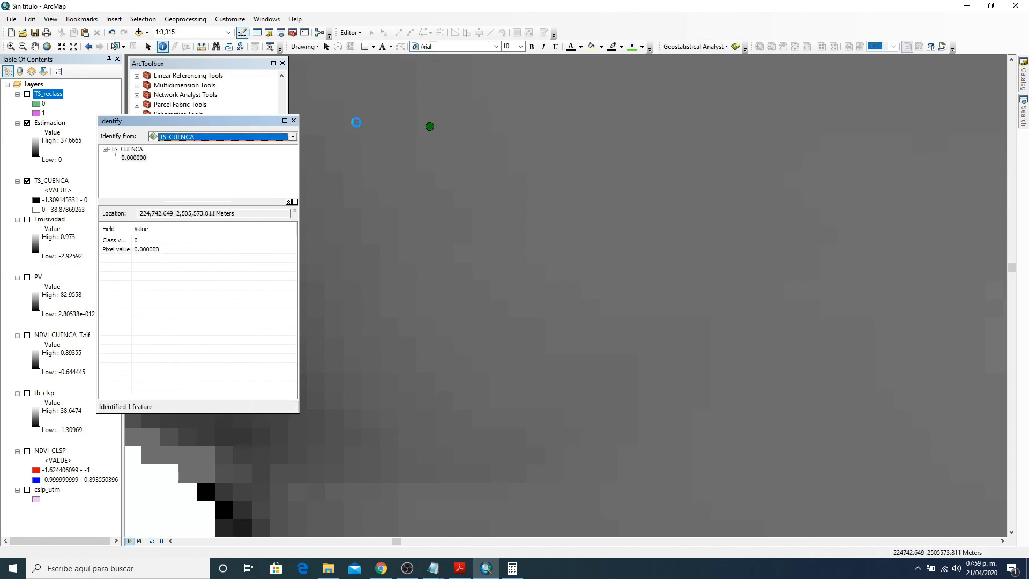
click(410, 104)
click(370, 128)
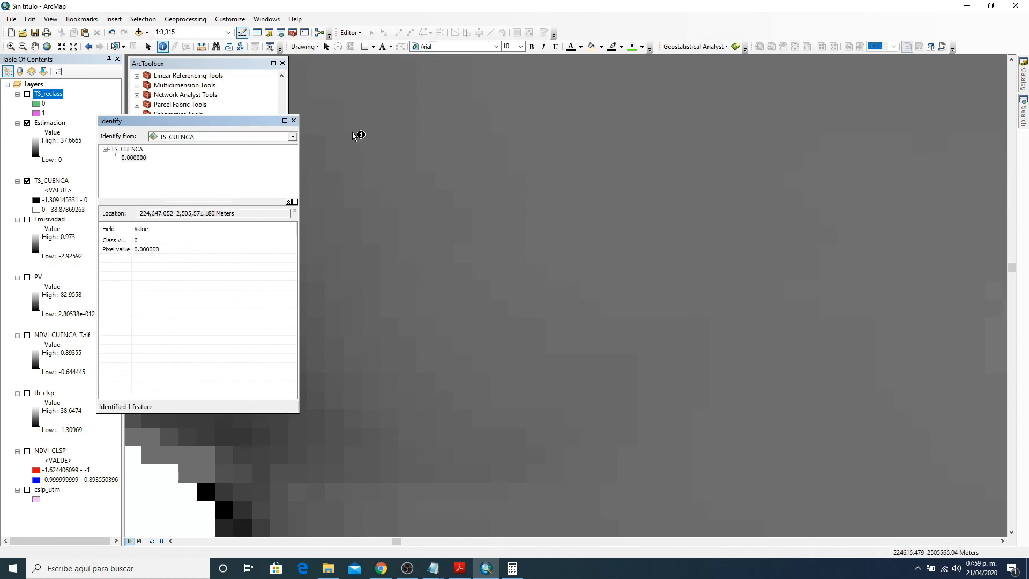
click(294, 121)
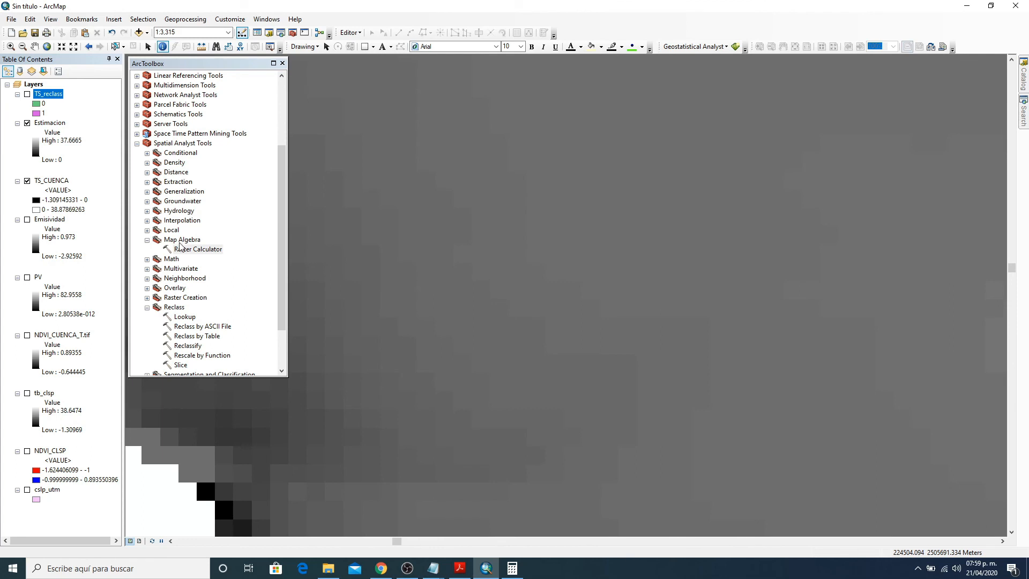
- Review the example Con expression in the Llenado de vacios notes, covering its condition, estimated raster and original raster arguments
click(282, 64)
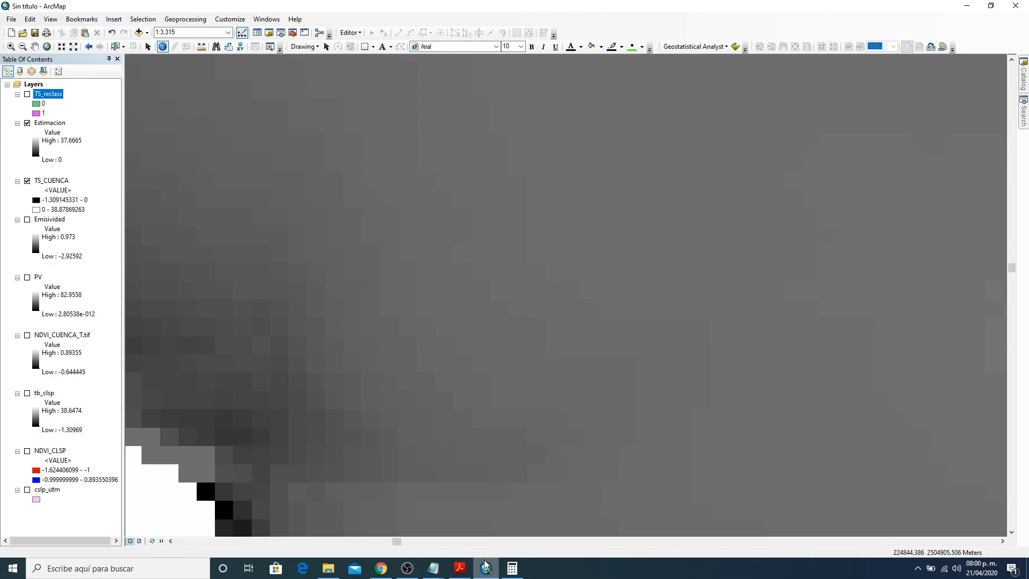
mouse_move(446, 571)
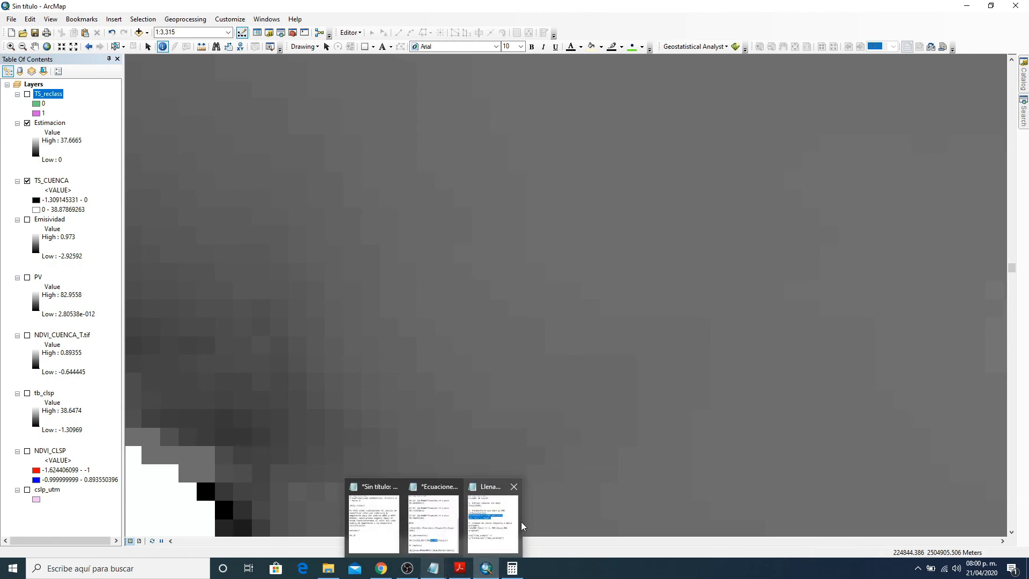
click(502, 524)
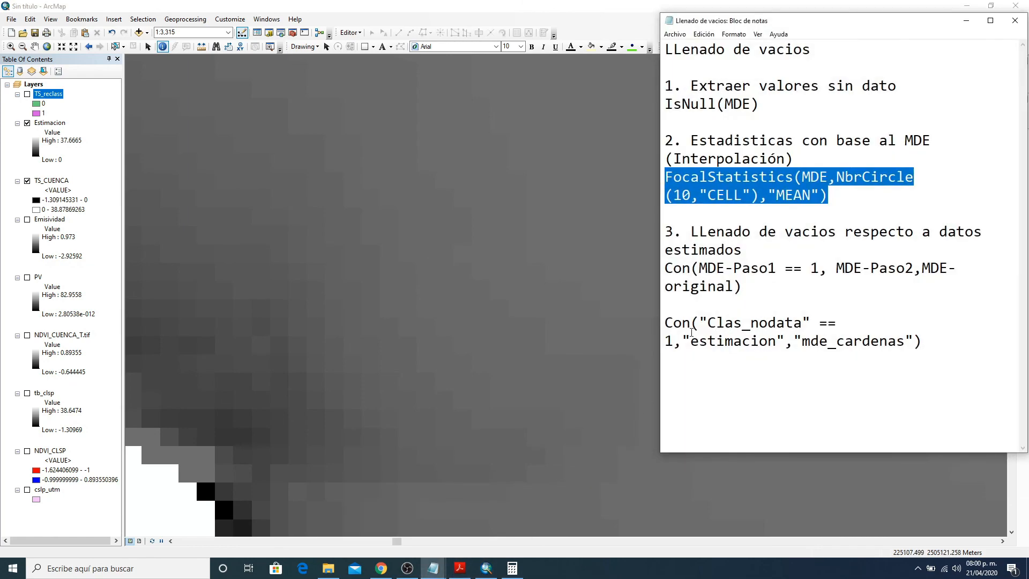
drag(666, 324, 672, 343)
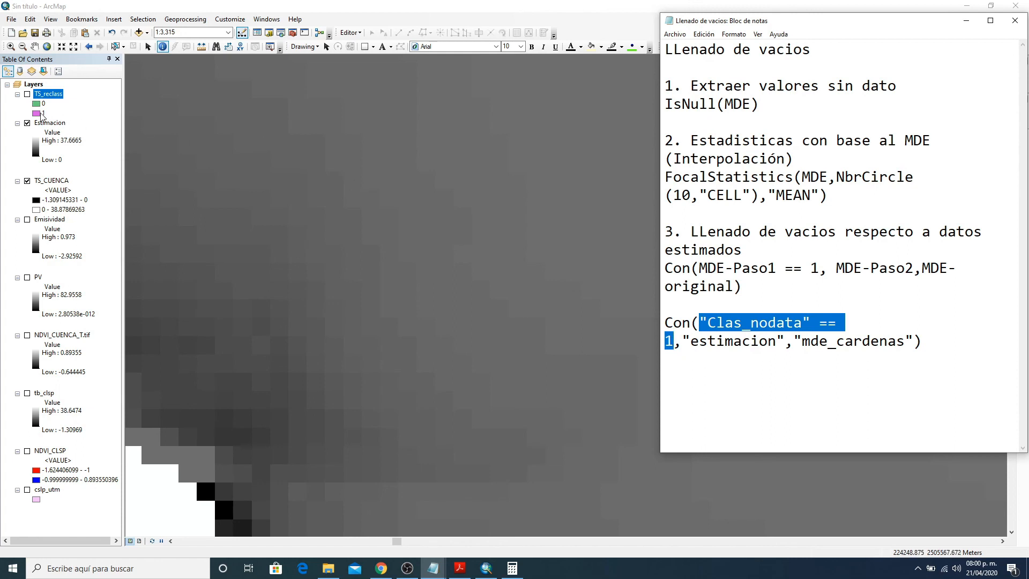
drag(684, 342, 788, 346)
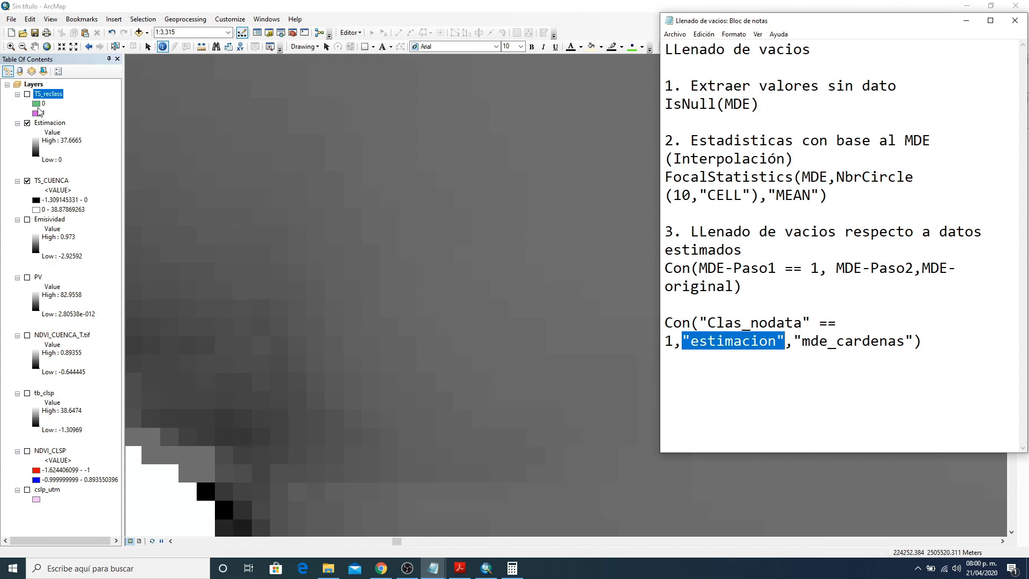
drag(795, 342, 912, 342)
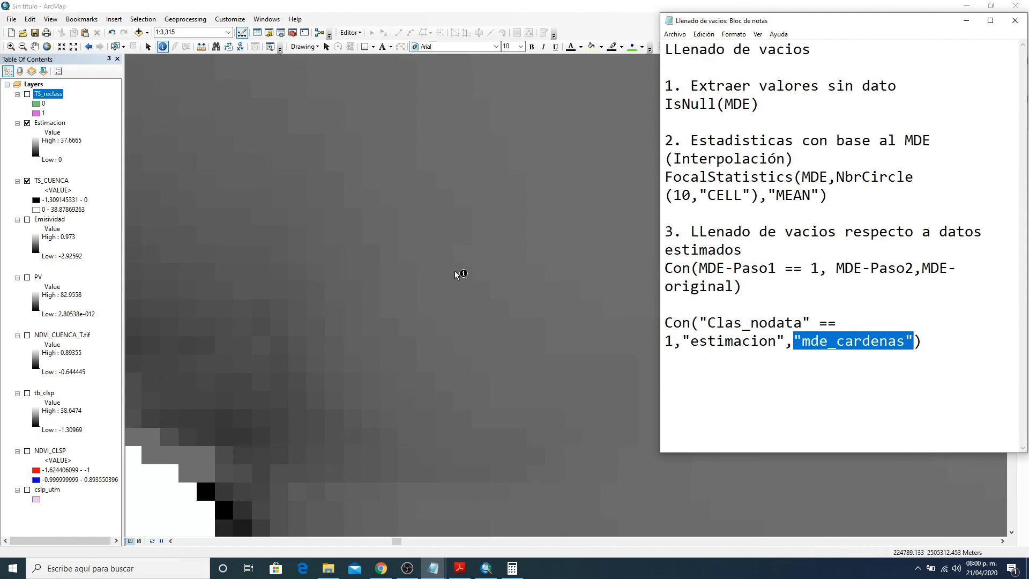
click(969, 23)
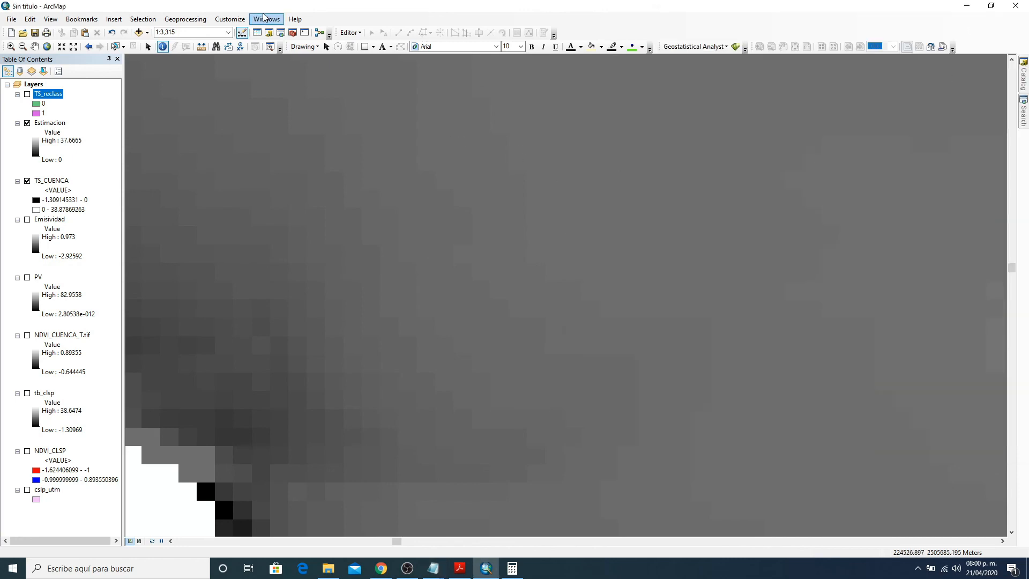
- Start a Con expression in Raster Calculator with the condition "TS_reclass" == 1
click(292, 33)
double_click(192, 251)
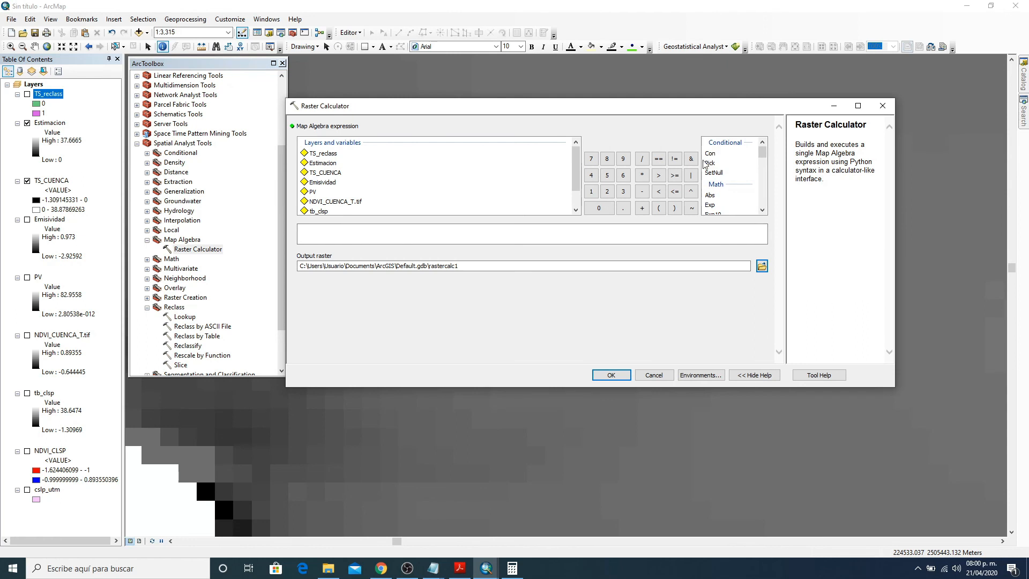
double_click(711, 156)
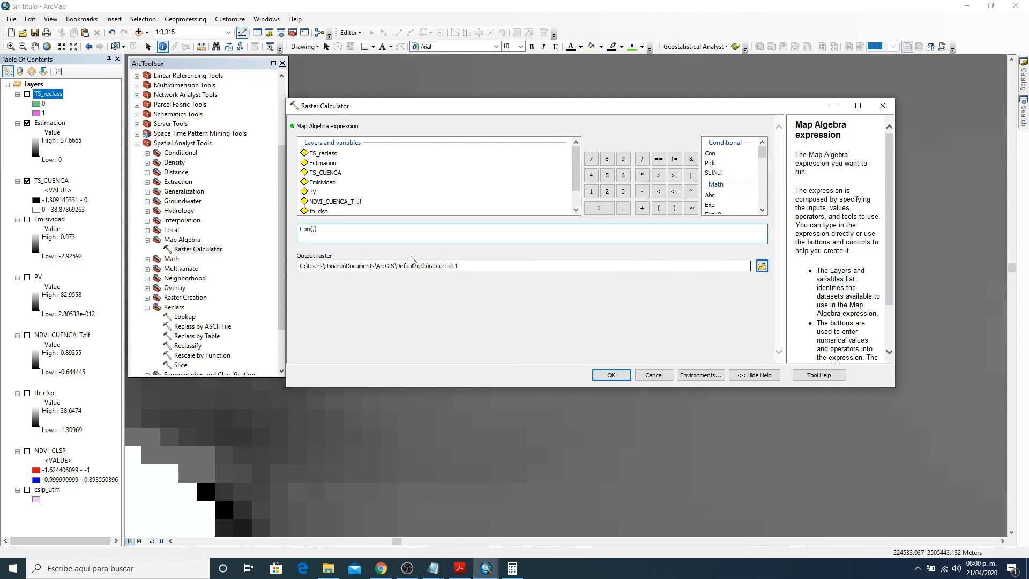
text(,)
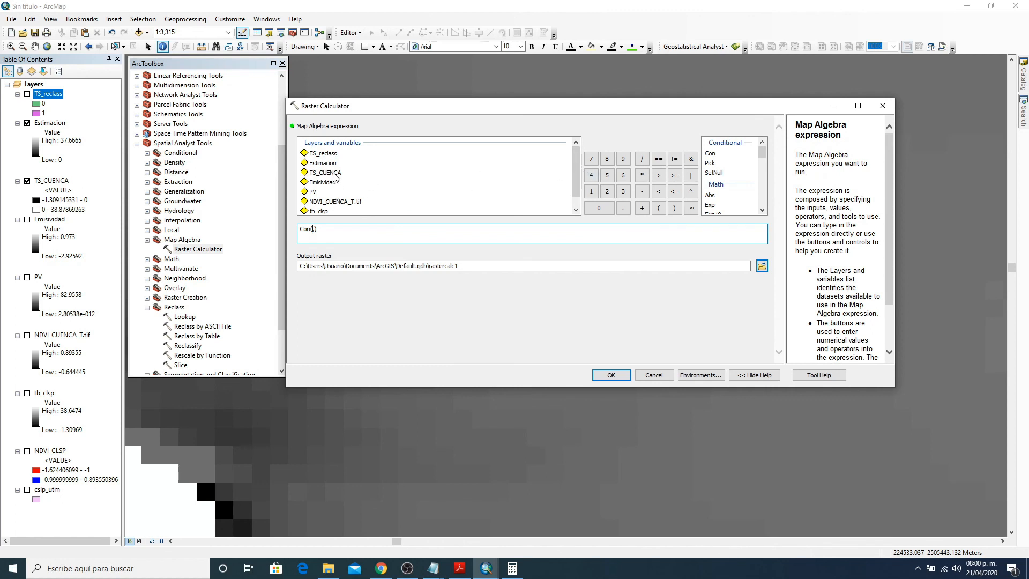
scroll(387, 170, down, 1)
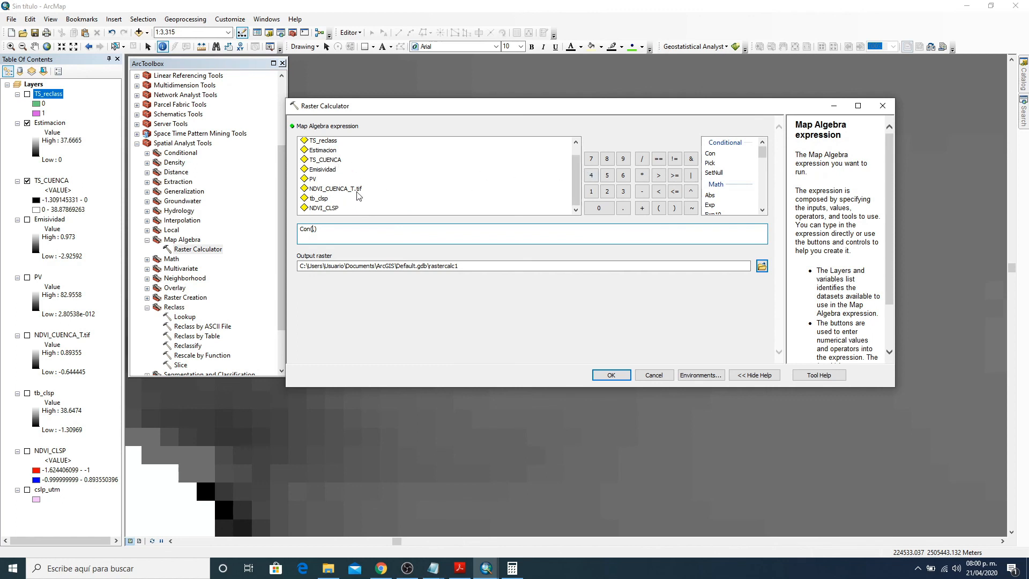
scroll(356, 198, up, 1)
double_click(327, 154)
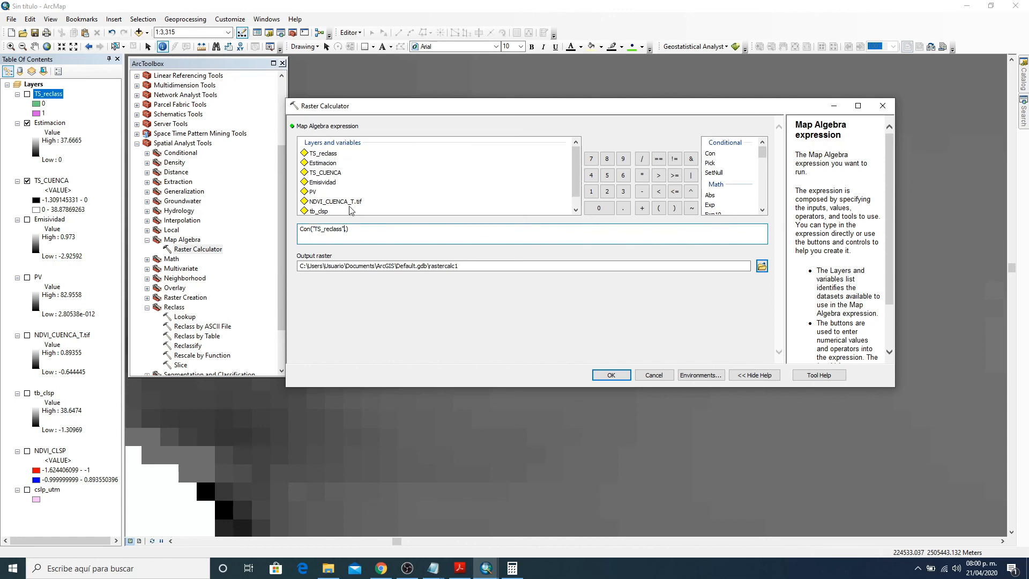
click(385, 260)
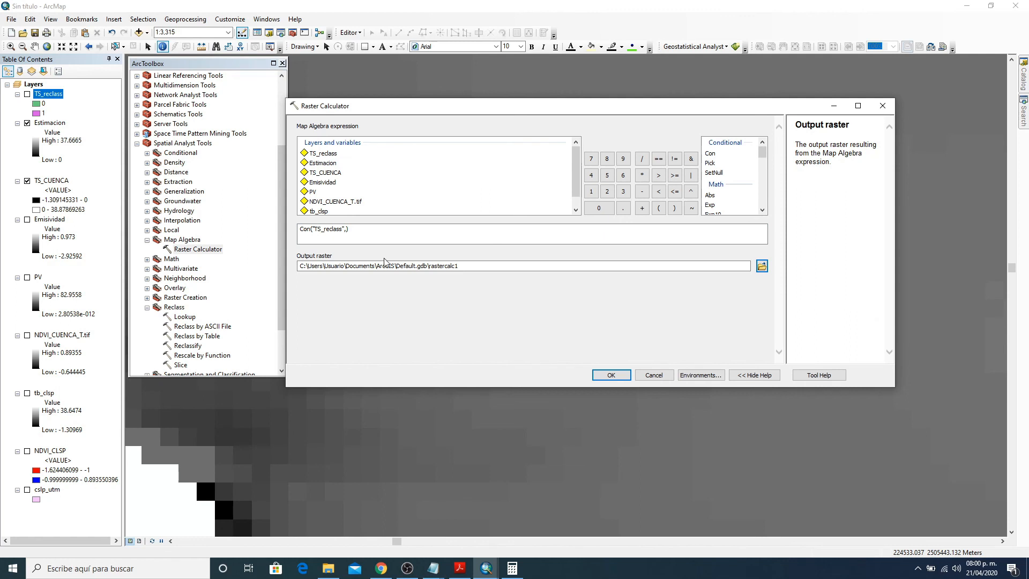
click(346, 229)
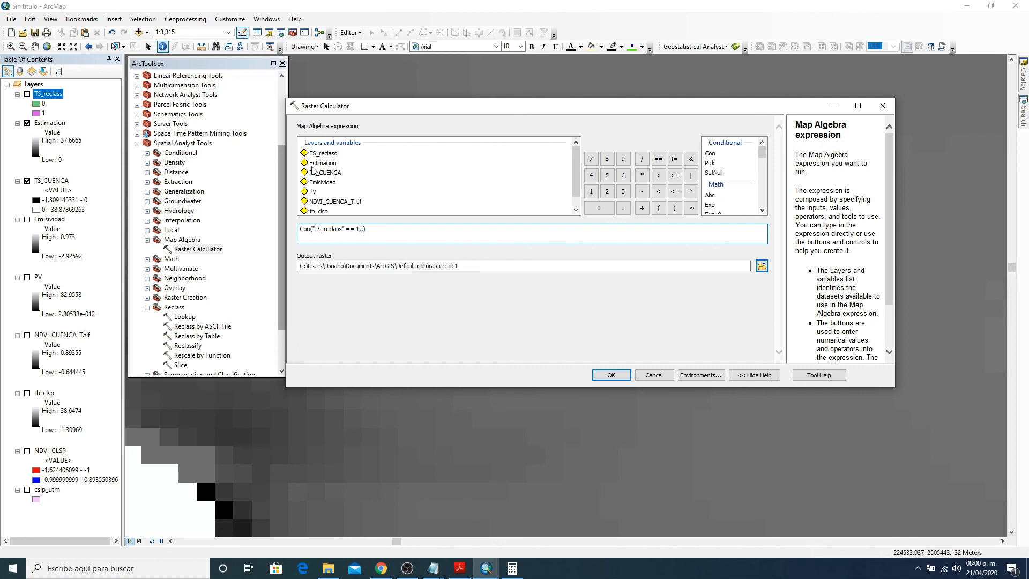
- Complete the Con expression with "Estimacion" as the true value and "TS_CUENCA" as the false value
double_click(328, 163)
drag(394, 234, 311, 228)
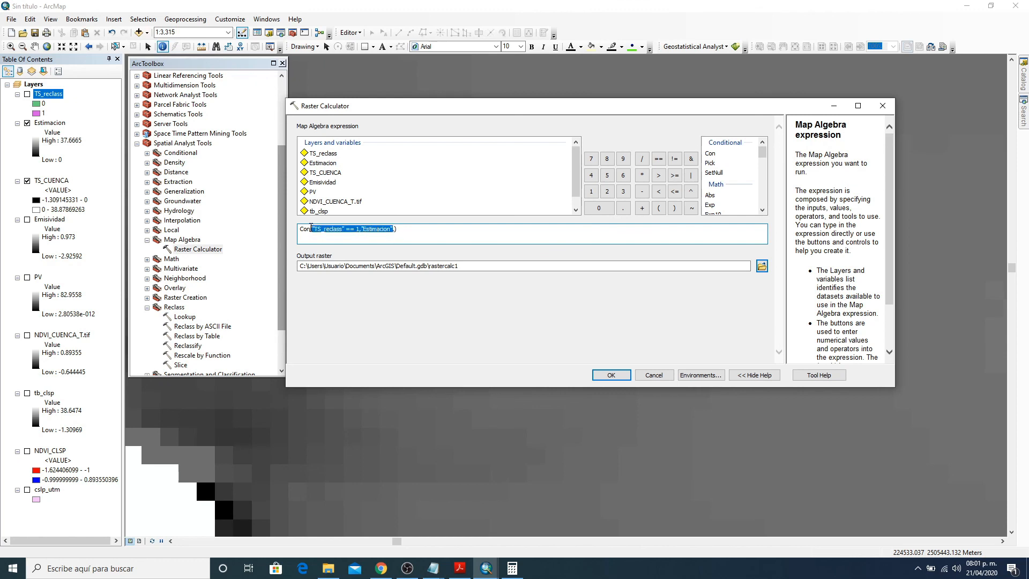
click(396, 231)
double_click(326, 173)
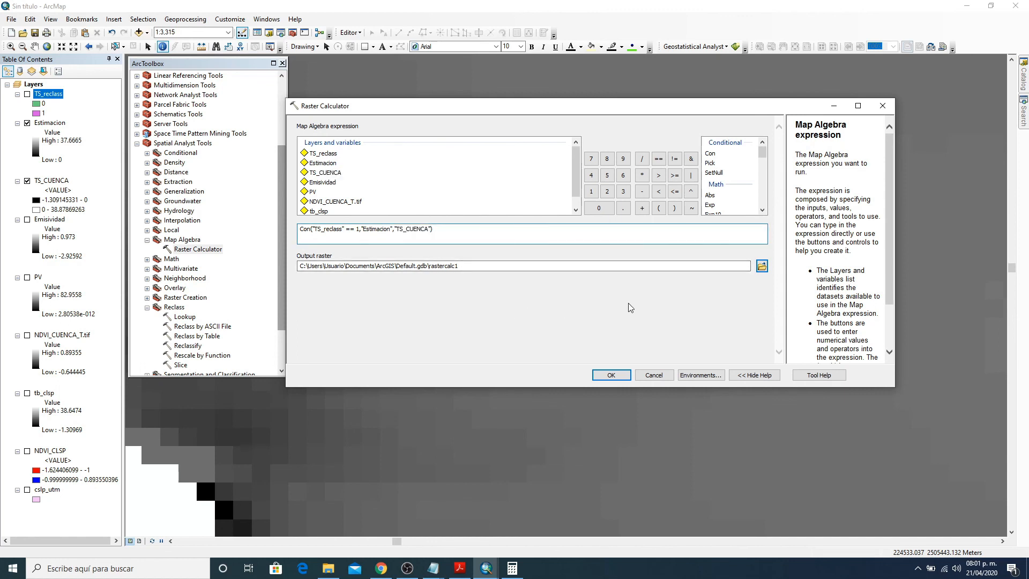
- Save the output raster as TS_2013 in the P3 folder and run the calculation, dismissing its completion report
click(762, 267)
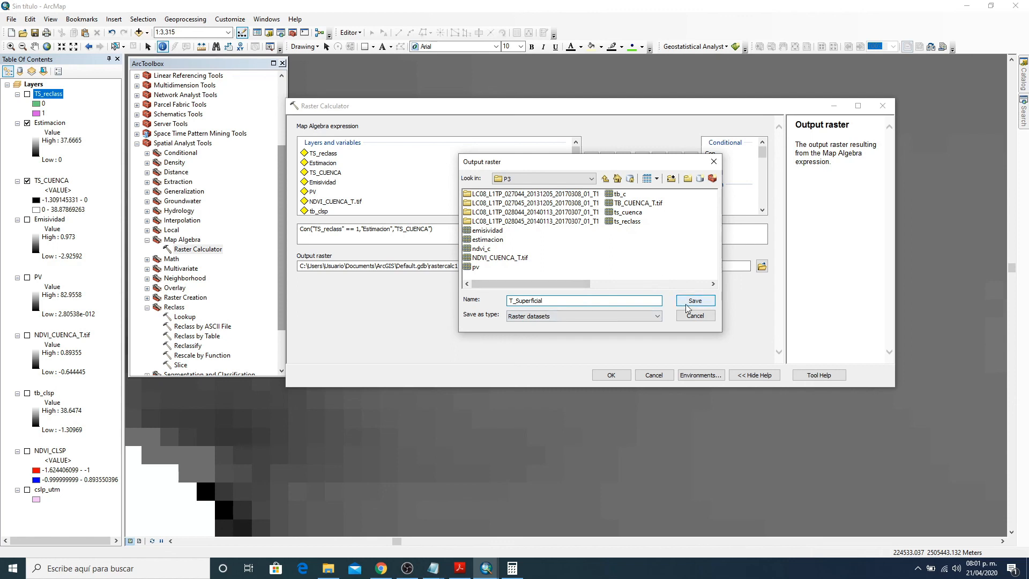
text(_)
text(2)
text(13)
key(Left)
key(Left)
text(0)
drag(543, 300, 514, 300)
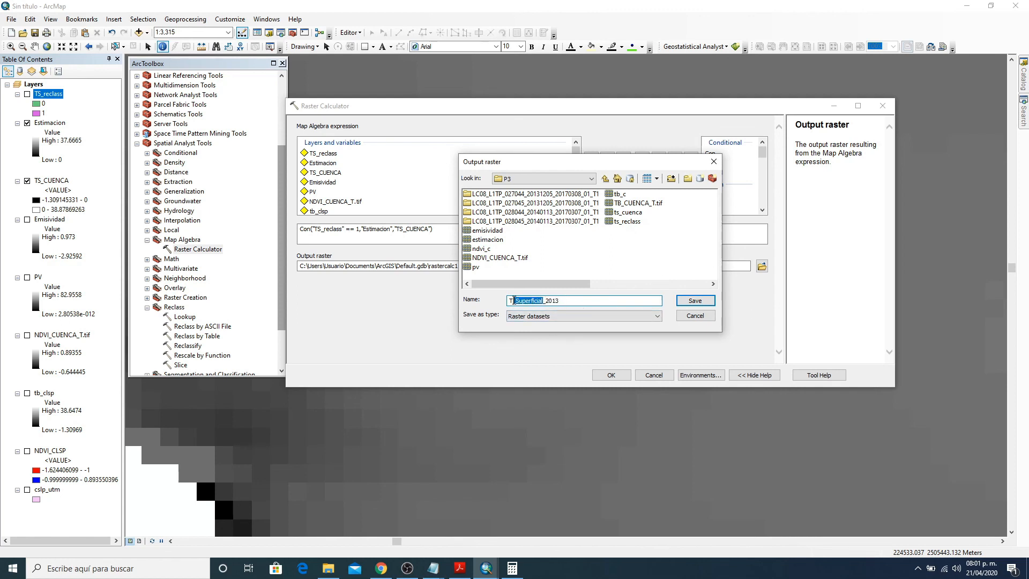
text(S)
click(697, 302)
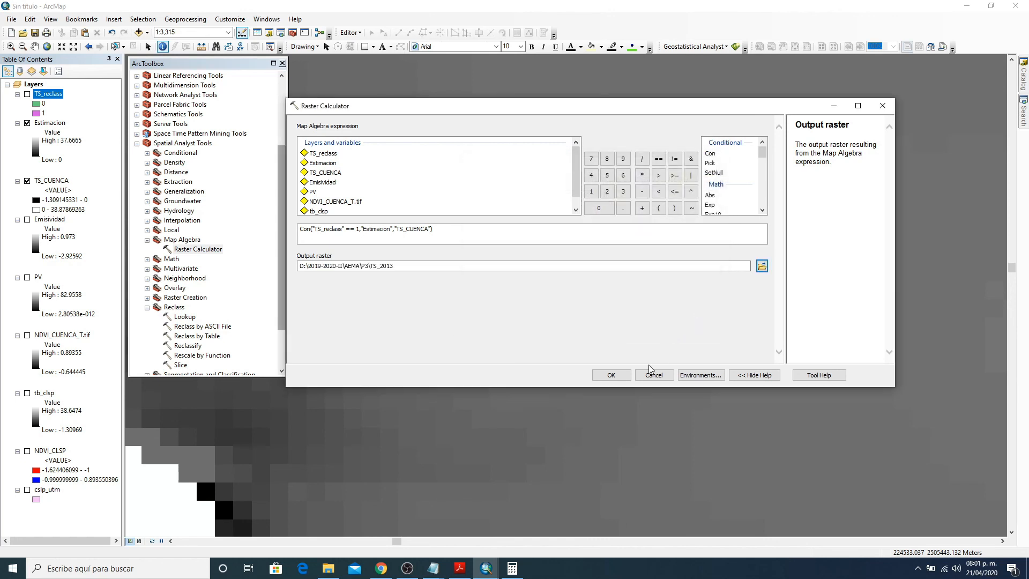
click(611, 375)
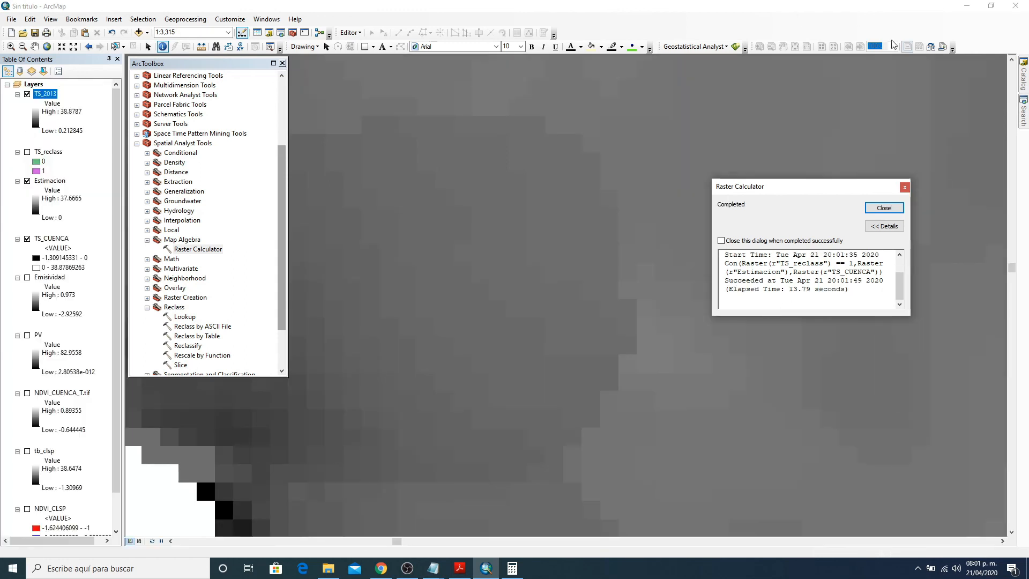
click(885, 208)
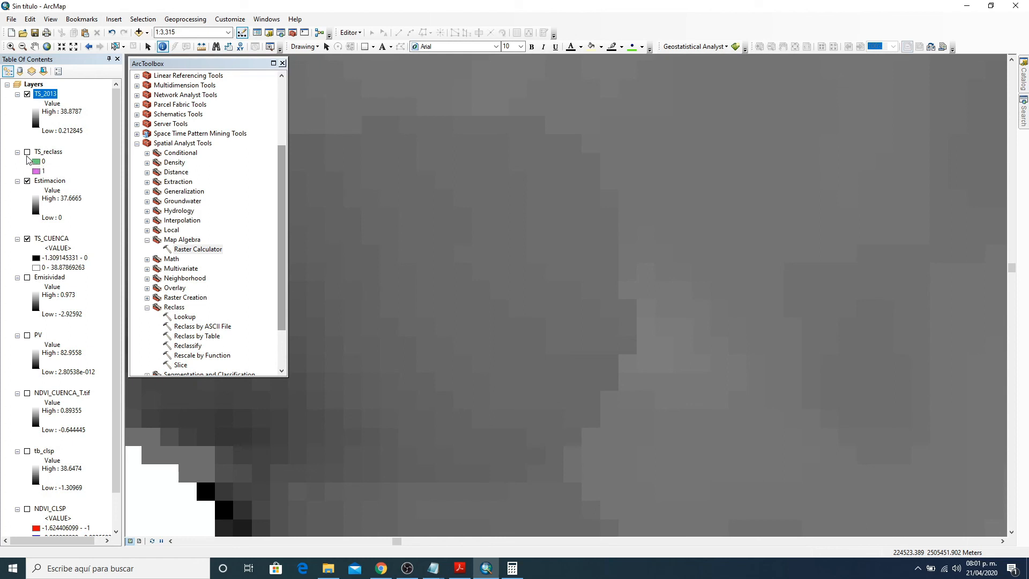
- Hide Estimacion and TS_CUENCA and show TS_2013 at full extent
click(27, 182)
click(27, 239)
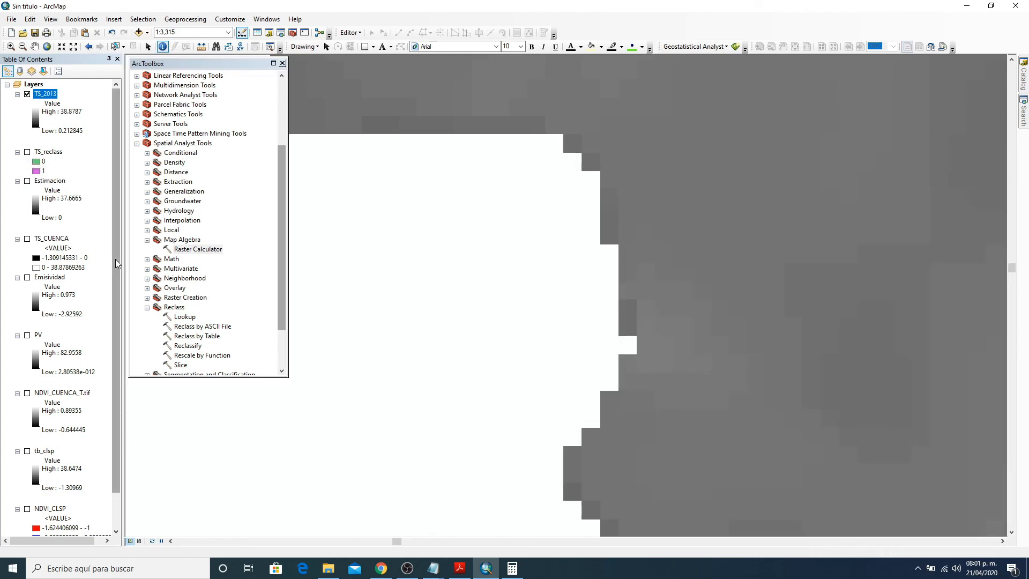
click(47, 47)
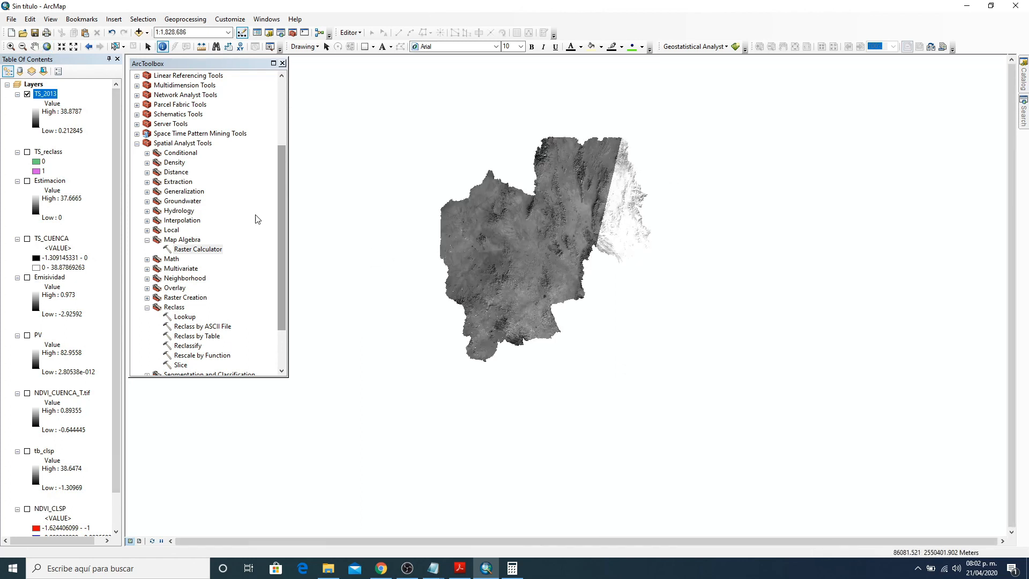
- Apply the red-yellow-cyan-blue color ramp to TS_2013 and invert it
double_click(36, 118)
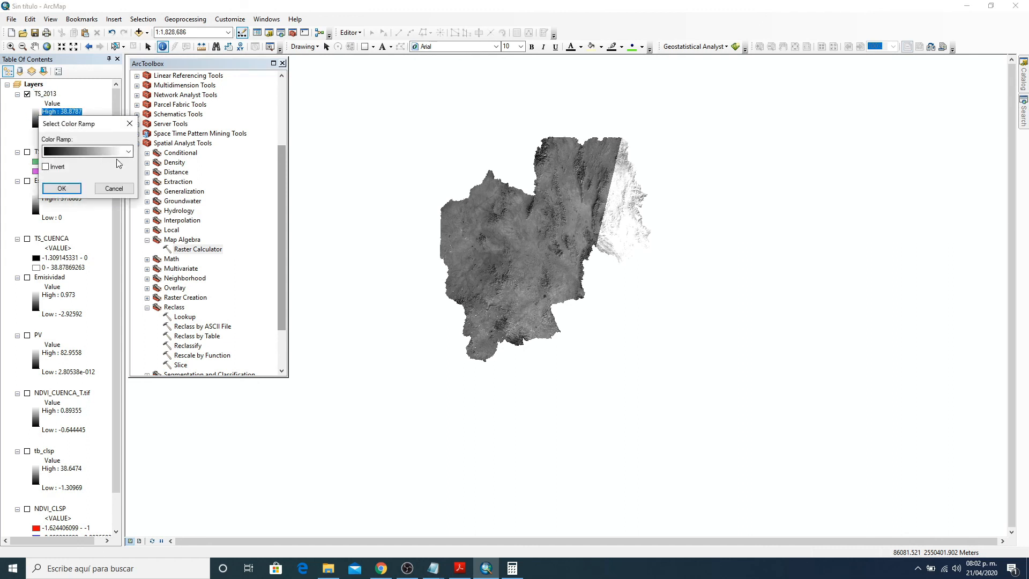
click(129, 152)
click(87, 186)
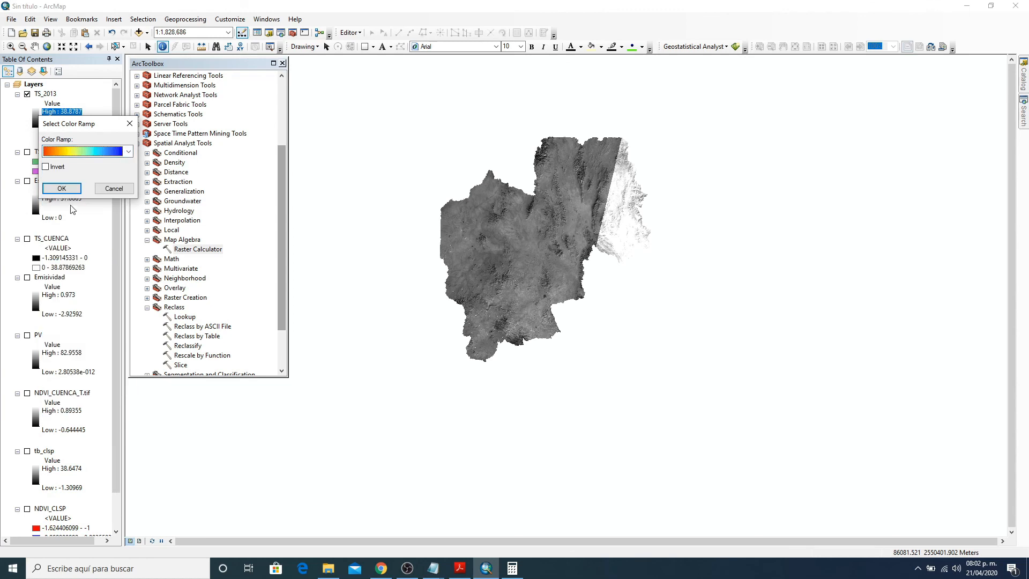
click(46, 167)
click(61, 189)
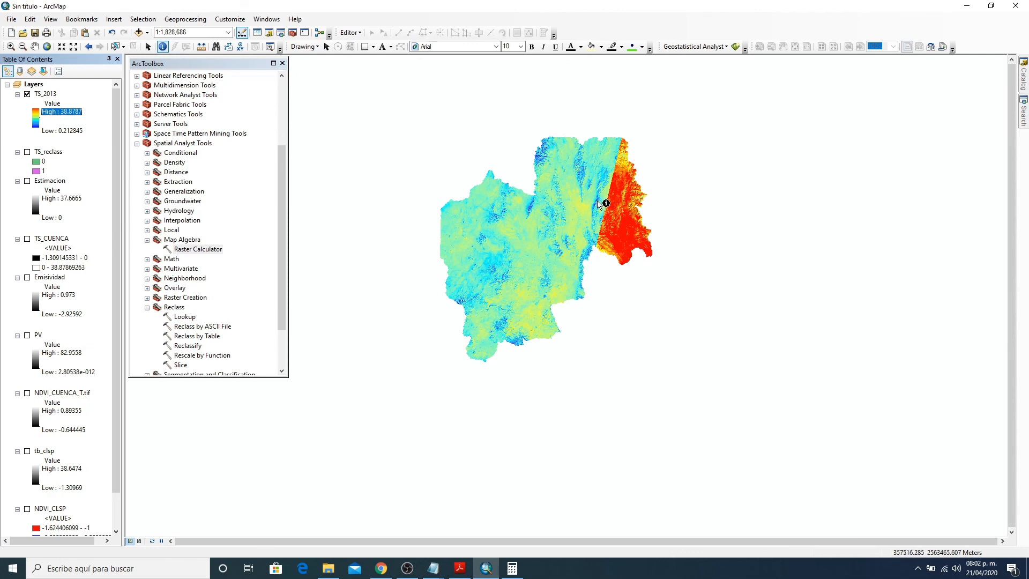
- Symbolize TS_2013 as Classified with five natural-breaks classes and the blue-yellow-red color ramp
right_click(46, 95)
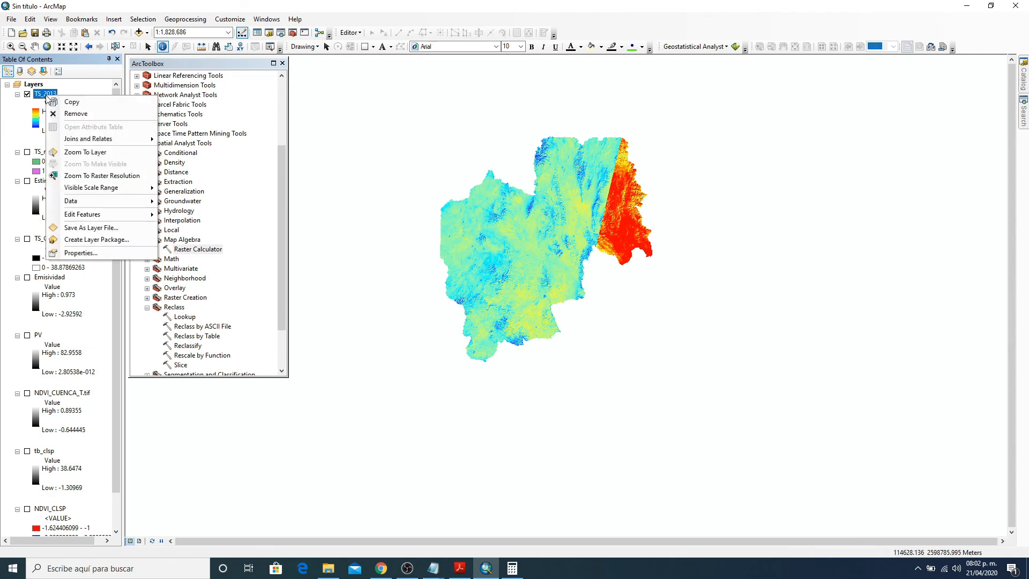
click(80, 253)
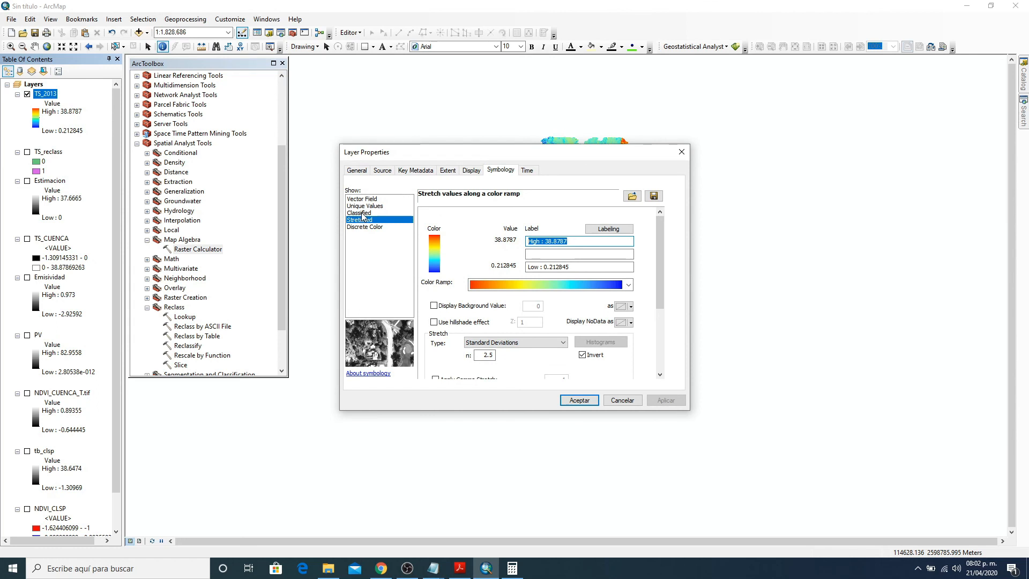
click(362, 213)
click(556, 323)
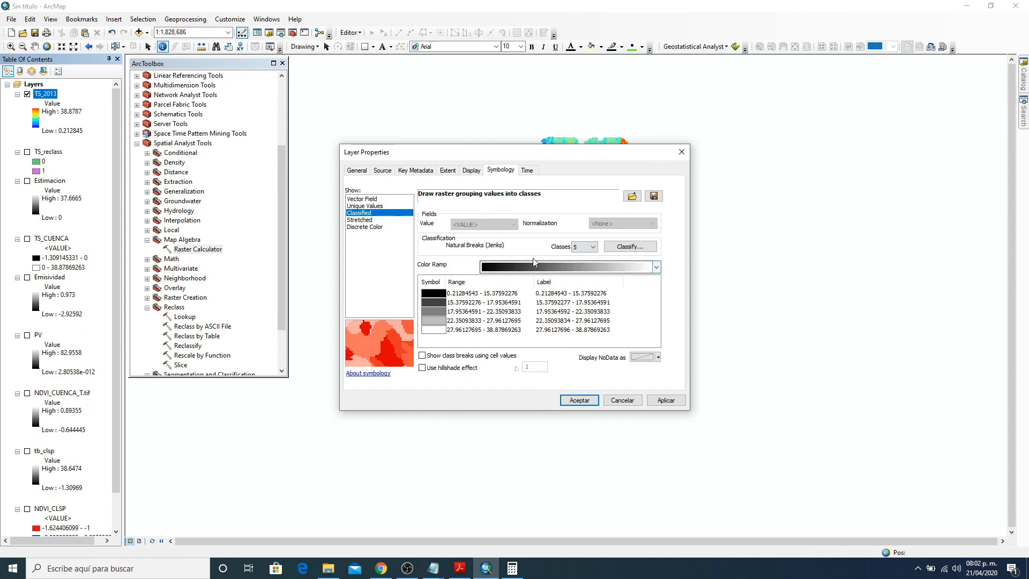
click(656, 267)
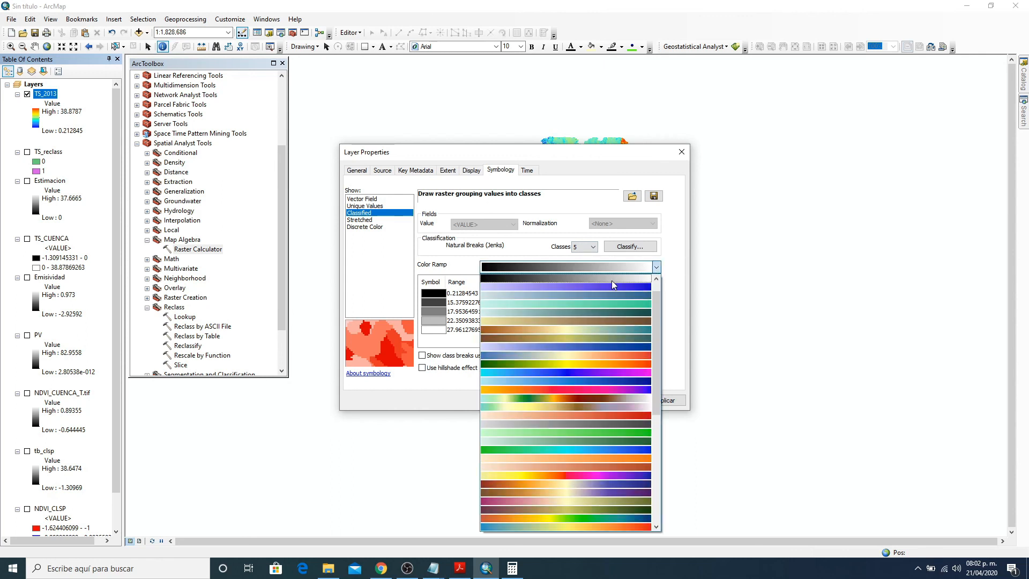
click(612, 356)
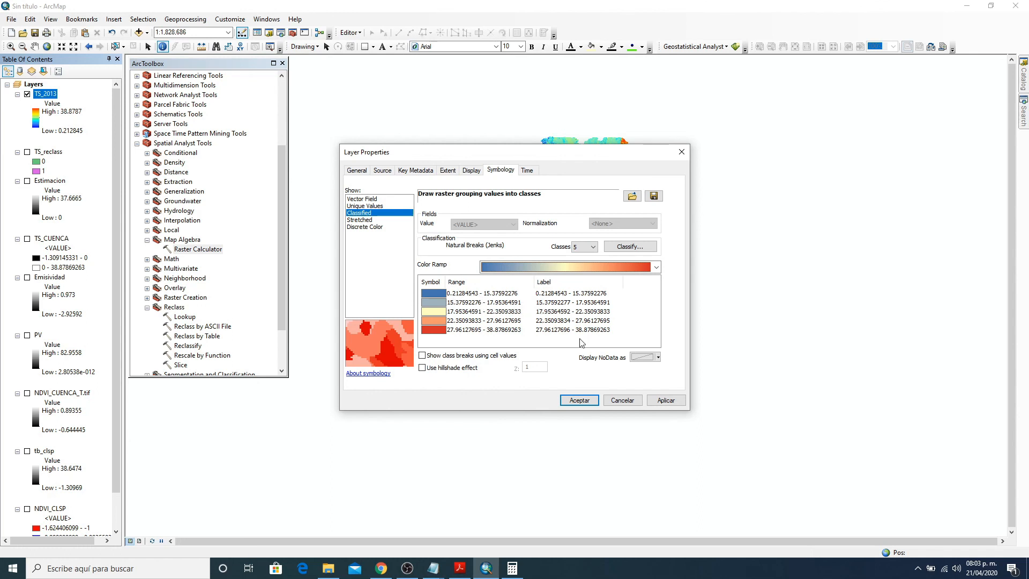
click(665, 401)
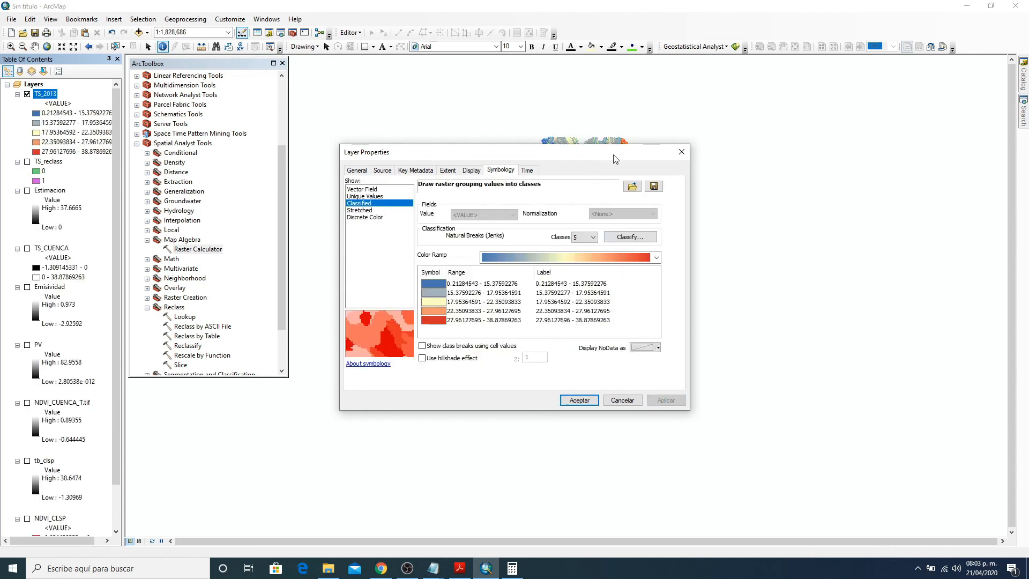
drag(615, 159, 371, 130)
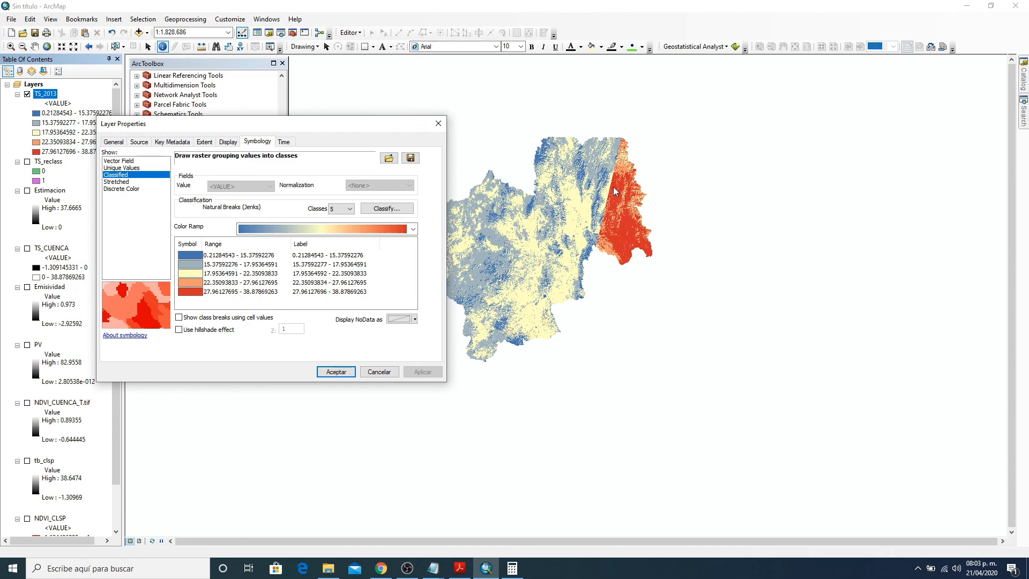
click(338, 372)
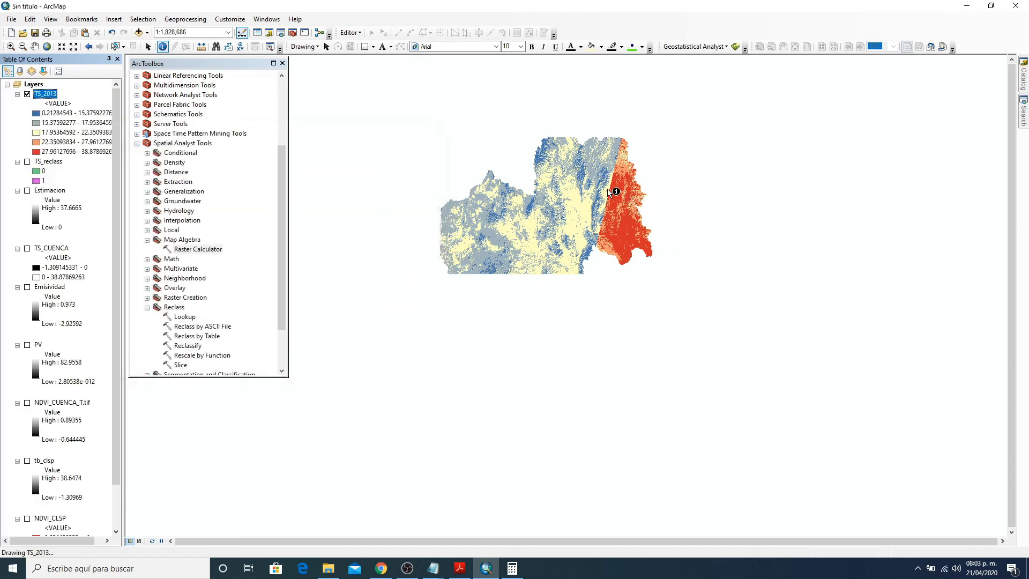
- Examine TS_2013 closely along the straight boundary of its red eastern zone and return to the full extent
click(10, 46)
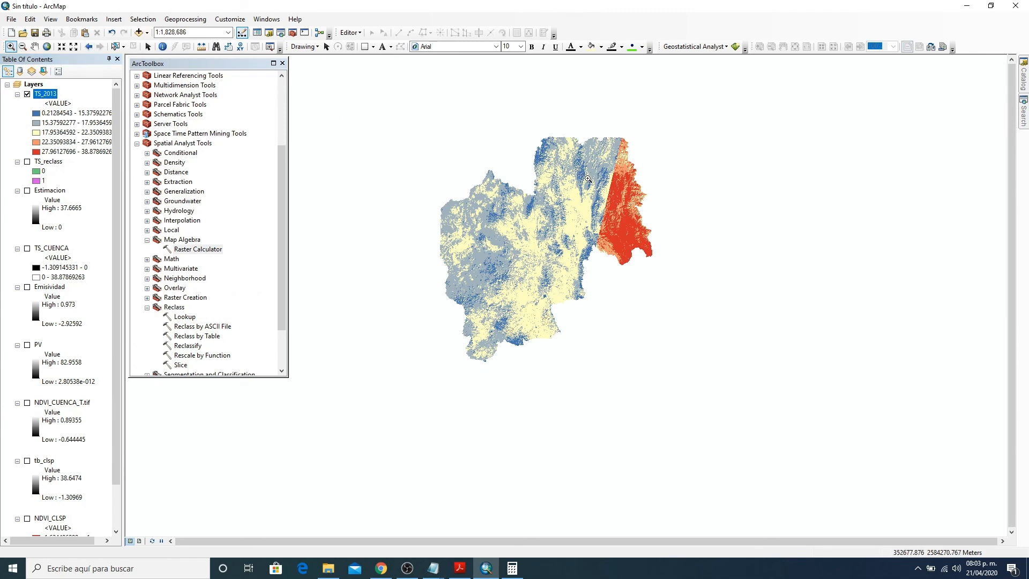
drag(587, 178, 626, 218)
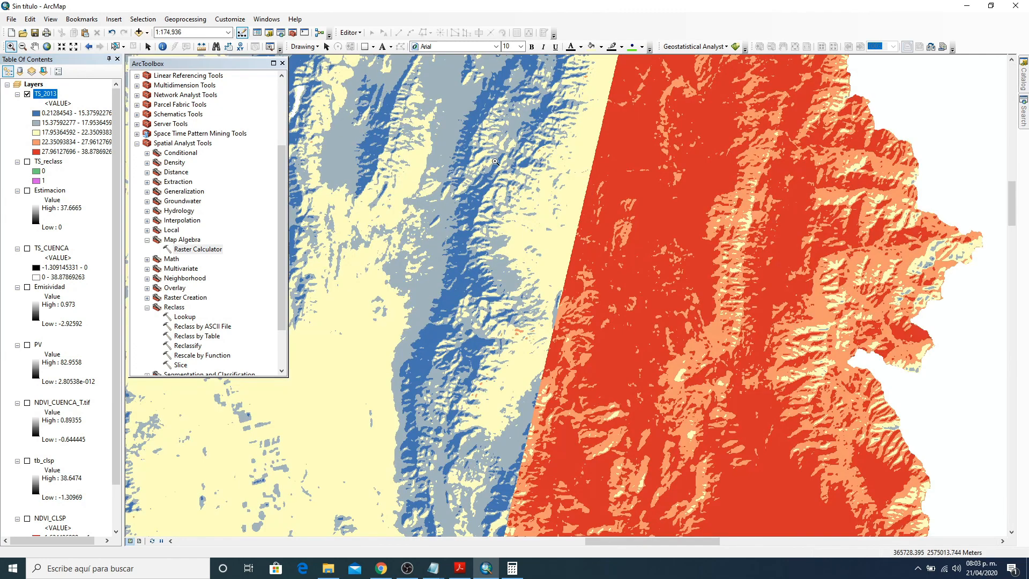
click(47, 47)
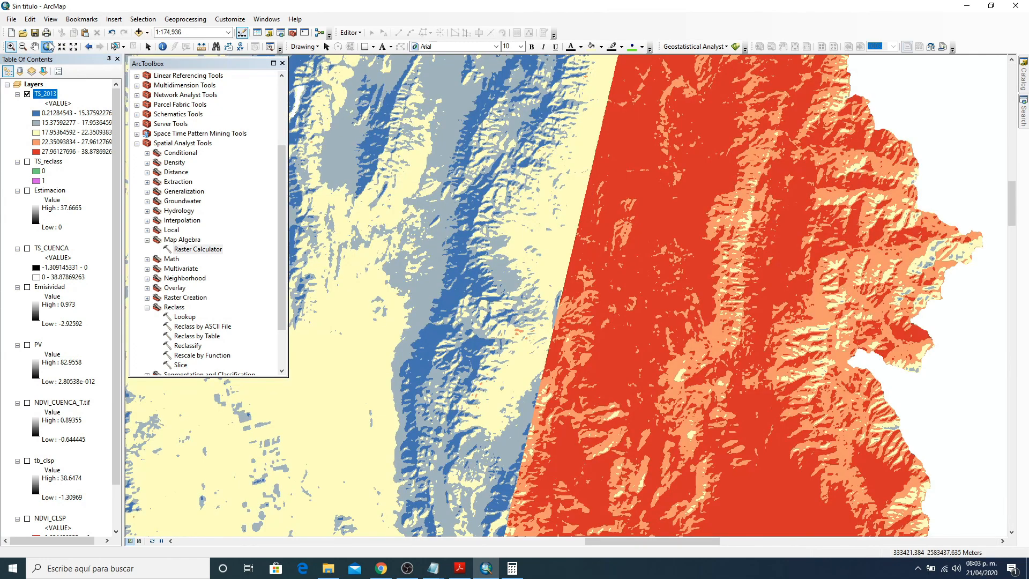